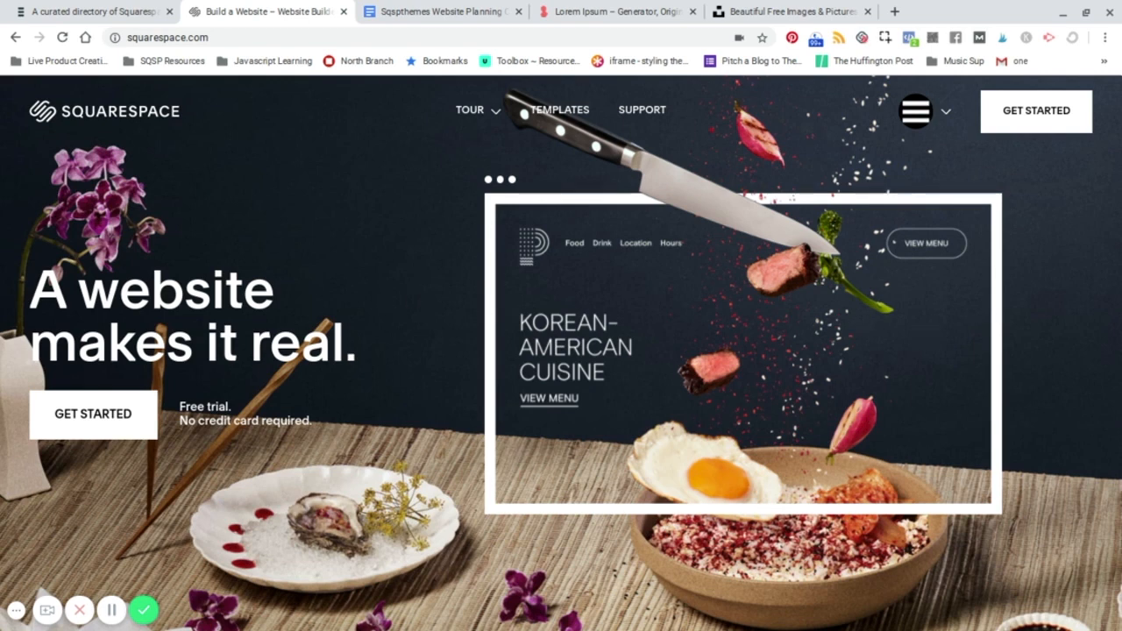
Step: Get started on a new website with the goal "get clients" and choose to start by browsing templates
{"action": "scroll", "coordinate": [453, 325], "scroll_direction": "down", "scroll_amount": 3}
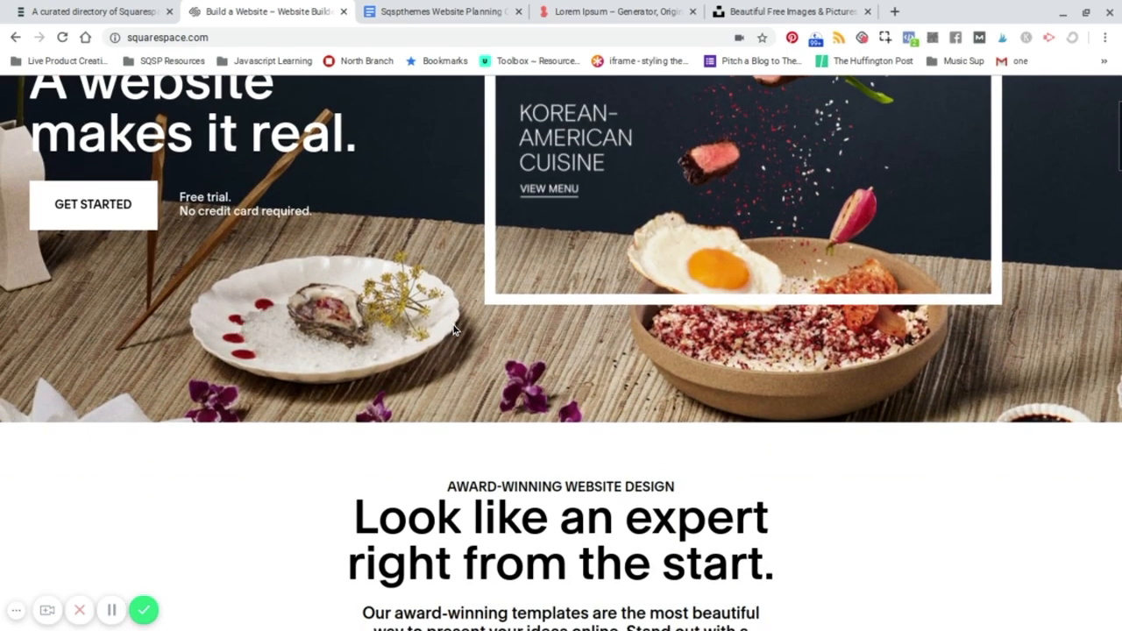
{"action": "scroll", "coordinate": [453, 326], "scroll_direction": "up", "scroll_amount": 3}
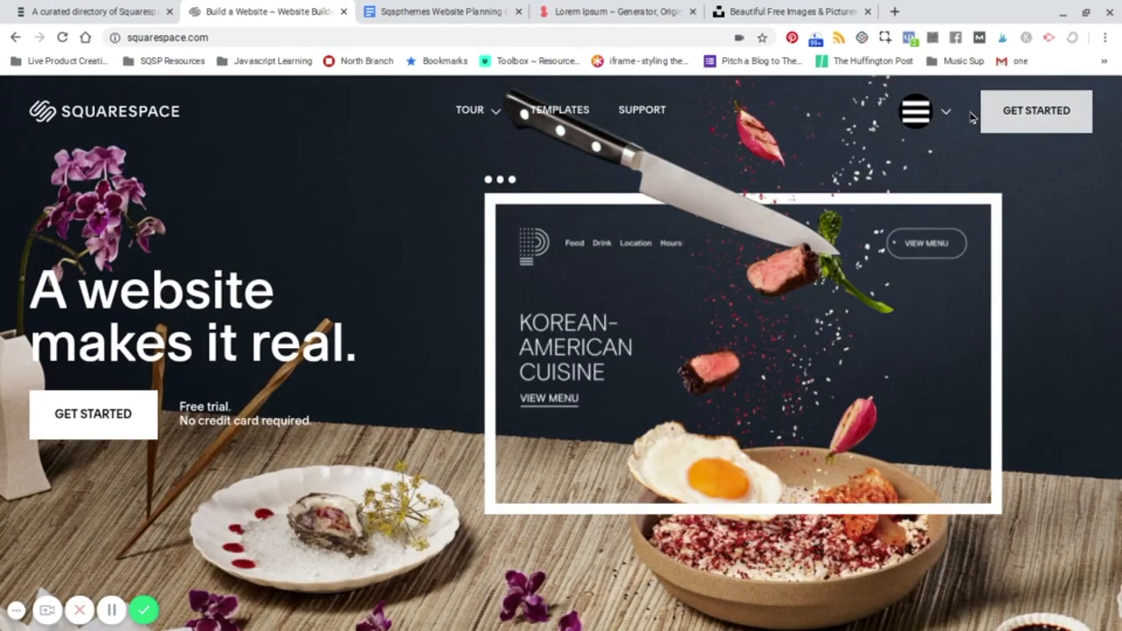
{"action": "left_click", "coordinate": [1022, 117]}
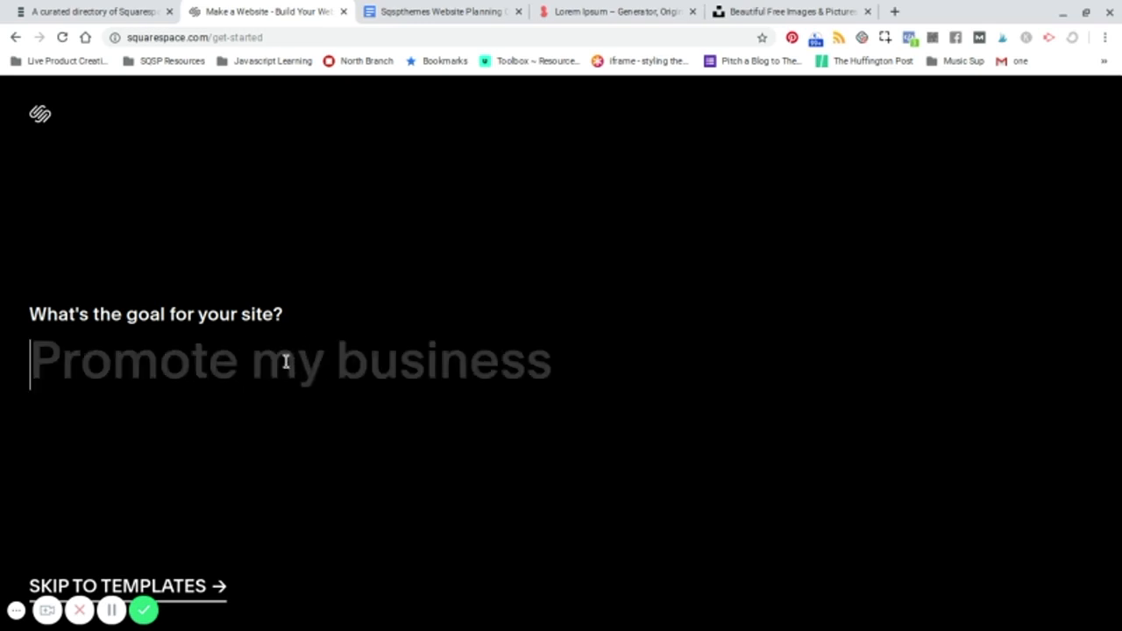
{"action": "type", "text": "get"}
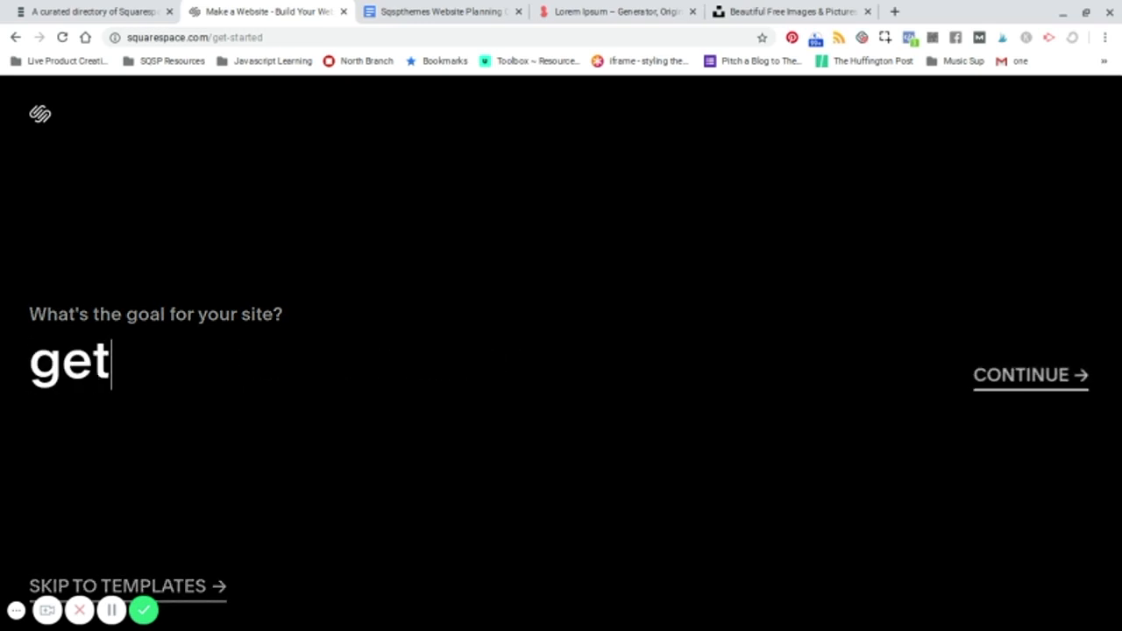
{"action": "type", "text": " clients"}
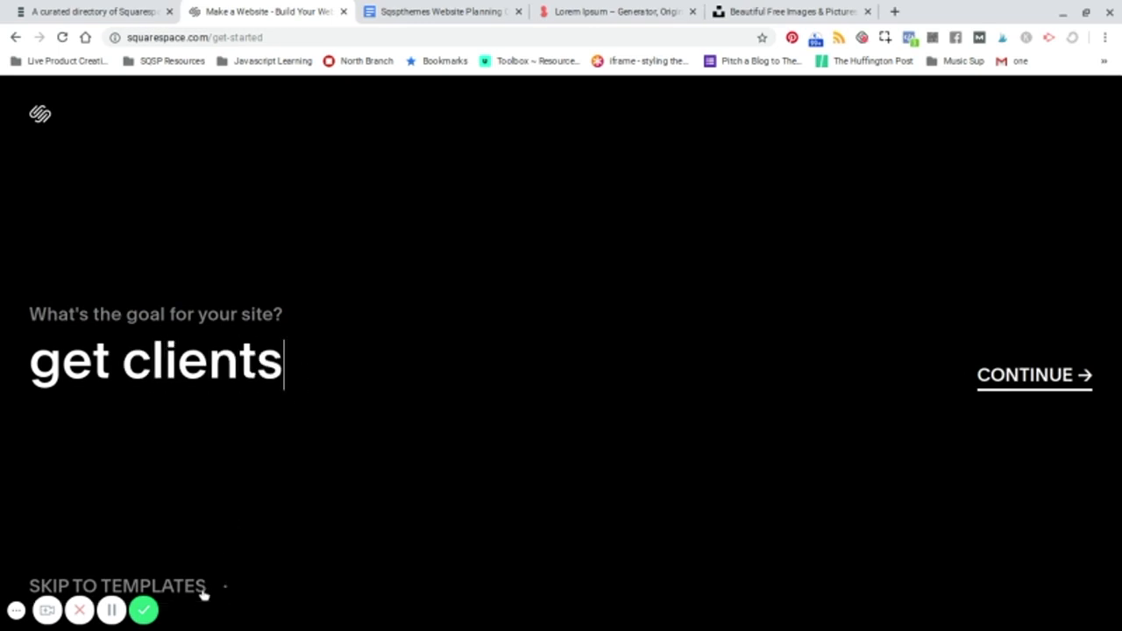
{"action": "left_click", "coordinate": [1015, 377]}
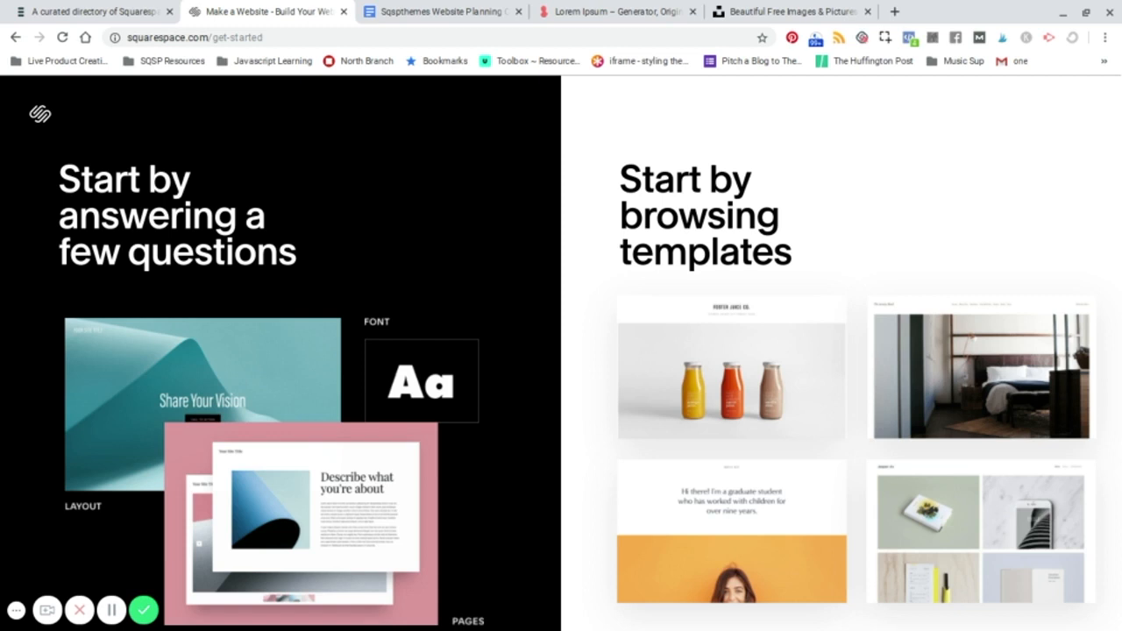
{"action": "left_click", "coordinate": [691, 213]}
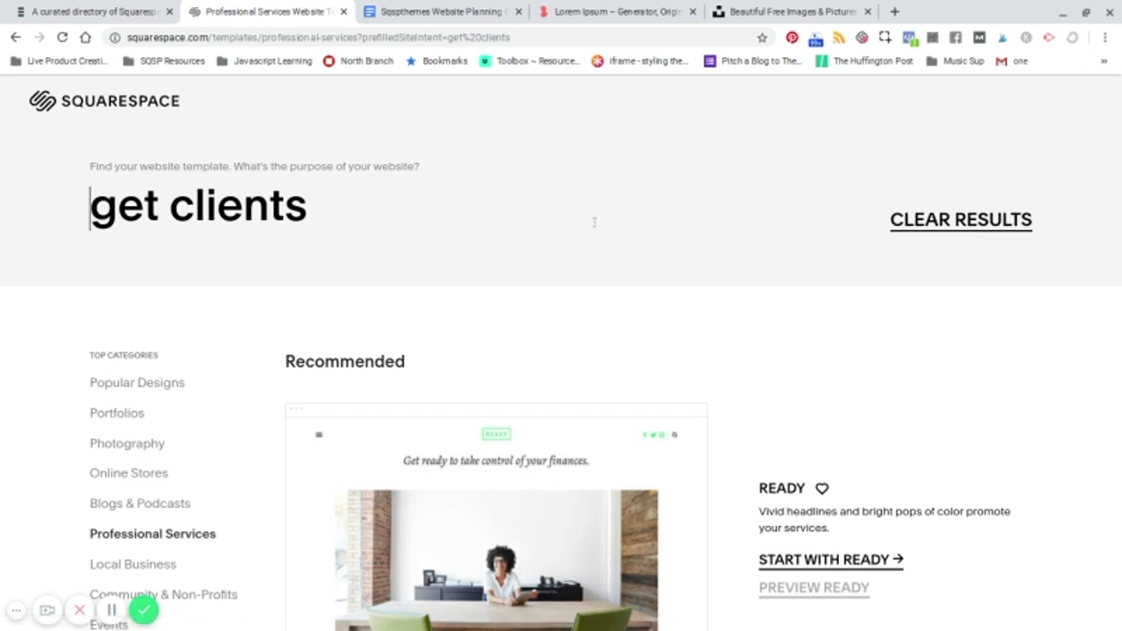
Step: Look through the recommended Professional Services templates and the other suggested templates for the "get clients" goal
{"action": "scroll", "coordinate": [597, 224], "scroll_direction": "down", "scroll_amount": 1}
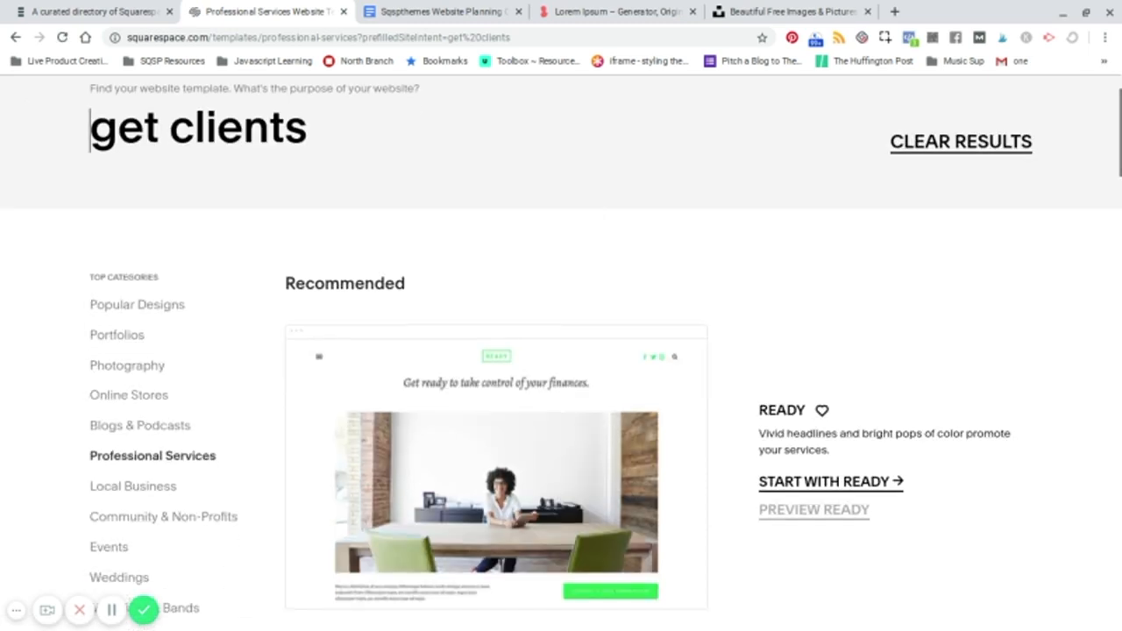
{"action": "scroll", "coordinate": [593, 279], "scroll_direction": "down", "scroll_amount": 1}
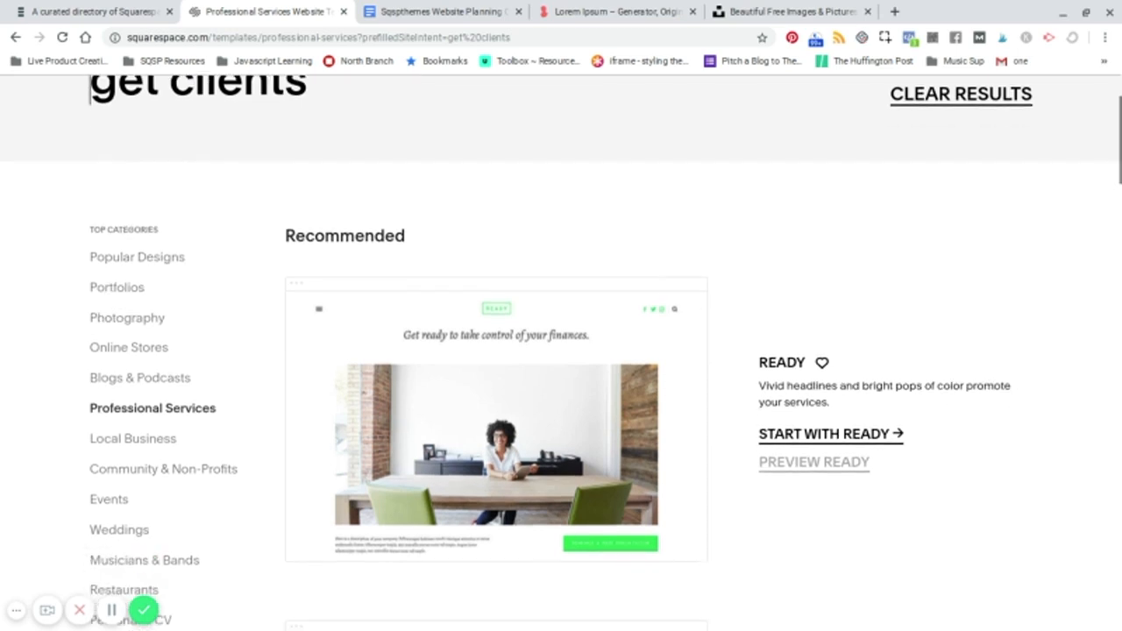
{"action": "scroll", "coordinate": [592, 279], "scroll_direction": "up", "scroll_amount": 1}
{"action": "scroll", "coordinate": [593, 279], "scroll_direction": "down", "scroll_amount": 1}
{"action": "scroll", "coordinate": [593, 279], "scroll_direction": "up", "scroll_amount": 2}
{"action": "scroll", "coordinate": [594, 289], "scroll_direction": "down", "scroll_amount": 4}
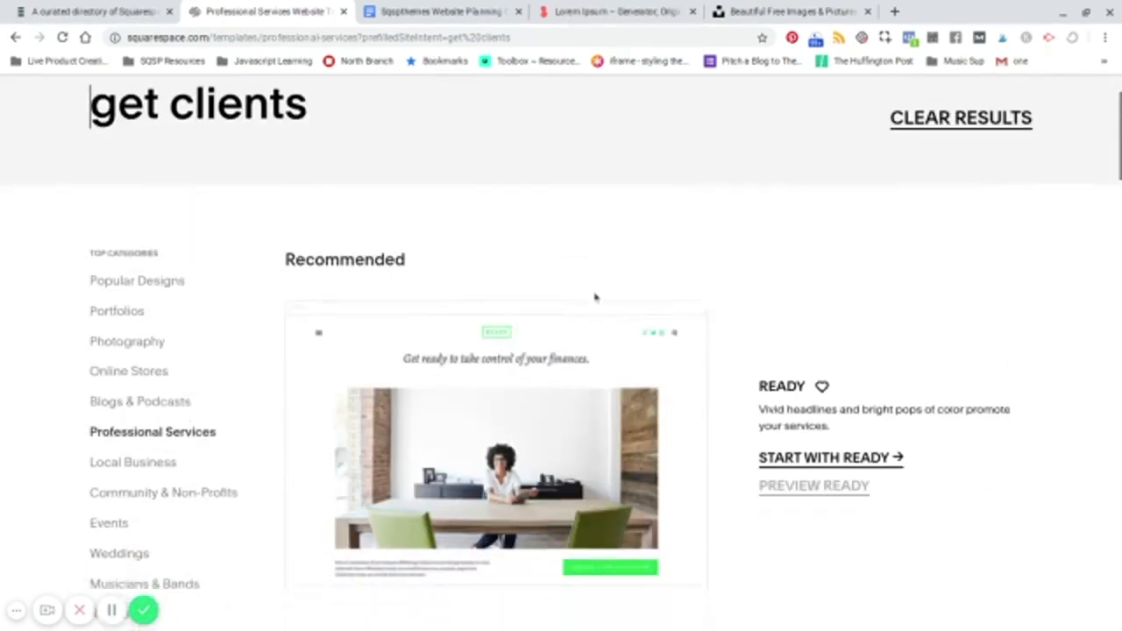
{"action": "scroll", "coordinate": [596, 298], "scroll_direction": "up", "scroll_amount": 2}
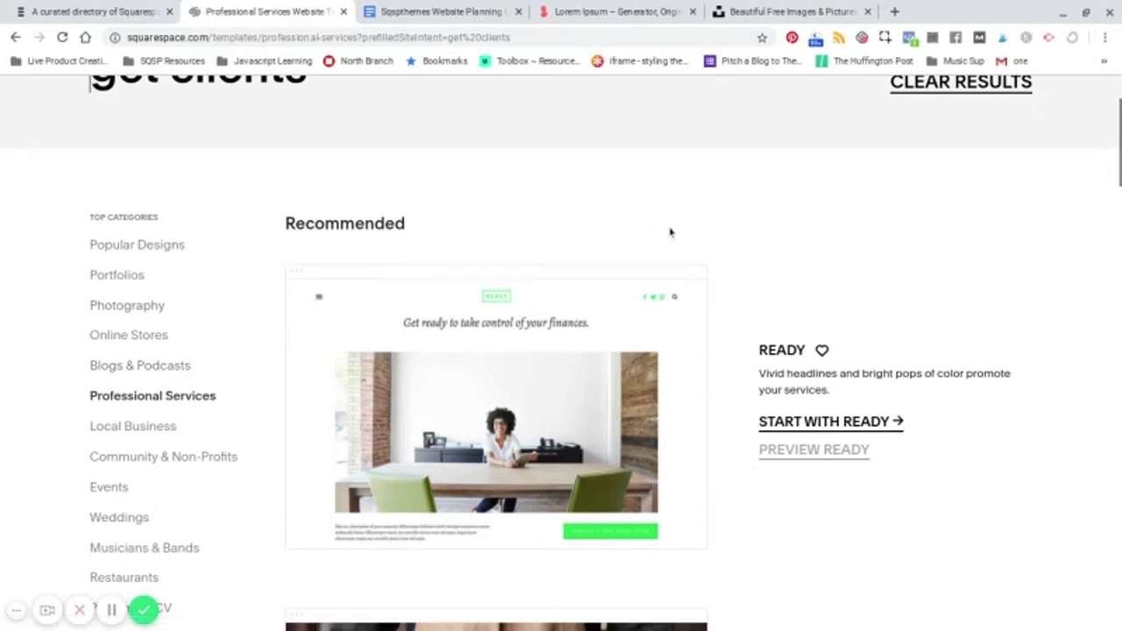
{"action": "scroll", "coordinate": [672, 230], "scroll_direction": "down", "scroll_amount": 4}
{"action": "scroll", "coordinate": [858, 252], "scroll_direction": "down", "scroll_amount": 8}
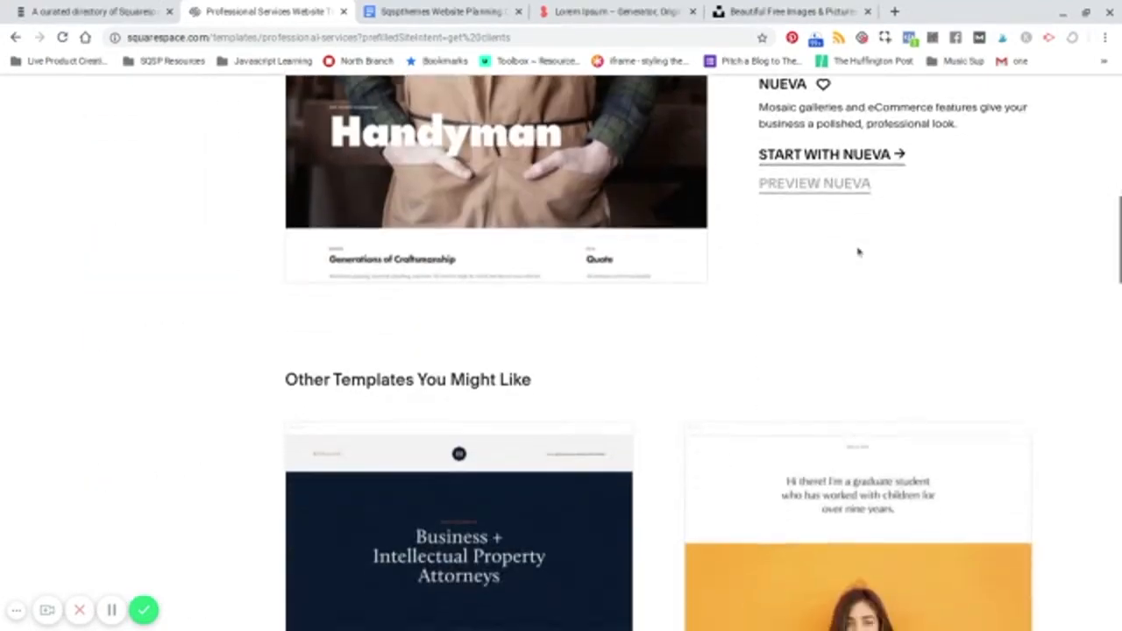
{"action": "scroll", "coordinate": [858, 351], "scroll_direction": "down", "scroll_amount": 5}
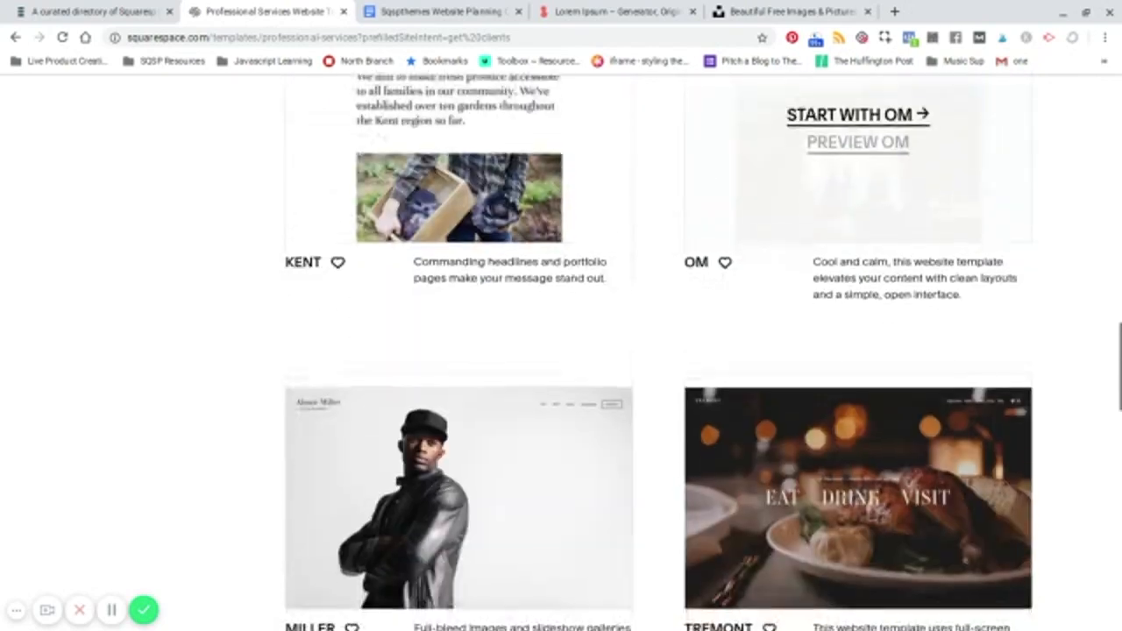
{"action": "scroll", "coordinate": [858, 351], "scroll_direction": "up", "scroll_amount": 4}
{"action": "scroll", "coordinate": [859, 351], "scroll_direction": "up", "scroll_amount": 15}
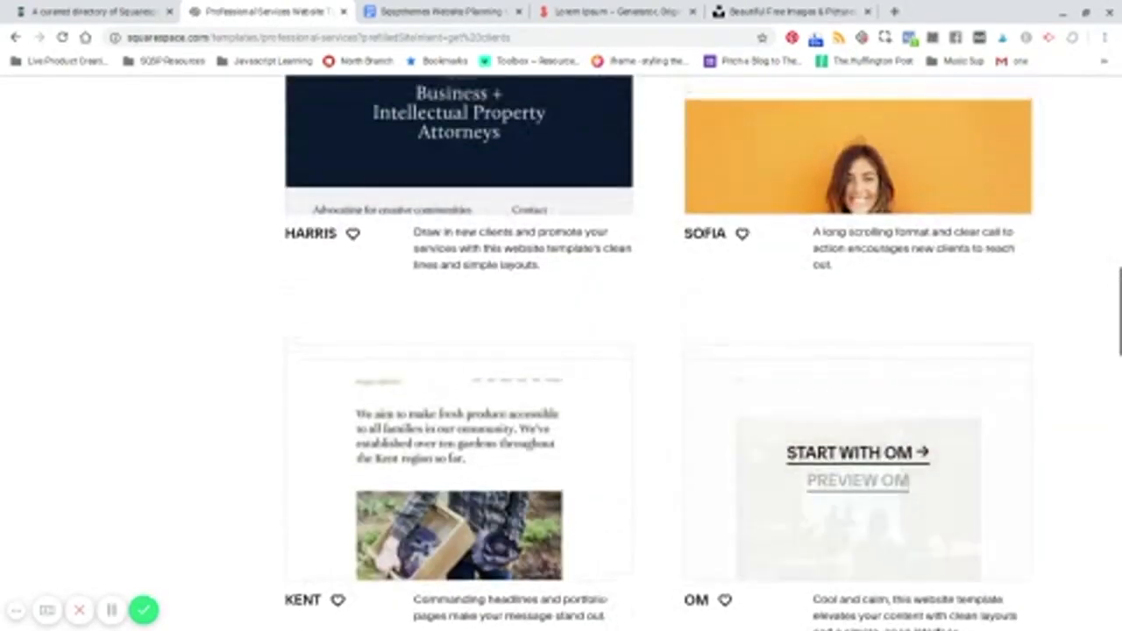
{"action": "scroll", "coordinate": [561, 351], "scroll_direction": "up", "scroll_amount": 2}
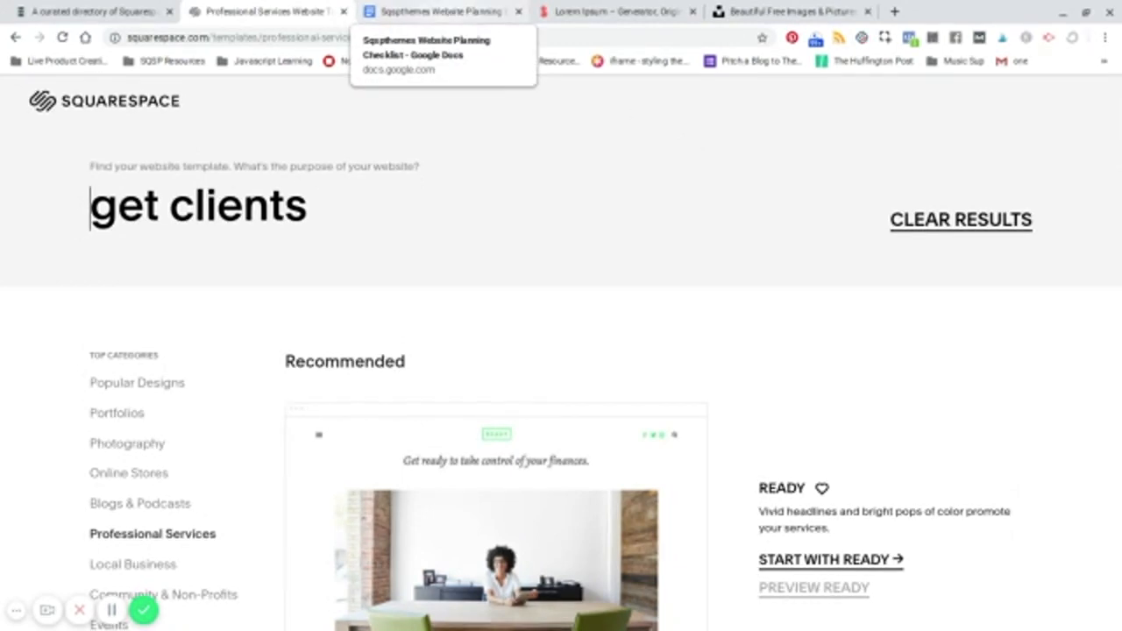
Step: Switch to the Website Planning Checklist in Google Docs and review its purpose, audience, problem, solution and proof sections
{"action": "left_click", "coordinate": [449, 12]}
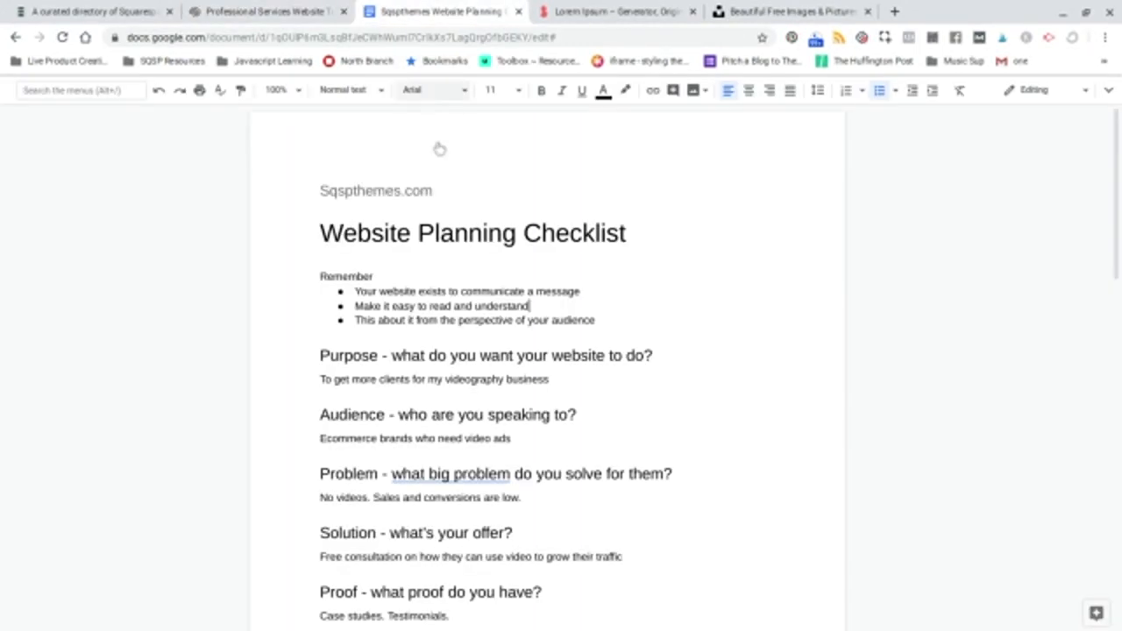
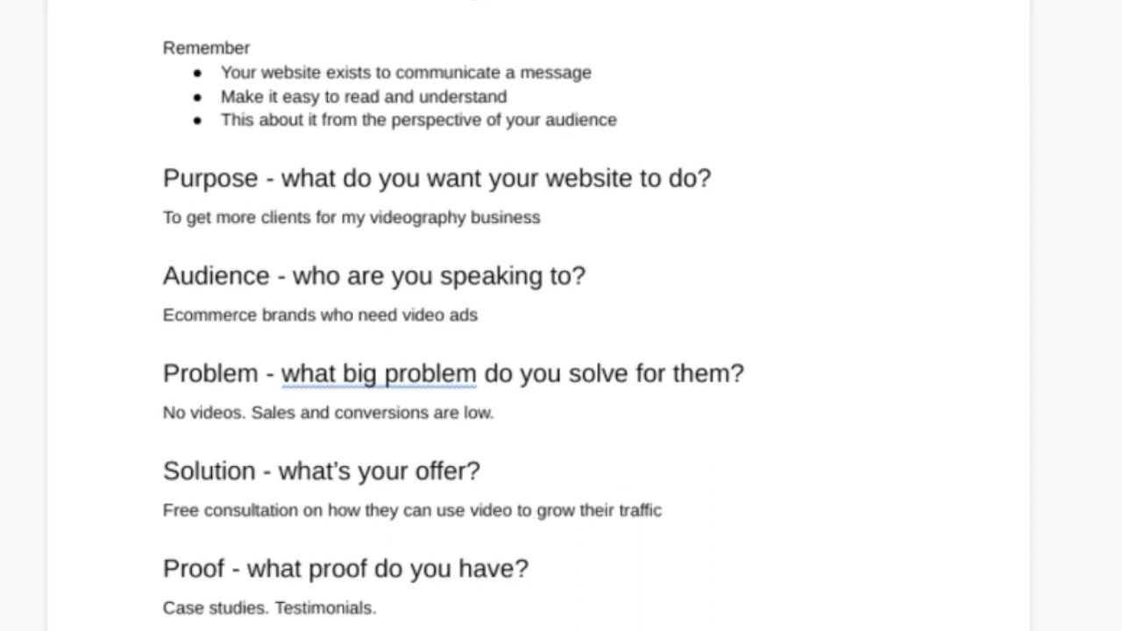
{"action": "scroll", "coordinate": [637, 419], "scroll_direction": "down", "scroll_amount": 3}
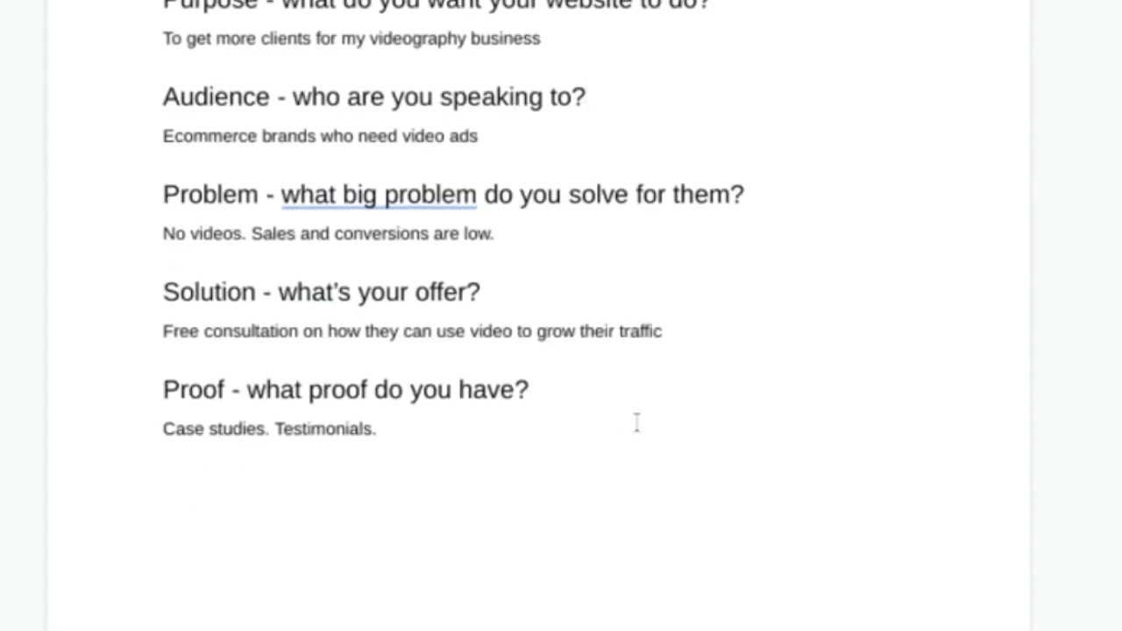
{"action": "scroll", "coordinate": [637, 421], "scroll_direction": "down", "scroll_amount": 10}
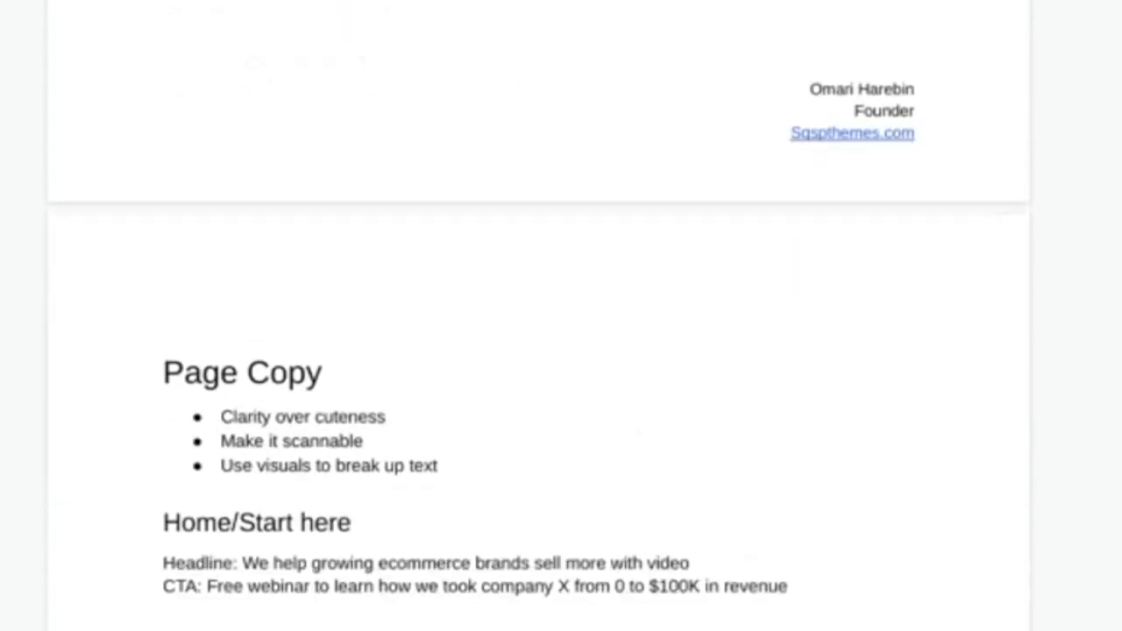
{"action": "scroll", "coordinate": [561, 350], "scroll_direction": "down", "scroll_amount": 2}
{"action": "scroll", "coordinate": [561, 350], "scroll_direction": "up", "scroll_amount": 10}
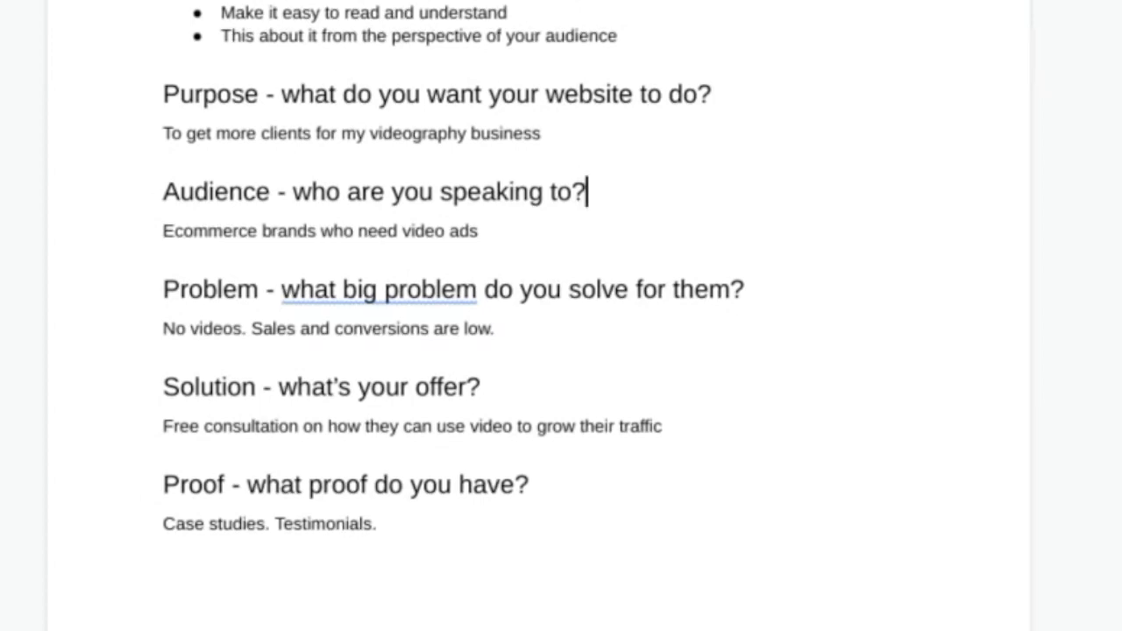
{"action": "scroll", "coordinate": [562, 316], "scroll_direction": "down", "scroll_amount": 7}
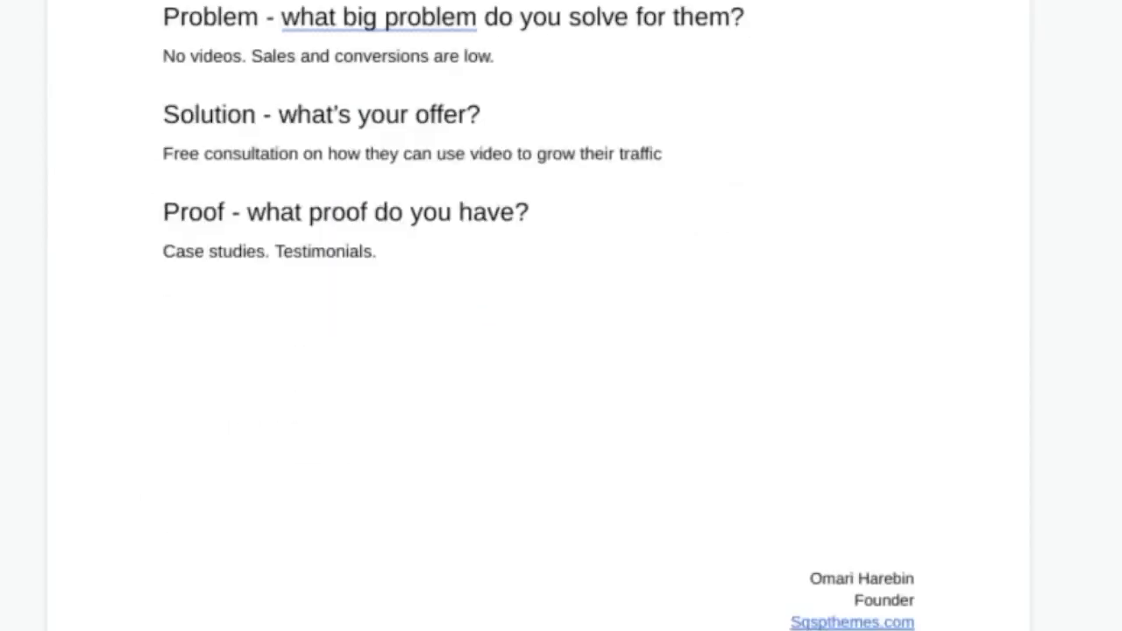
Step: Read the checklist's Page Copy outline, covering the home, about, case studies, services, blog and contact pages
{"action": "scroll", "coordinate": [562, 315], "scroll_direction": "down", "scroll_amount": 6}
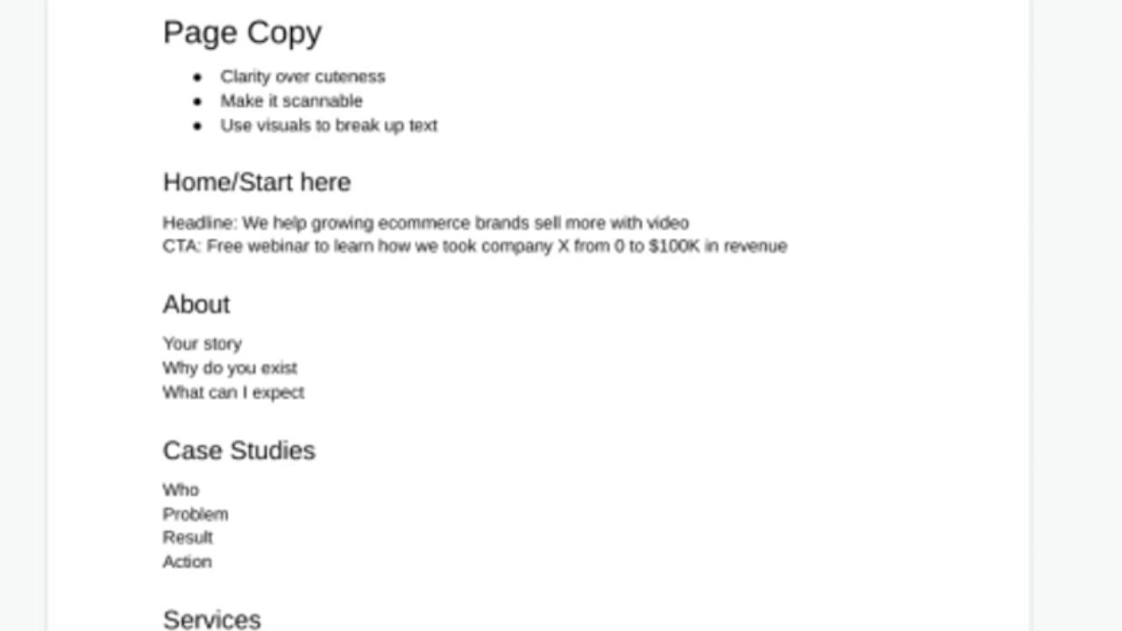
{"action": "scroll", "coordinate": [561, 316], "scroll_direction": "down", "scroll_amount": 3}
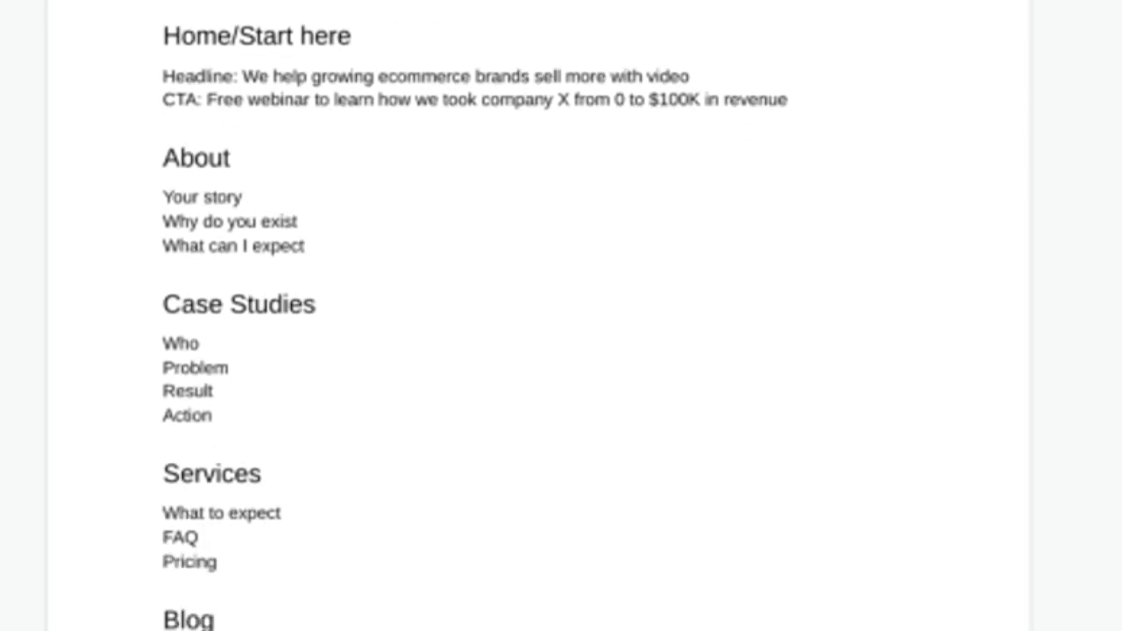
{"action": "scroll", "coordinate": [285, 17], "scroll_direction": "down", "scroll_amount": 1}
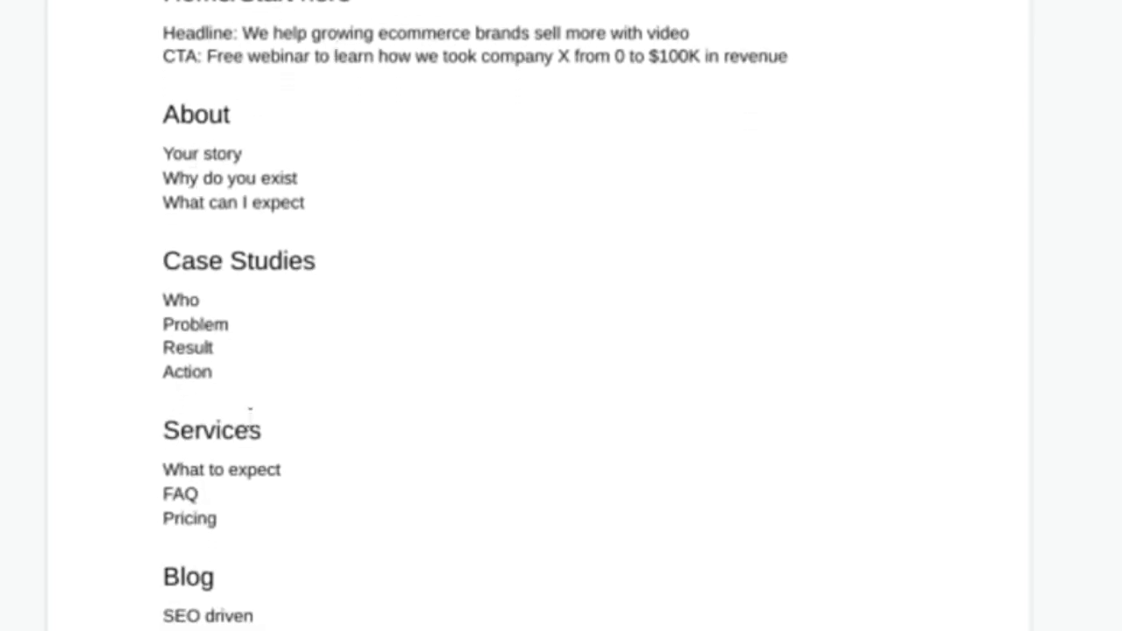
{"action": "scroll", "coordinate": [334, 590], "scroll_direction": "up", "scroll_amount": 1}
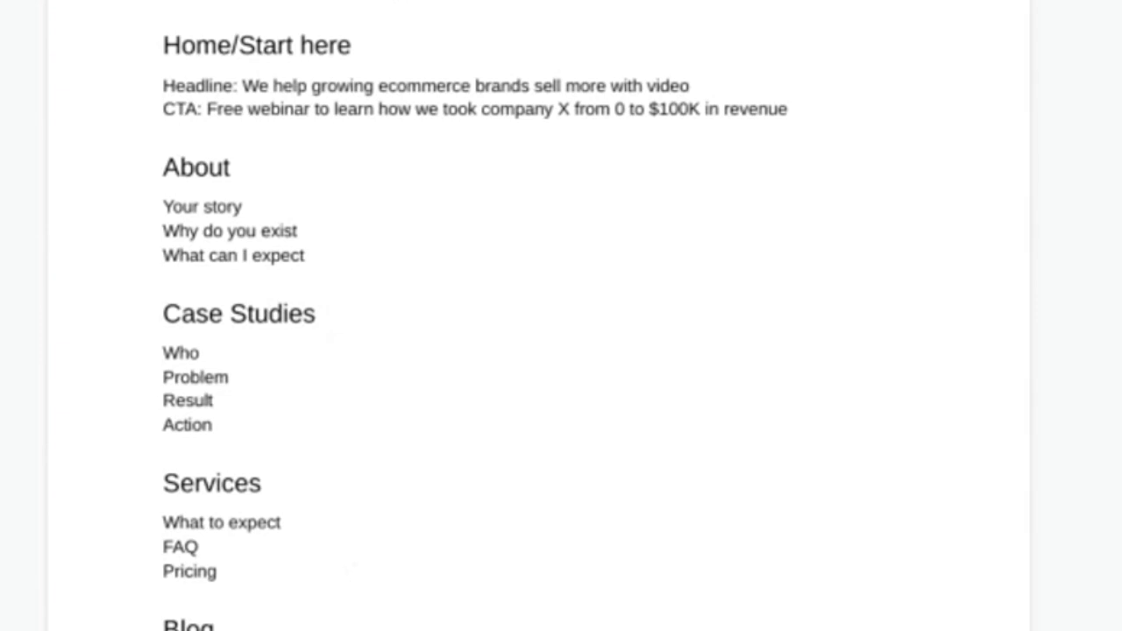
{"action": "scroll", "coordinate": [406, 526], "scroll_direction": "up", "scroll_amount": 1}
{"action": "scroll", "coordinate": [406, 526], "scroll_direction": "up", "scroll_amount": 1}
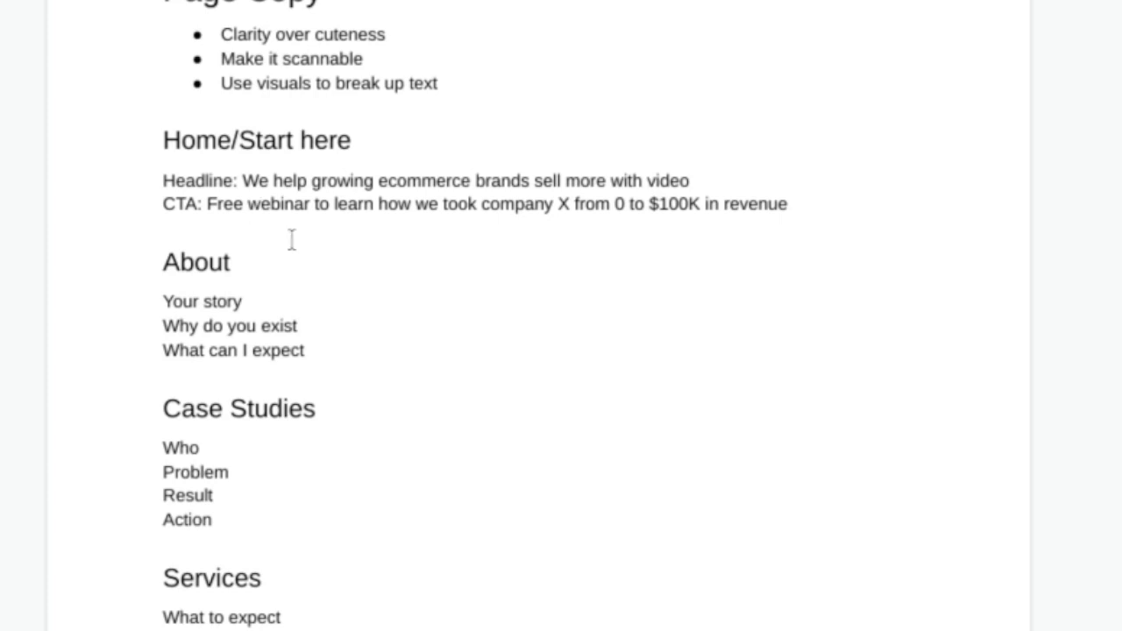
{"action": "scroll", "coordinate": [313, 297], "scroll_direction": "down", "scroll_amount": 3}
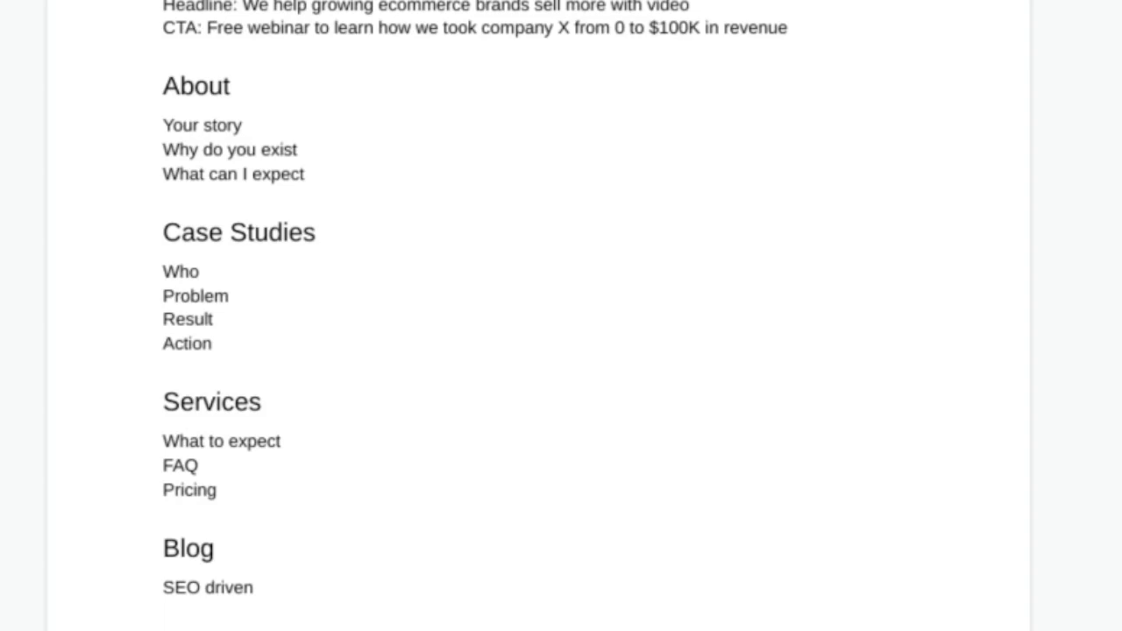
{"action": "scroll", "coordinate": [342, 396], "scroll_direction": "up", "scroll_amount": 2}
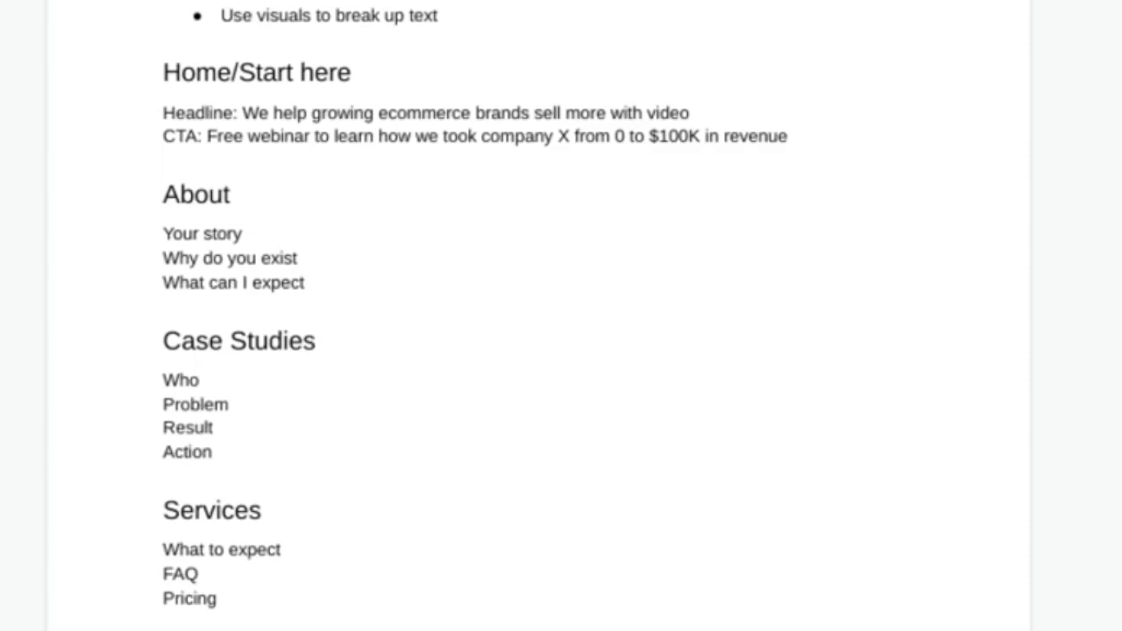
{"action": "scroll", "coordinate": [303, 501], "scroll_direction": "down", "scroll_amount": 3}
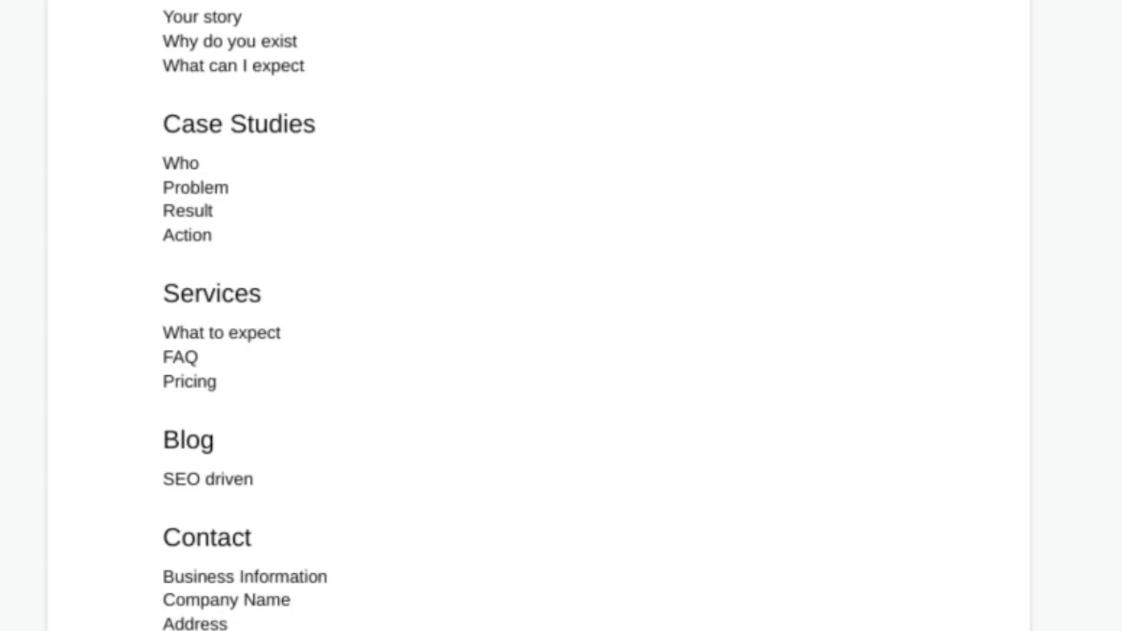
Step: Return to the Squarespace template browser and look over the recommended Ready and Nueva templates for "get clients"
{"action": "left_click", "coordinate": [280, 12]}
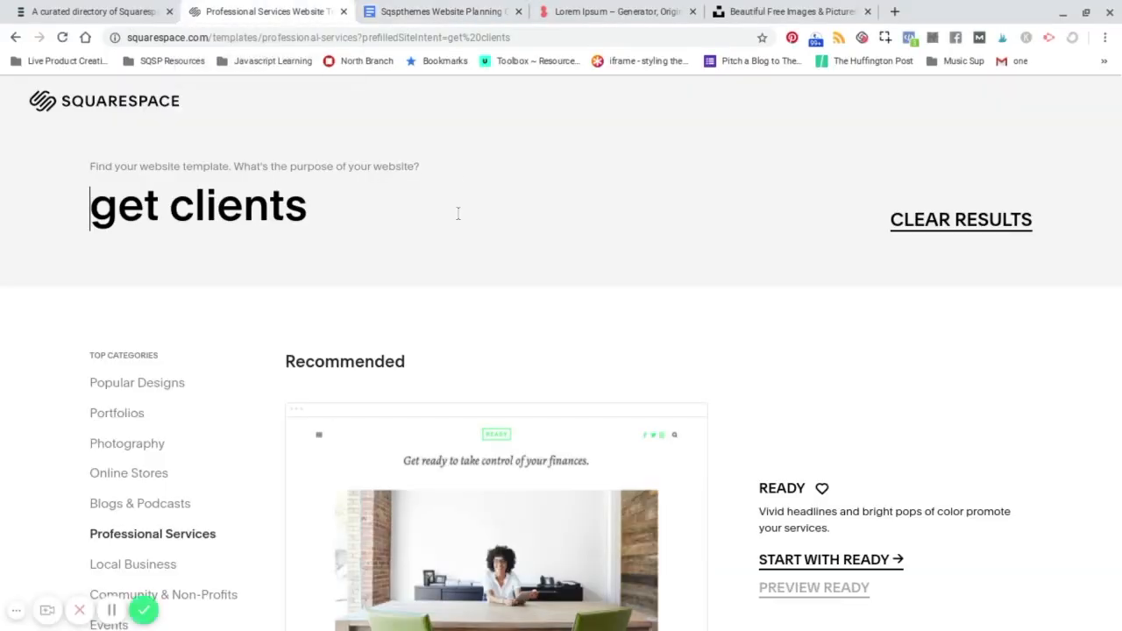
{"action": "scroll", "coordinate": [546, 234], "scroll_direction": "down", "scroll_amount": 2}
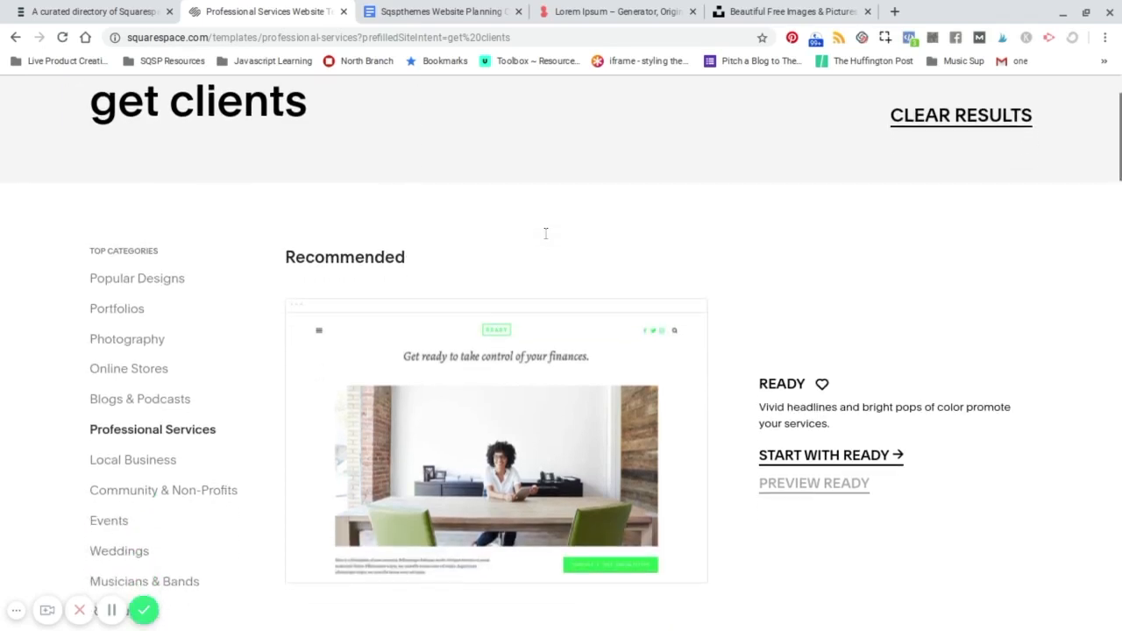
{"action": "scroll", "coordinate": [546, 233], "scroll_direction": "down", "scroll_amount": 2}
{"action": "scroll", "coordinate": [851, 228], "scroll_direction": "up", "scroll_amount": 2}
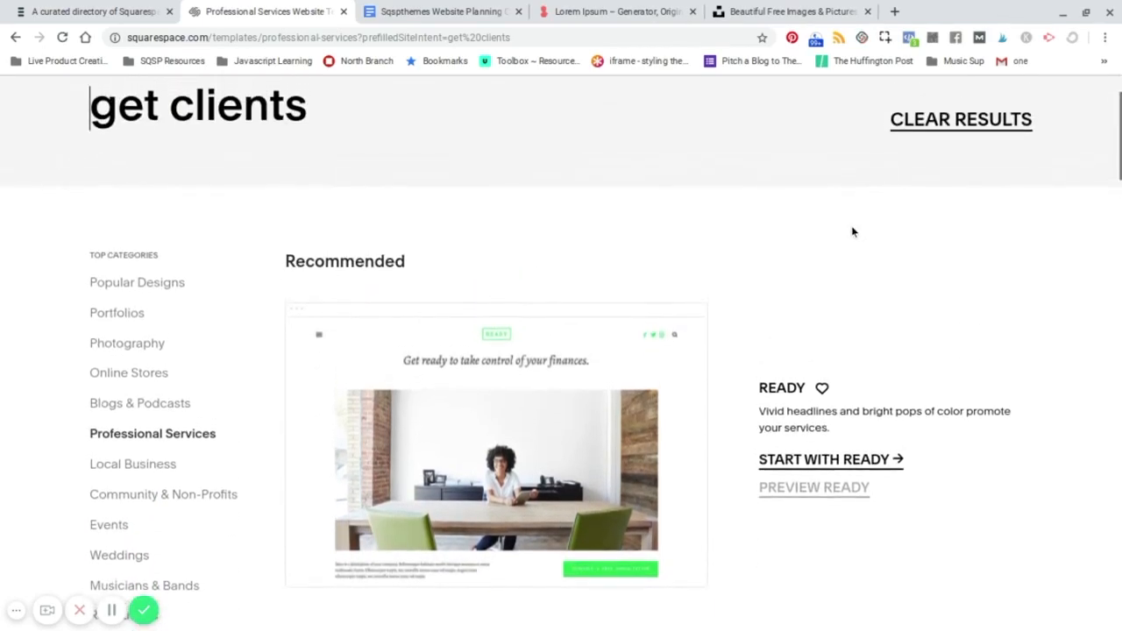
{"action": "scroll", "coordinate": [851, 230], "scroll_direction": "up", "scroll_amount": 1}
{"action": "scroll", "coordinate": [851, 230], "scroll_direction": "down", "scroll_amount": 3}
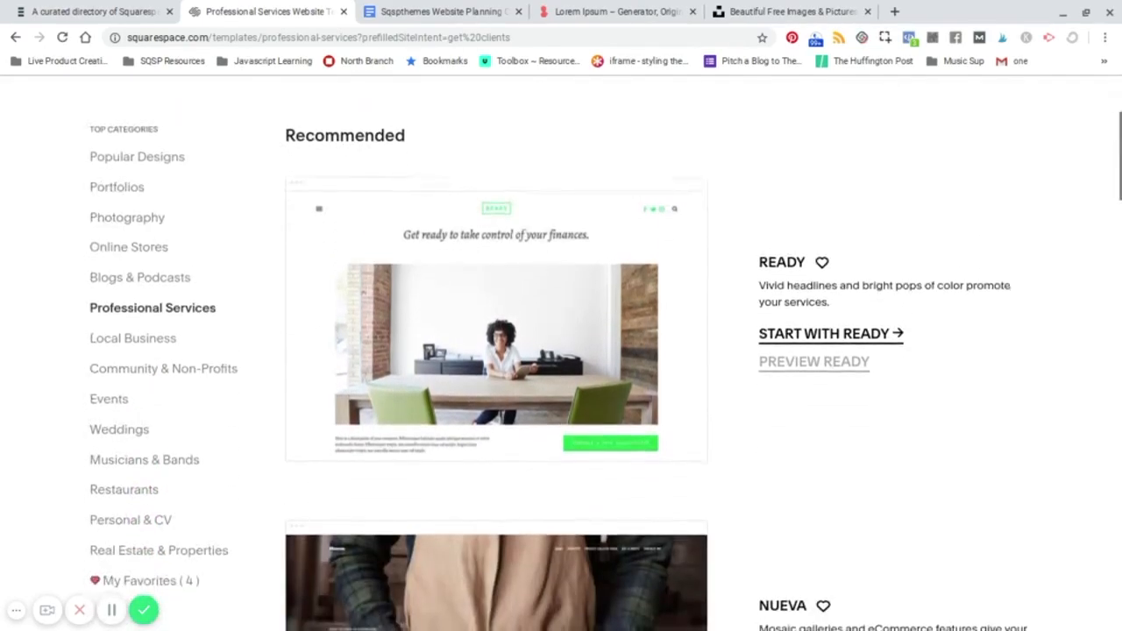
{"action": "scroll", "coordinate": [728, 289], "scroll_direction": "down", "scroll_amount": 1}
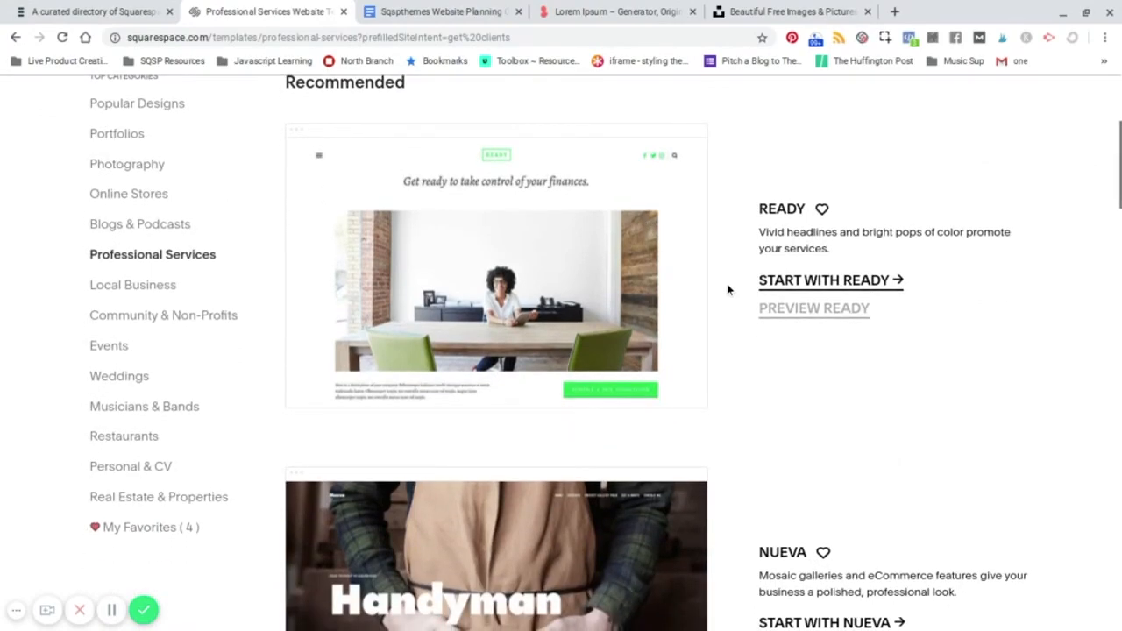
{"action": "scroll", "coordinate": [632, 213], "scroll_direction": "up", "scroll_amount": 2}
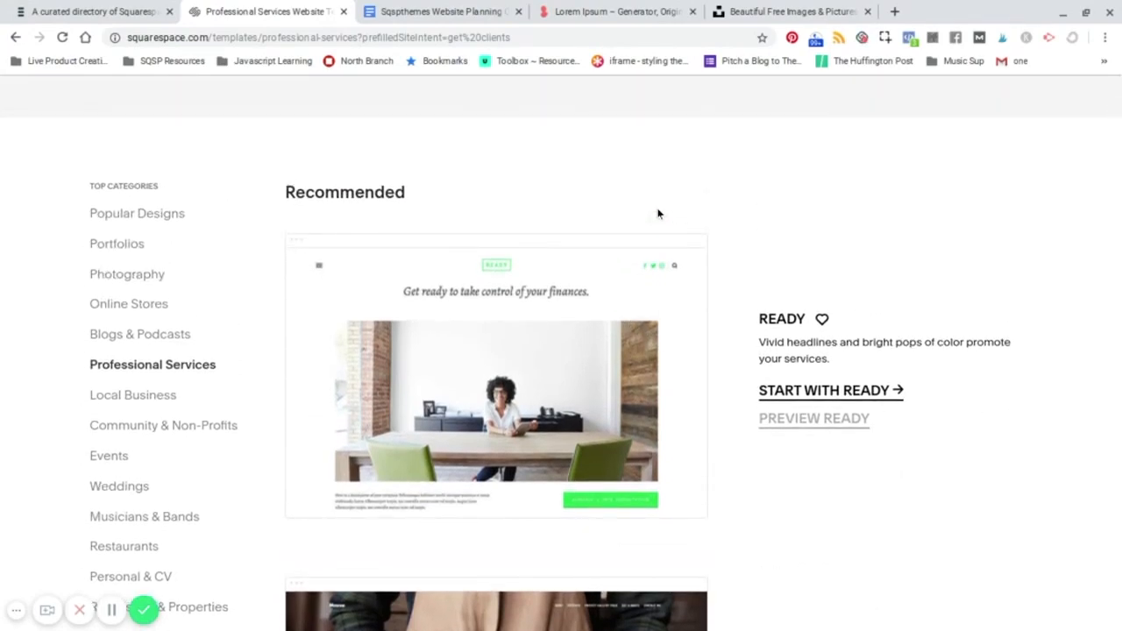
{"action": "scroll", "coordinate": [748, 221], "scroll_direction": "down", "scroll_amount": 1}
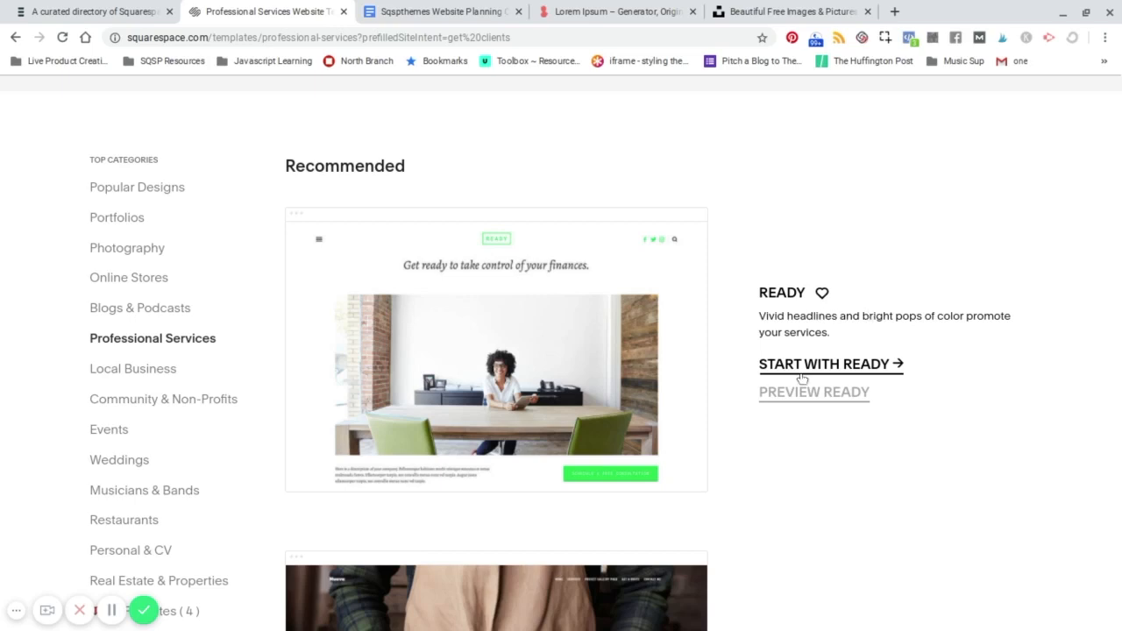
Step: Preview the Ready template, look through its demo page and the customer sites using it, and return to the template list
{"action": "left_click", "coordinate": [815, 401]}
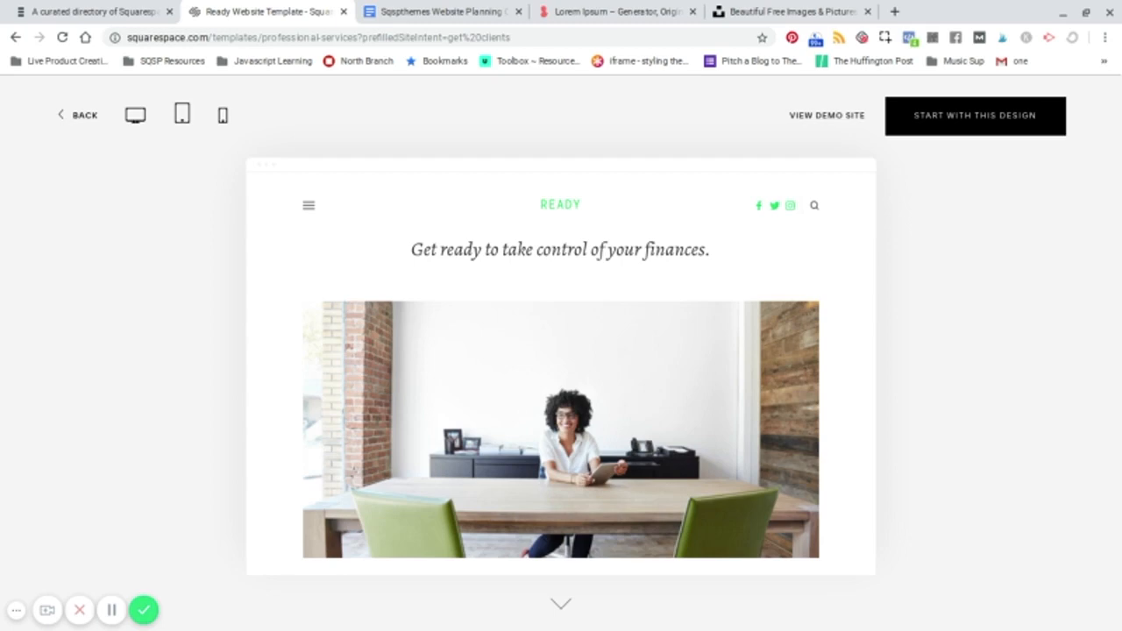
{"action": "scroll", "coordinate": [616, 359], "scroll_direction": "down", "scroll_amount": 3}
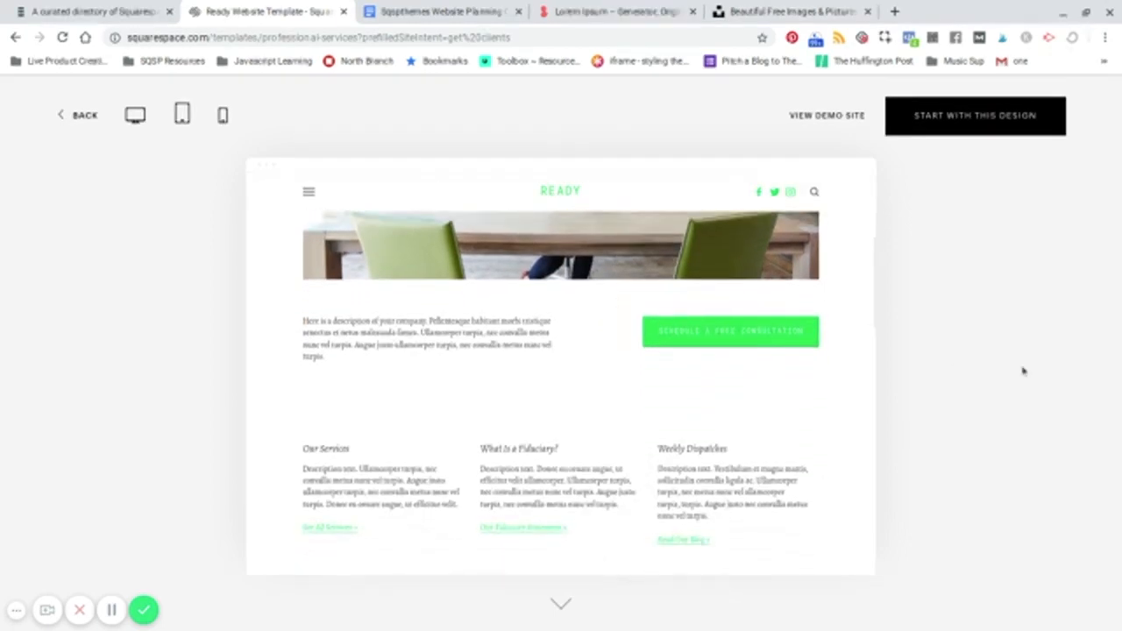
{"action": "scroll", "coordinate": [1023, 371], "scroll_direction": "down", "scroll_amount": 6}
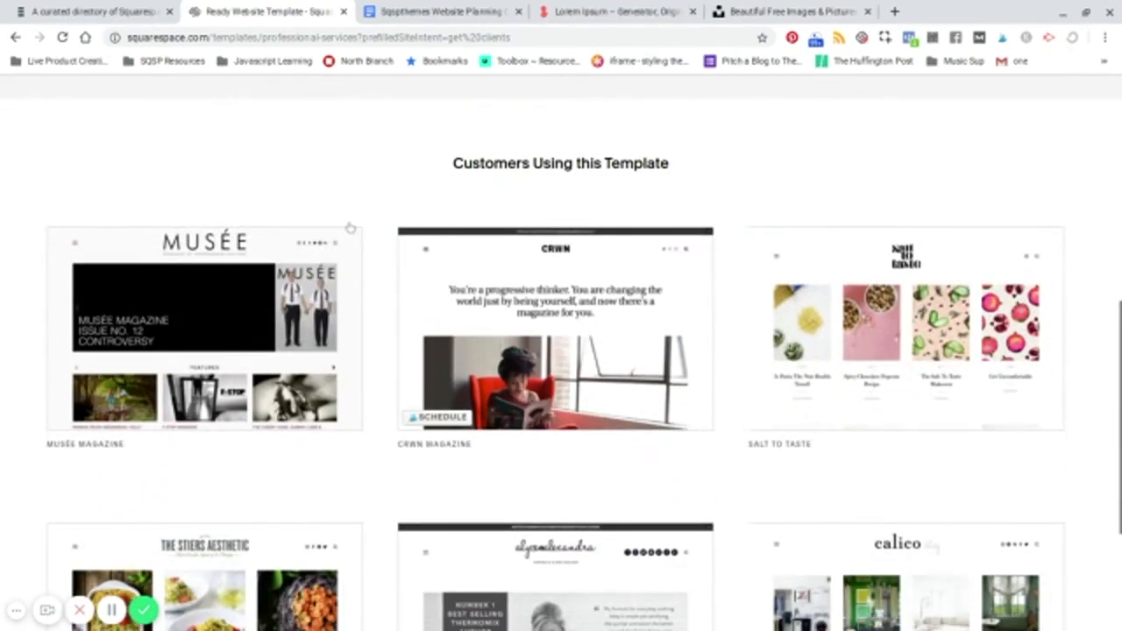
{"action": "scroll", "coordinate": [614, 289], "scroll_direction": "down", "scroll_amount": 2}
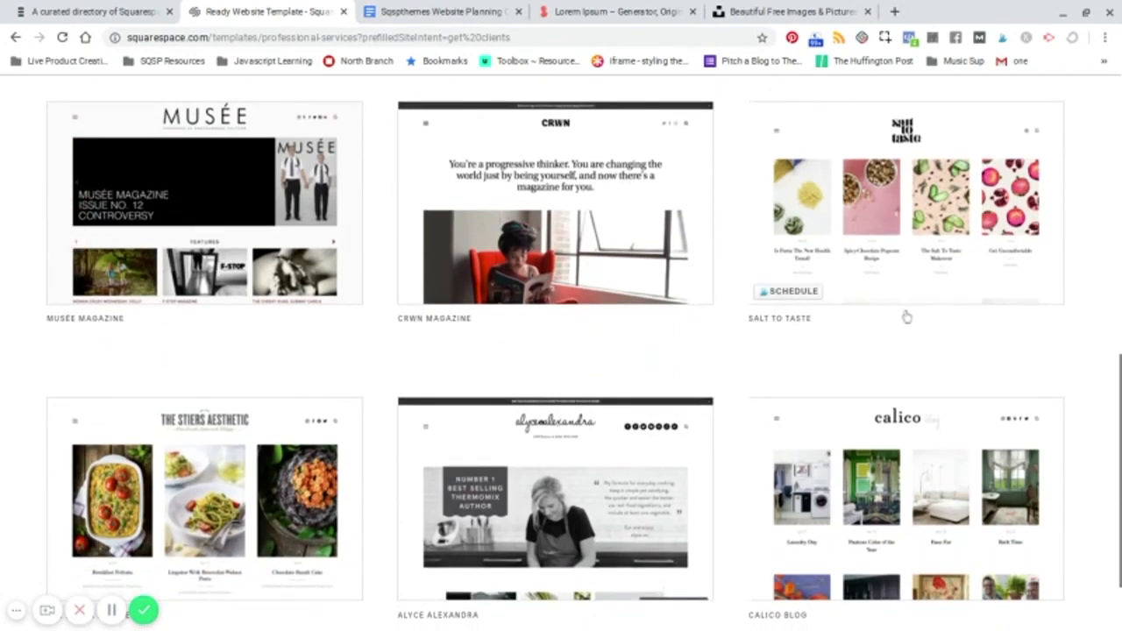
{"action": "scroll", "coordinate": [906, 316], "scroll_direction": "down", "scroll_amount": 1}
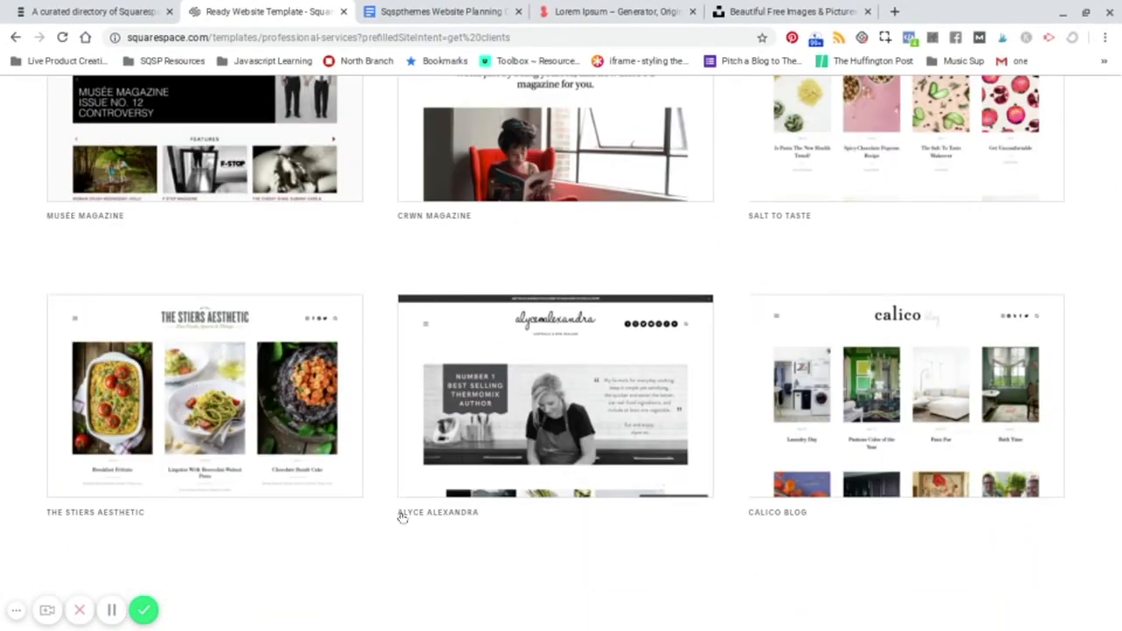
{"action": "scroll", "coordinate": [664, 538], "scroll_direction": "up", "scroll_amount": 2}
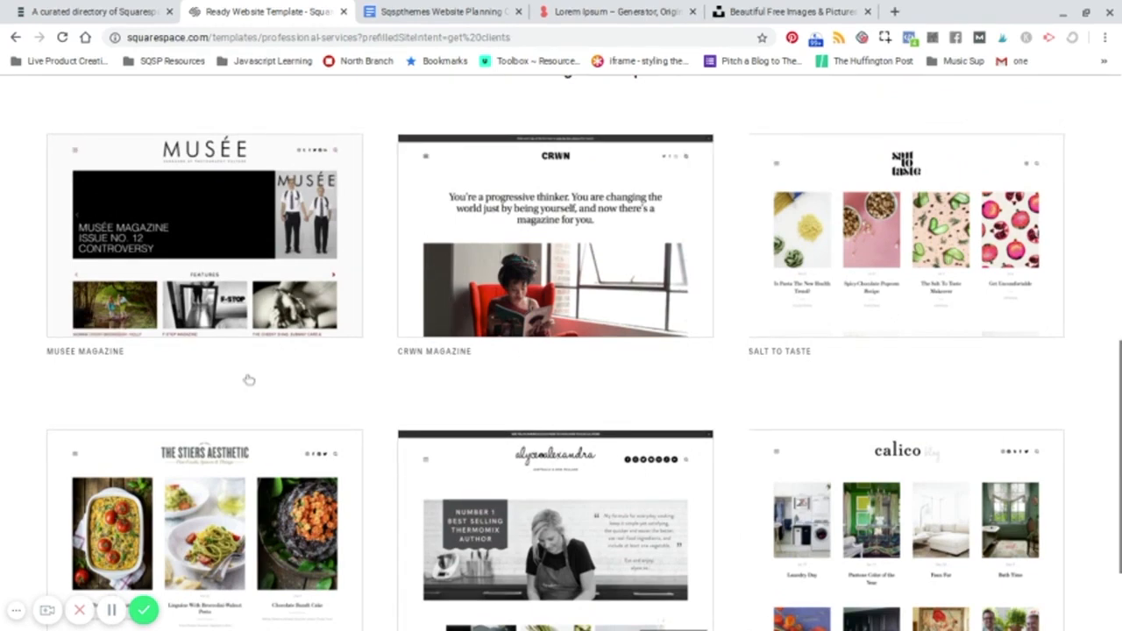
{"action": "scroll", "coordinate": [249, 380], "scroll_direction": "up", "scroll_amount": 6}
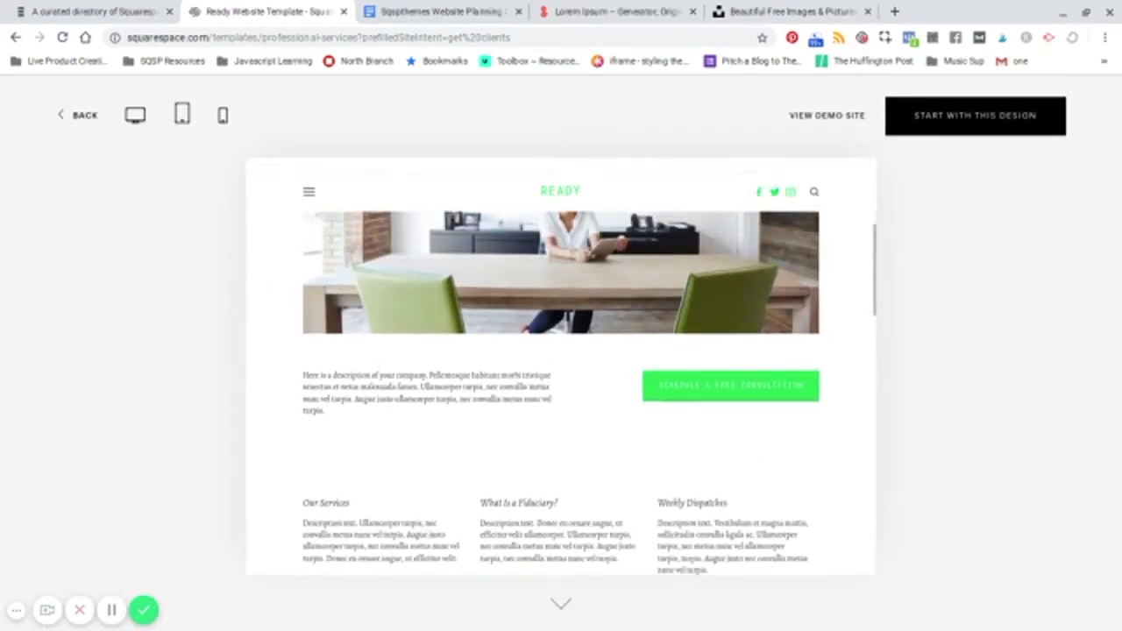
{"action": "left_click", "coordinate": [70, 116]}
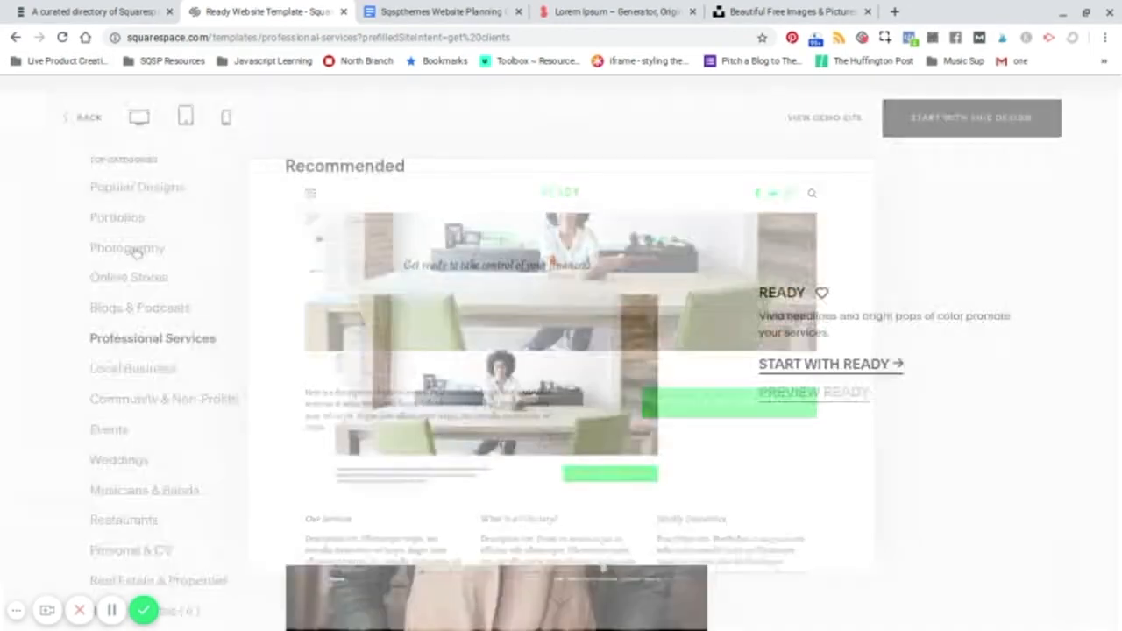
Step: Compare the recommended Nueva template with the Harris and Sofia designs under Other Templates You Might Like
{"action": "scroll", "coordinate": [519, 358], "scroll_direction": "down", "scroll_amount": 6}
{"action": "scroll", "coordinate": [519, 357], "scroll_direction": "up", "scroll_amount": 2}
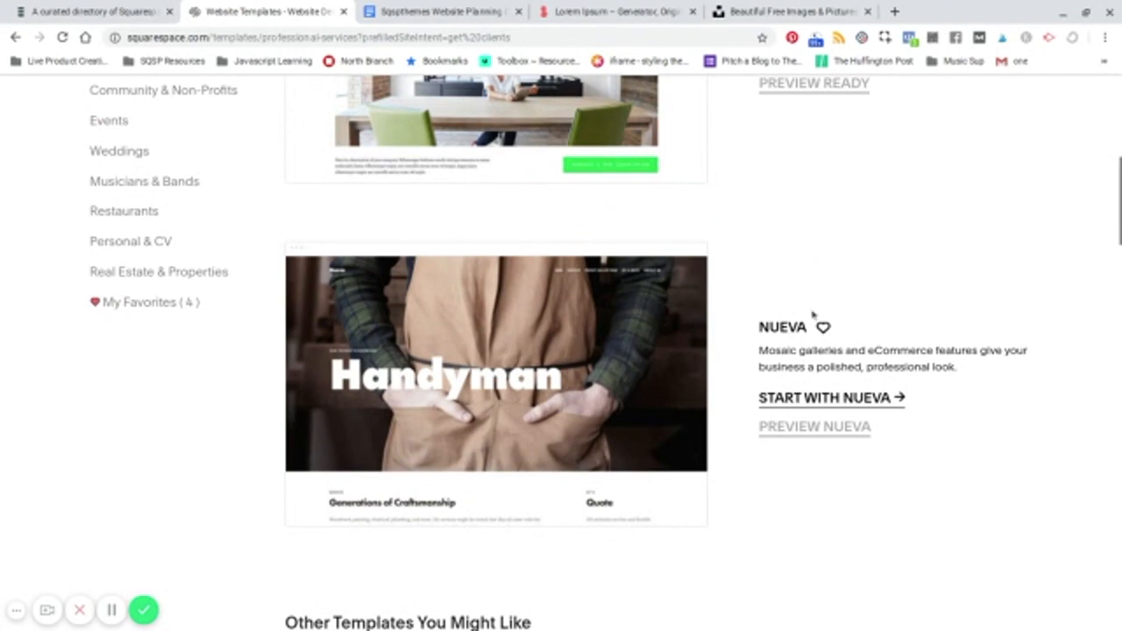
{"action": "scroll", "coordinate": [813, 315], "scroll_direction": "up", "scroll_amount": 1}
{"action": "scroll", "coordinate": [658, 468], "scroll_direction": "down", "scroll_amount": 4}
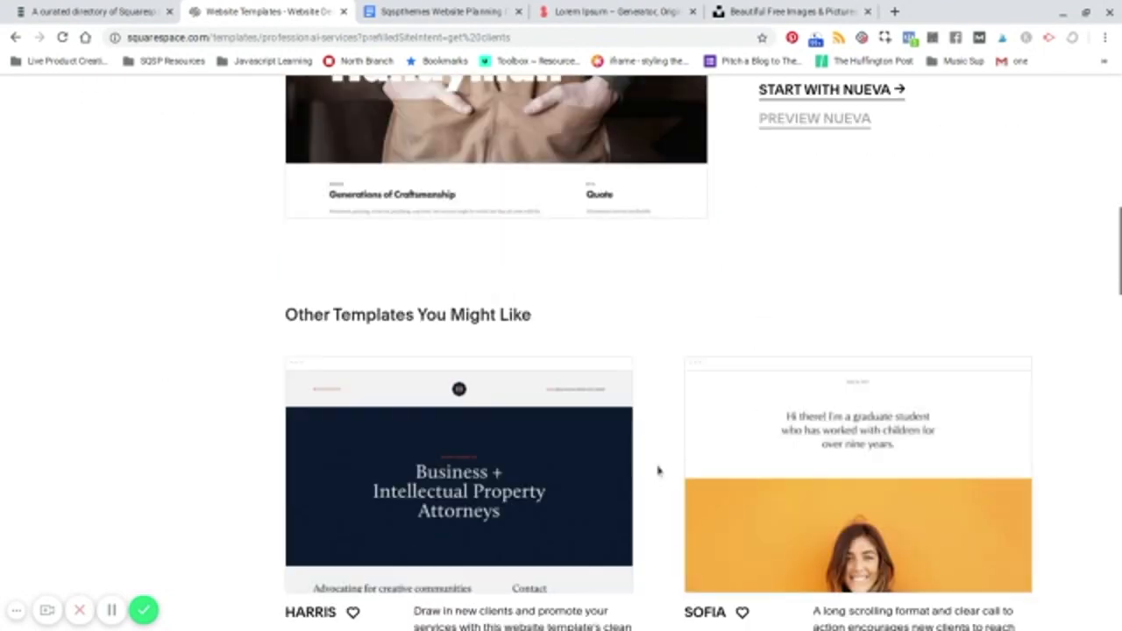
{"action": "scroll", "coordinate": [658, 471], "scroll_direction": "up", "scroll_amount": 1}
{"action": "scroll", "coordinate": [658, 468], "scroll_direction": "down", "scroll_amount": 1}
{"action": "scroll", "coordinate": [659, 468], "scroll_direction": "up", "scroll_amount": 4}
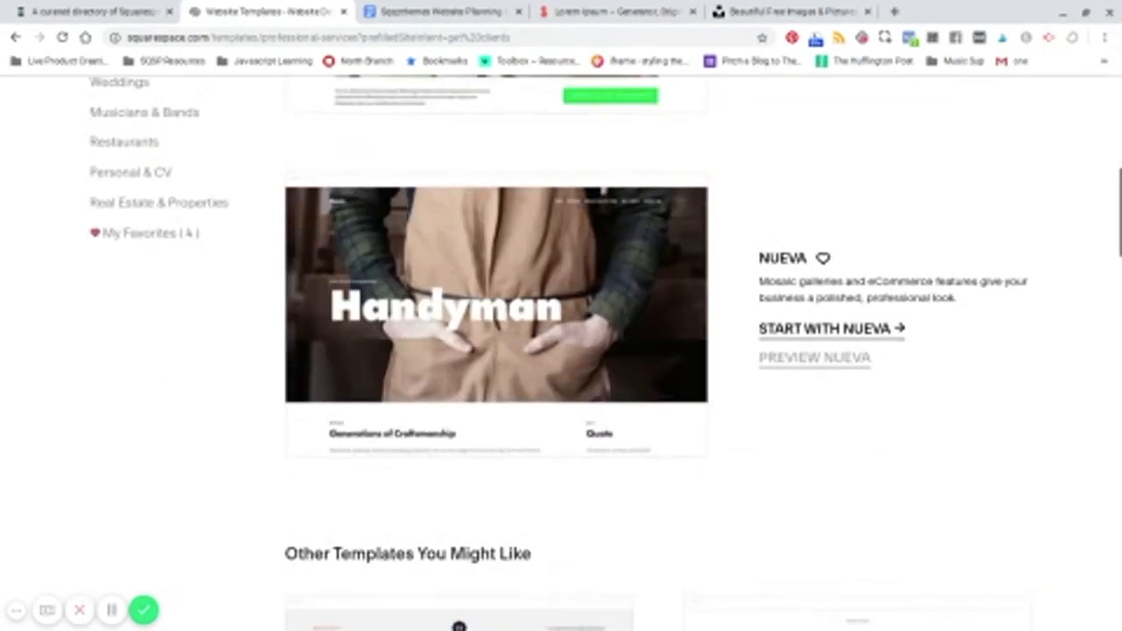
{"action": "scroll", "coordinate": [559, 352], "scroll_direction": "up", "scroll_amount": 1}
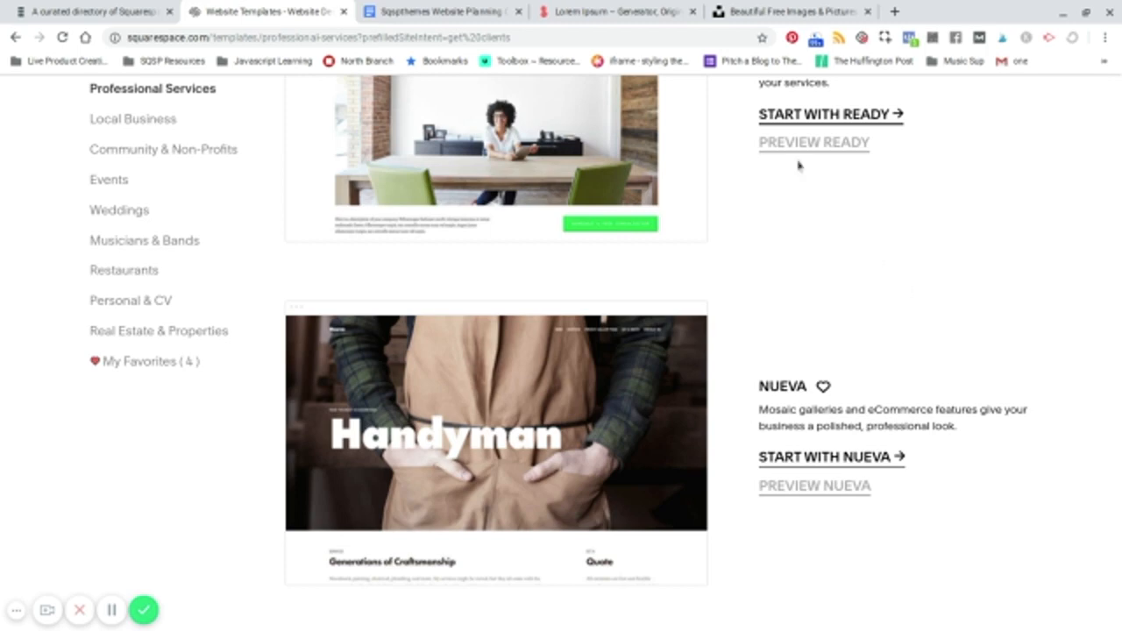
Step: Switch to Unsplash and look at its home page as a source of free website images
{"action": "left_click", "coordinate": [781, 12]}
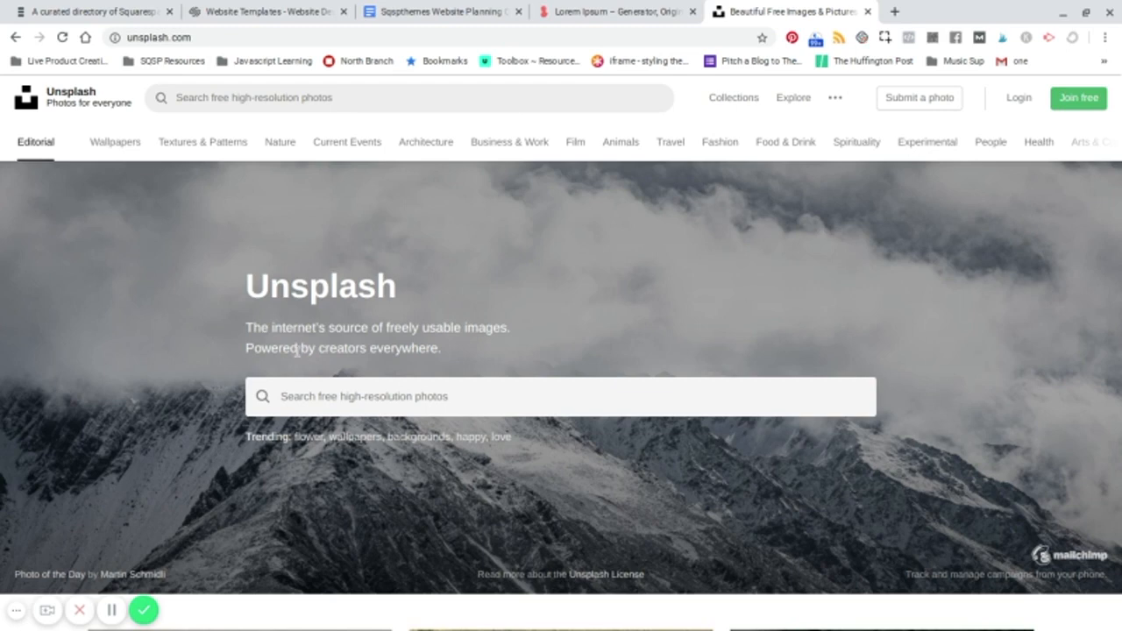
{"action": "scroll", "coordinate": [230, 357], "scroll_direction": "down", "scroll_amount": 1}
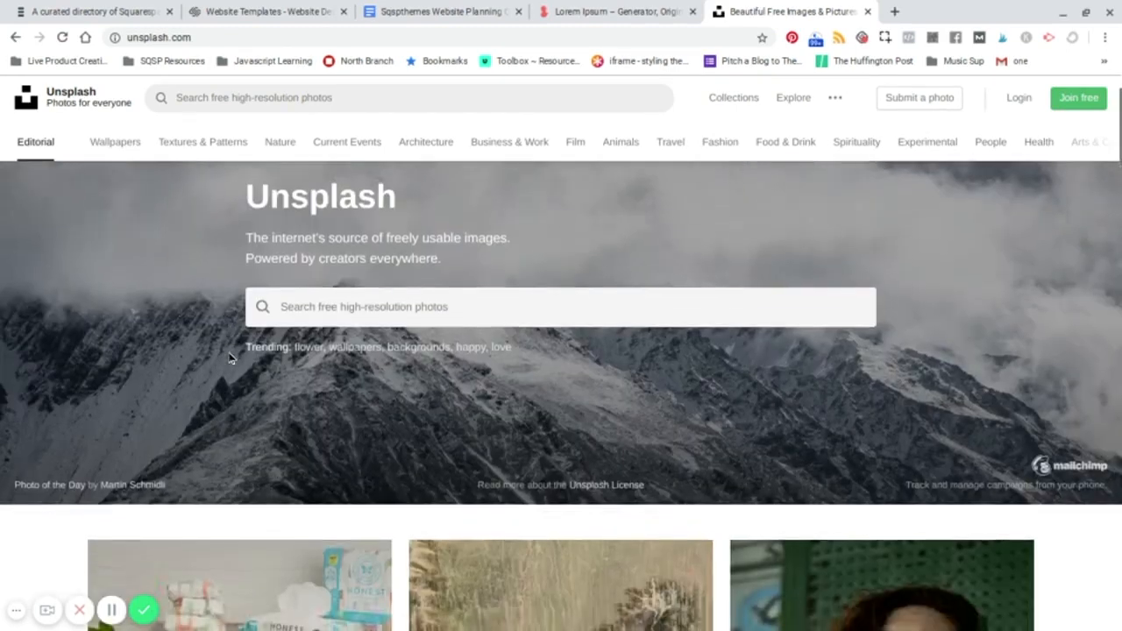
{"action": "scroll", "coordinate": [230, 356], "scroll_direction": "up", "scroll_amount": 1}
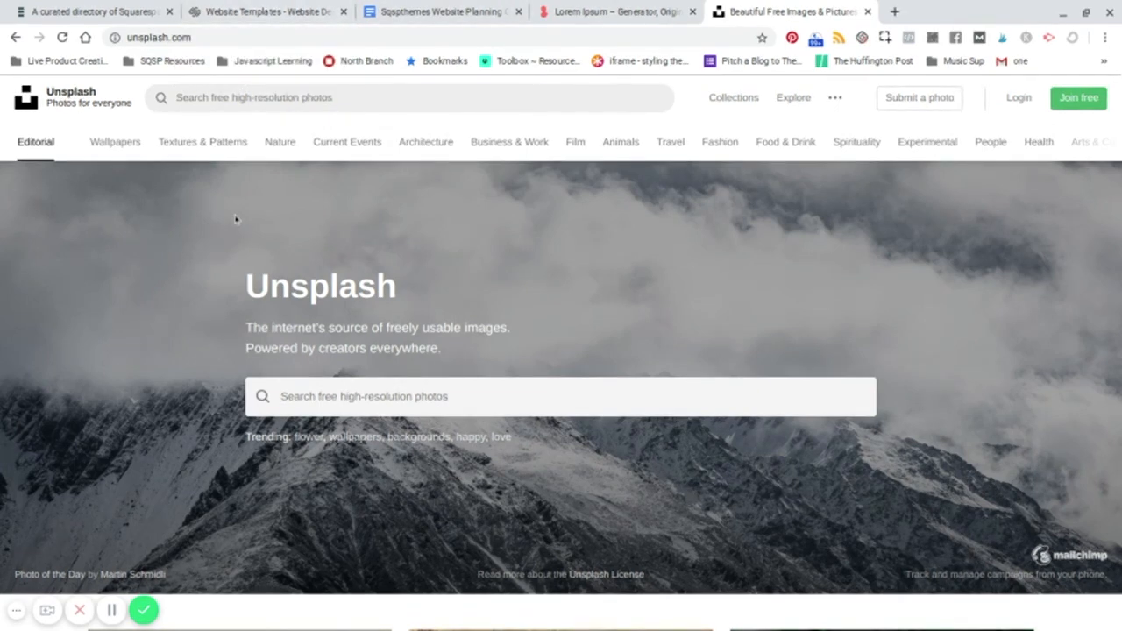
Step: Return to the Squarespace templates and start a new site with the Nueva template
{"action": "left_click", "coordinate": [245, 10]}
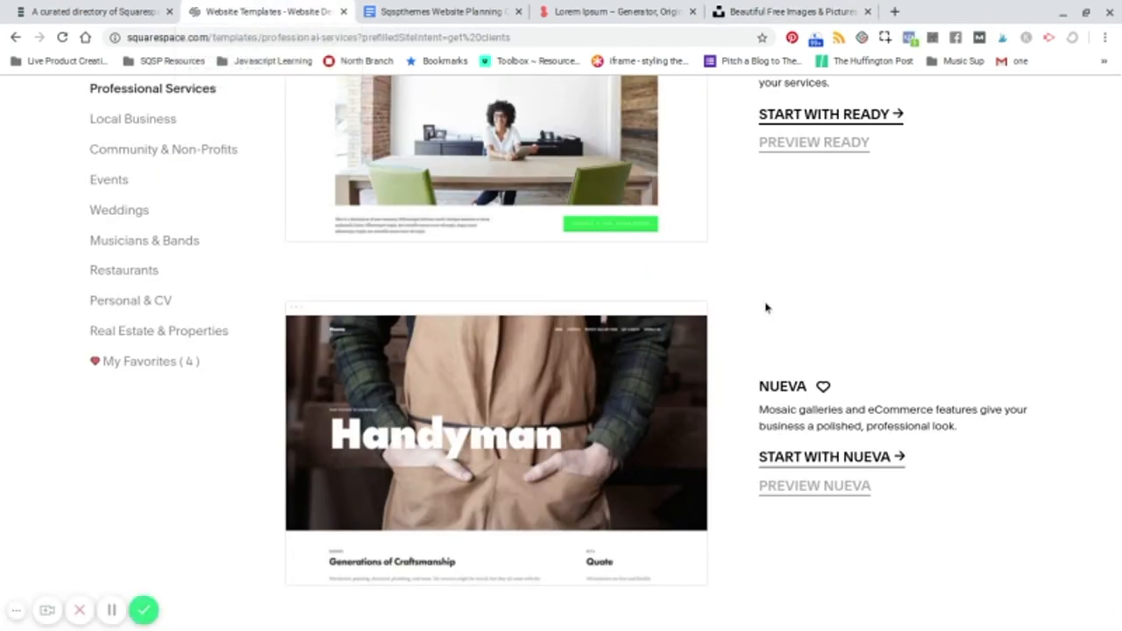
{"action": "scroll", "coordinate": [842, 314], "scroll_direction": "down", "scroll_amount": 1}
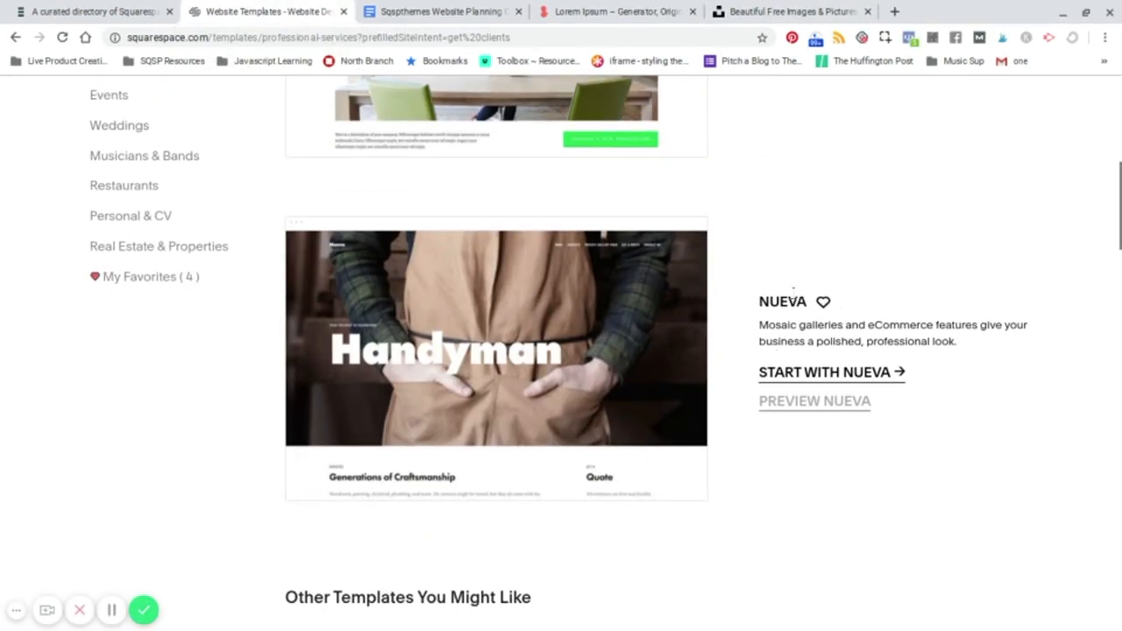
{"action": "left_click", "coordinate": [813, 377]}
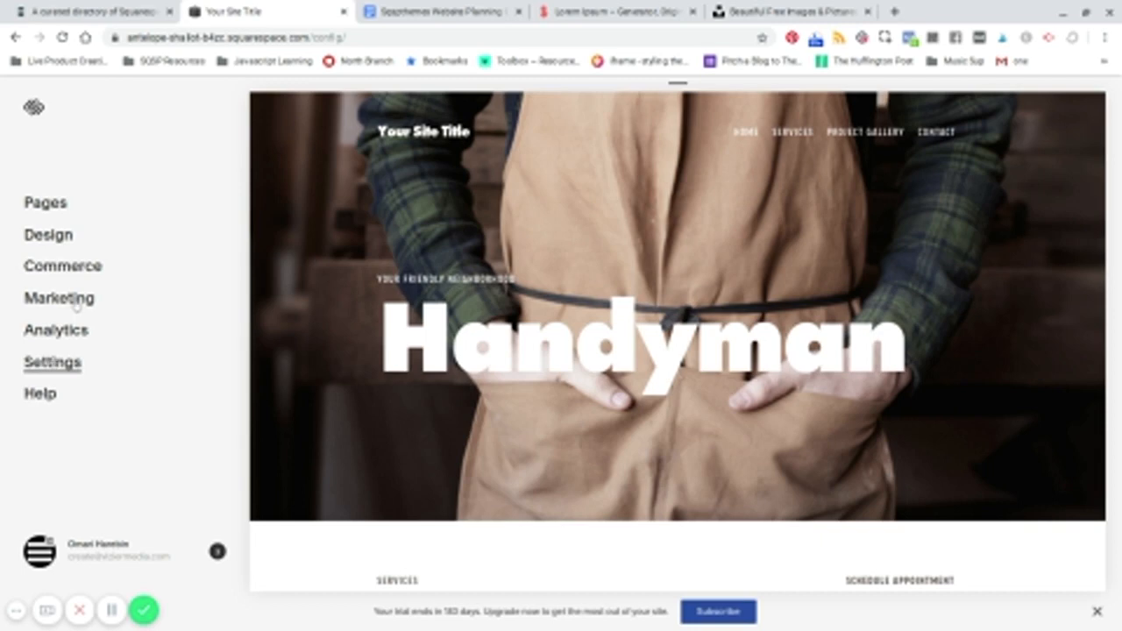
Step: Open the new site's page list and look over the Home page preview and its index sections
{"action": "left_click", "coordinate": [45, 203]}
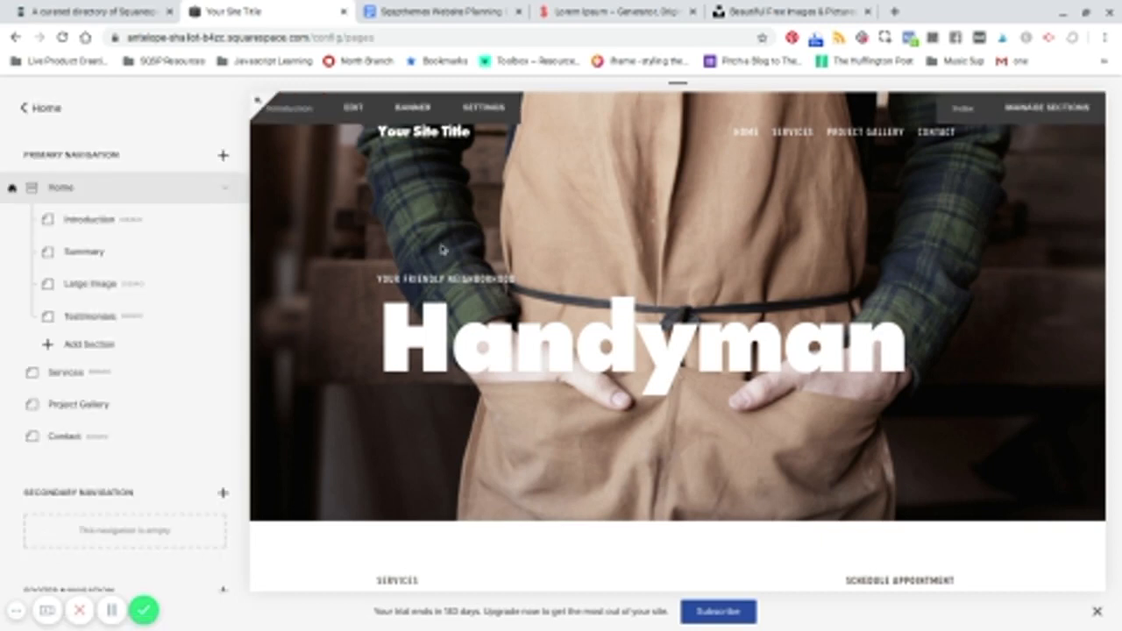
{"action": "scroll", "coordinate": [391, 270], "scroll_direction": "down", "scroll_amount": 4}
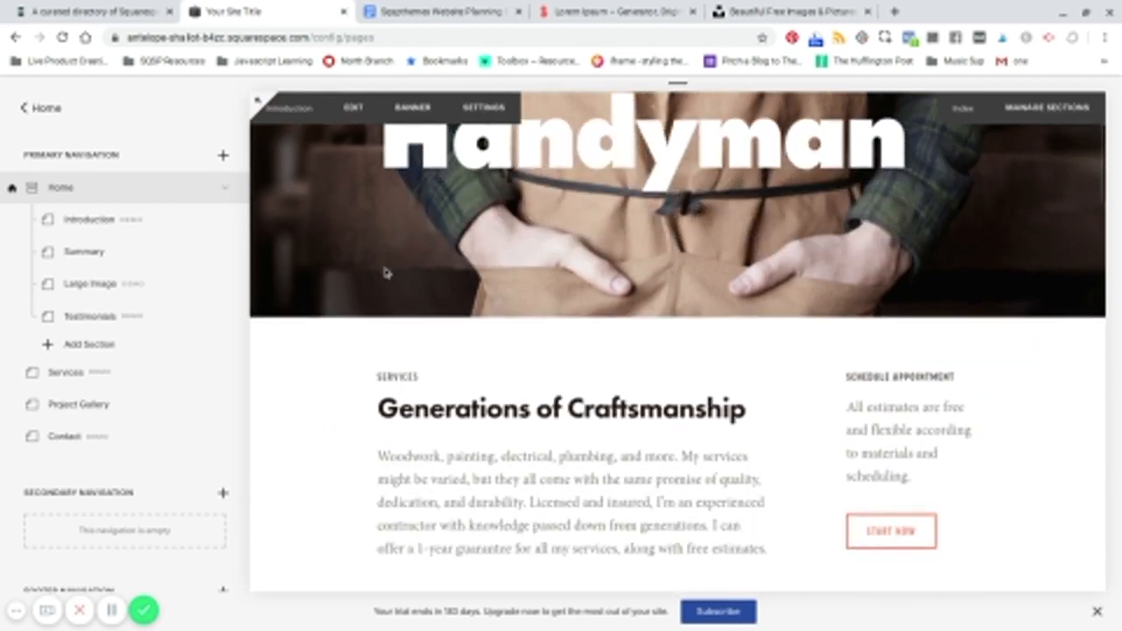
{"action": "scroll", "coordinate": [386, 274], "scroll_direction": "up", "scroll_amount": 4}
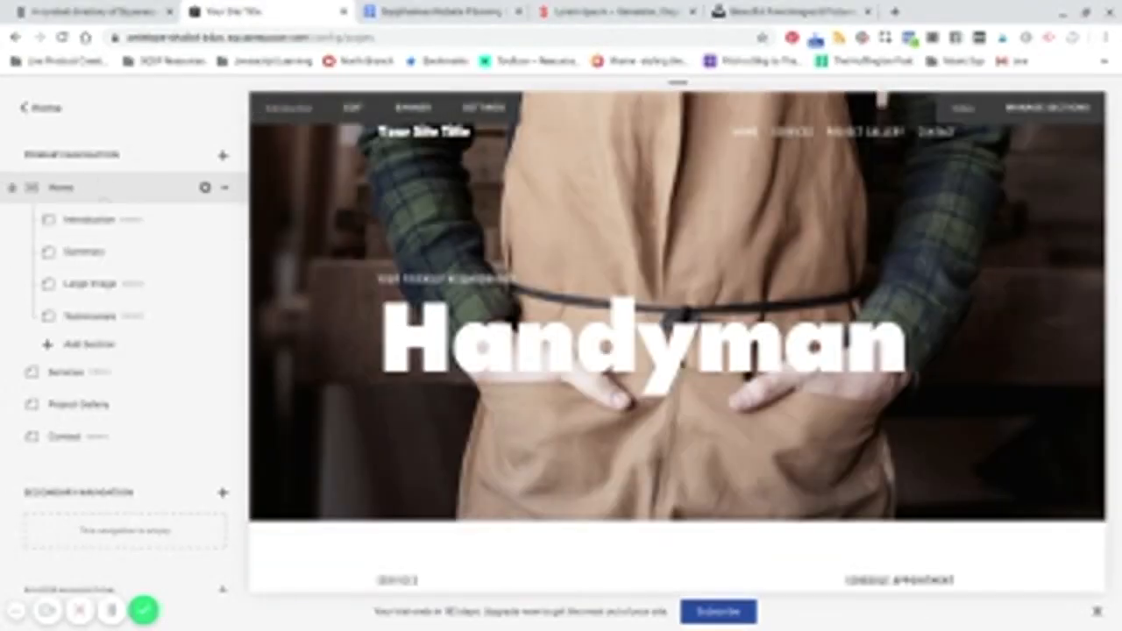
{"action": "scroll", "coordinate": [105, 202], "scroll_direction": "down", "scroll_amount": 2}
{"action": "scroll", "coordinate": [97, 185], "scroll_direction": "up", "scroll_amount": 2}
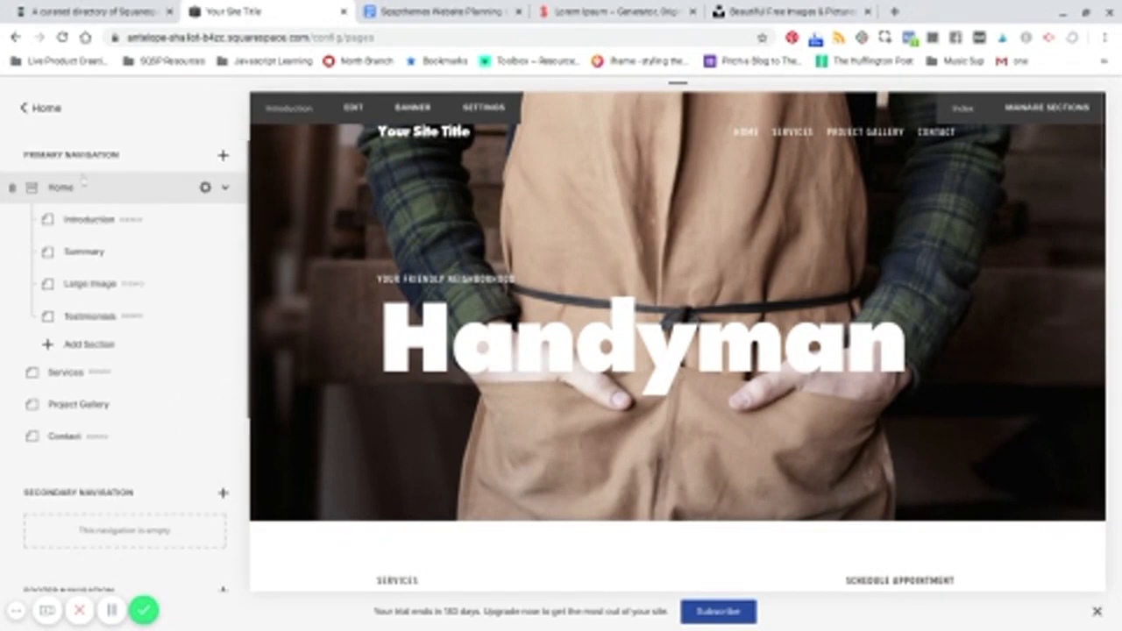
{"action": "scroll", "coordinate": [92, 164], "scroll_direction": "down", "scroll_amount": 2}
{"action": "scroll", "coordinate": [92, 160], "scroll_direction": "up", "scroll_amount": 2}
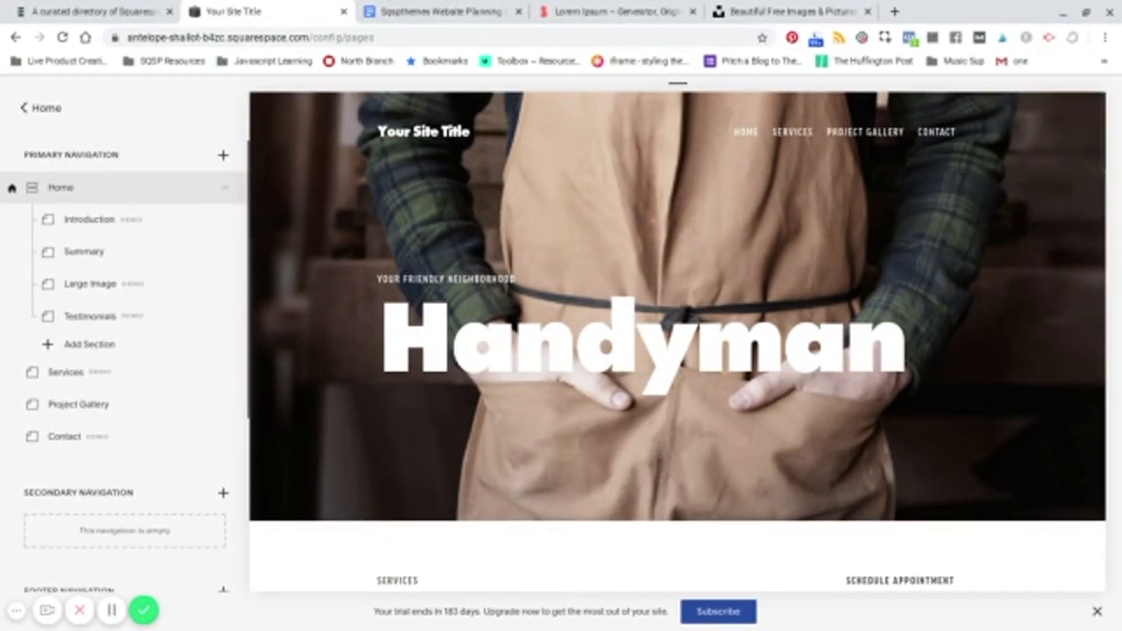
Step: Review the site's page structure across the primary, secondary, footer and not-linked navigation groups
{"action": "scroll", "coordinate": [88, 191], "scroll_direction": "down", "scroll_amount": 2}
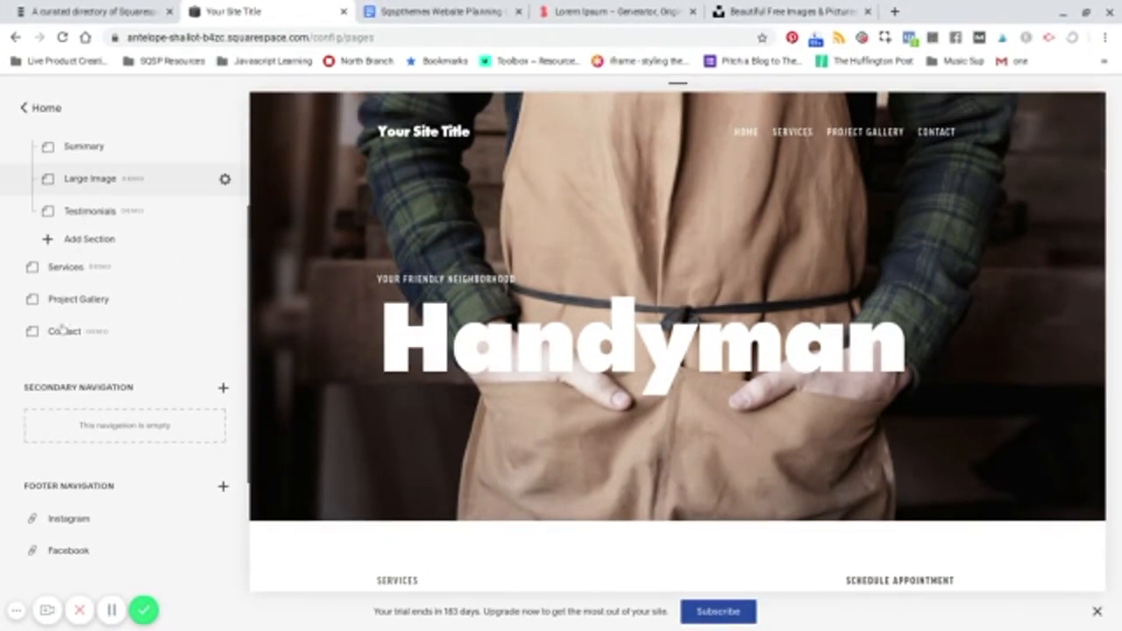
{"action": "scroll", "coordinate": [98, 386], "scroll_direction": "down", "scroll_amount": 2}
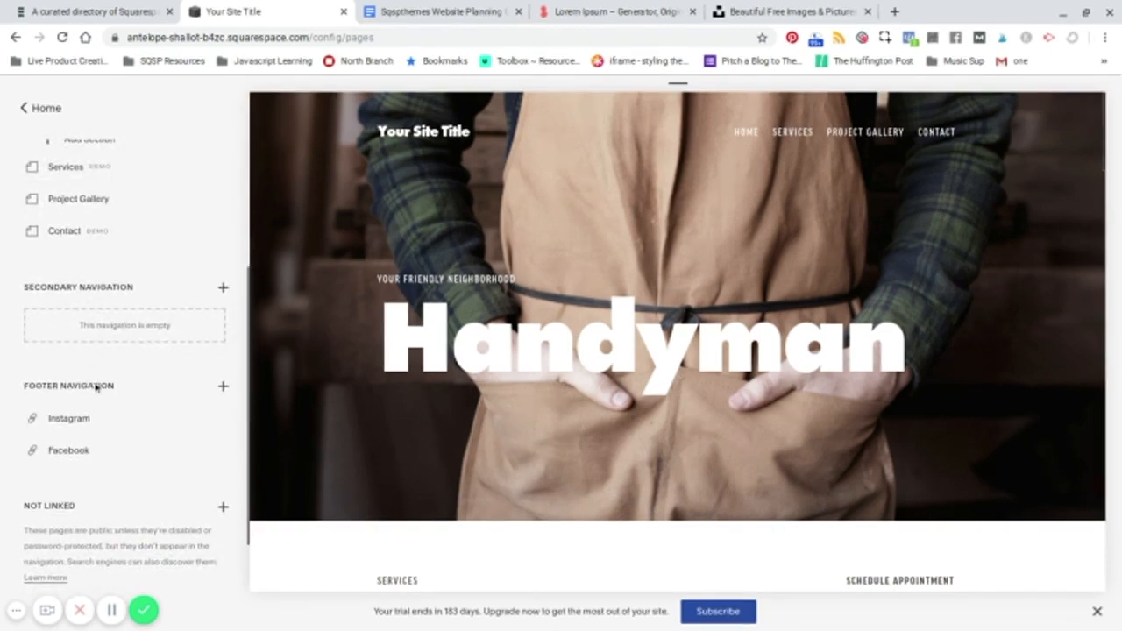
{"action": "scroll", "coordinate": [96, 388], "scroll_direction": "down", "scroll_amount": 2}
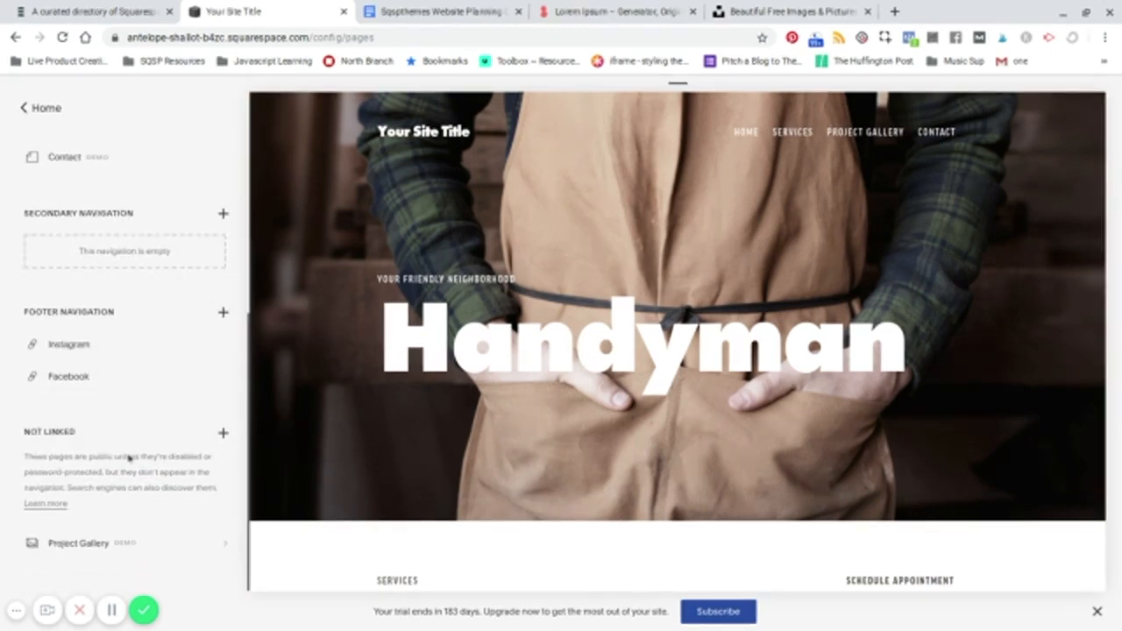
{"action": "scroll", "coordinate": [129, 456], "scroll_direction": "up", "scroll_amount": 5}
{"action": "scroll", "coordinate": [132, 456], "scroll_direction": "down", "scroll_amount": 3}
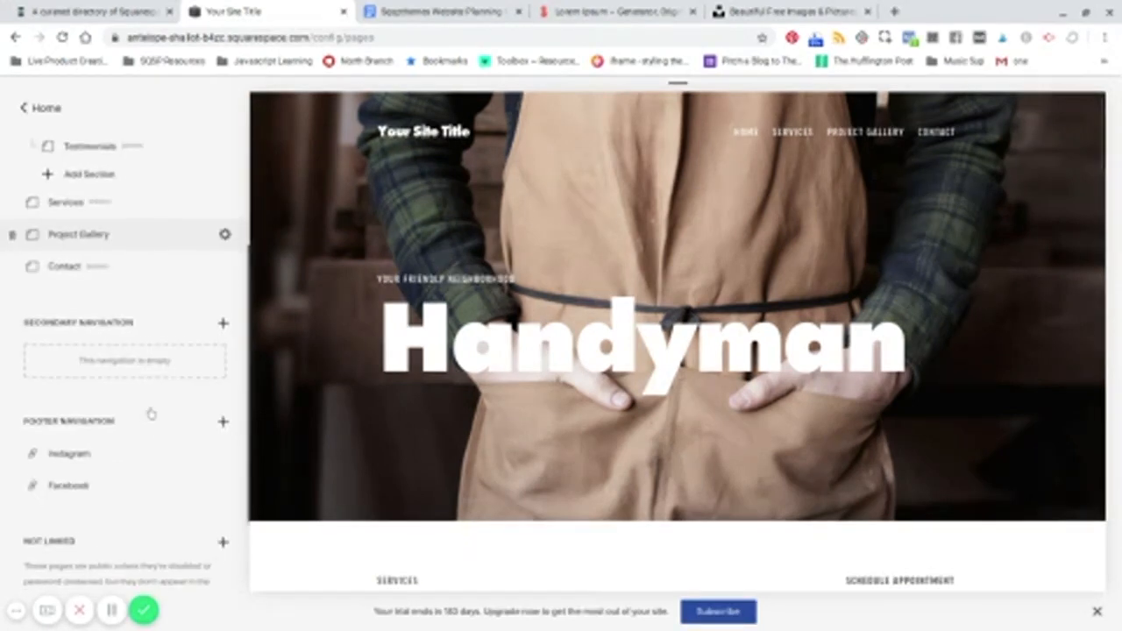
{"action": "scroll", "coordinate": [150, 414], "scroll_direction": "up", "scroll_amount": 1}
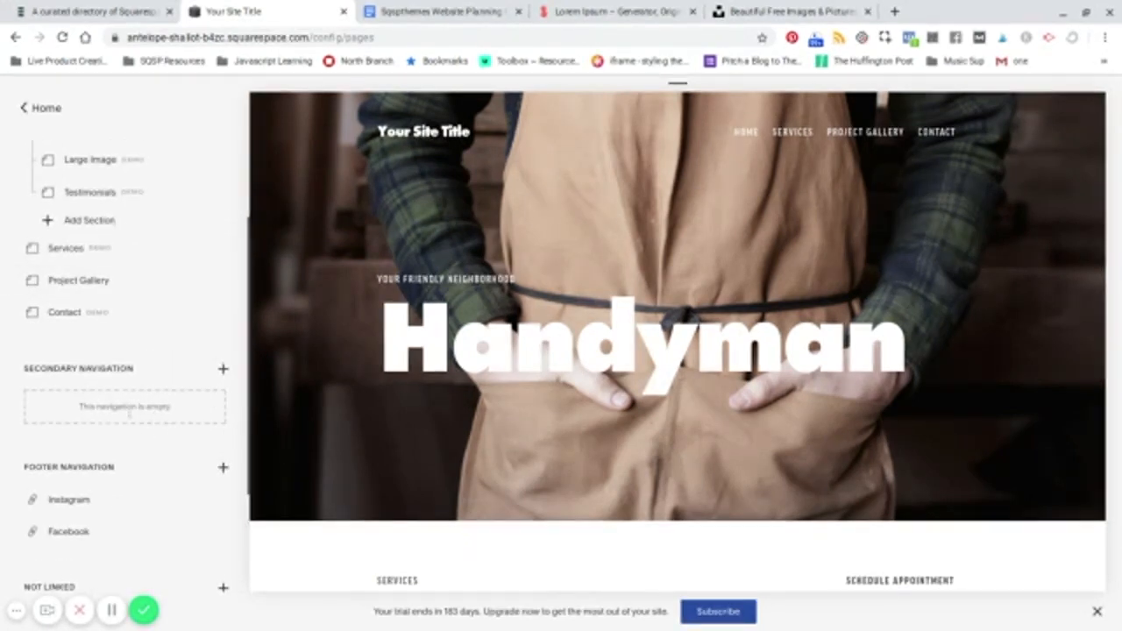
Step: Compare the page list's primary, secondary and footer navigation groups with the header and footer links in the Home page preview
{"action": "scroll", "coordinate": [123, 405], "scroll_direction": "up", "scroll_amount": 3}
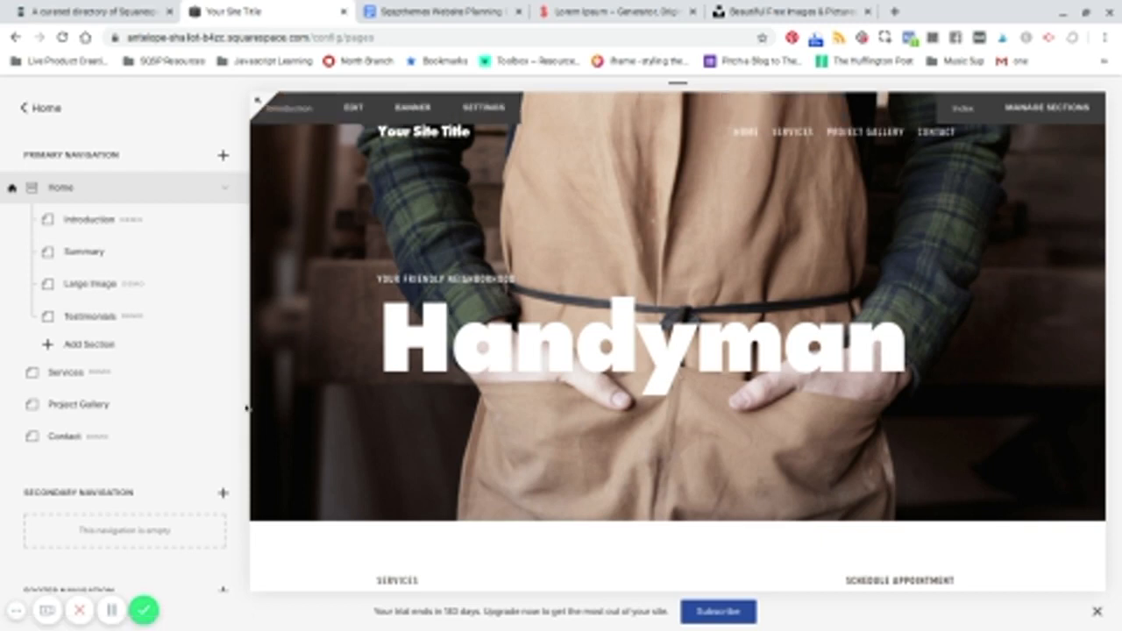
{"action": "scroll", "coordinate": [128, 454], "scroll_direction": "down", "scroll_amount": 1}
{"action": "scroll", "coordinate": [128, 454], "scroll_direction": "down", "scroll_amount": 1}
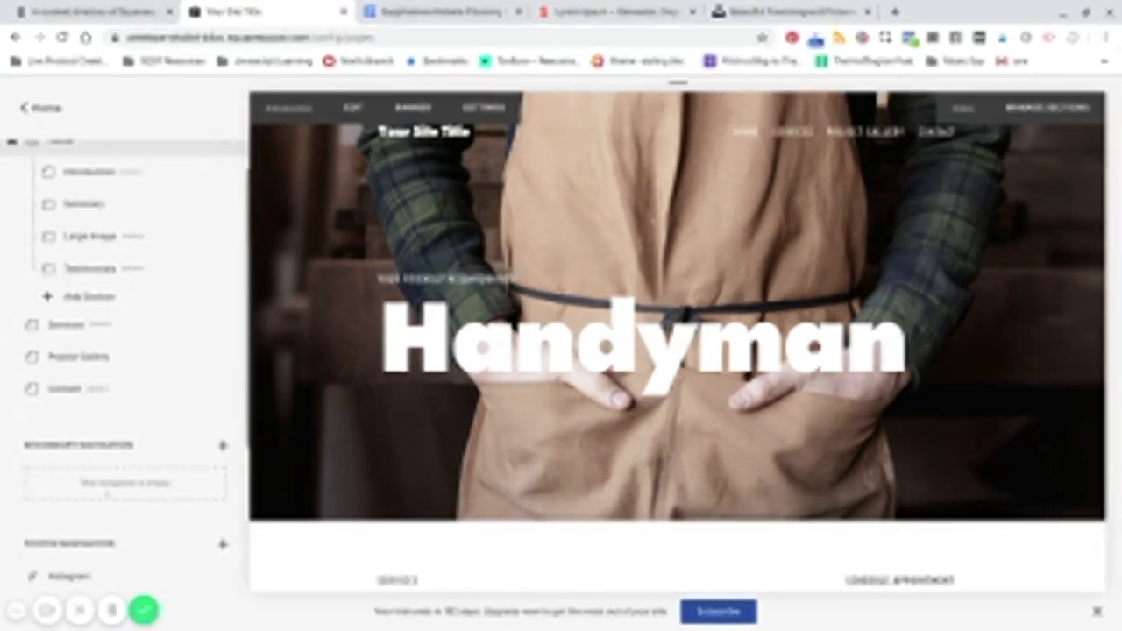
{"action": "mouse_move", "coordinate": [766, 132]}
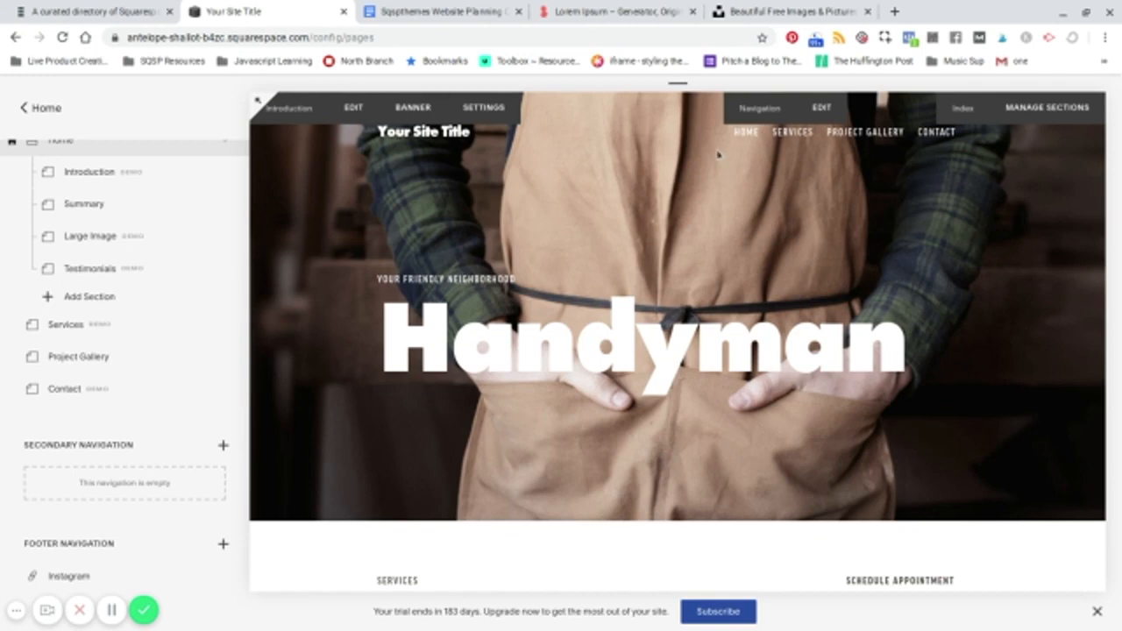
{"action": "left_click_drag", "start_coordinate": [105, 407], "coordinate": [105, 411]}
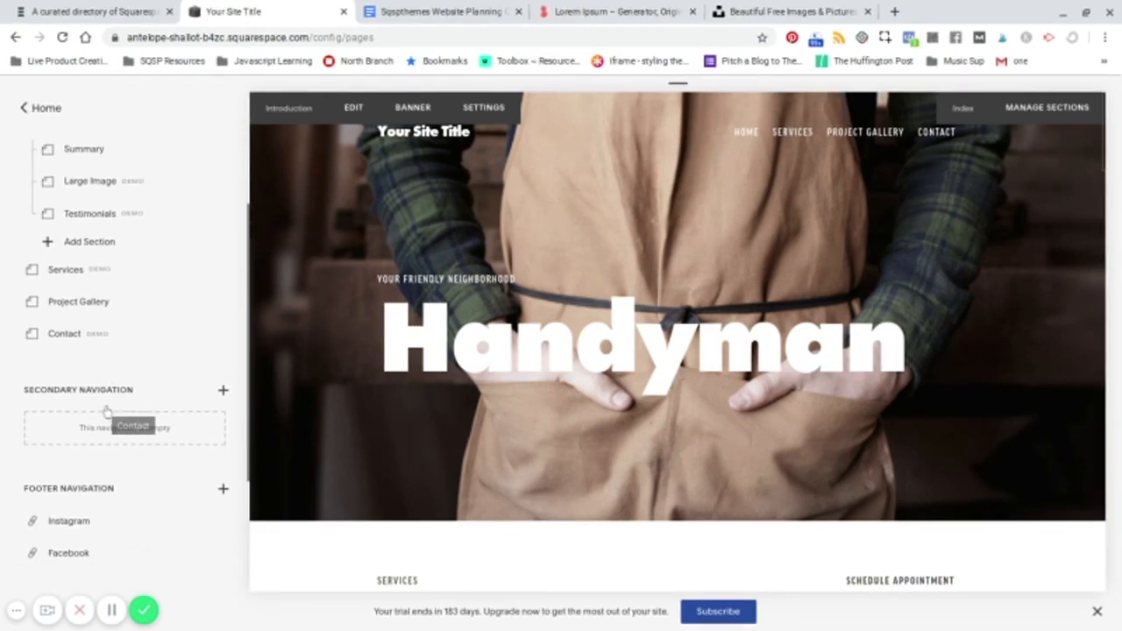
{"action": "scroll", "coordinate": [446, 359], "scroll_direction": "down", "scroll_amount": 1}
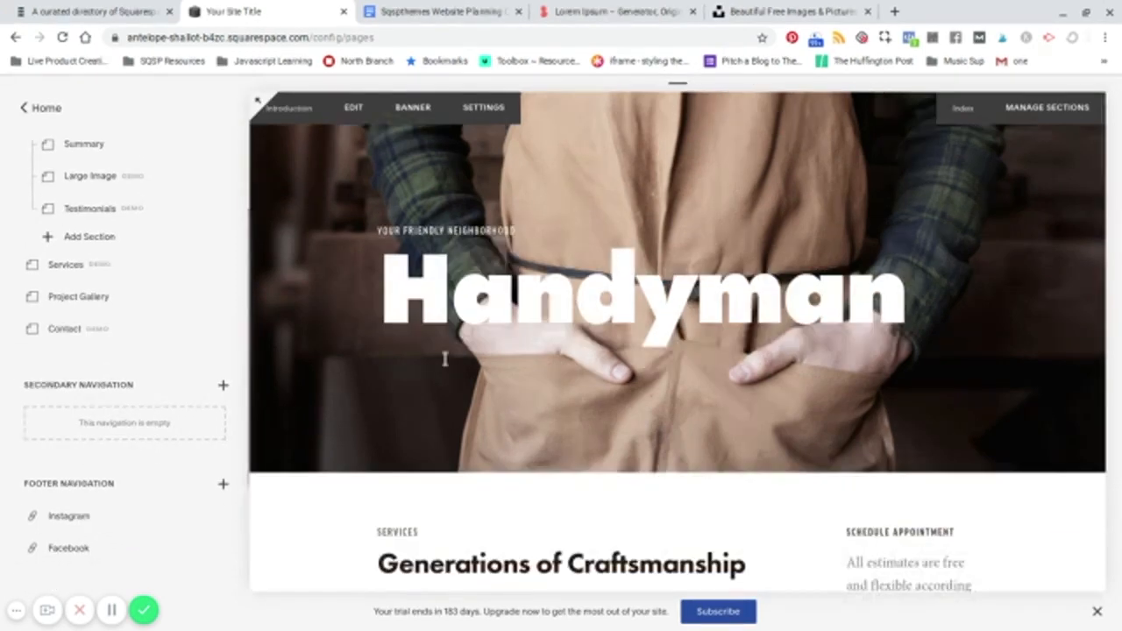
{"action": "scroll", "coordinate": [445, 358], "scroll_direction": "down", "scroll_amount": 10}
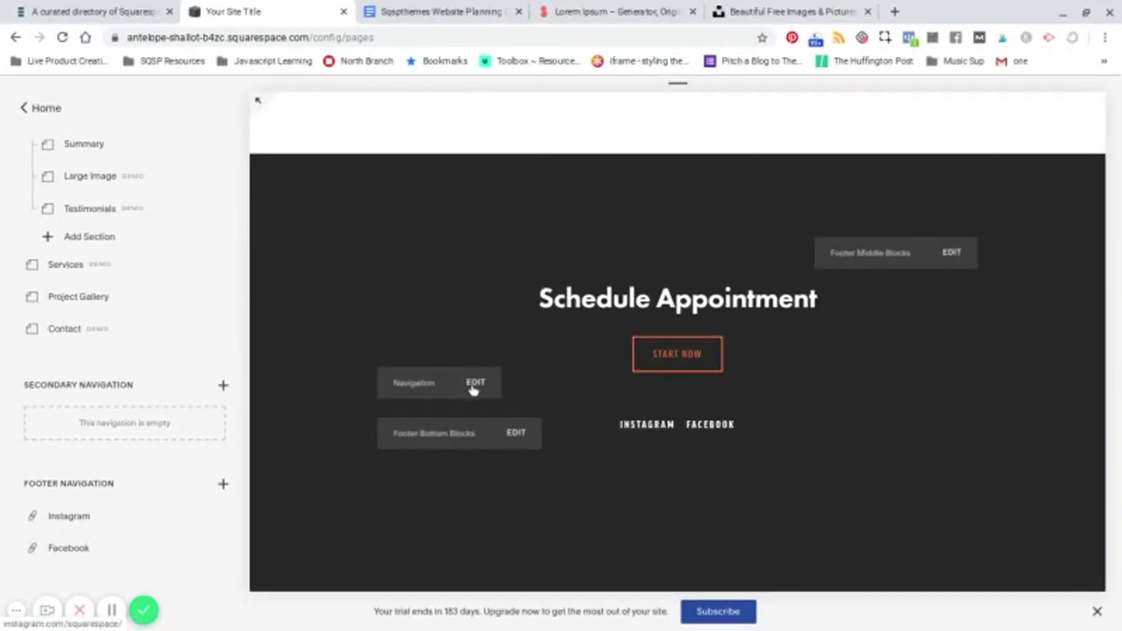
{"action": "scroll", "coordinate": [140, 403], "scroll_direction": "down", "scroll_amount": 1}
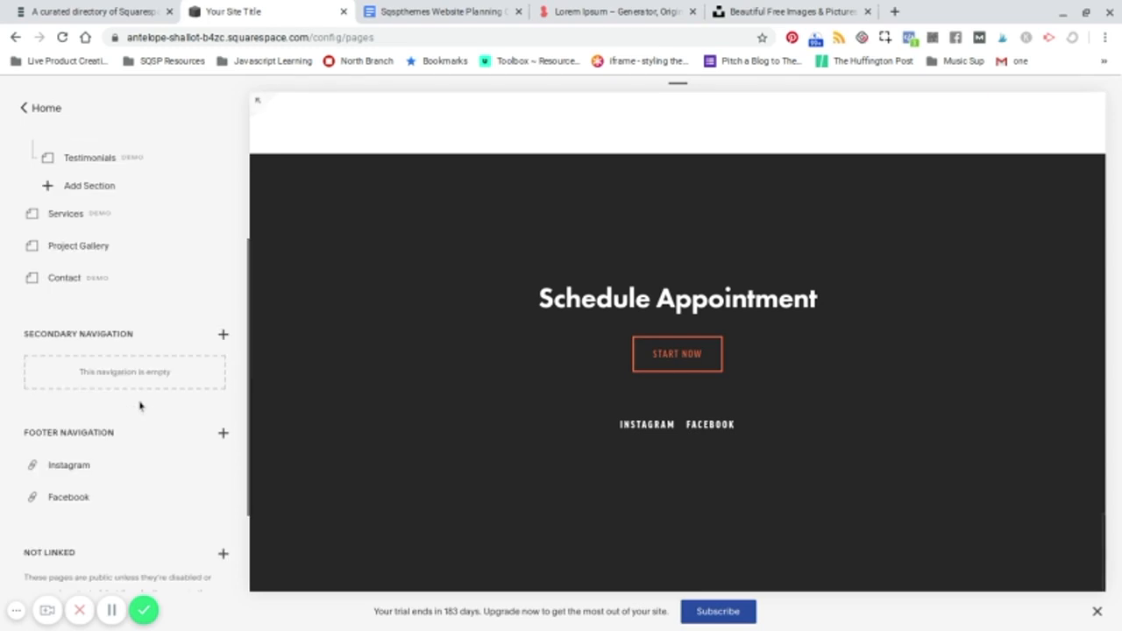
{"action": "scroll", "coordinate": [138, 403], "scroll_direction": "up", "scroll_amount": 3}
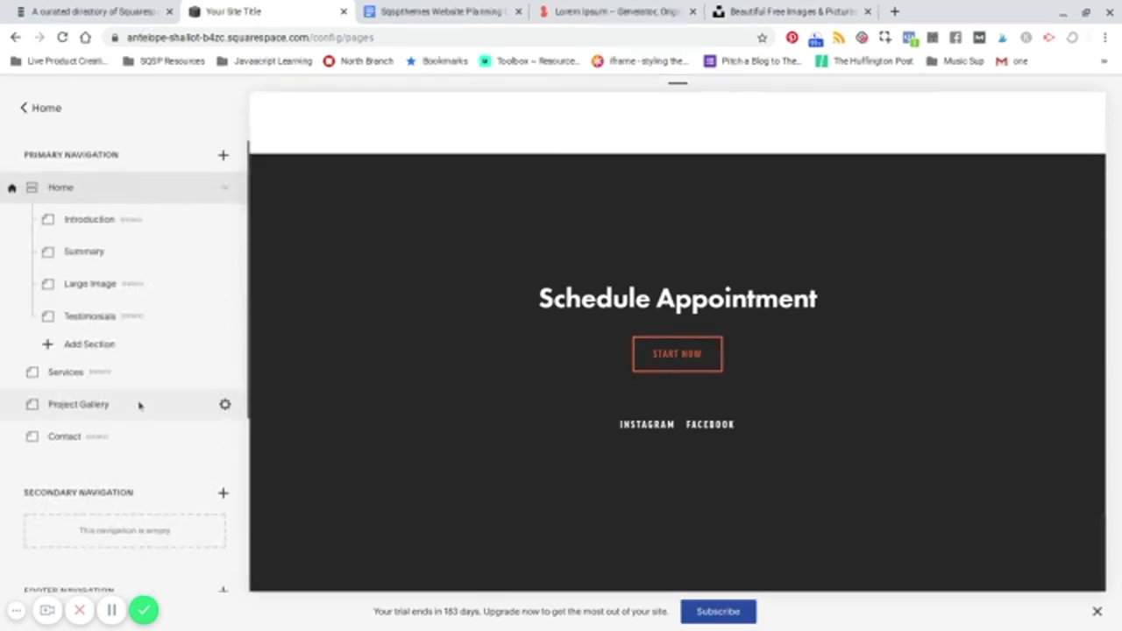
Step: Review the layout, collection and other page types available for a new primary navigation page without adding one
{"action": "left_click", "coordinate": [222, 156]}
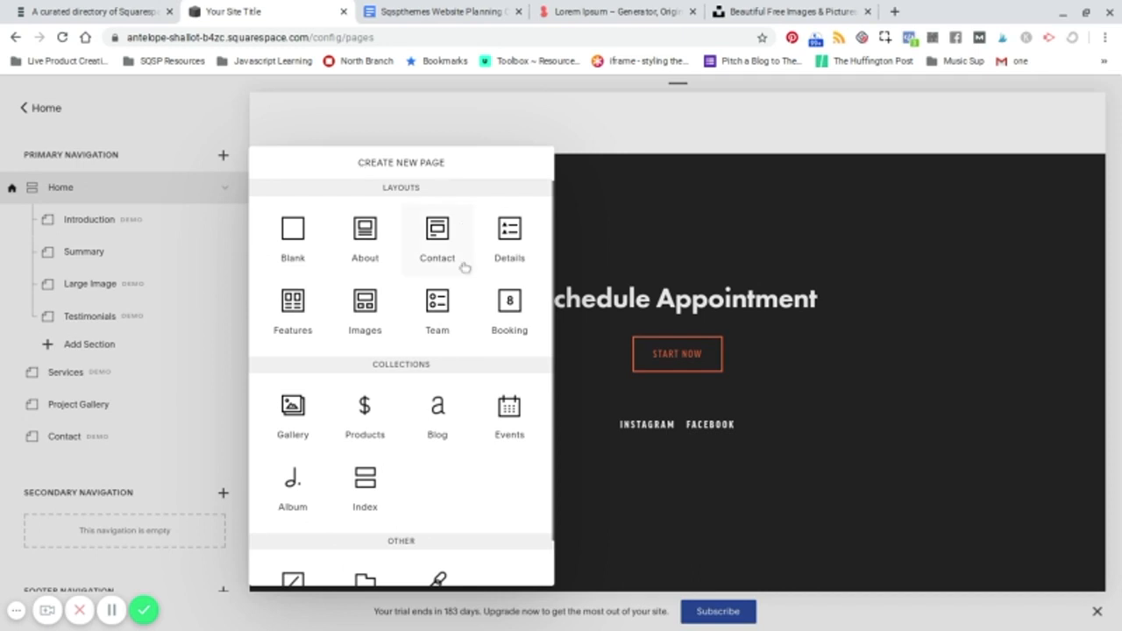
{"action": "scroll", "coordinate": [462, 270], "scroll_direction": "down", "scroll_amount": 2}
{"action": "scroll", "coordinate": [463, 232], "scroll_direction": "up", "scroll_amount": 2}
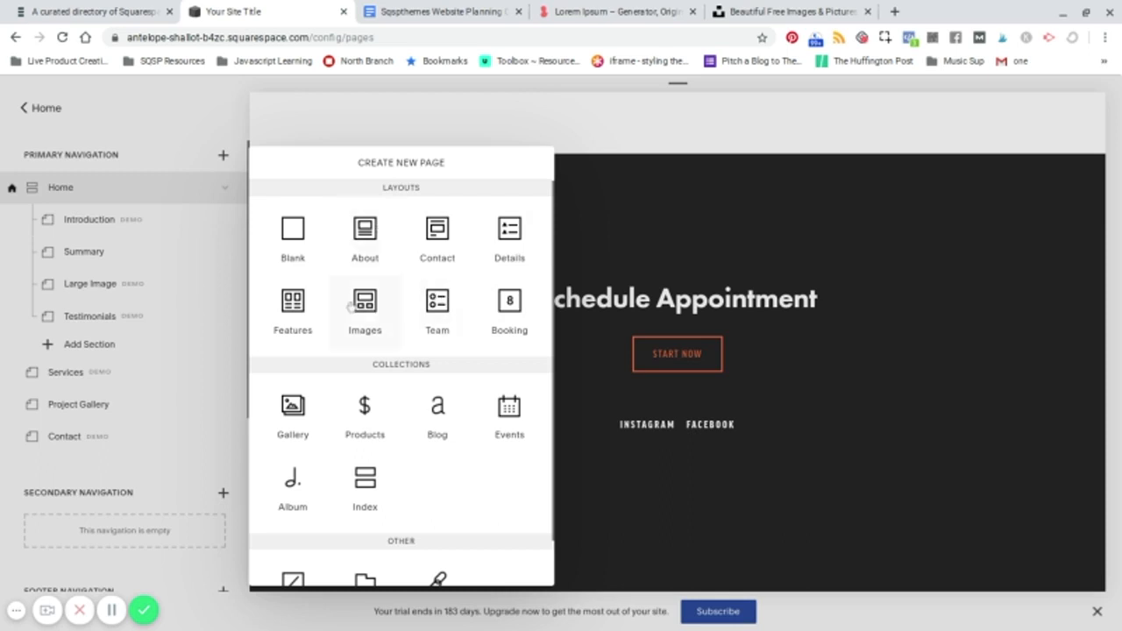
{"action": "scroll", "coordinate": [444, 282], "scroll_direction": "down", "scroll_amount": 1}
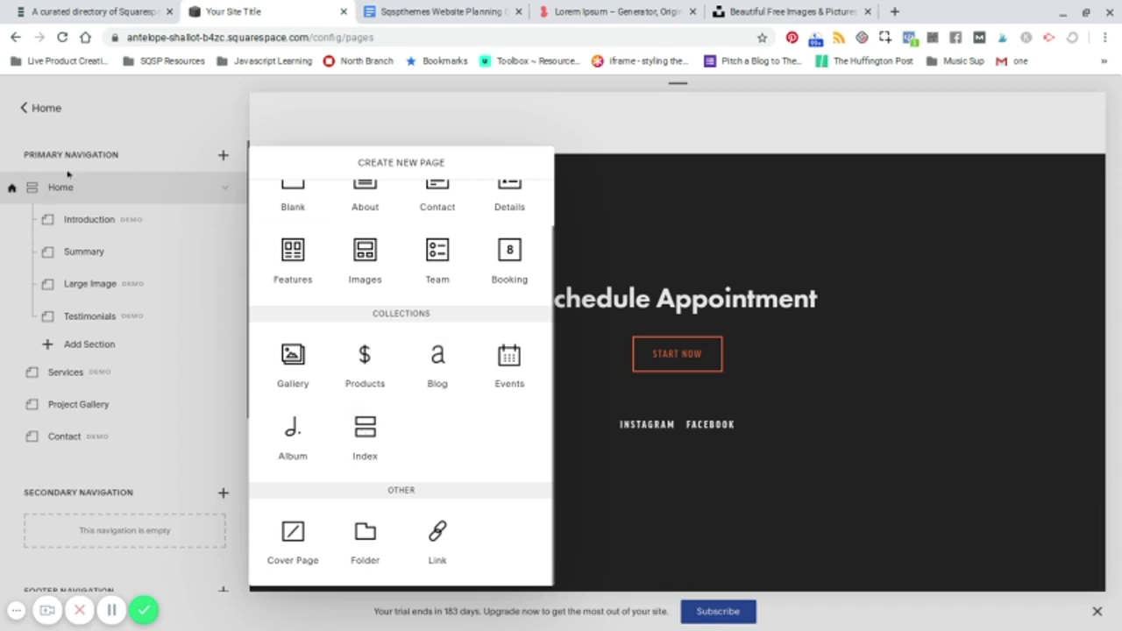
{"action": "left_click", "coordinate": [93, 162]}
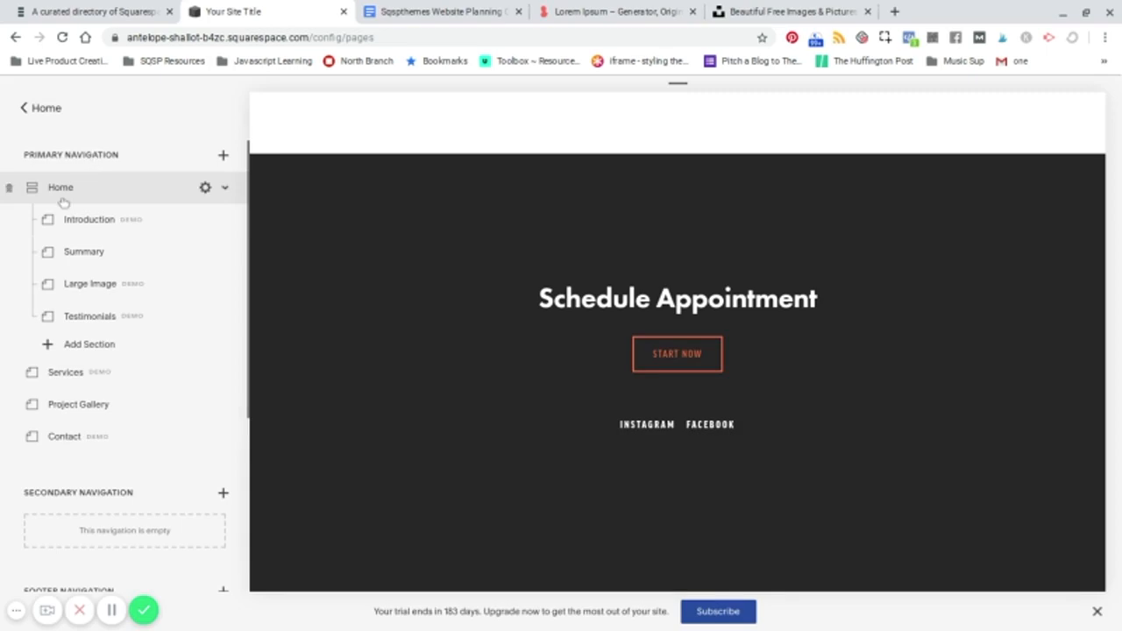
Step: Move the Services page into the Home index as its last section and look through it in the preview
{"action": "scroll", "coordinate": [579, 341], "scroll_direction": "up", "scroll_amount": 15}
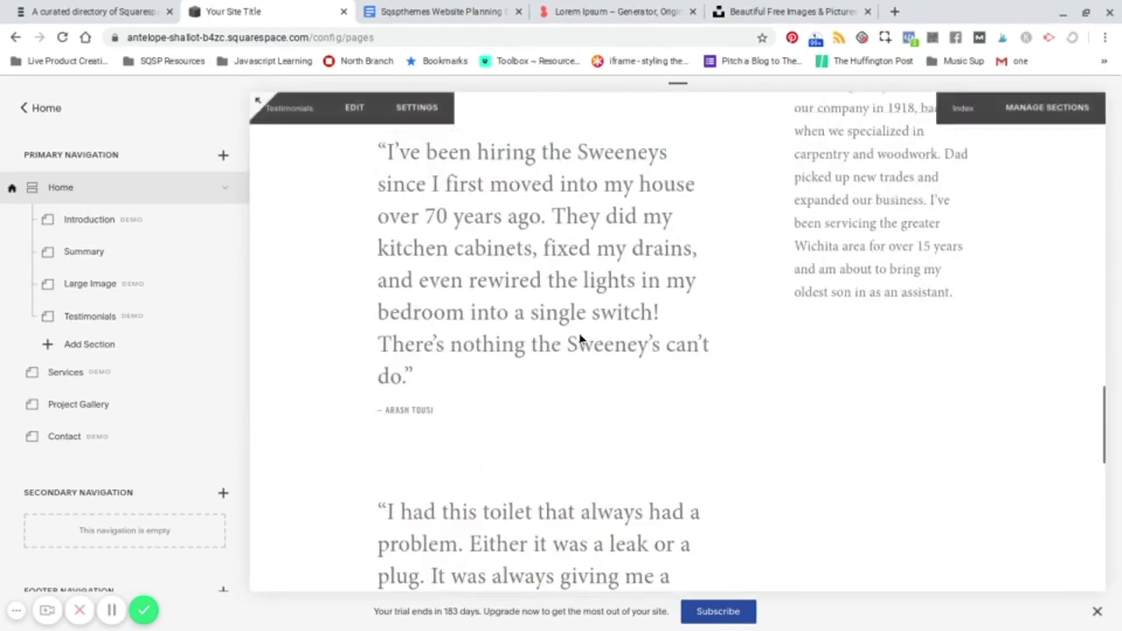
{"action": "scroll", "coordinate": [580, 340], "scroll_direction": "up", "scroll_amount": 5}
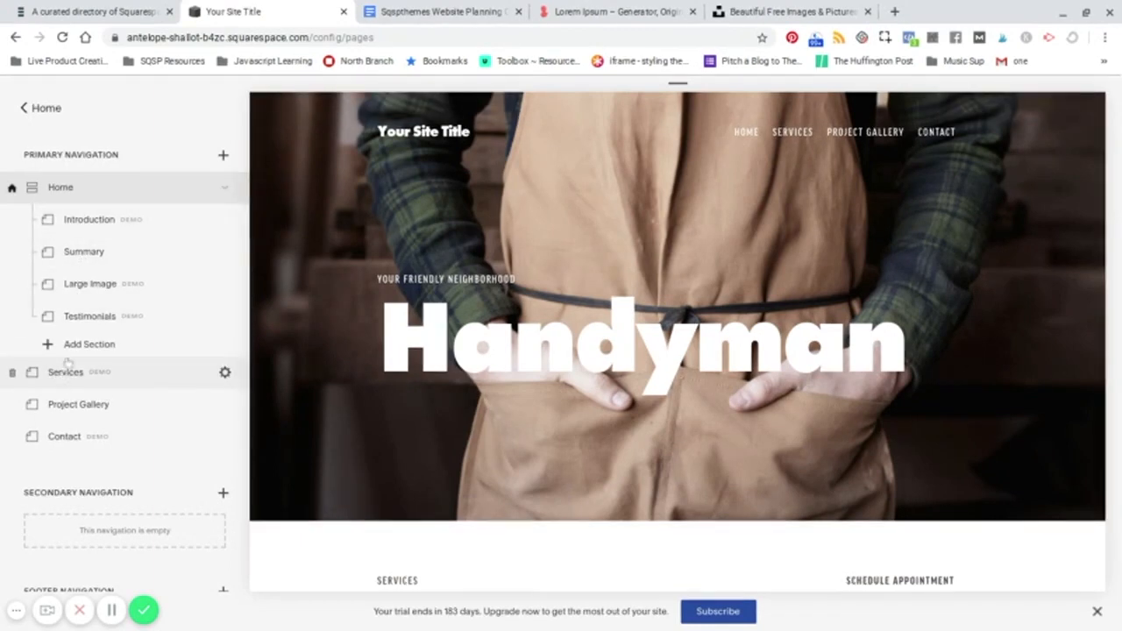
{"action": "left_click_drag", "start_coordinate": [62, 376], "coordinate": [81, 351]}
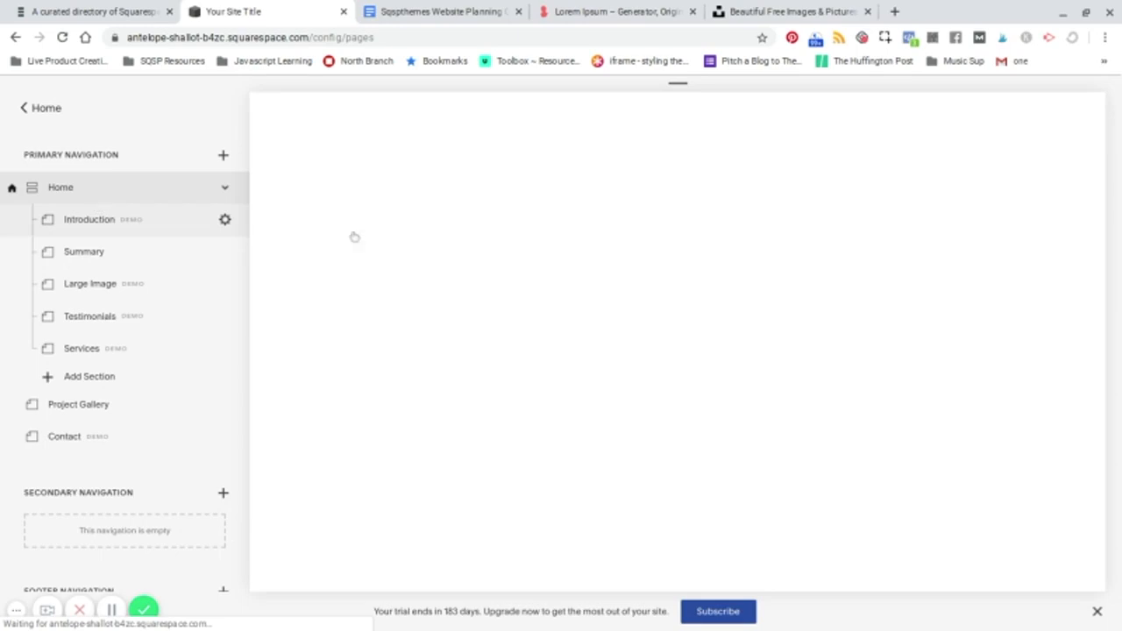
{"action": "scroll", "coordinate": [673, 278], "scroll_direction": "down", "scroll_amount": 10}
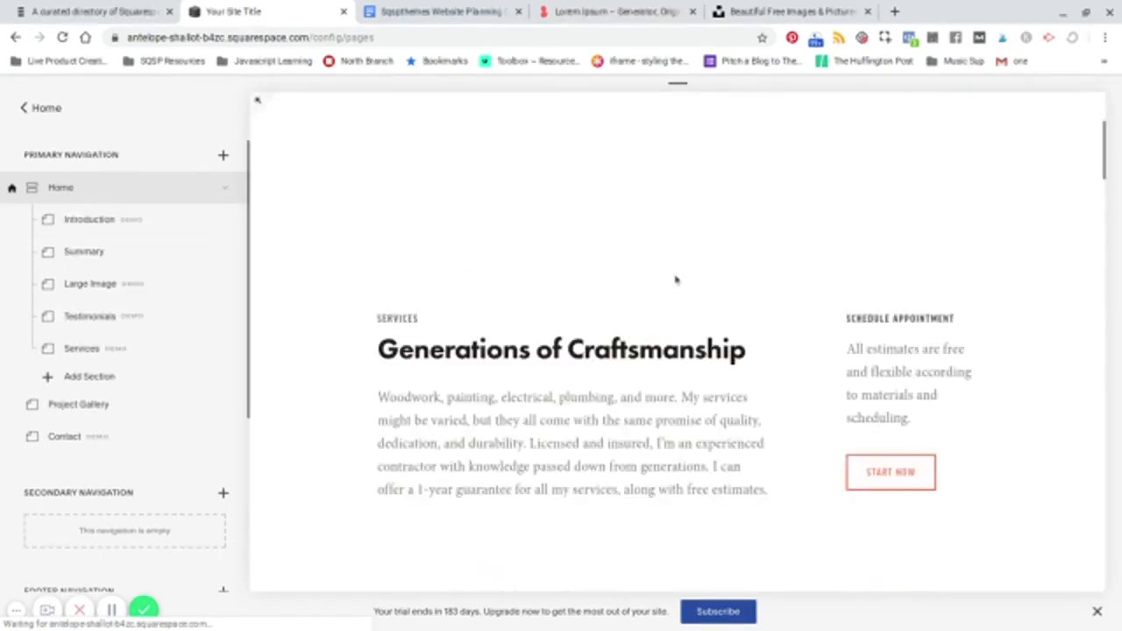
{"action": "scroll", "coordinate": [676, 277], "scroll_direction": "down", "scroll_amount": 10}
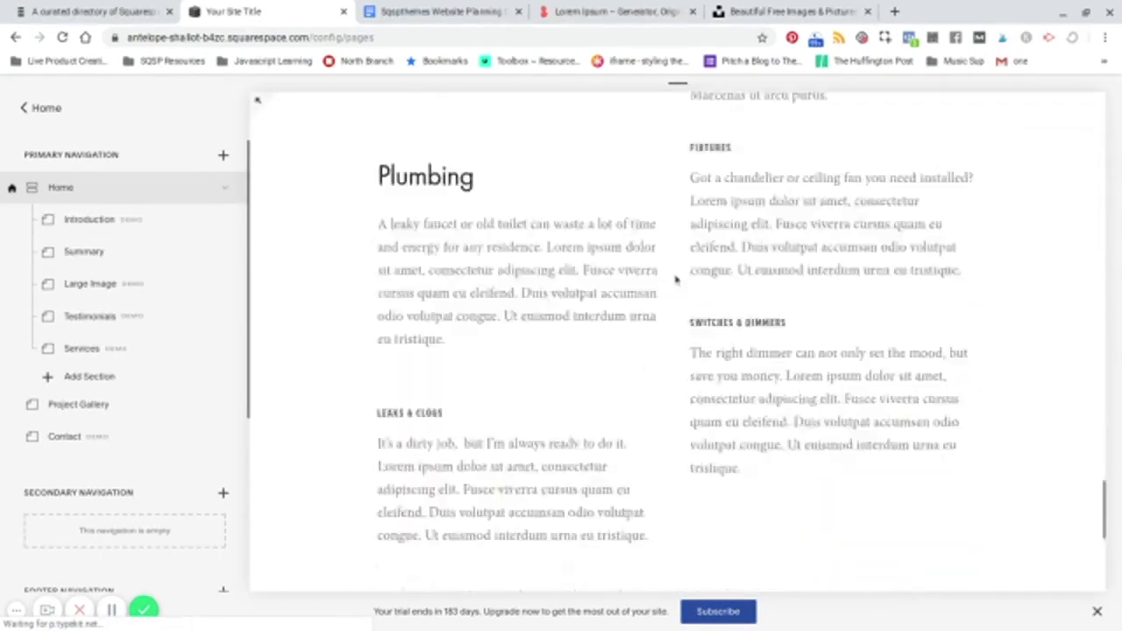
{"action": "scroll", "coordinate": [671, 281], "scroll_direction": "up", "scroll_amount": 5}
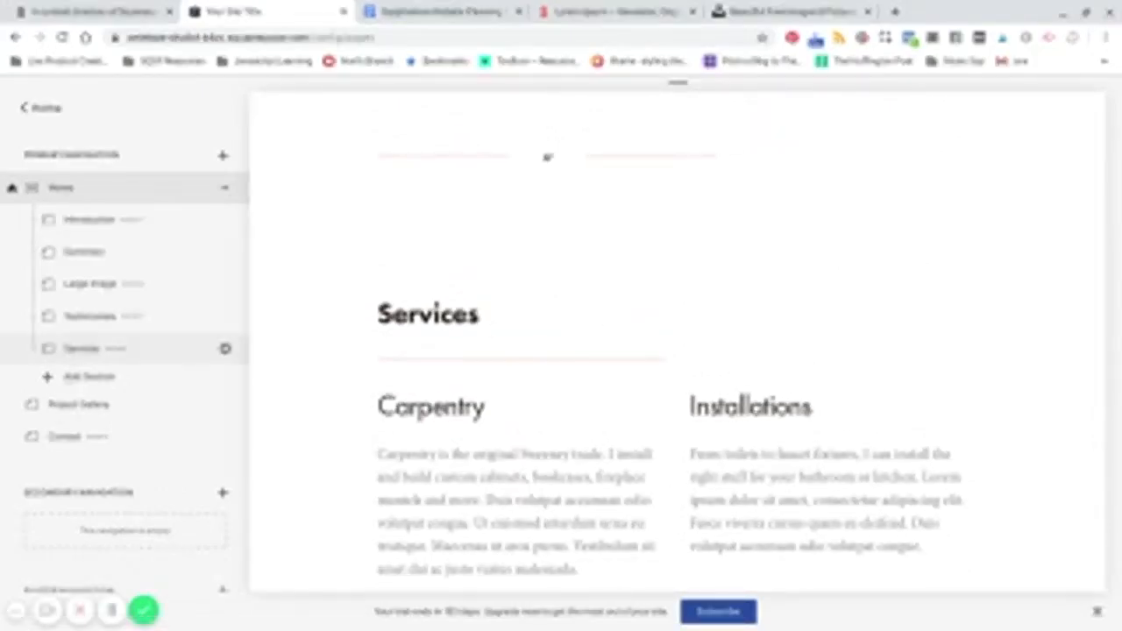
Step: Take the Services page out of the Home index and place it between Project Gallery and Contact
{"action": "left_click_drag", "start_coordinate": [74, 349], "coordinate": [64, 407]}
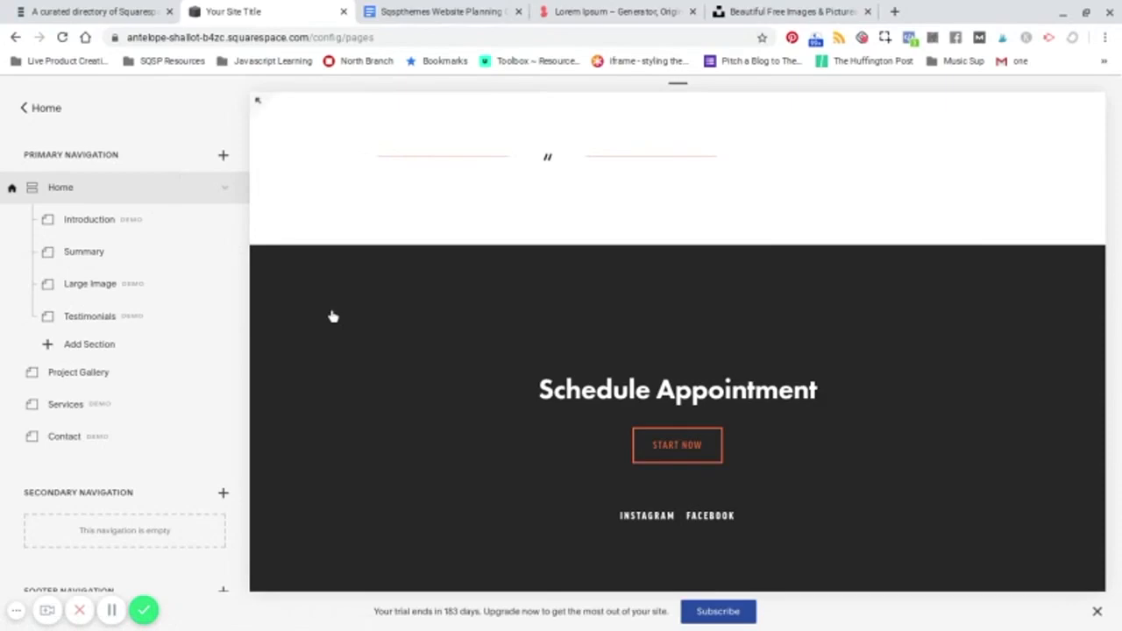
{"action": "scroll", "coordinate": [333, 317], "scroll_direction": "up", "scroll_amount": 20}
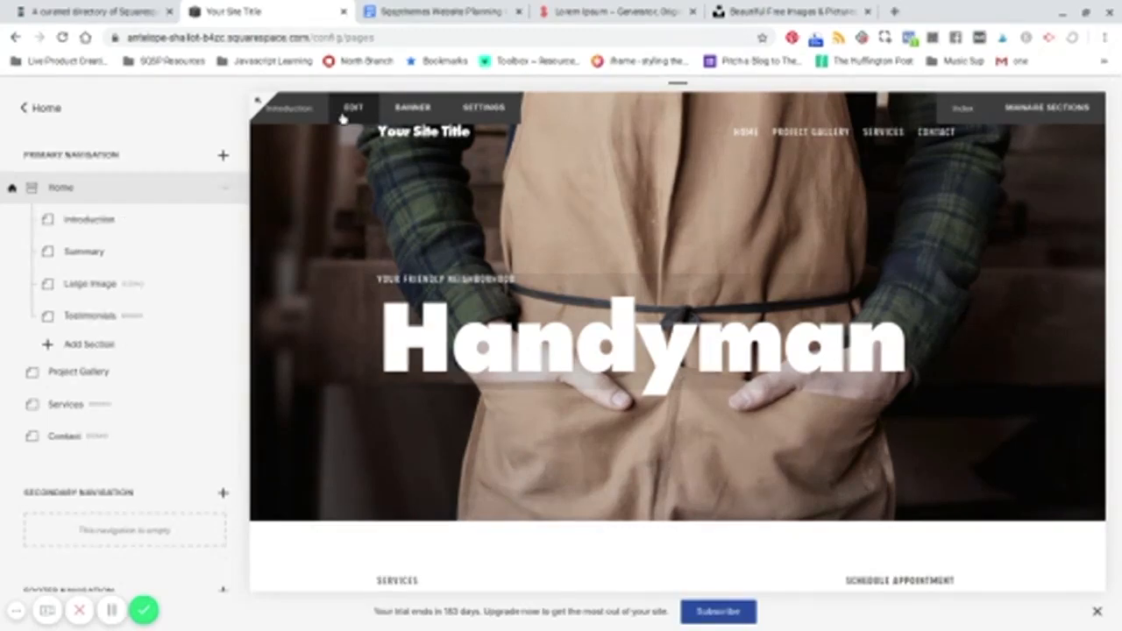
Step: Open the Home index's Introduction section for editing, look over the content blocks and add a spacer above the Handyman text
{"action": "left_click", "coordinate": [352, 109]}
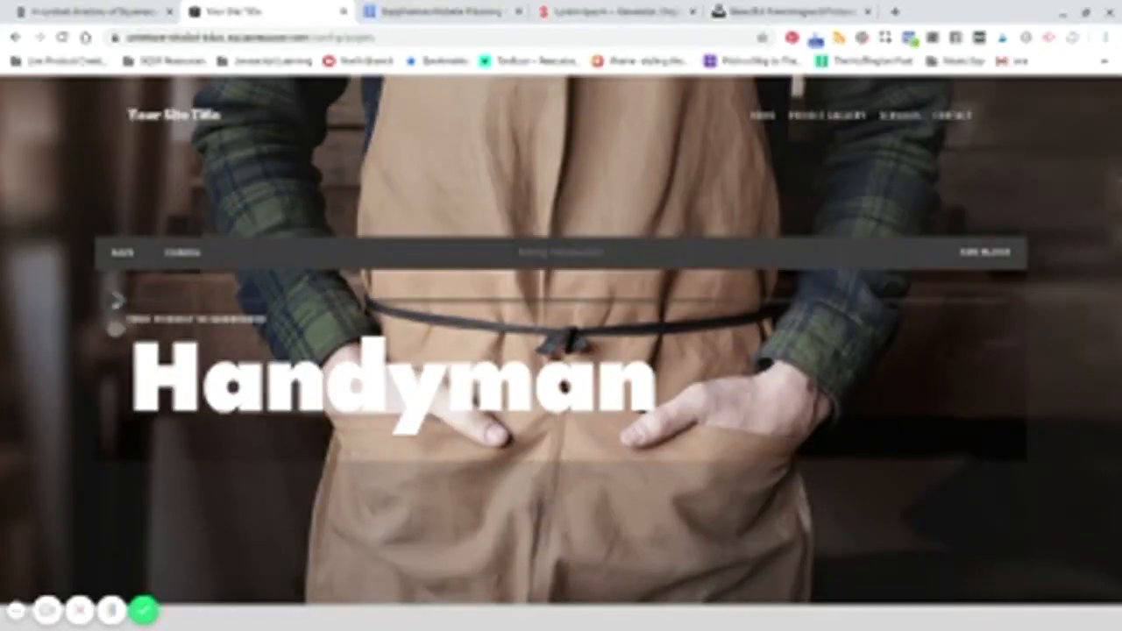
{"action": "left_click", "coordinate": [108, 303]}
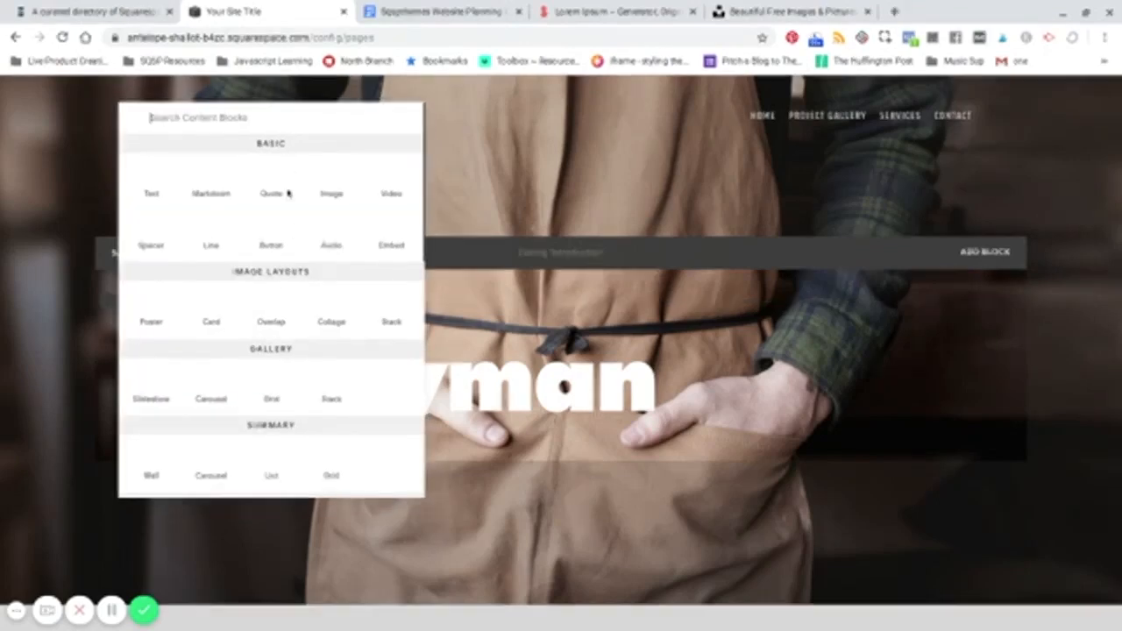
{"action": "scroll", "coordinate": [307, 250], "scroll_direction": "down", "scroll_amount": 1}
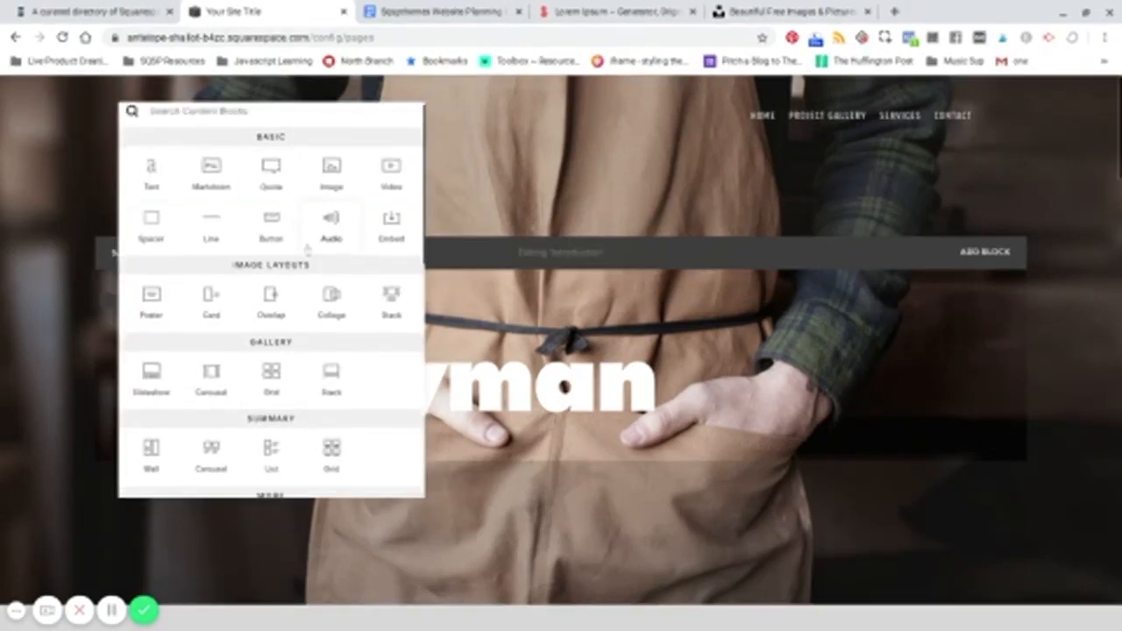
{"action": "scroll", "coordinate": [306, 250], "scroll_direction": "down", "scroll_amount": 7}
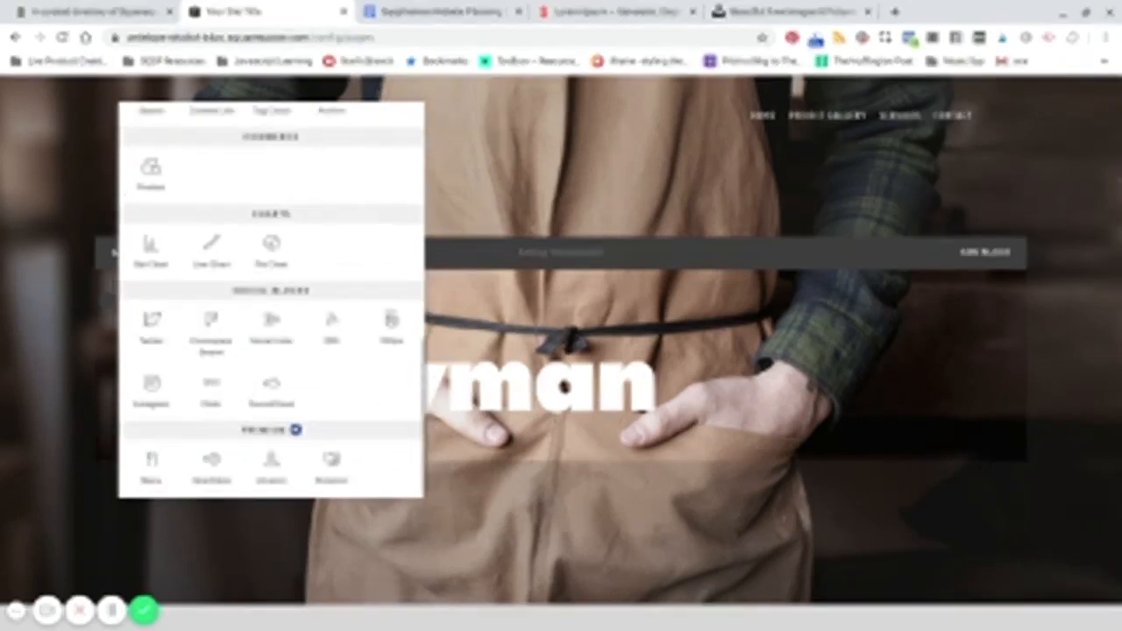
{"action": "scroll", "coordinate": [136, 174], "scroll_direction": "up", "scroll_amount": 8}
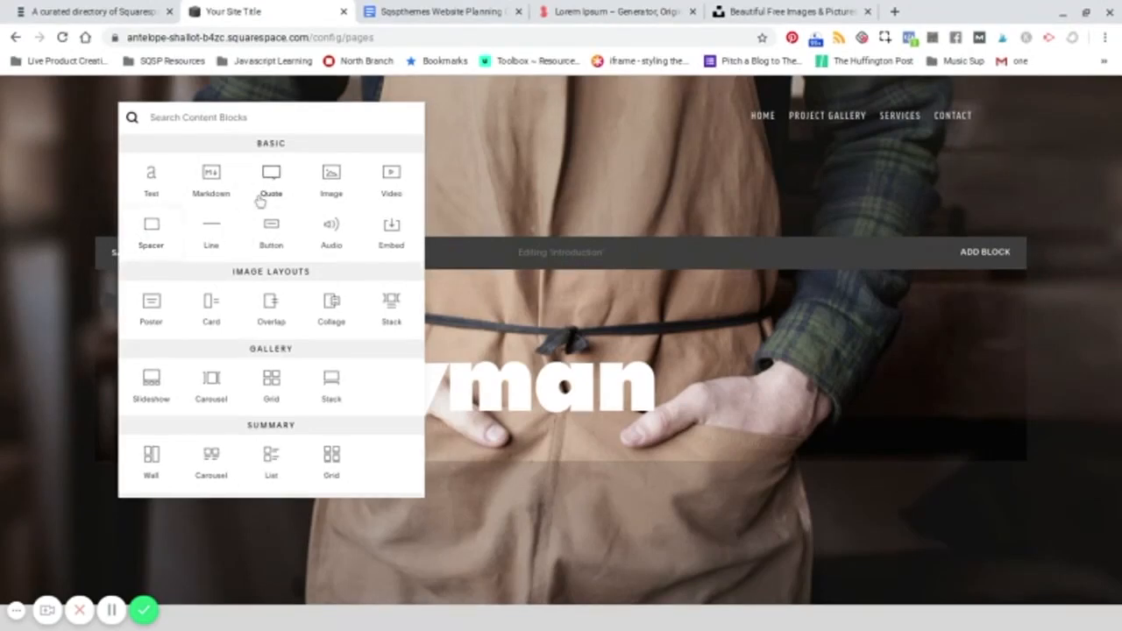
{"action": "left_click", "coordinate": [149, 230]}
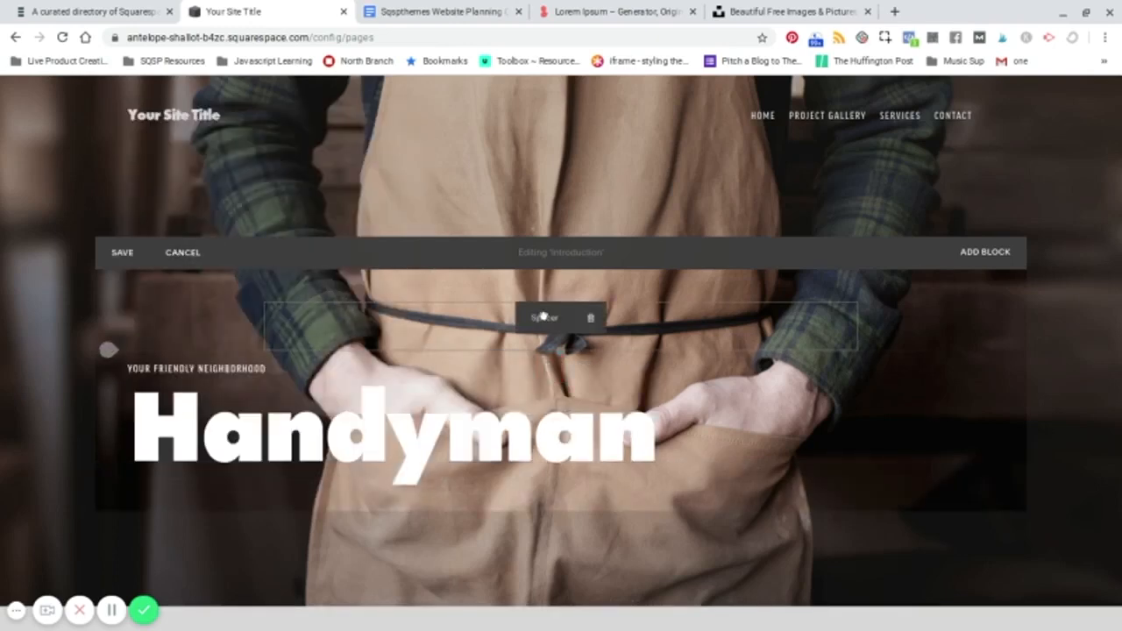
Step: Move the spacer to the left of the Handyman text and narrow its column so the heading fits on one line
{"action": "left_click_drag", "start_coordinate": [545, 319], "coordinate": [143, 408]}
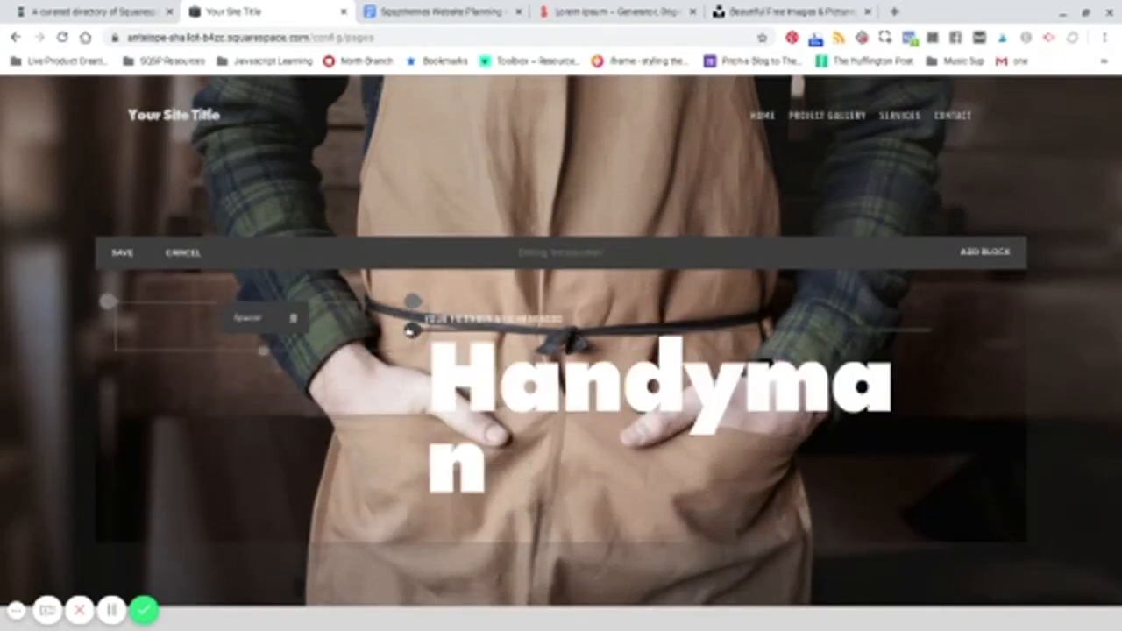
{"action": "left_click_drag", "start_coordinate": [414, 316], "coordinate": [353, 320]}
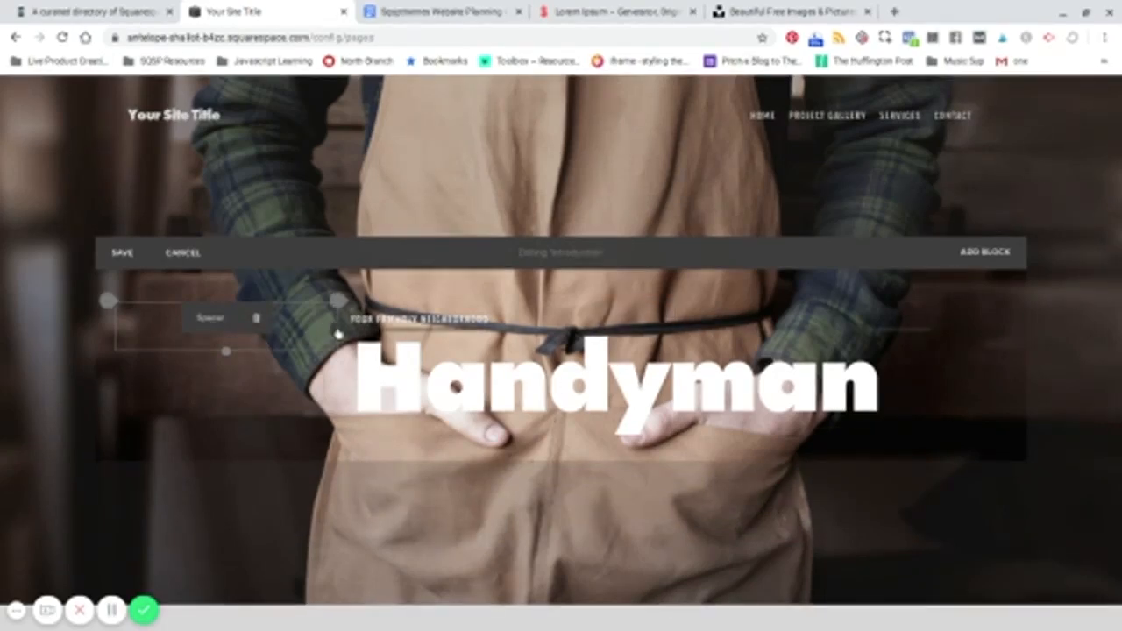
{"action": "left_click_drag", "start_coordinate": [338, 325], "coordinate": [264, 322]}
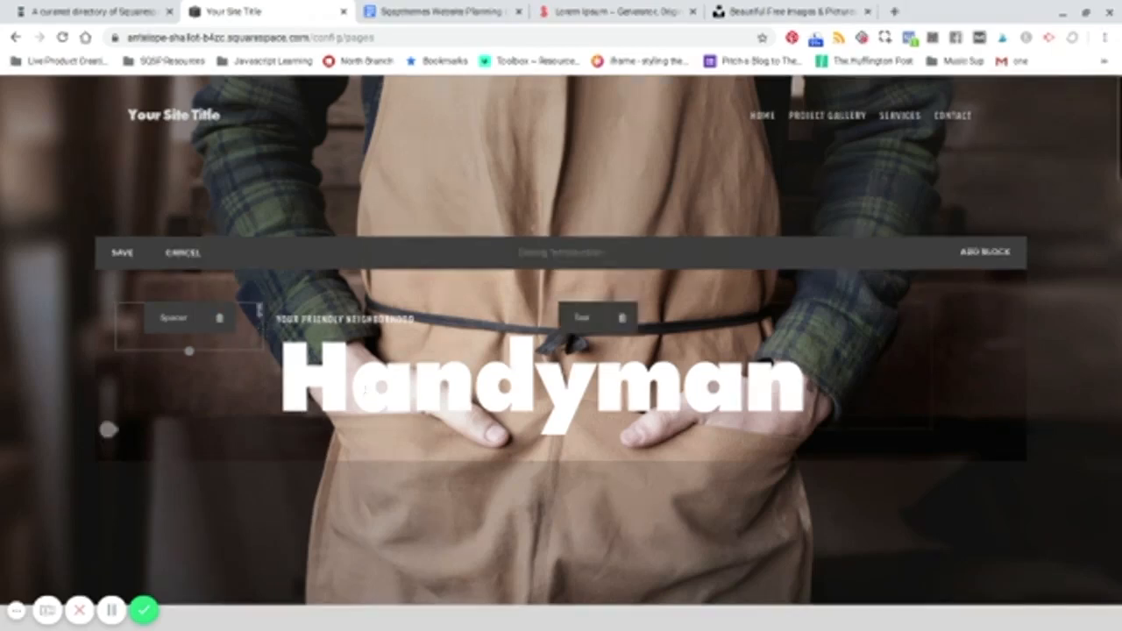
Step: Add a second spacer block below the Handyman text and increase its height
{"action": "mouse_move", "coordinate": [110, 433]}
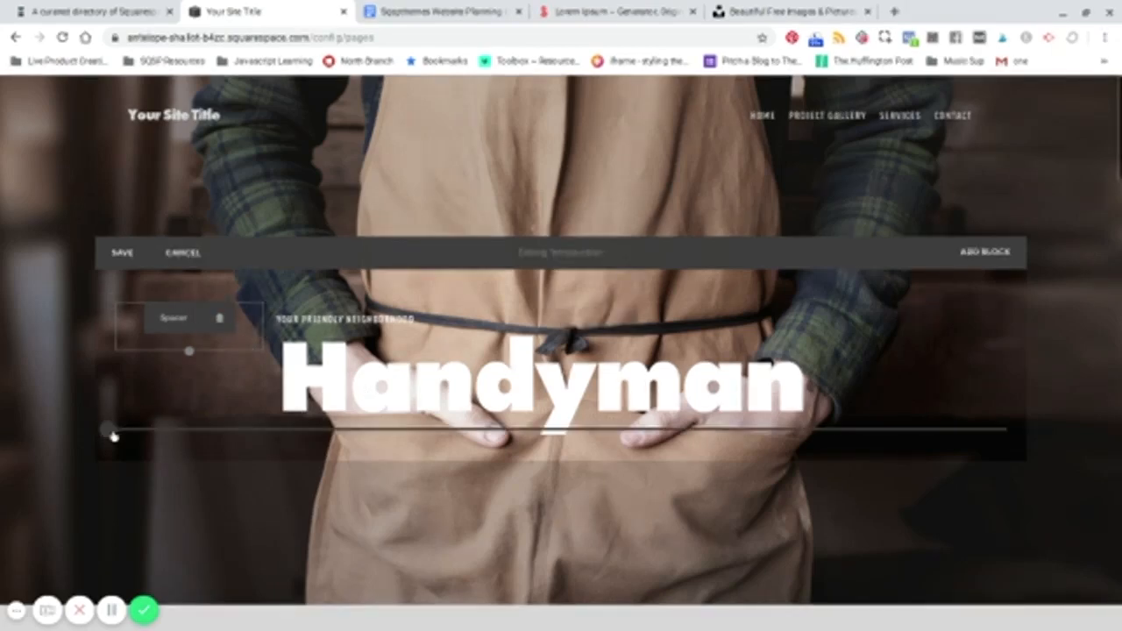
{"action": "left_click", "coordinate": [110, 433]}
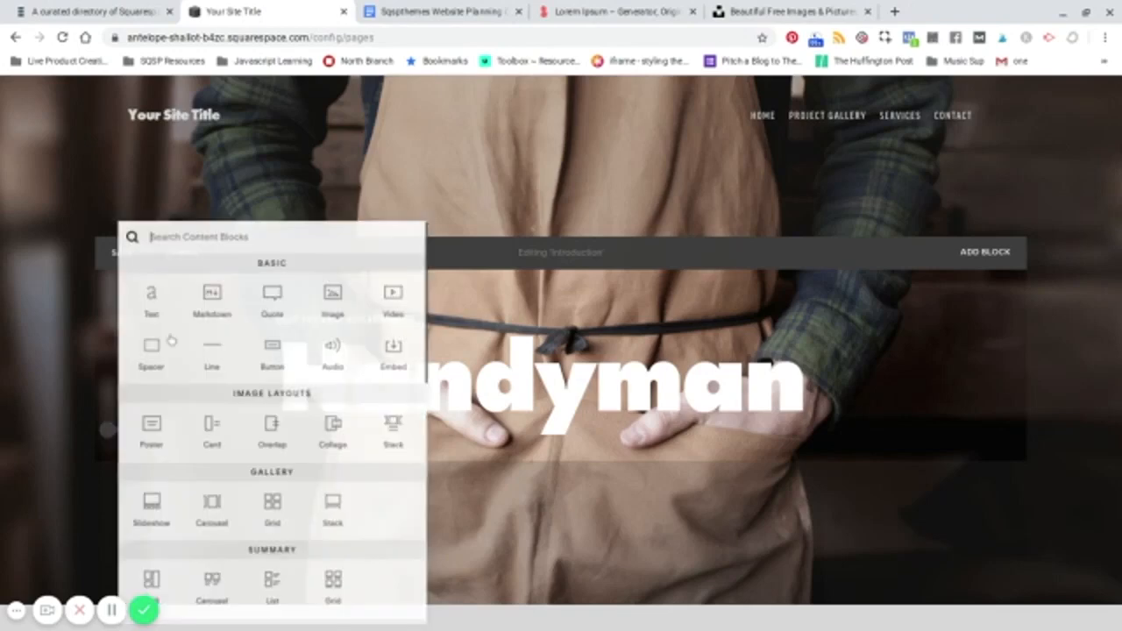
{"action": "left_click", "coordinate": [151, 353]}
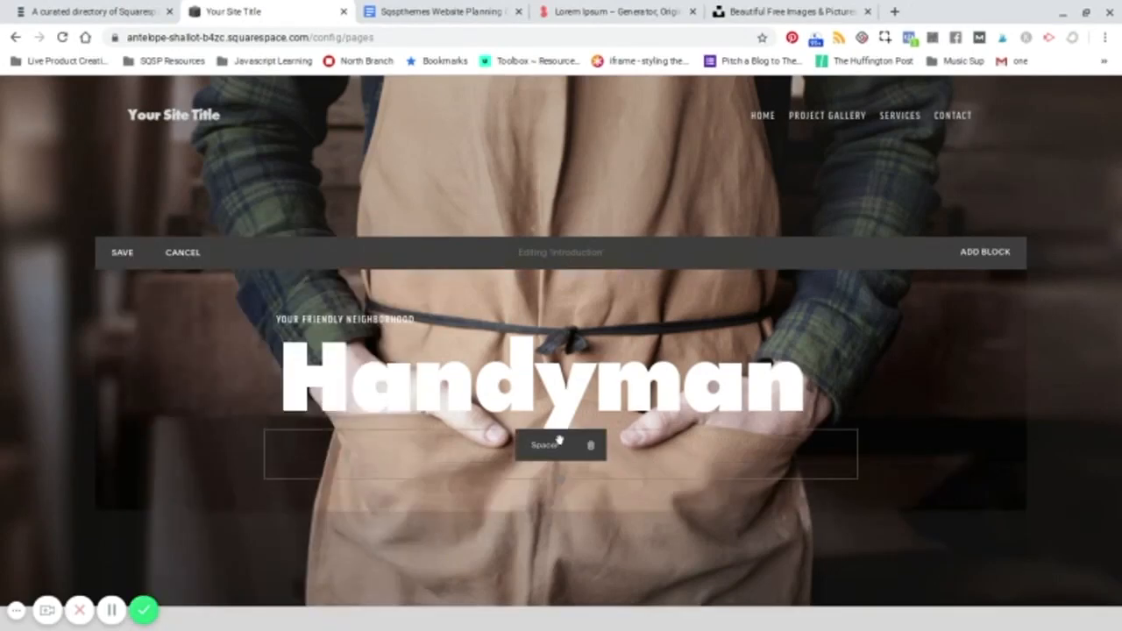
{"action": "left_click_drag", "start_coordinate": [560, 484], "coordinate": [561, 527]}
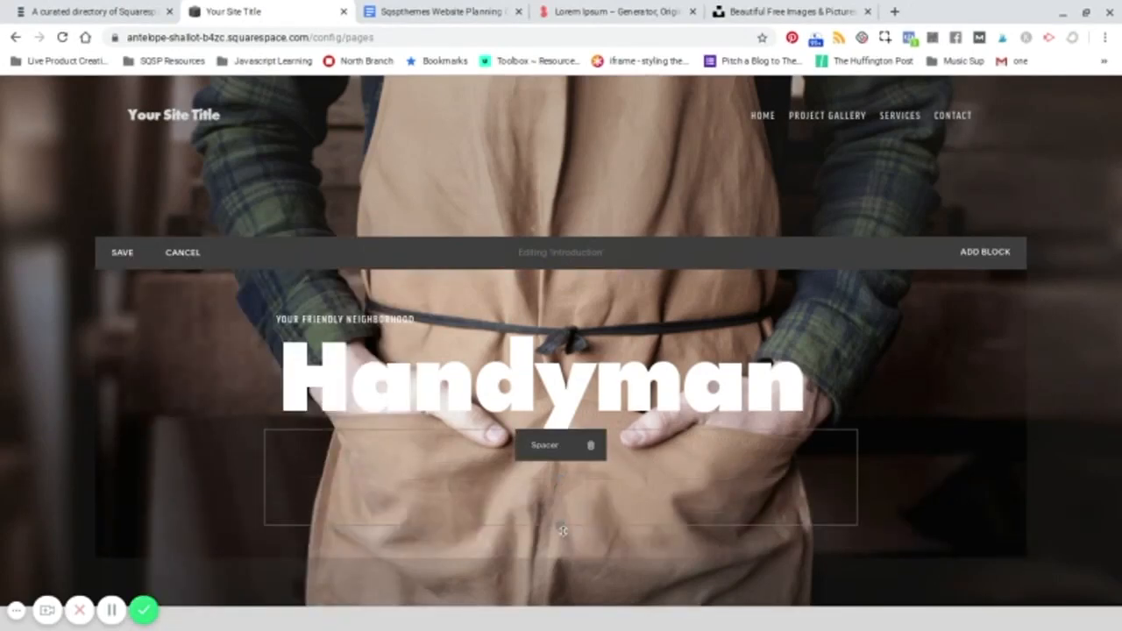
Step: Save the Introduction section and check its spacing in the Home page preview
{"action": "left_click", "coordinate": [122, 257]}
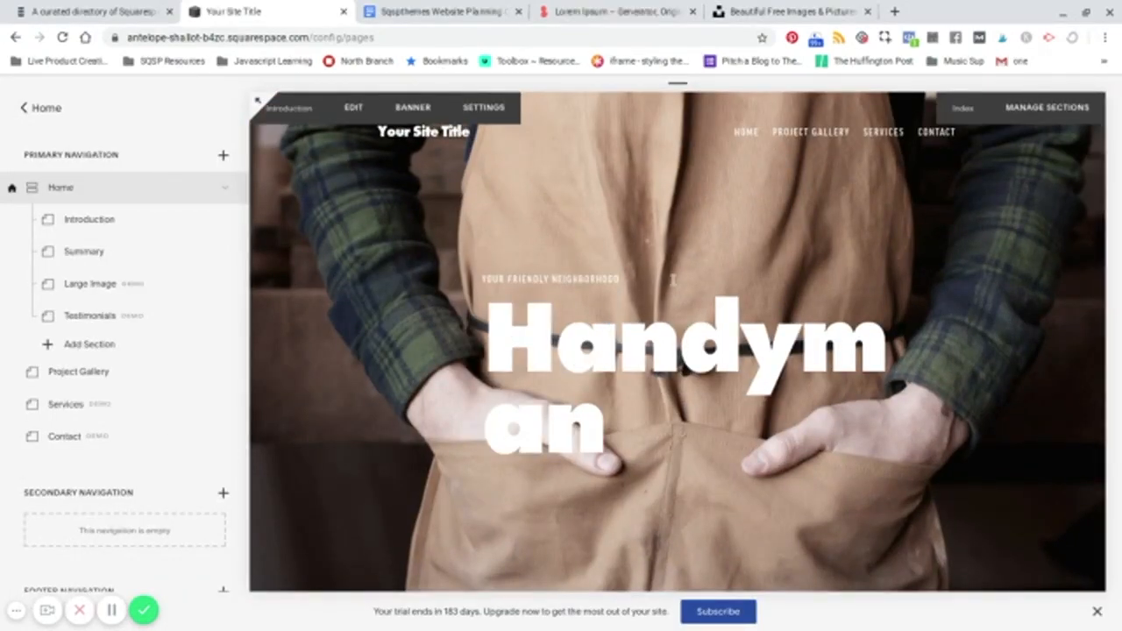
{"action": "scroll", "coordinate": [674, 281], "scroll_direction": "down", "scroll_amount": 2}
{"action": "scroll", "coordinate": [673, 281], "scroll_direction": "up", "scroll_amount": 2}
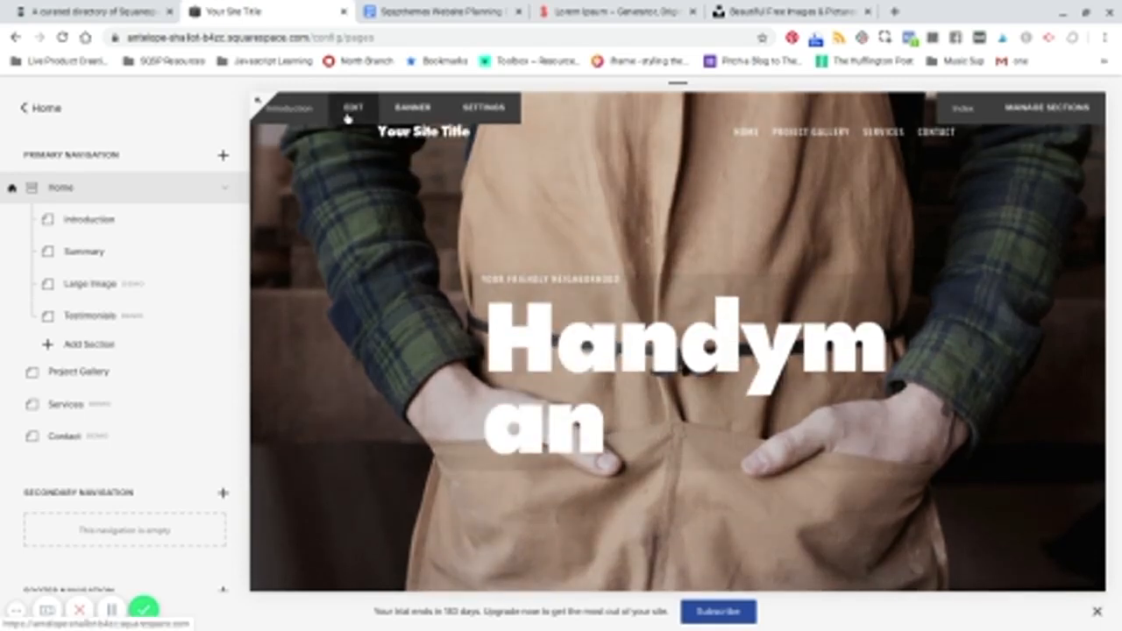
{"action": "scroll", "coordinate": [473, 182], "scroll_direction": "down", "scroll_amount": 10}
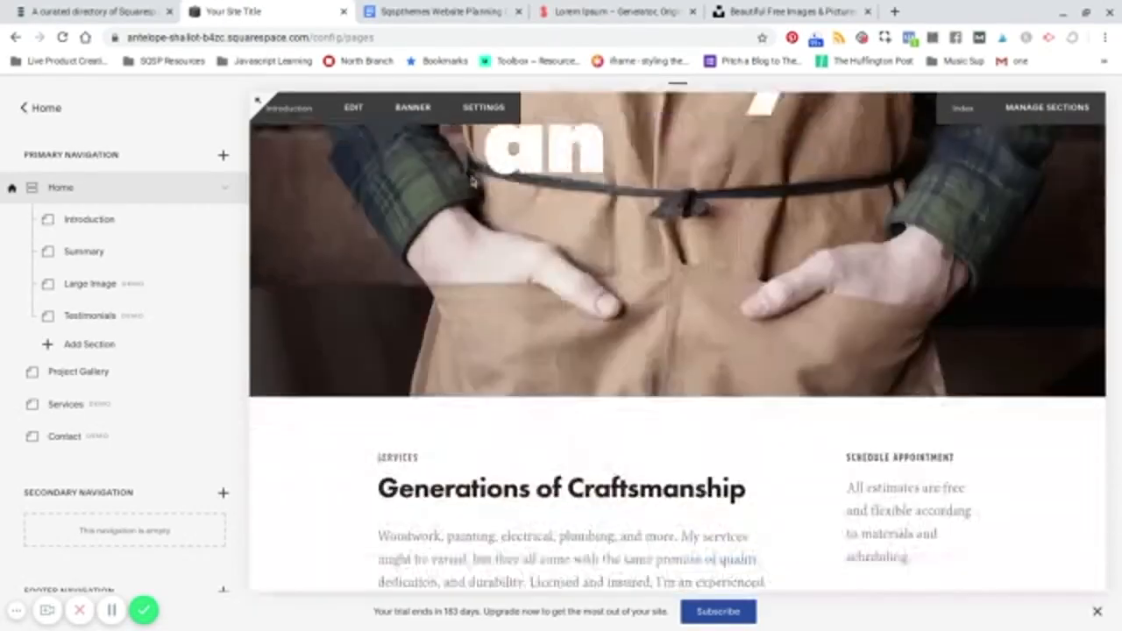
{"action": "scroll", "coordinate": [473, 182], "scroll_direction": "up", "scroll_amount": 10}
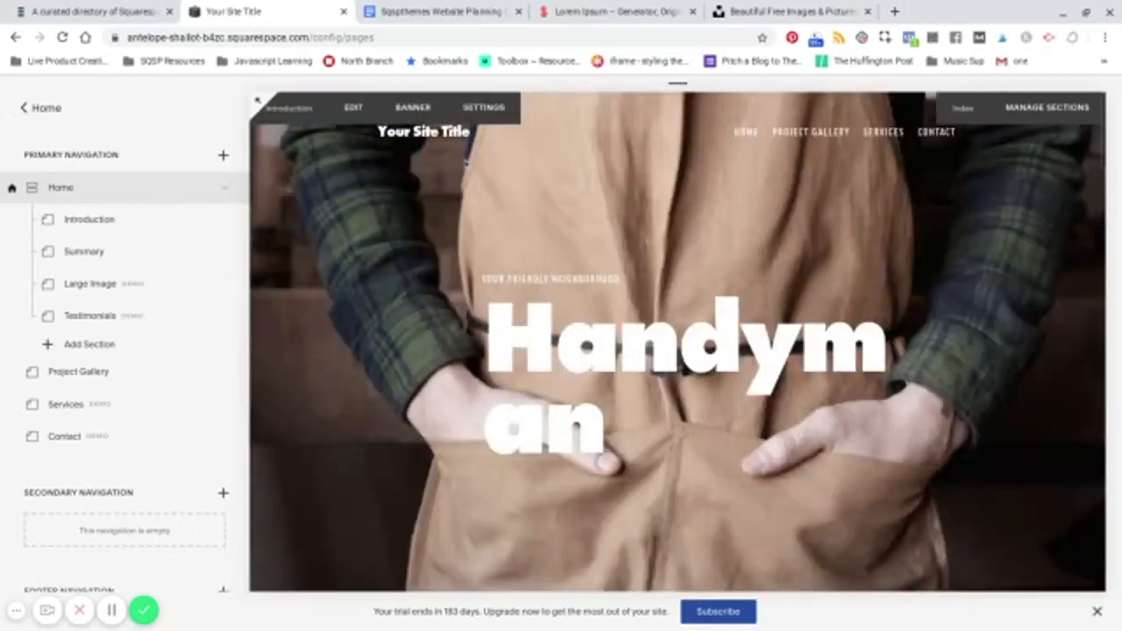
{"action": "scroll", "coordinate": [433, 172], "scroll_direction": "down", "scroll_amount": 1}
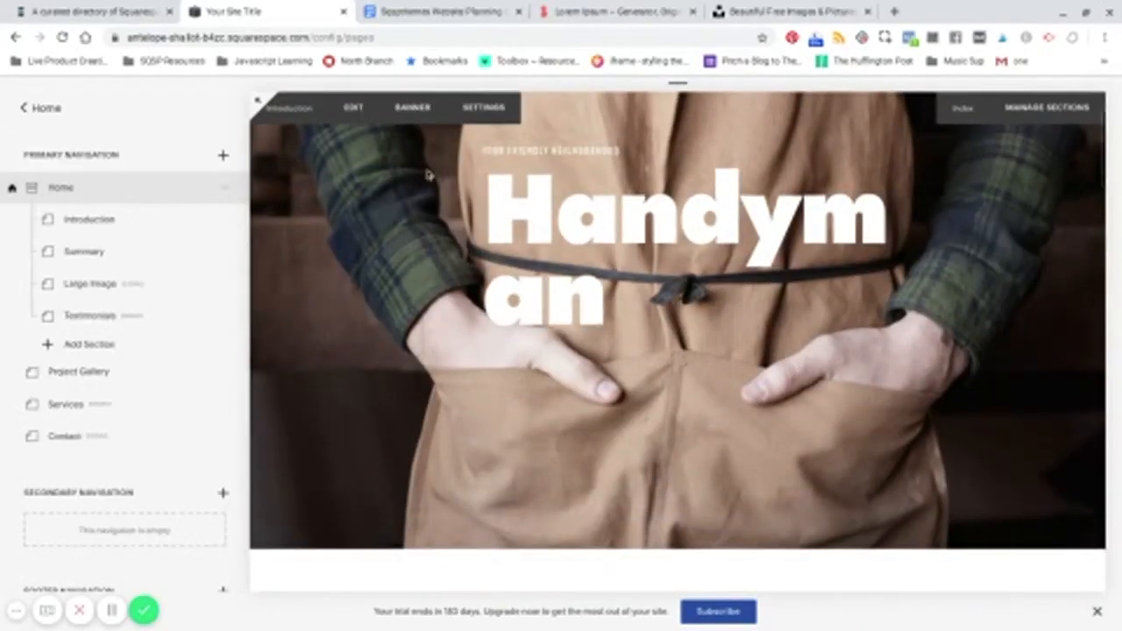
{"action": "scroll", "coordinate": [421, 149], "scroll_direction": "up", "scroll_amount": 1}
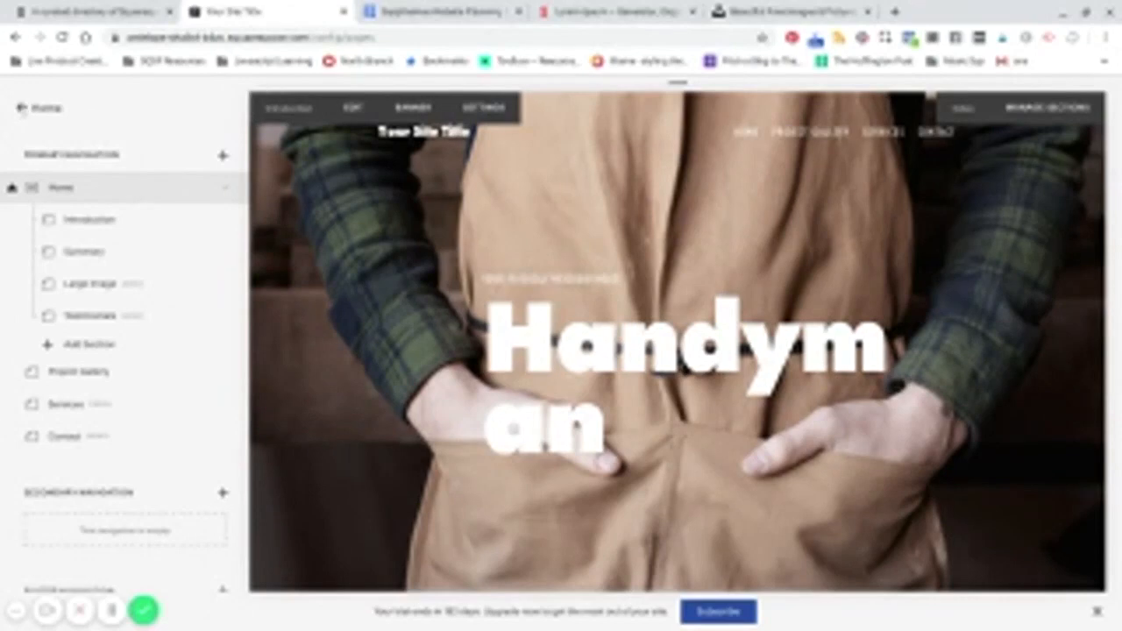
Step: Change the site title to "Ecommerce Video Pros" in the Logo & Title design settings and save it
{"action": "left_click", "coordinate": [24, 107]}
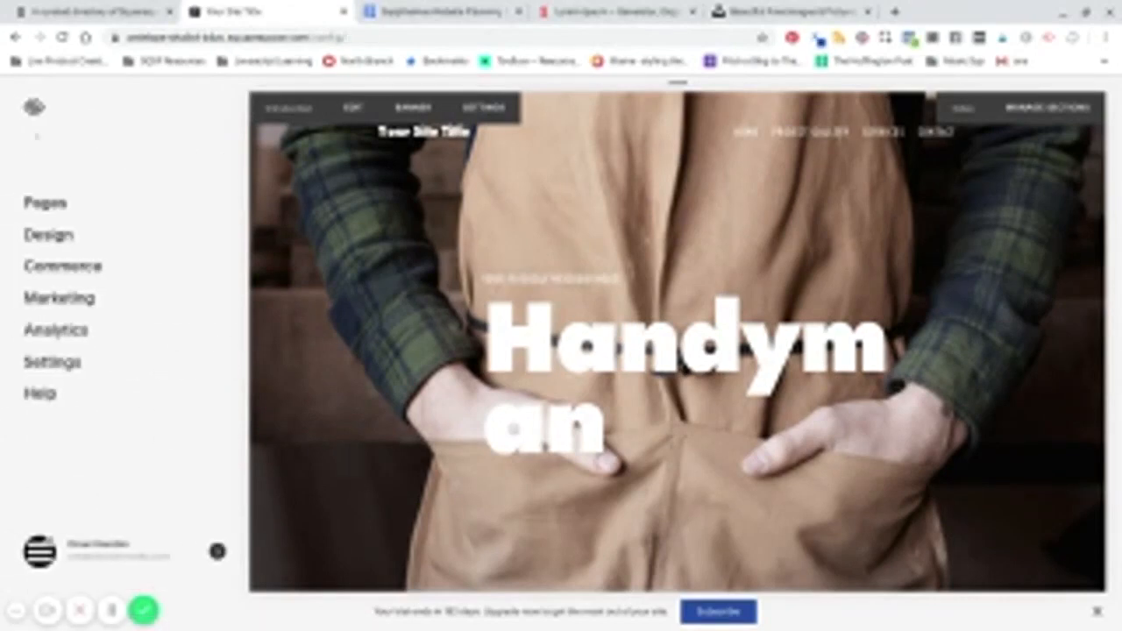
{"action": "left_click", "coordinate": [48, 235]}
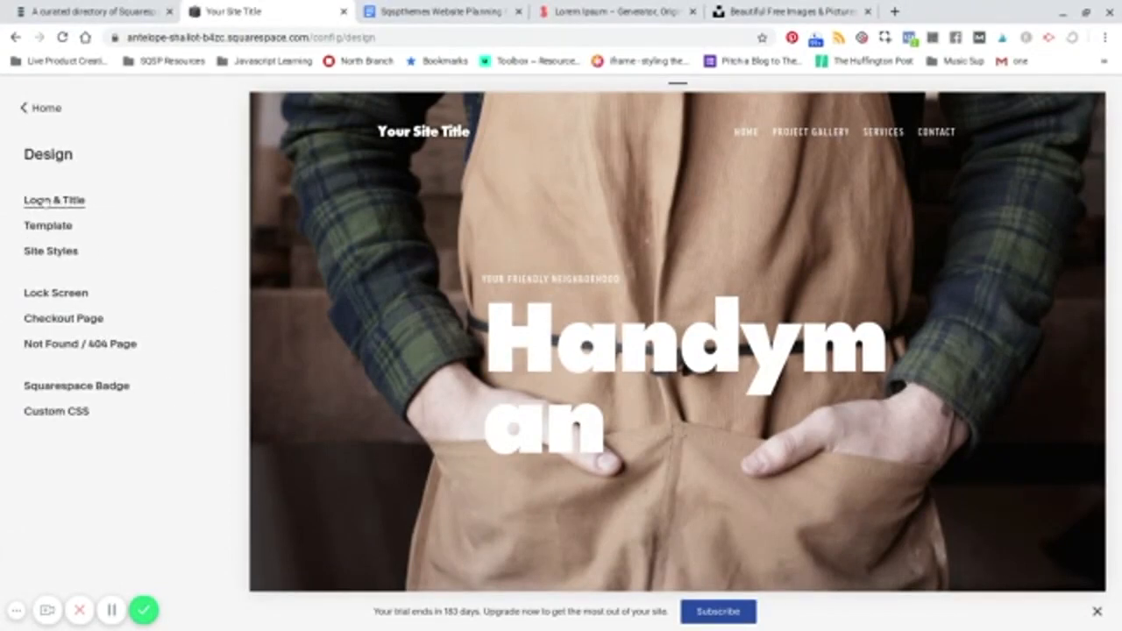
{"action": "left_click", "coordinate": [46, 200]}
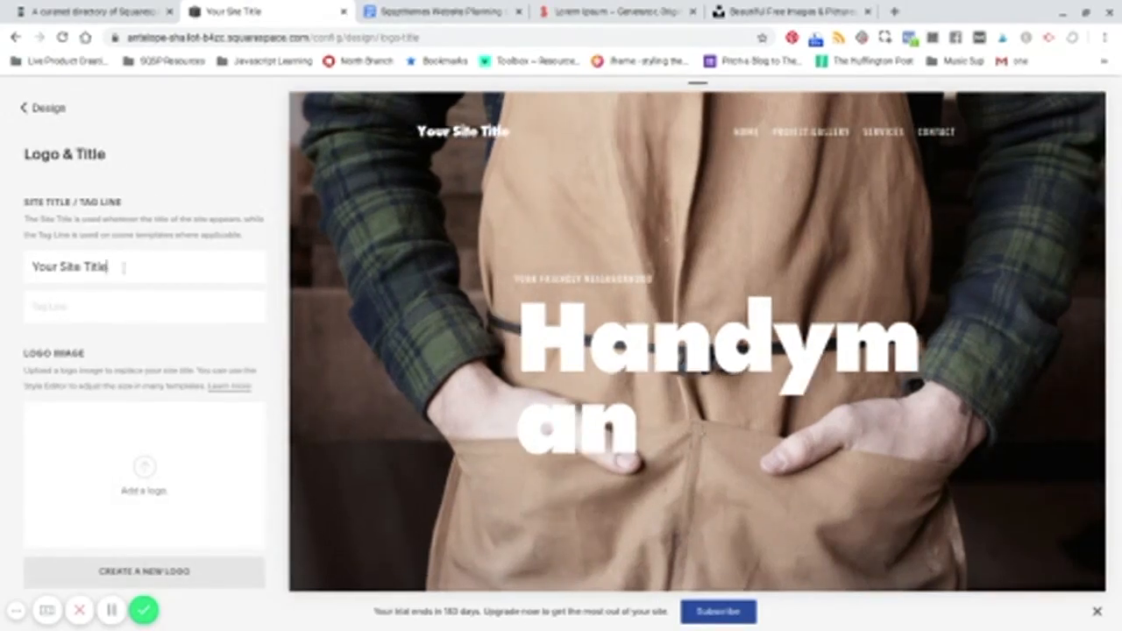
{"action": "left_click_drag", "start_coordinate": [109, 267], "coordinate": [31, 266]}
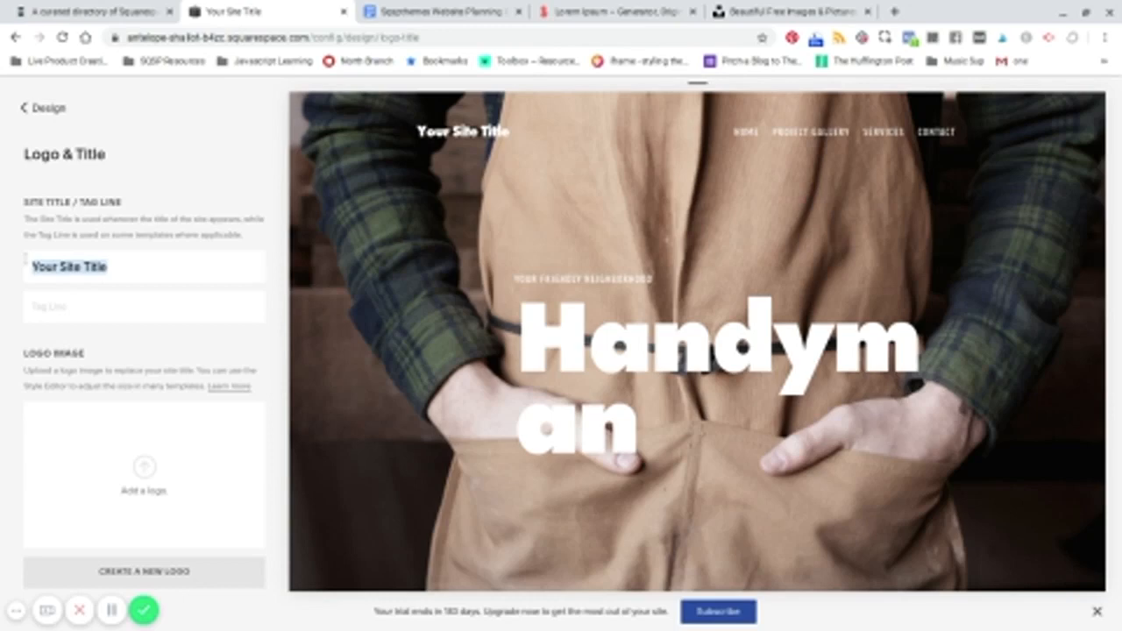
{"action": "type", "text": "Ec"}
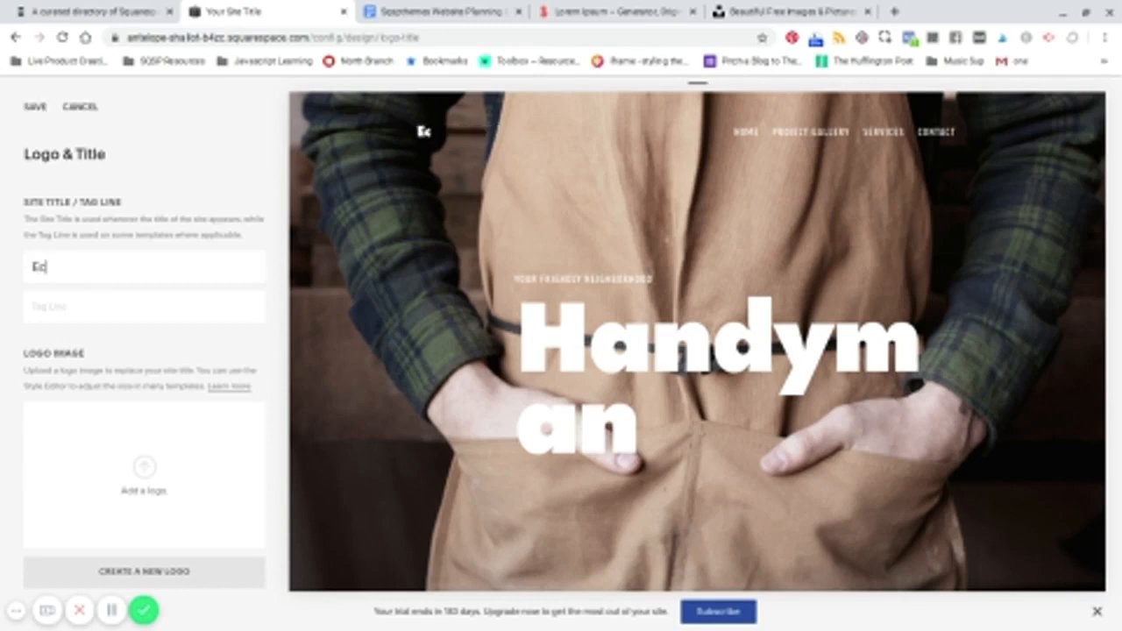
{"action": "type", "text": "ommerce Vi"}
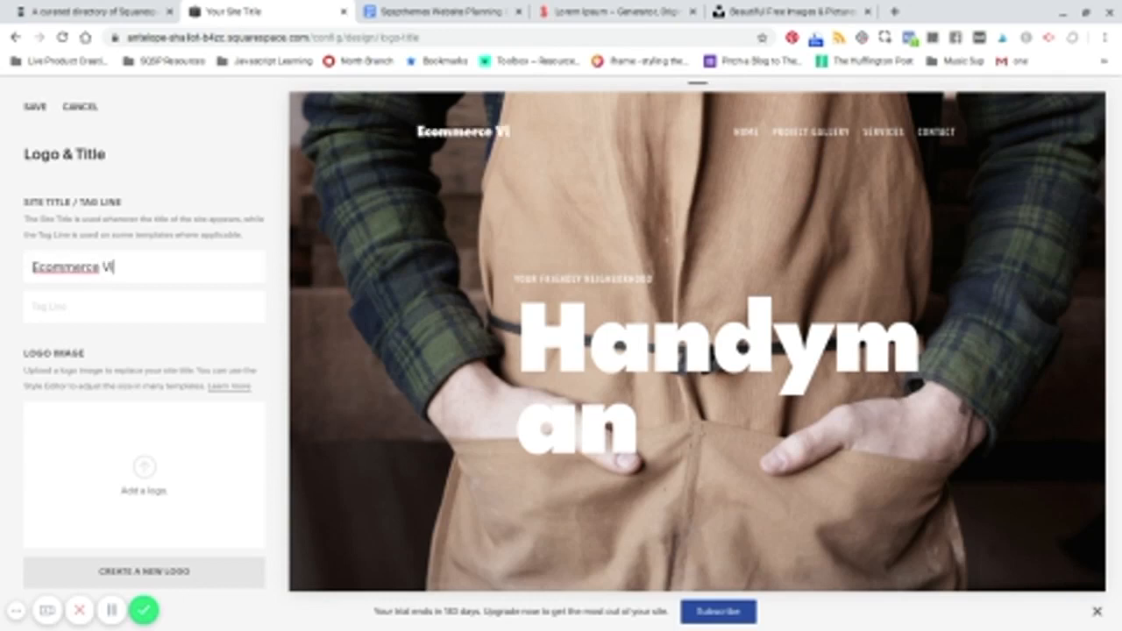
{"action": "type", "text": "deo Pros"}
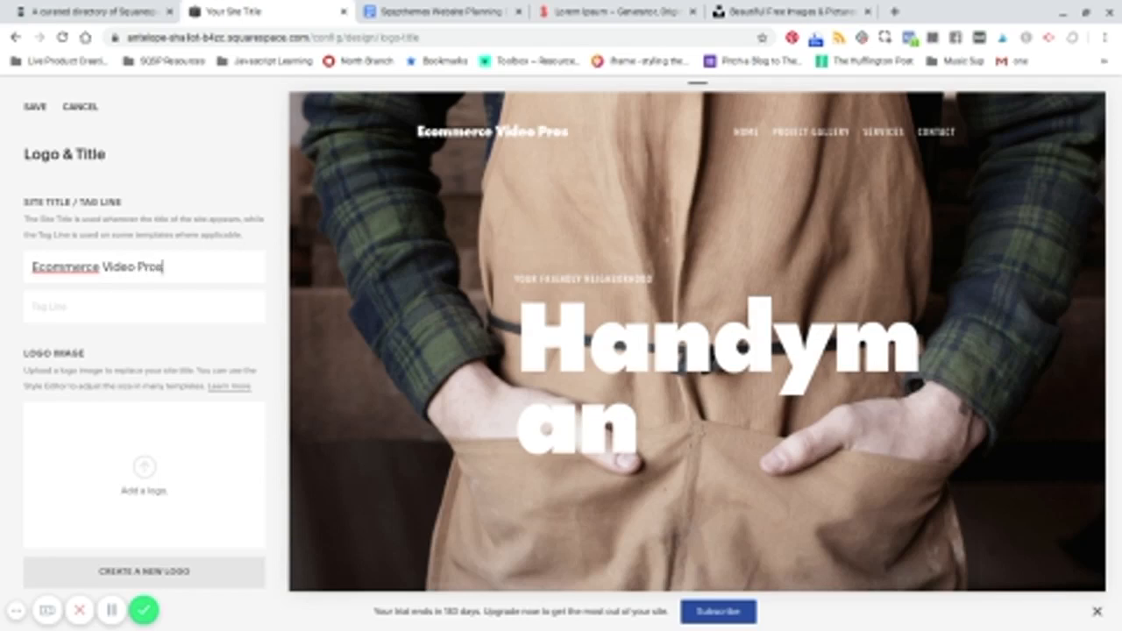
{"action": "left_click", "coordinate": [34, 109]}
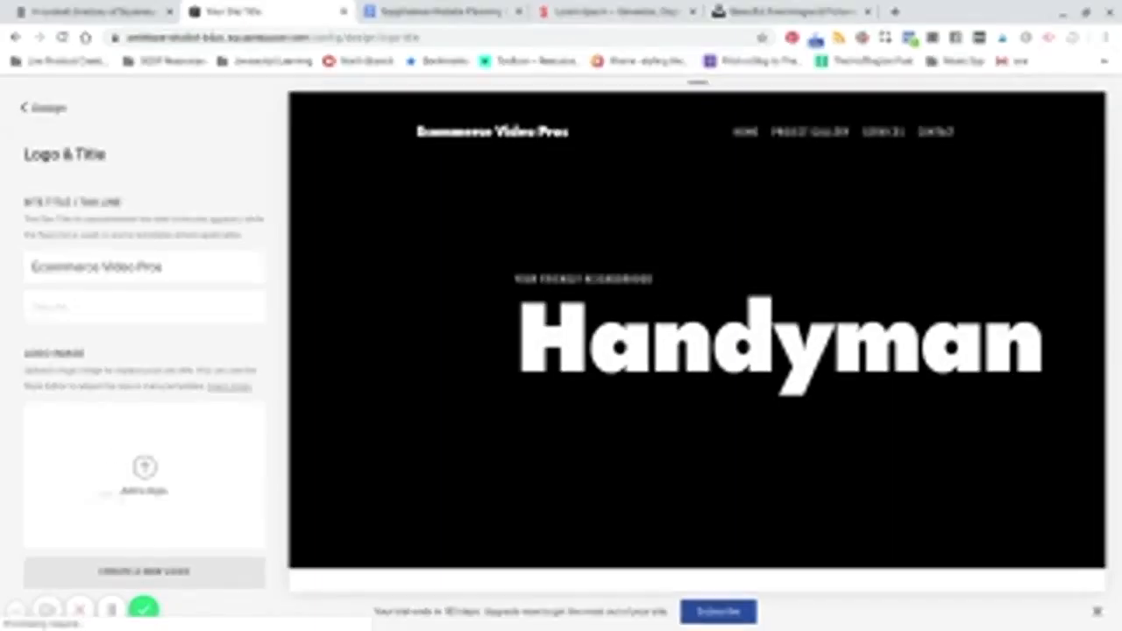
Step: Enter "Doesn't show" as the site's tag line, look over the logo and favicon options, and save
{"action": "scroll", "coordinate": [107, 462], "scroll_direction": "down", "scroll_amount": 1}
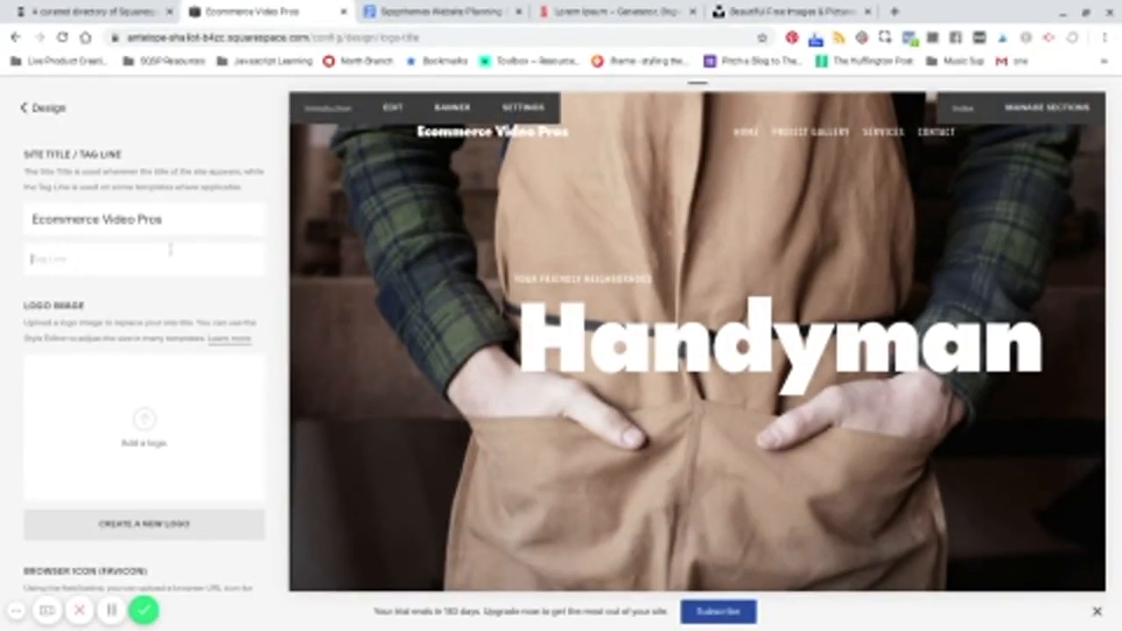
{"action": "type", "text": "Dosen't stone"}
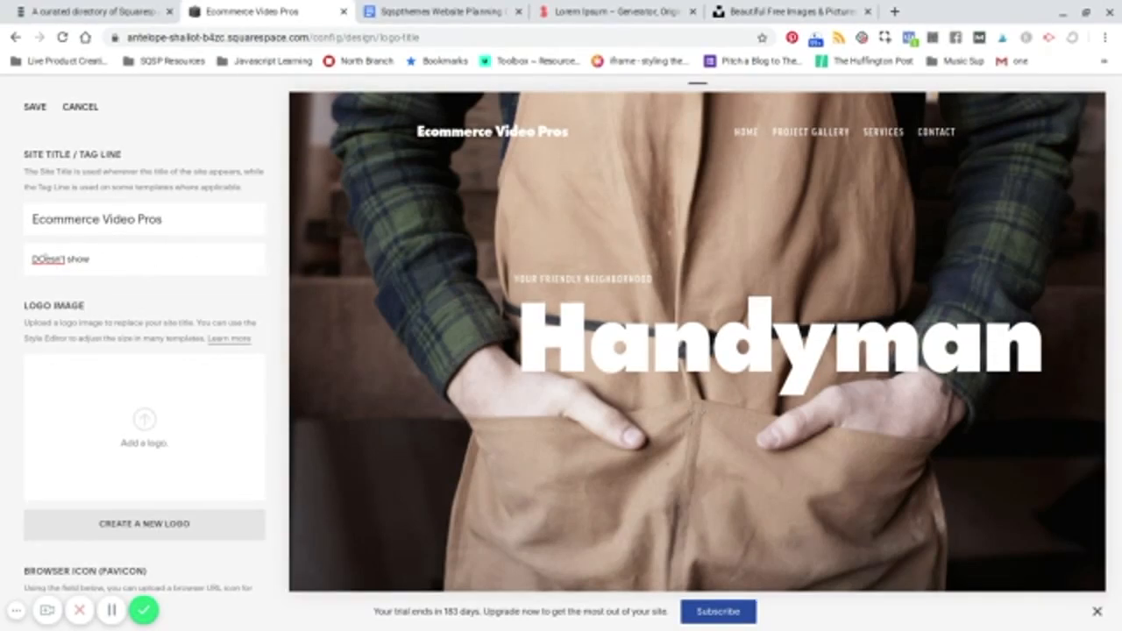
{"action": "key", "text": "BackSpace"}
{"action": "type", "text": "o"}
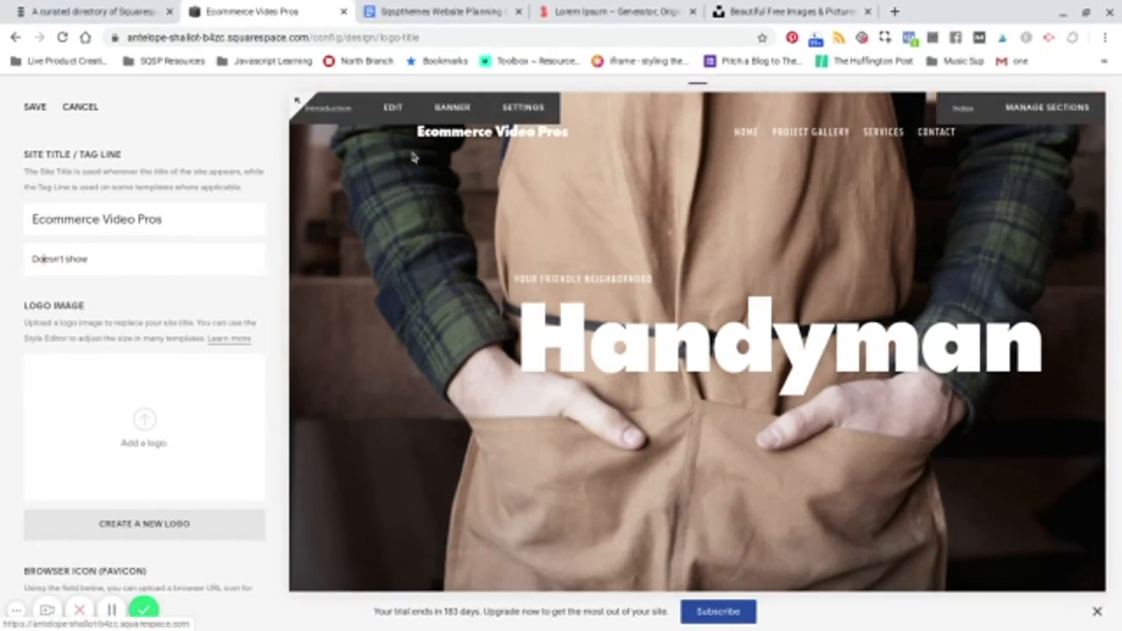
{"action": "scroll", "coordinate": [102, 291], "scroll_direction": "down", "scroll_amount": 1}
{"action": "scroll", "coordinate": [100, 290], "scroll_direction": "up", "scroll_amount": 2}
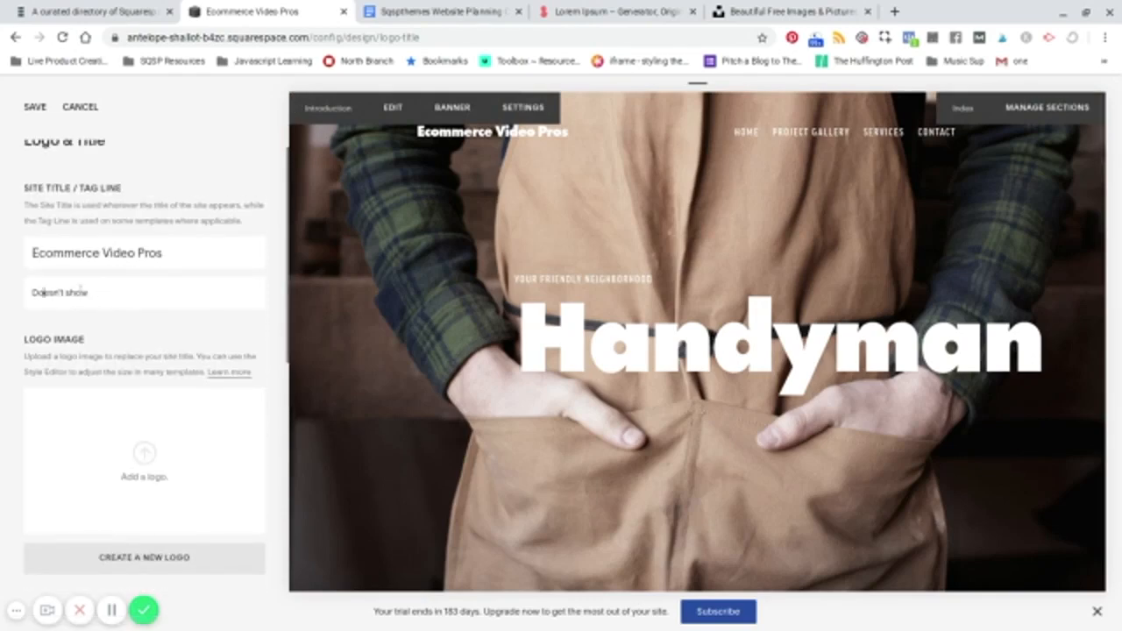
{"action": "scroll", "coordinate": [81, 289], "scroll_direction": "down", "scroll_amount": 4}
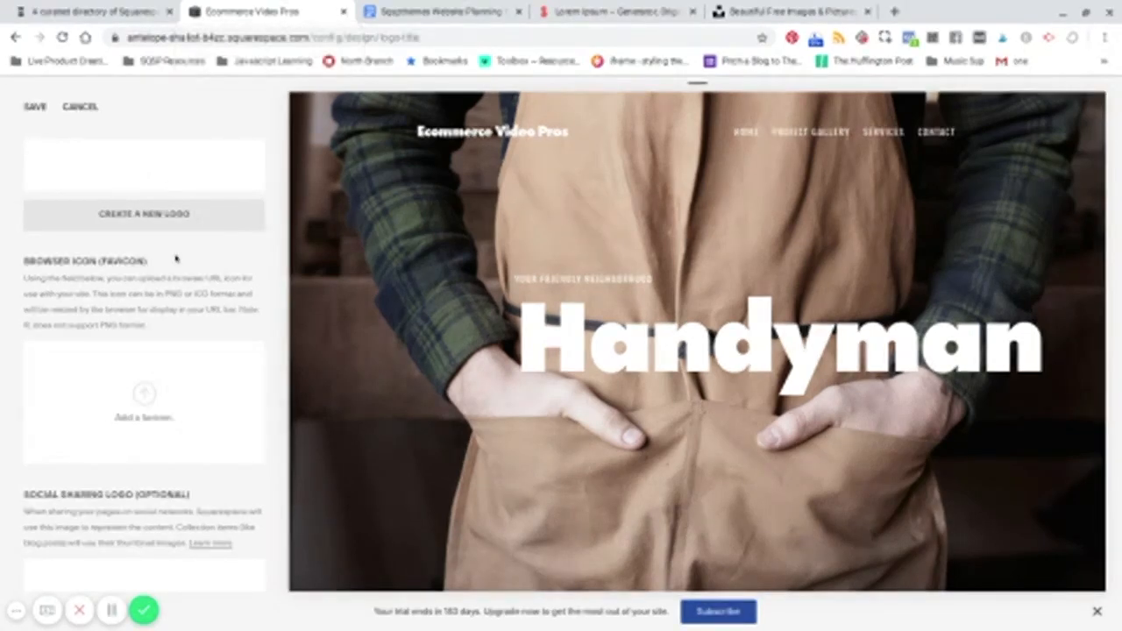
{"action": "scroll", "coordinate": [140, 351], "scroll_direction": "down", "scroll_amount": 2}
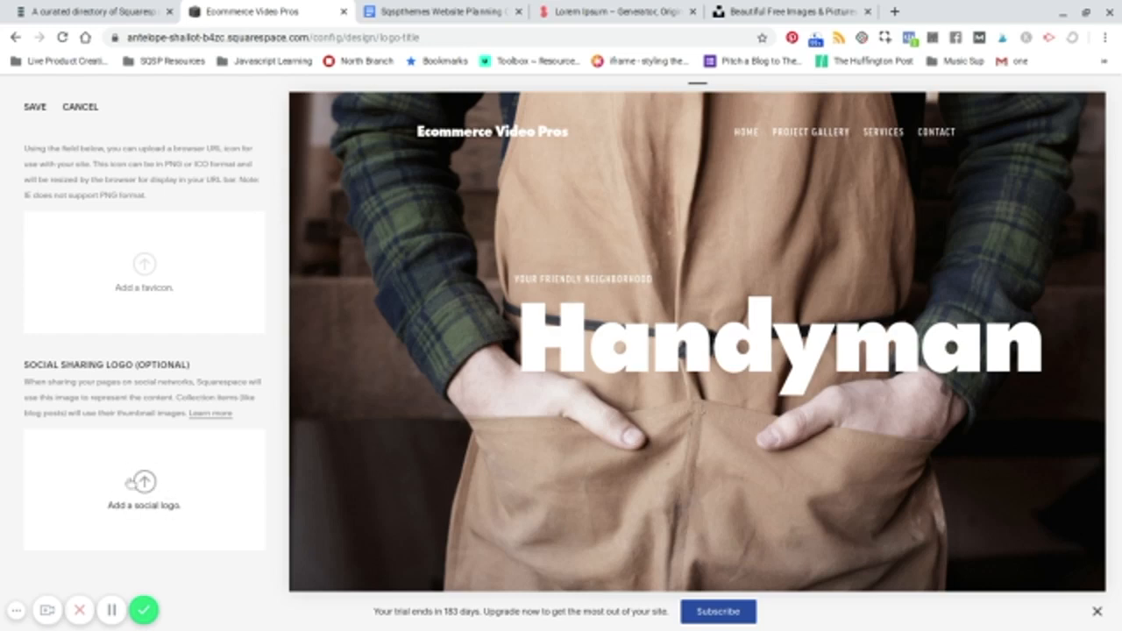
{"action": "scroll", "coordinate": [122, 490], "scroll_direction": "up", "scroll_amount": 5}
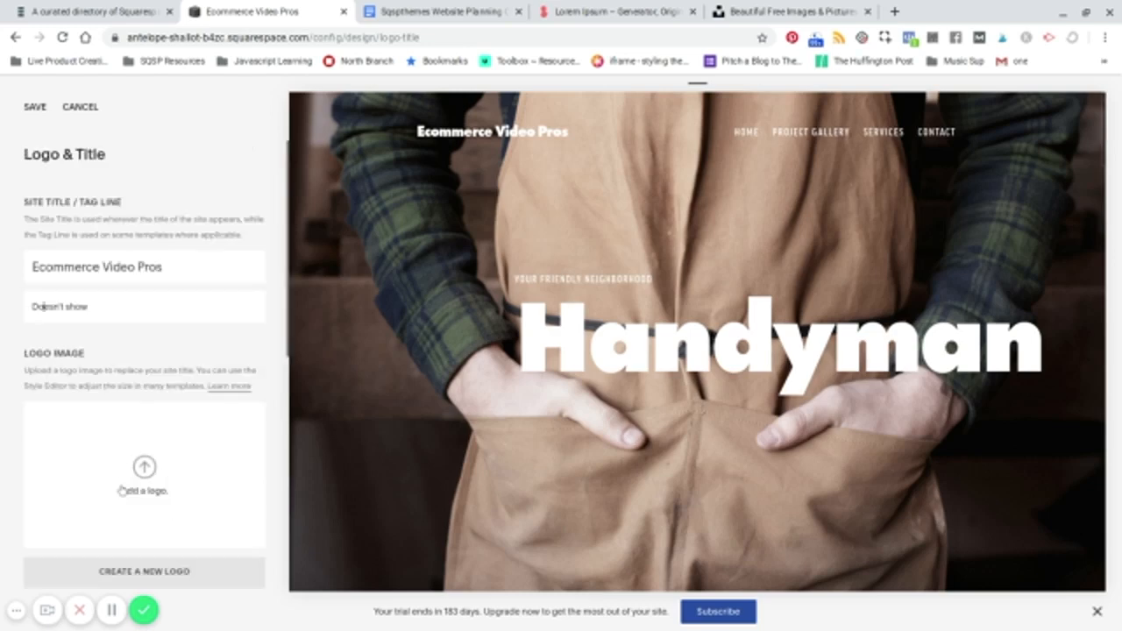
{"action": "left_click", "coordinate": [34, 107]}
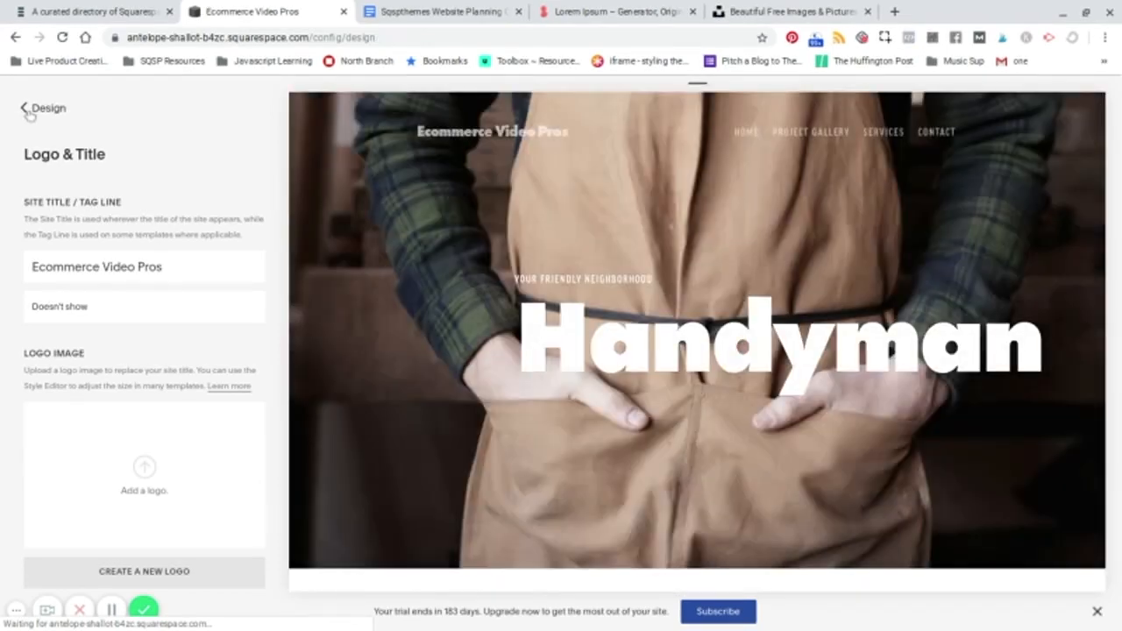
Step: Return to the site's pages and add an About page with the Vertical layout to the primary navigation, titled "Our Story"
{"action": "left_click", "coordinate": [27, 109]}
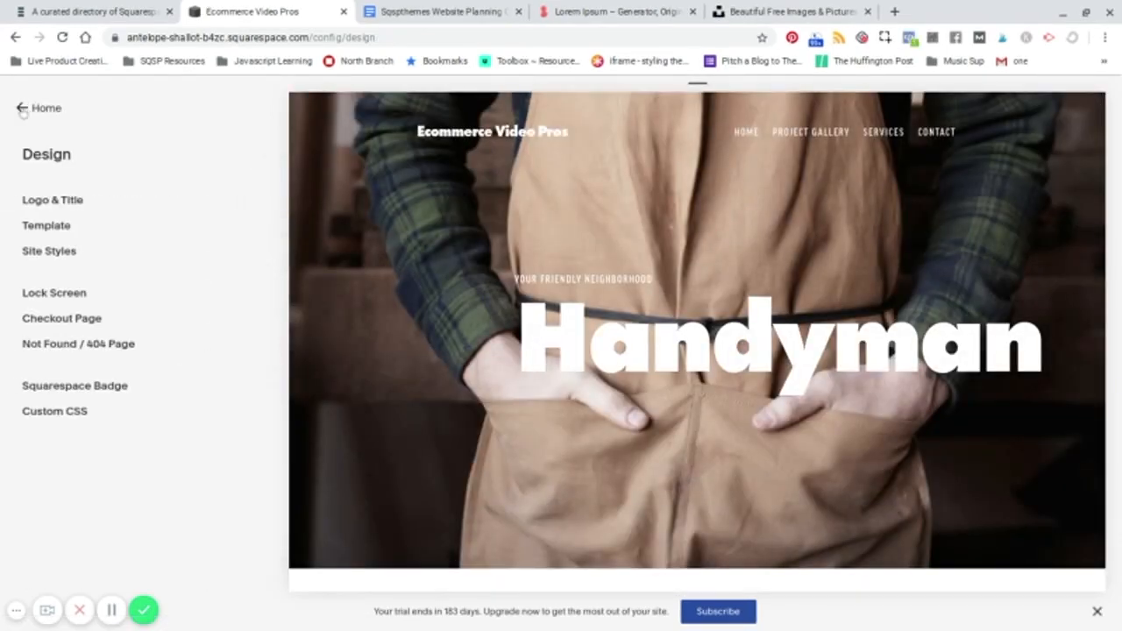
{"action": "left_click", "coordinate": [34, 107]}
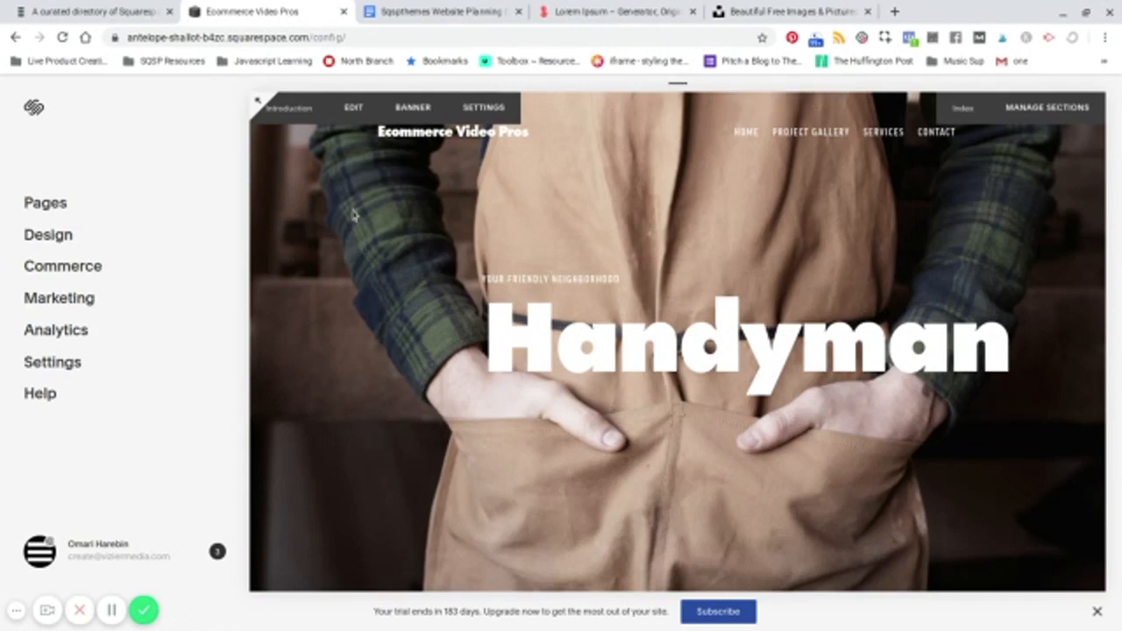
{"action": "left_click", "coordinate": [56, 214]}
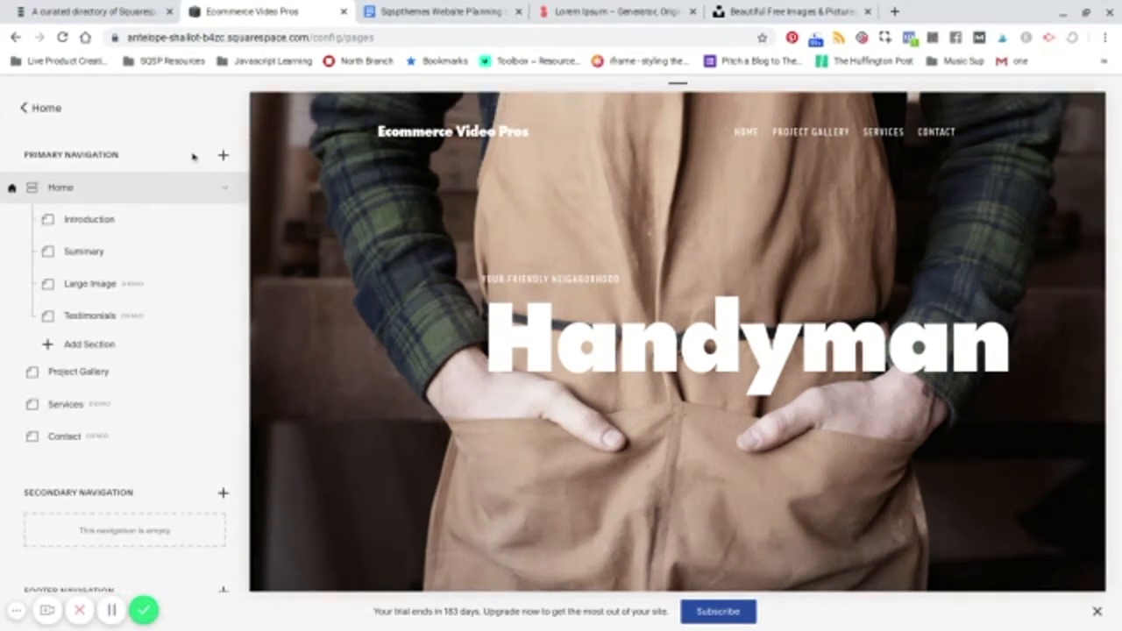
{"action": "left_click", "coordinate": [223, 156]}
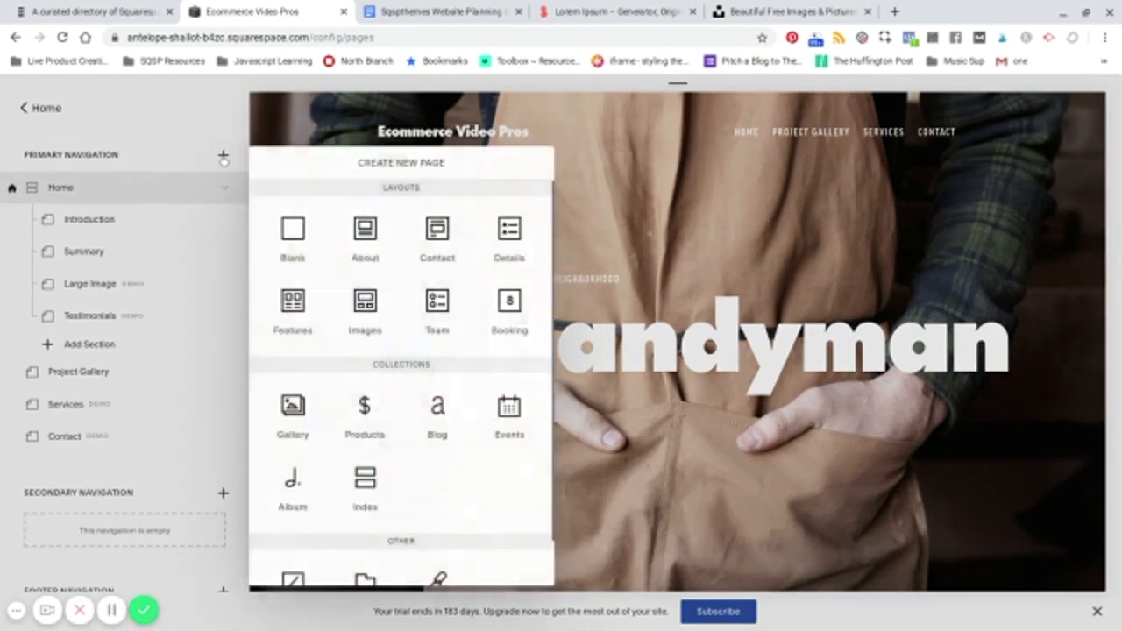
{"action": "left_click", "coordinate": [370, 251]}
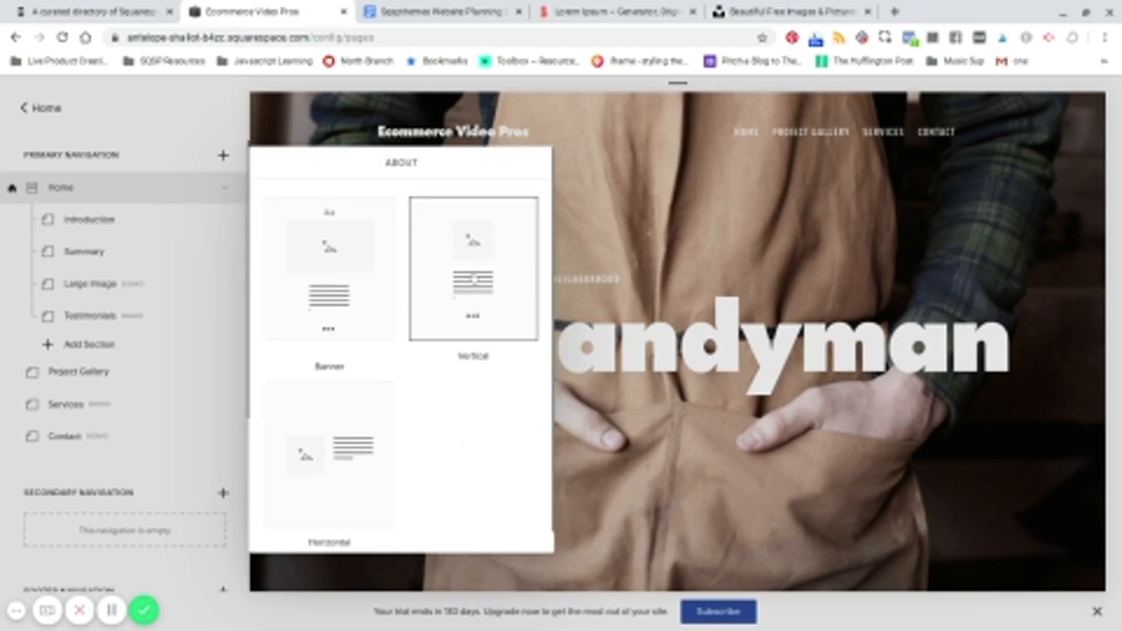
{"action": "left_click", "coordinate": [473, 279]}
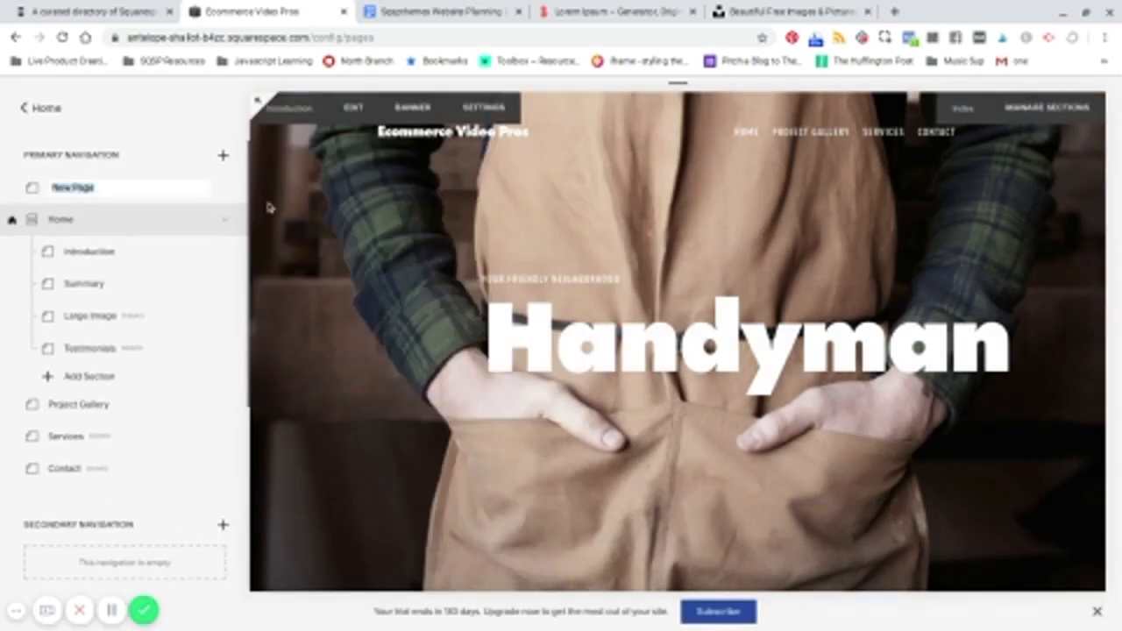
{"action": "type", "text": "A"}
{"action": "key", "text": "Return"}
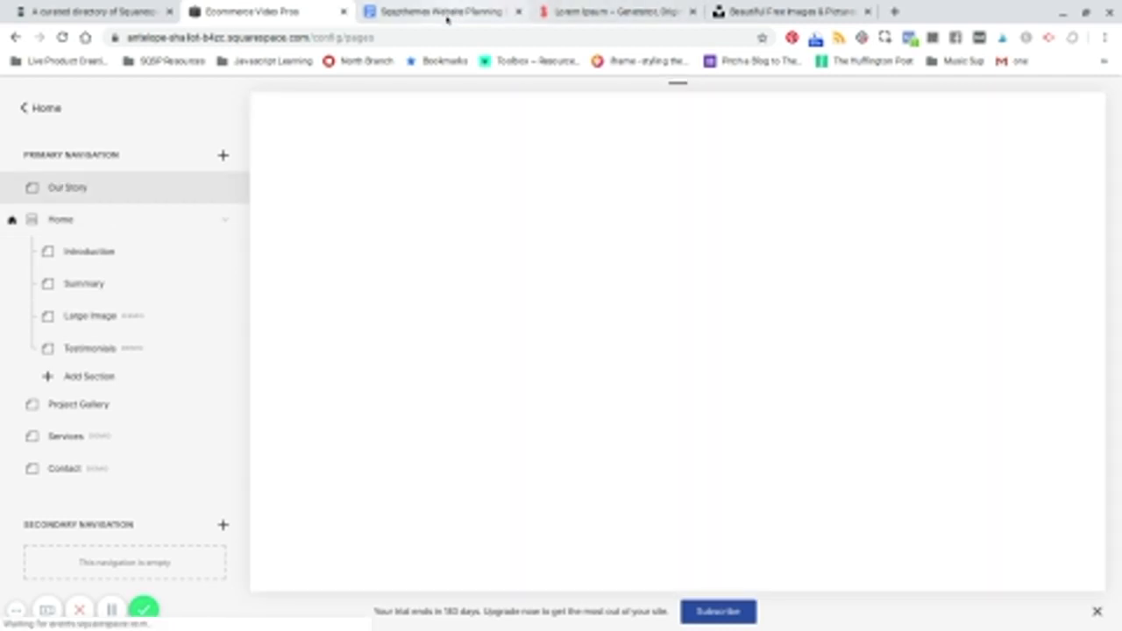
Step: Check the planned pages in the planning document, then change the Project Gallery page's page title and navigation title to "Case Studies"
{"action": "left_click", "coordinate": [443, 12]}
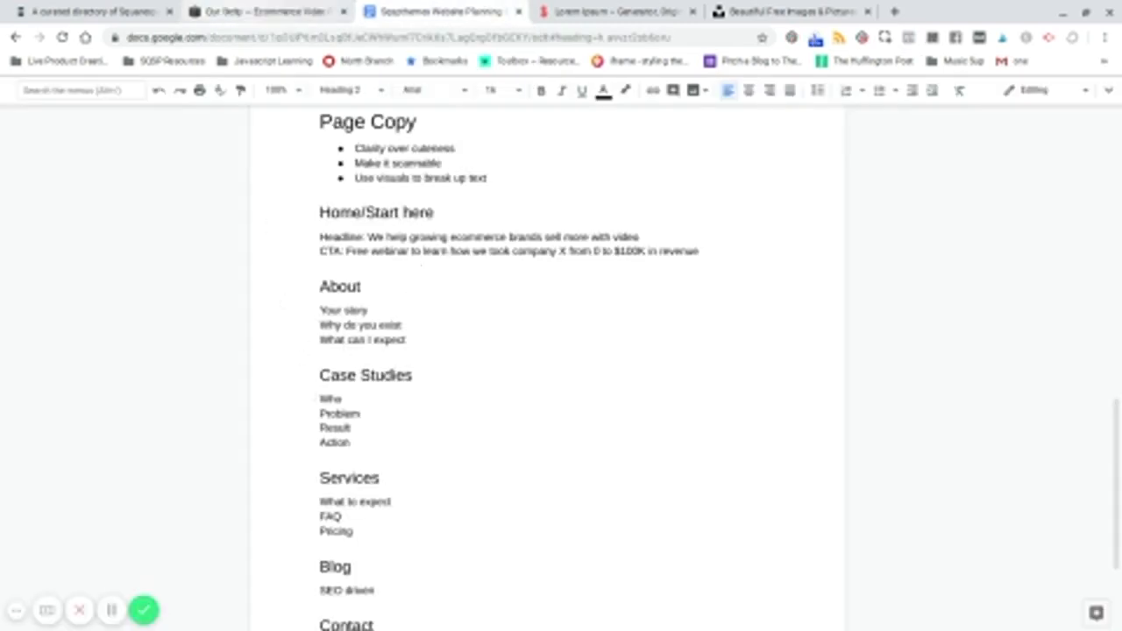
{"action": "left_click", "coordinate": [227, 11]}
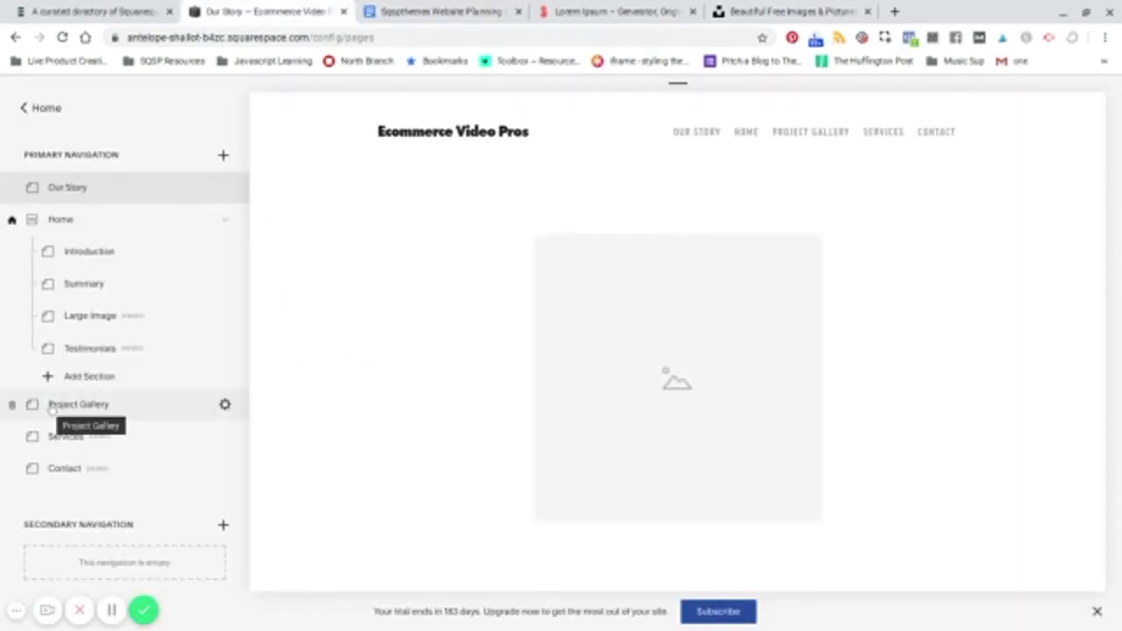
{"action": "left_click", "coordinate": [225, 406]}
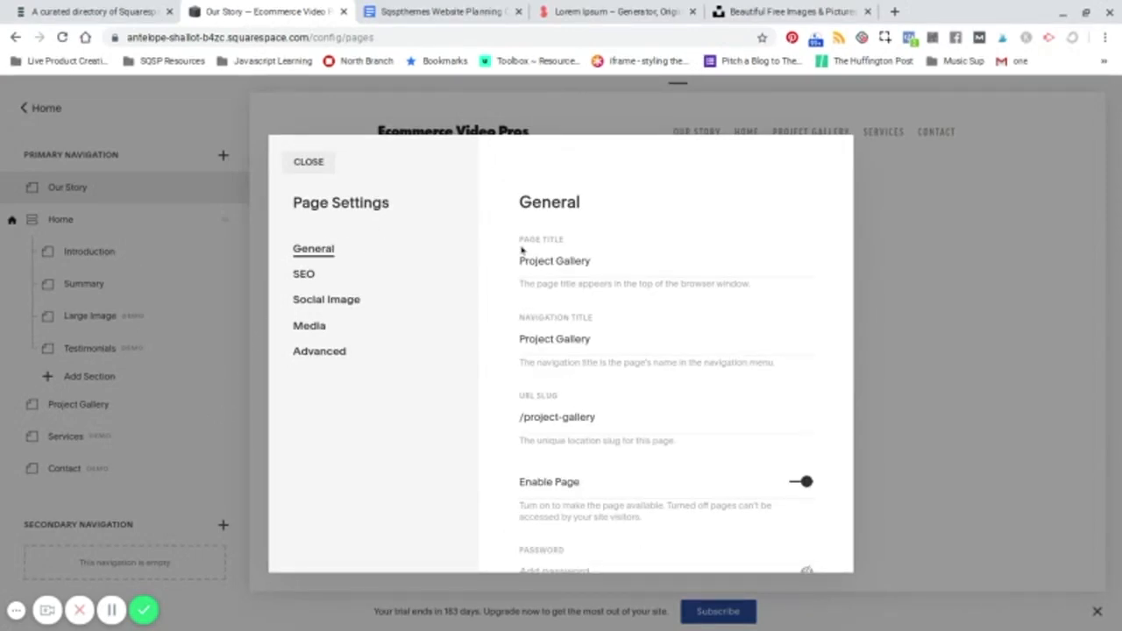
{"action": "left_click_drag", "start_coordinate": [607, 261], "coordinate": [504, 262]}
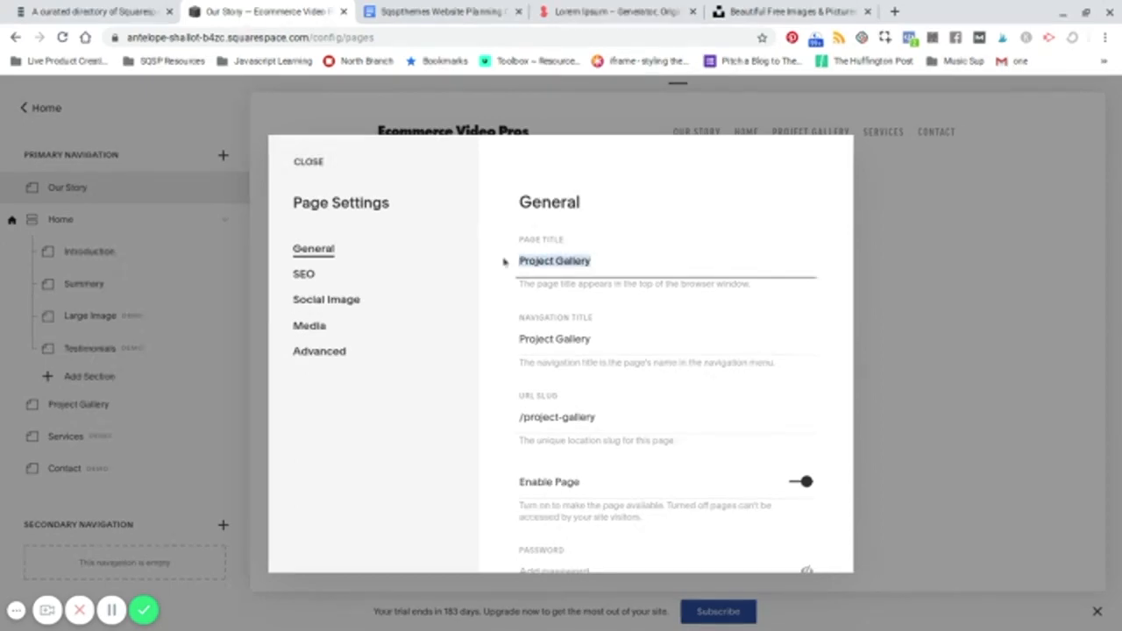
{"action": "type", "text": "Case"}
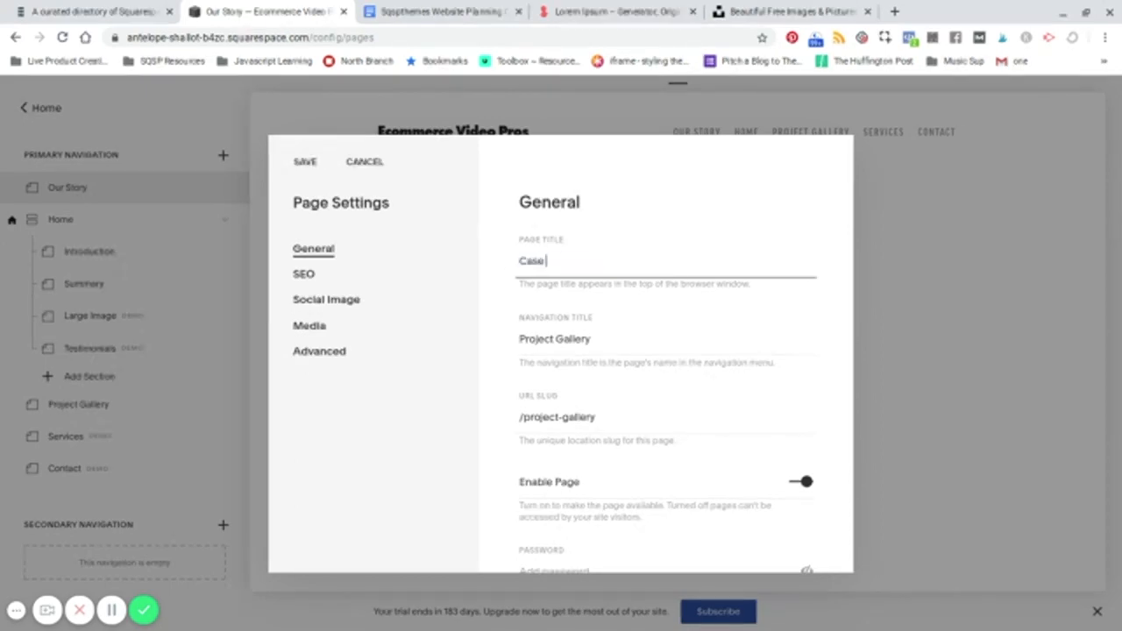
{"action": "type", "text": " Studies"}
{"action": "left_click_drag", "start_coordinate": [600, 340], "coordinate": [503, 344]}
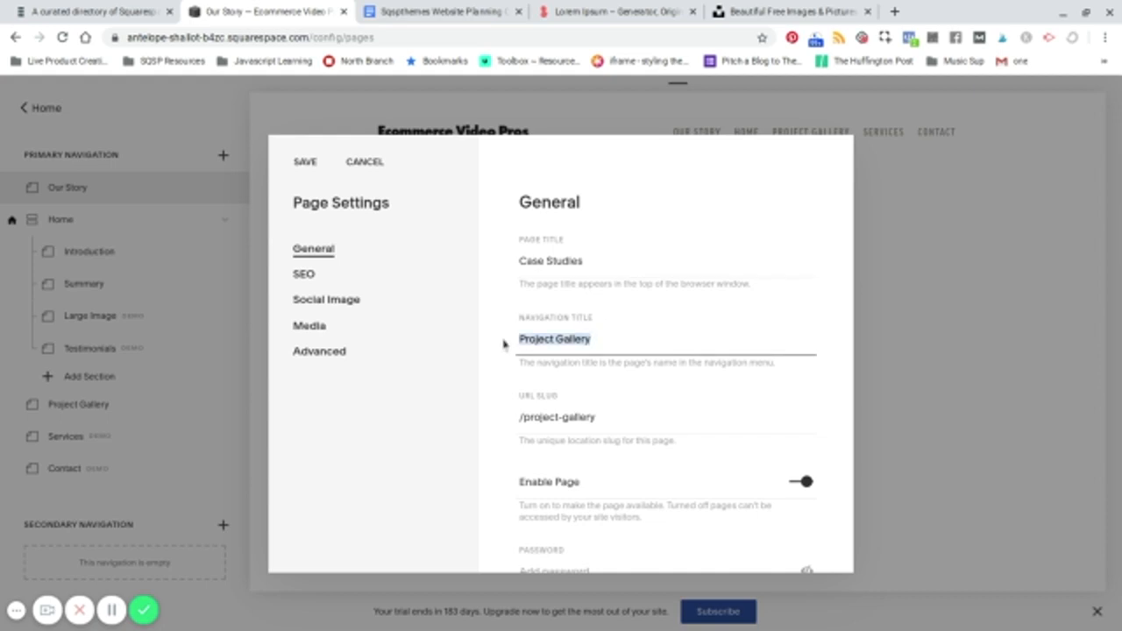
{"action": "type", "text": "Case Studies"}
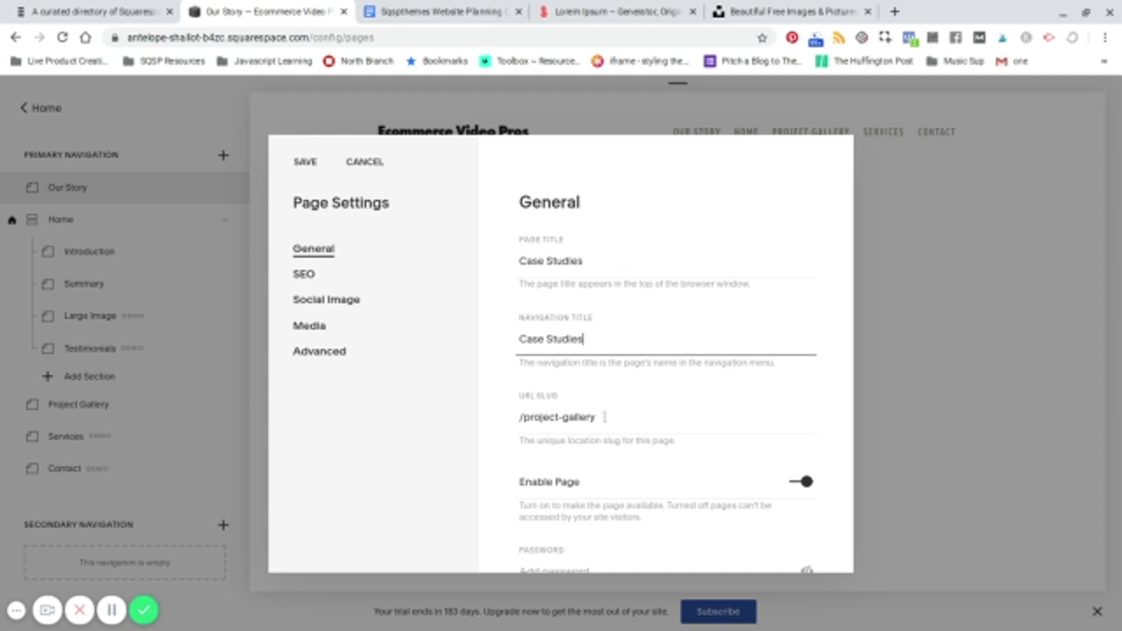
Step: Set the page's URL slug to "case-studies" and save the page settings
{"action": "left_click_drag", "start_coordinate": [605, 417], "coordinate": [519, 420]}
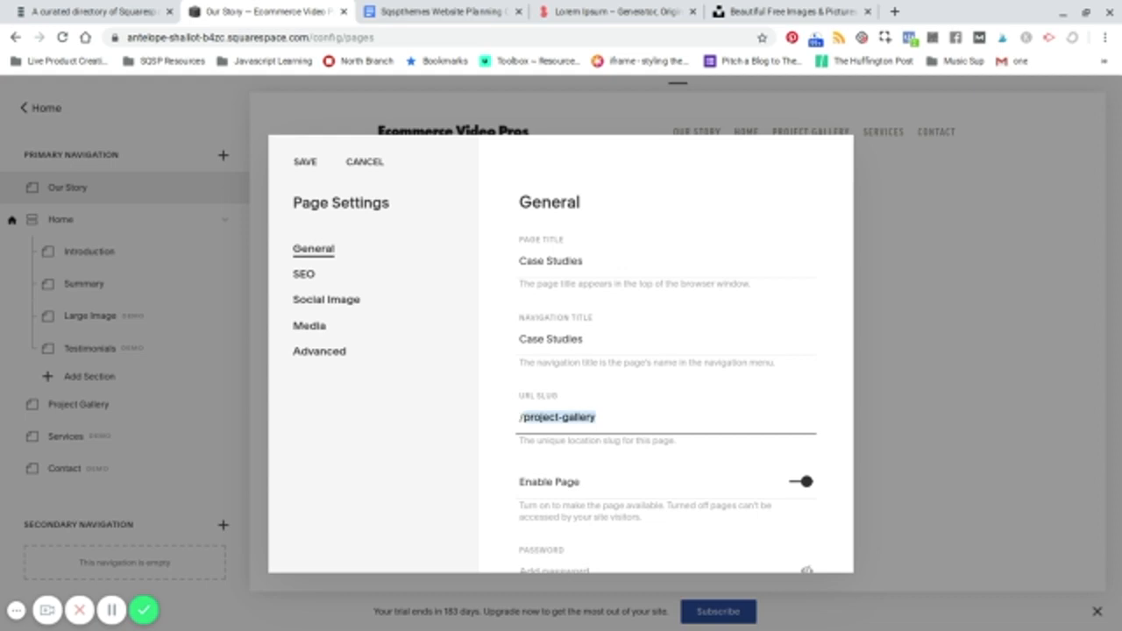
{"action": "key", "text": "BackSpace"}
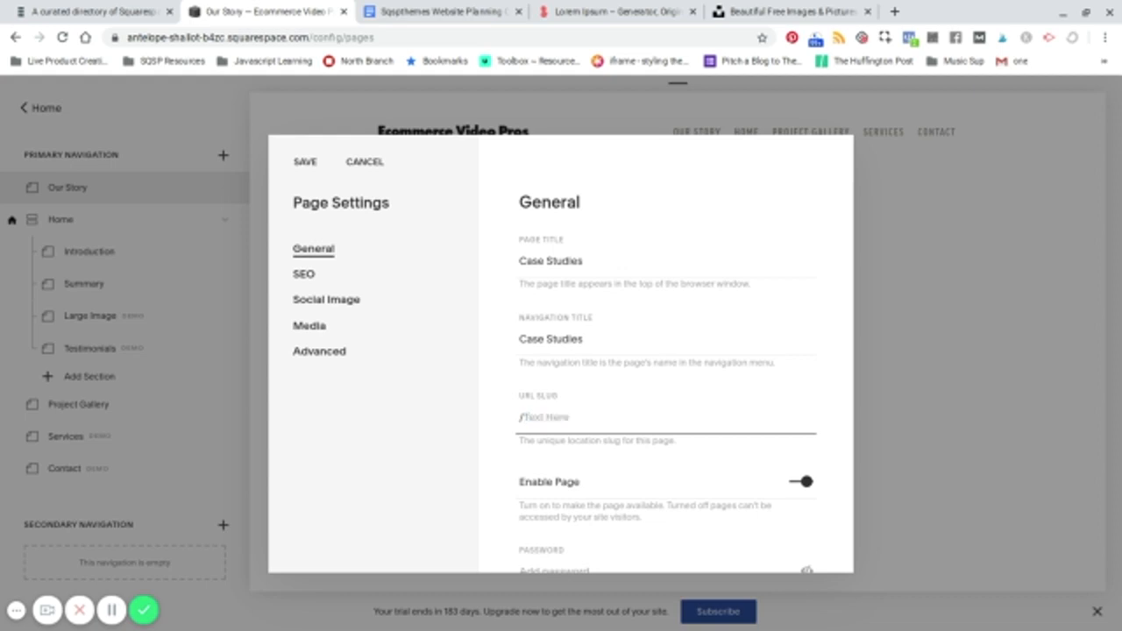
{"action": "type", "text": "case-studies"}
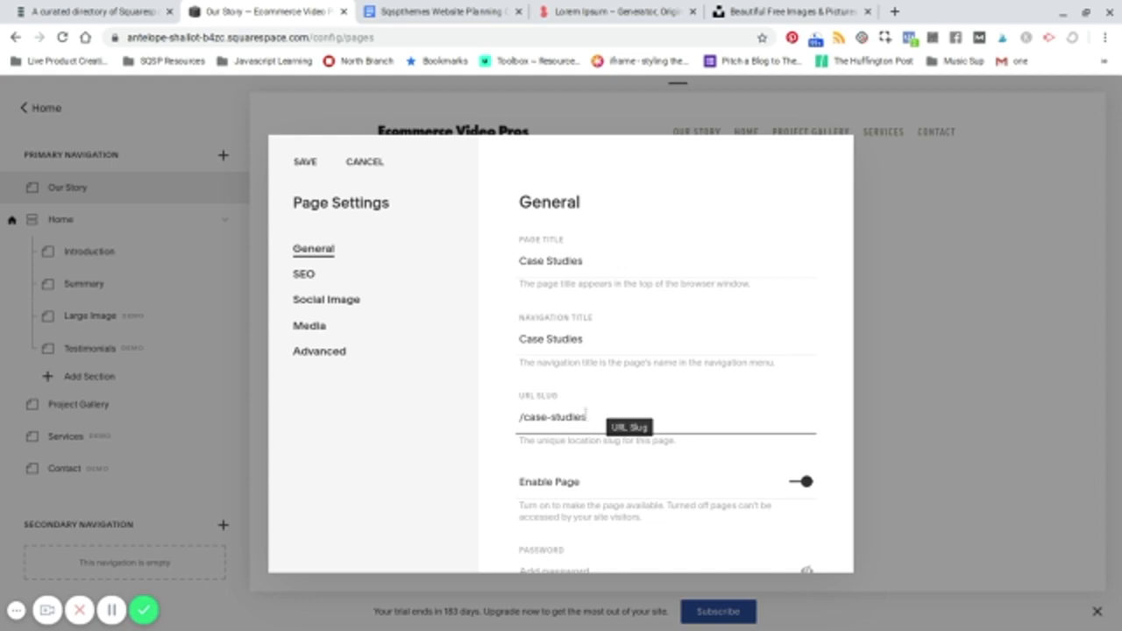
{"action": "scroll", "coordinate": [586, 413], "scroll_direction": "down", "scroll_amount": 1}
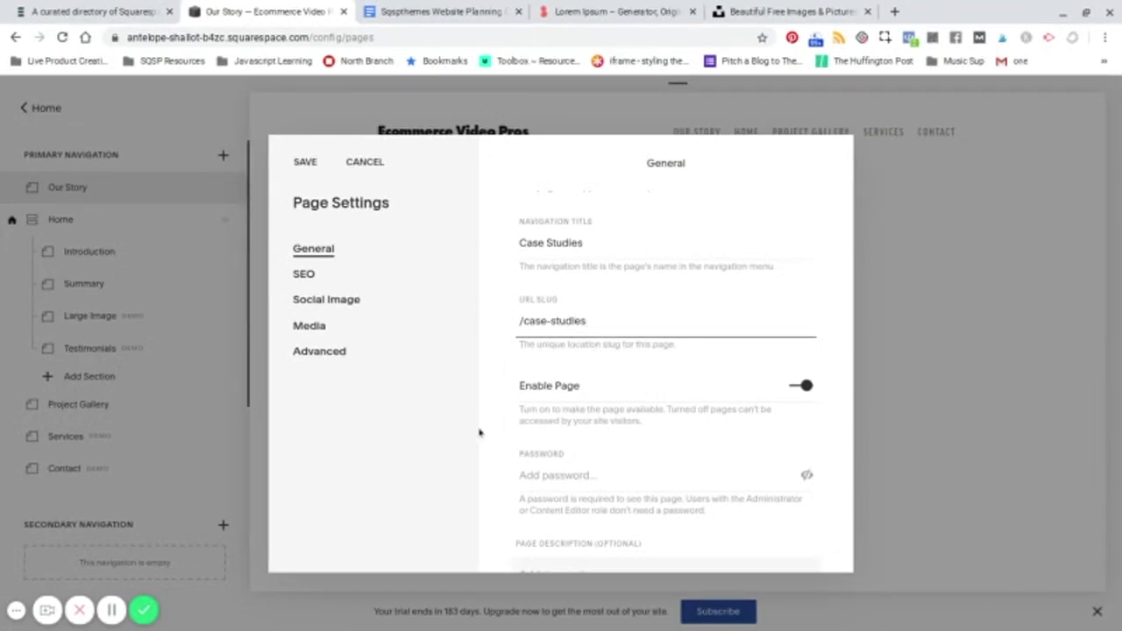
{"action": "left_click", "coordinate": [305, 163]}
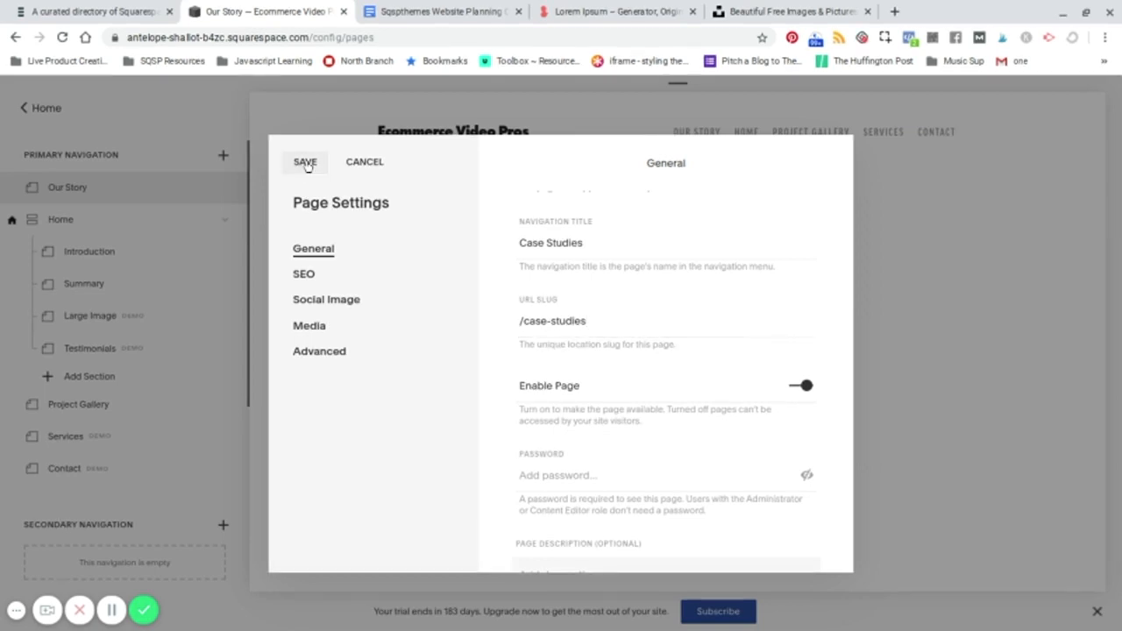
{"action": "left_click", "coordinate": [305, 163]}
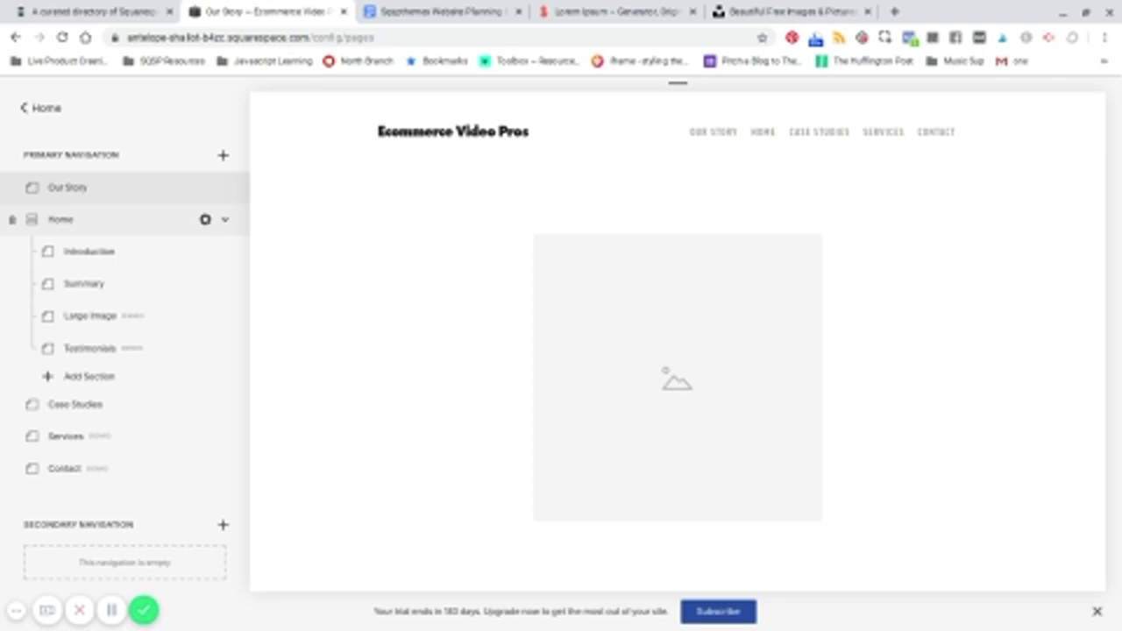
Step: Change the Home index's page title and navigation title to "Start Here" and save the settings
{"action": "left_click", "coordinate": [205, 220]}
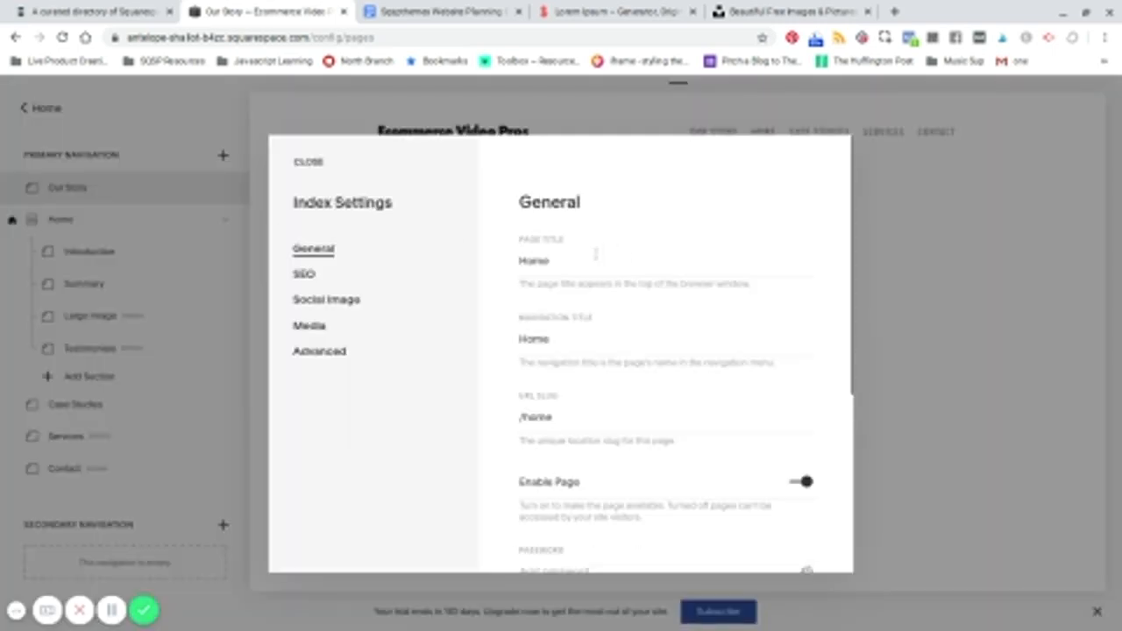
{"action": "left_click", "coordinate": [600, 261]}
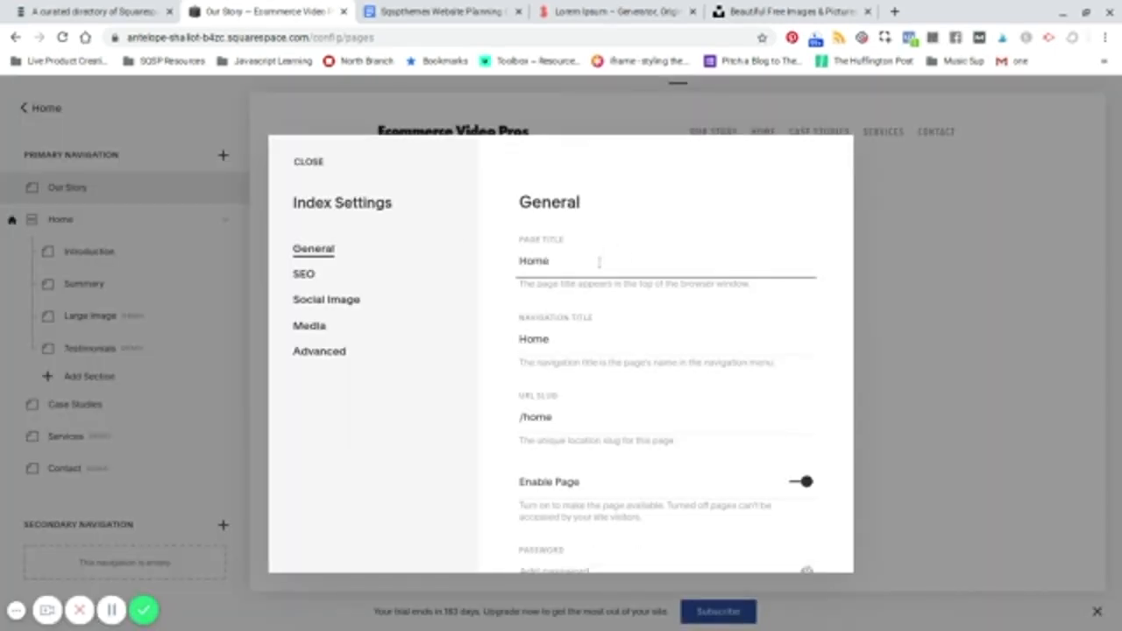
{"action": "key", "text": "ctrl+a"}
{"action": "type", "text": "S"}
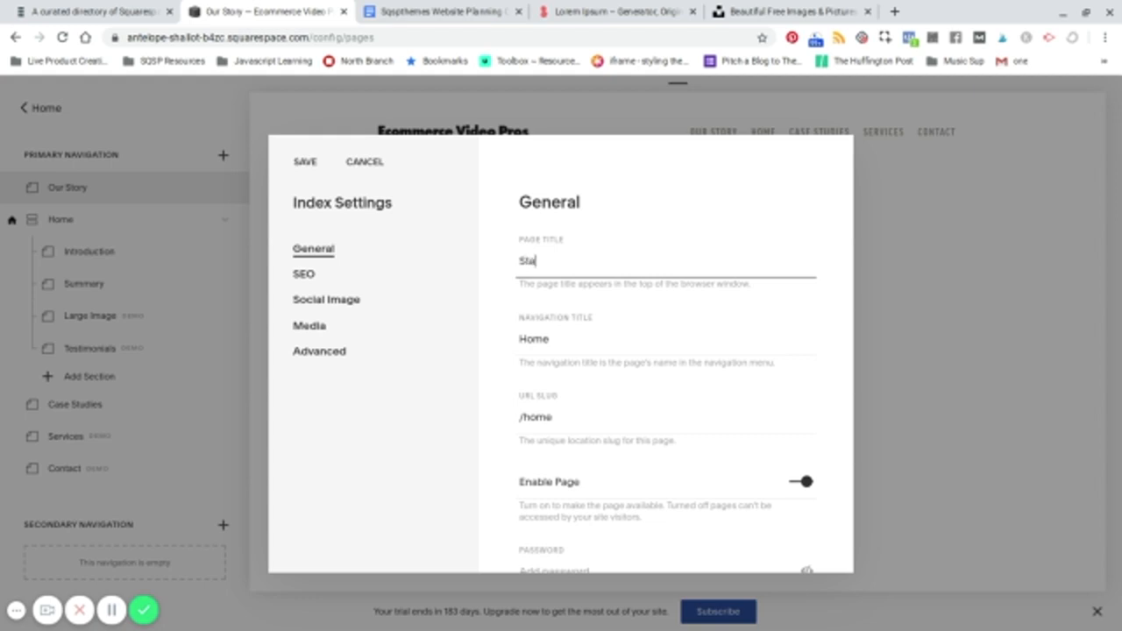
{"action": "type", "text": "tart Here"}
{"action": "double_click", "coordinate": [532, 339]}
{"action": "type", "text": "S"}
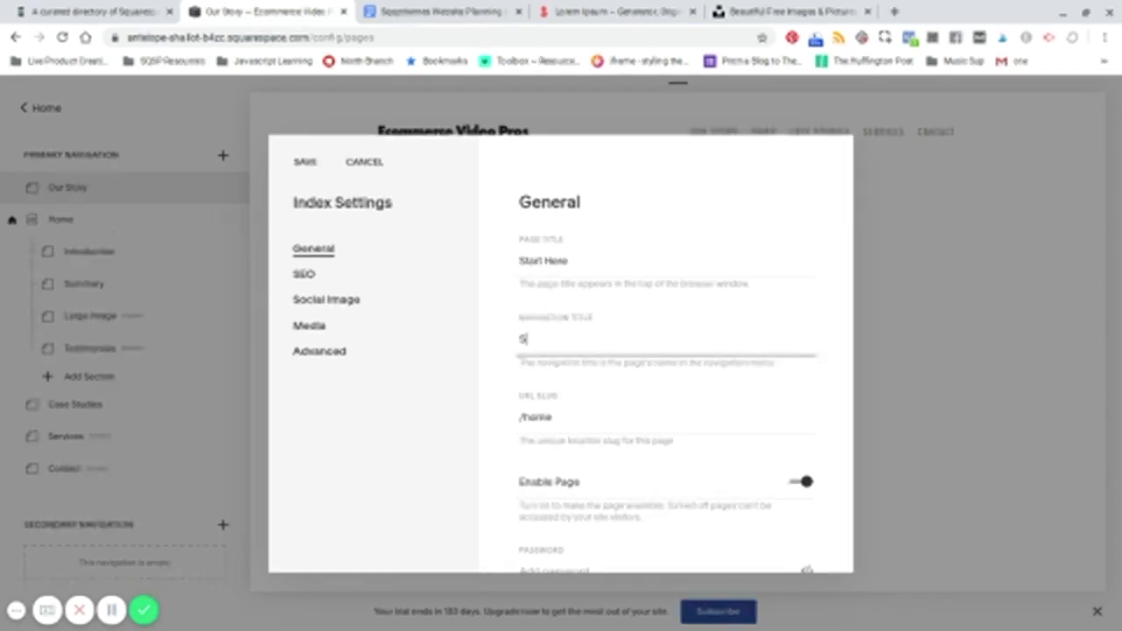
{"action": "type", "text": "tart Here"}
{"action": "left_click", "coordinate": [307, 165]}
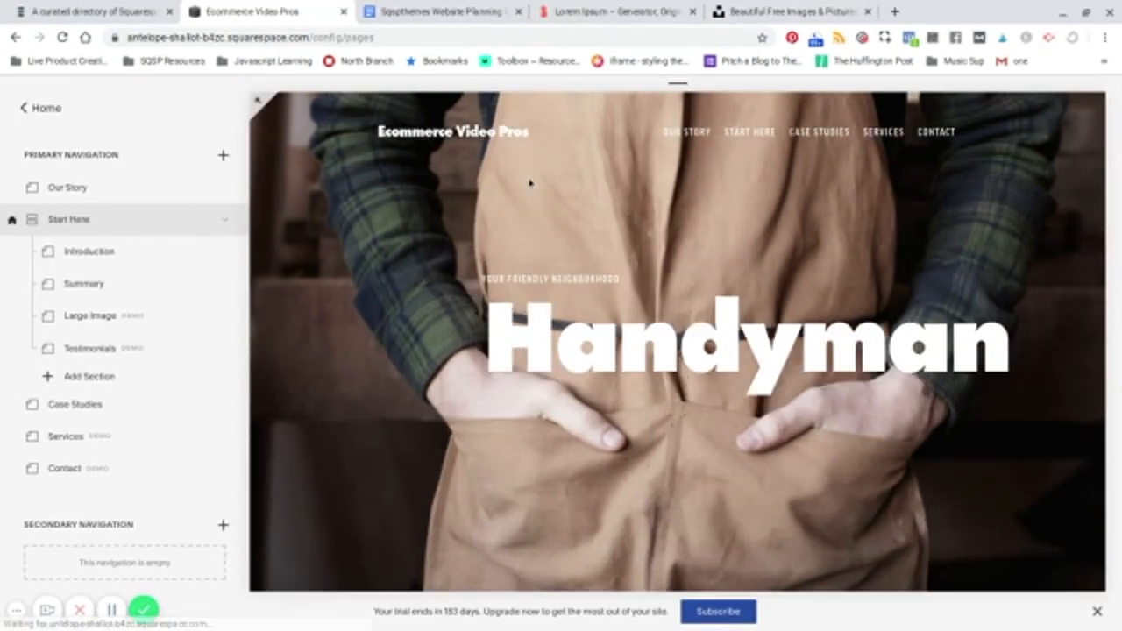
Step: Look at the image and video options for the Introduction section's banner and remove its current image
{"action": "mouse_move", "coordinate": [645, 243]}
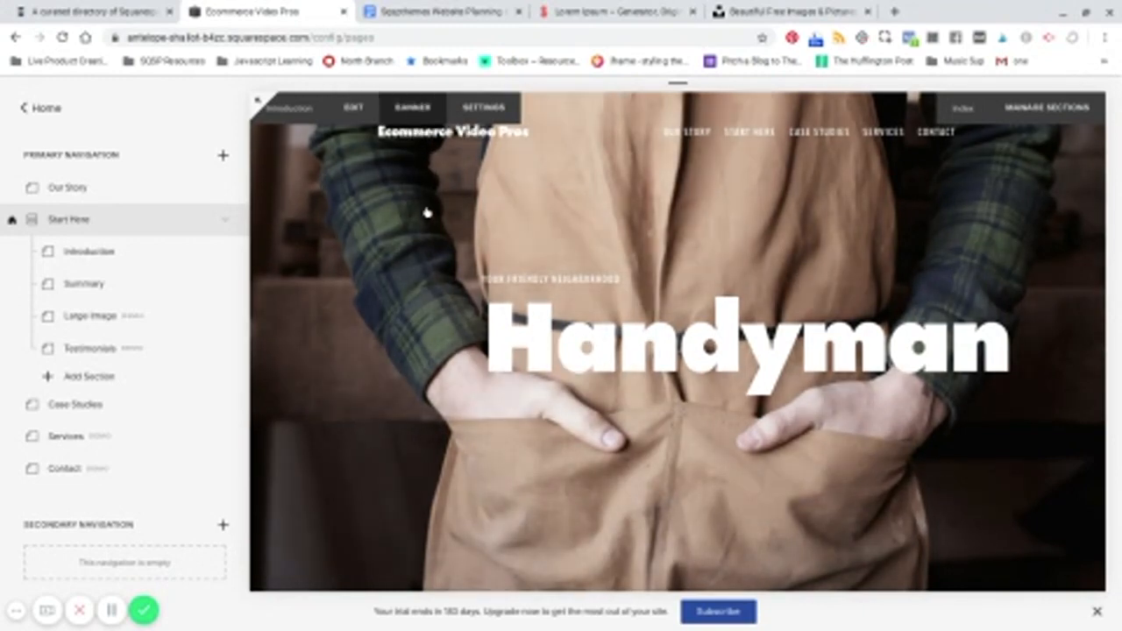
{"action": "left_click", "coordinate": [412, 109]}
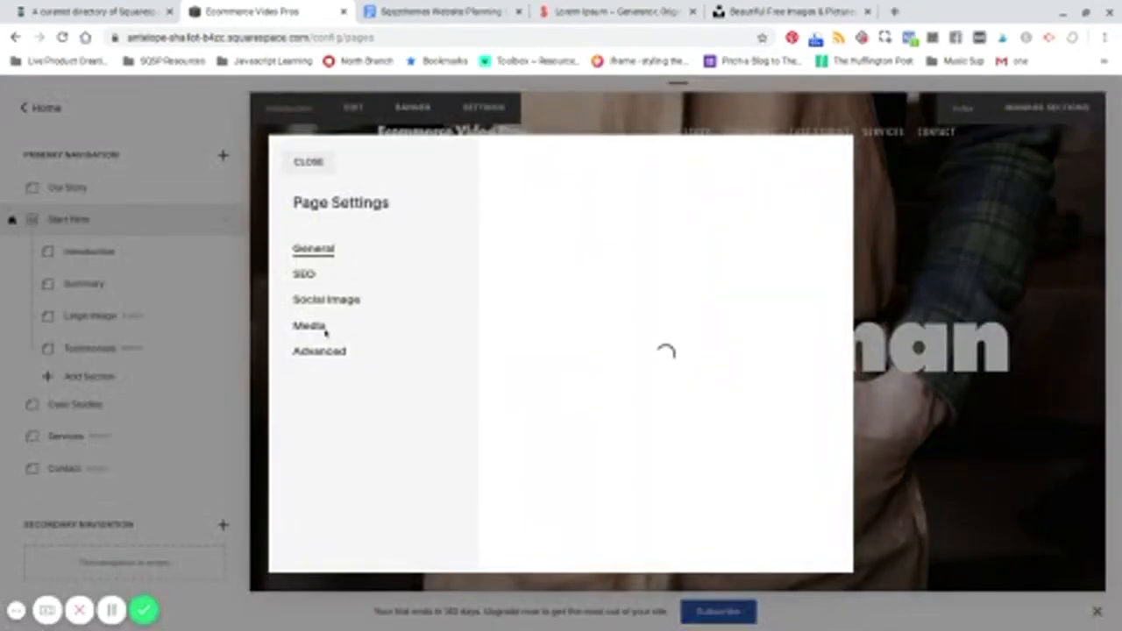
{"action": "left_click", "coordinate": [322, 328]}
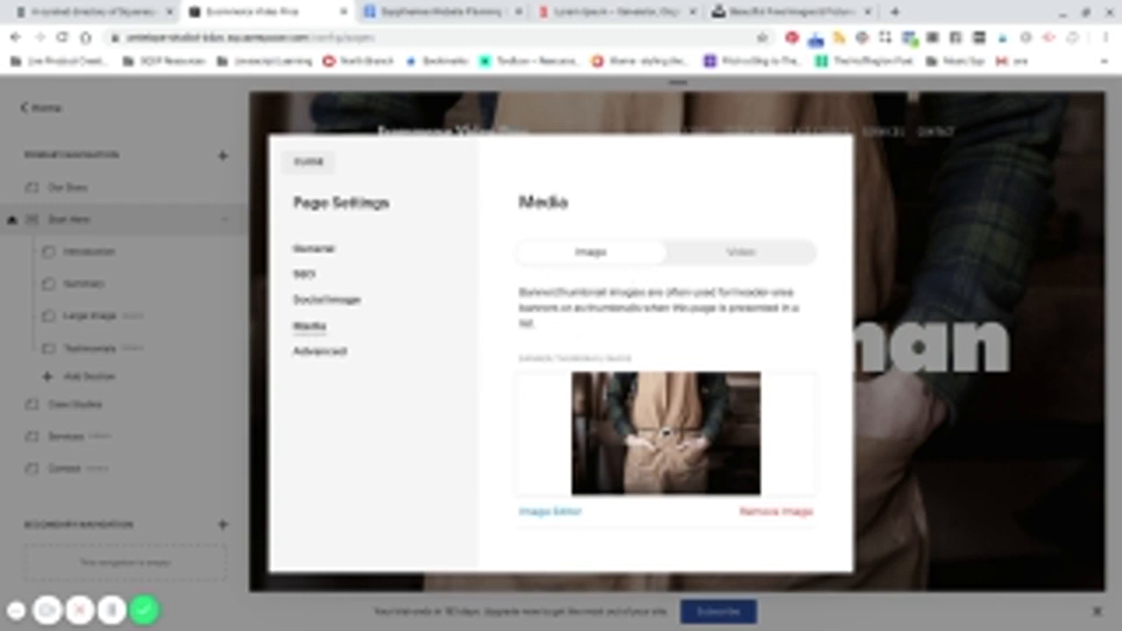
{"action": "left_click", "coordinate": [742, 252]}
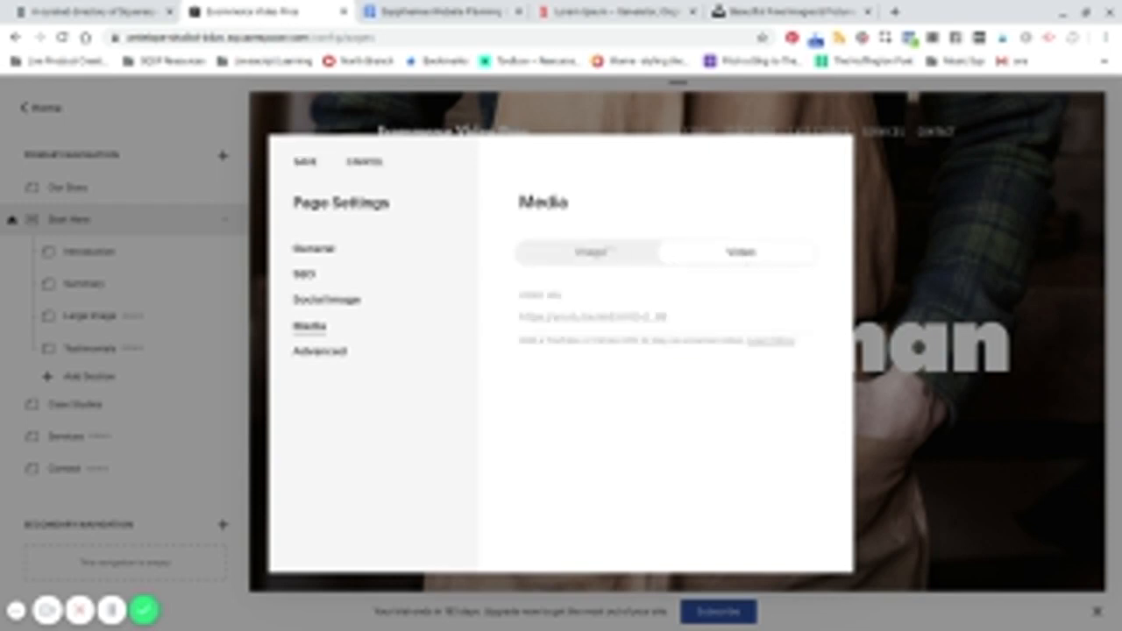
{"action": "left_click", "coordinate": [609, 251]}
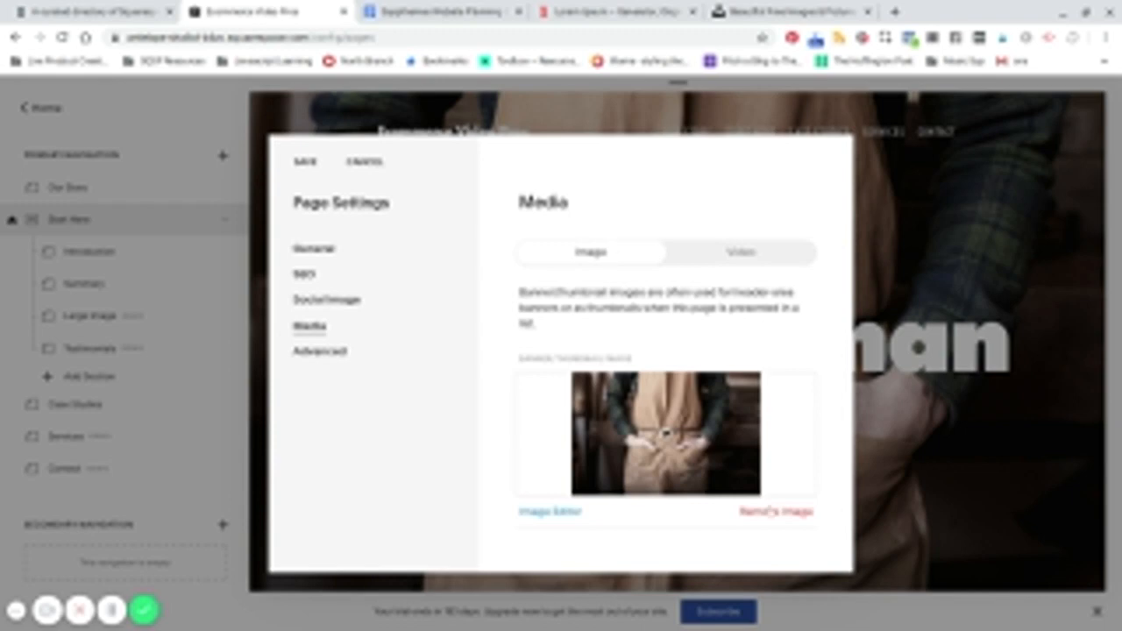
{"action": "left_click", "coordinate": [763, 515]}
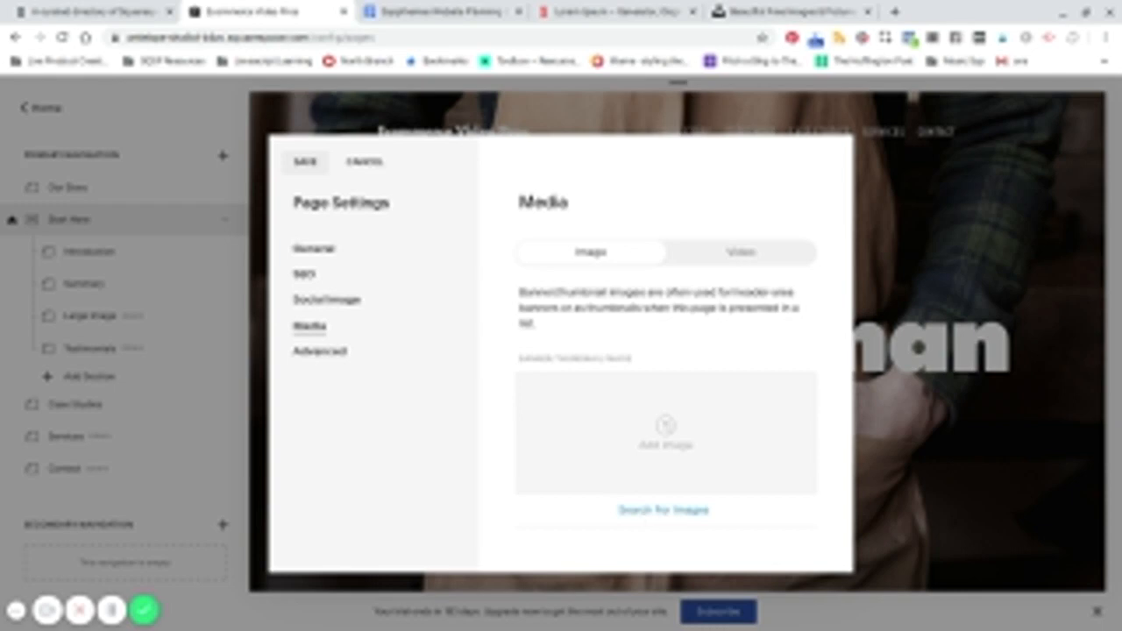
Step: Search the free stock images for "videographer" as a new banner image
{"action": "left_click", "coordinate": [663, 510]}
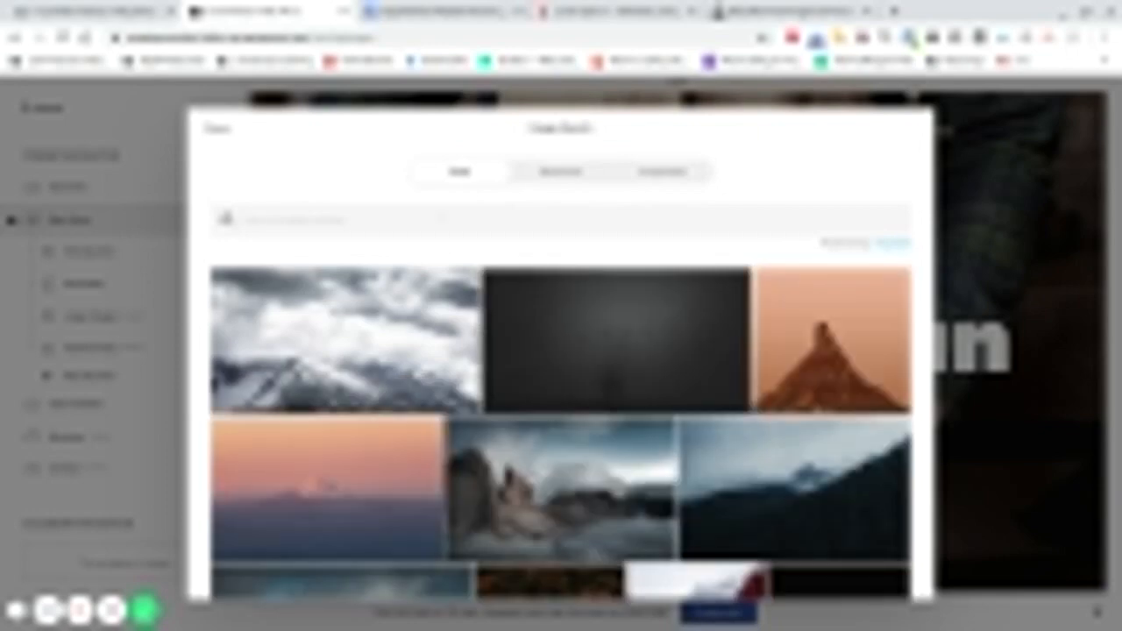
{"action": "type", "text": "mens"}
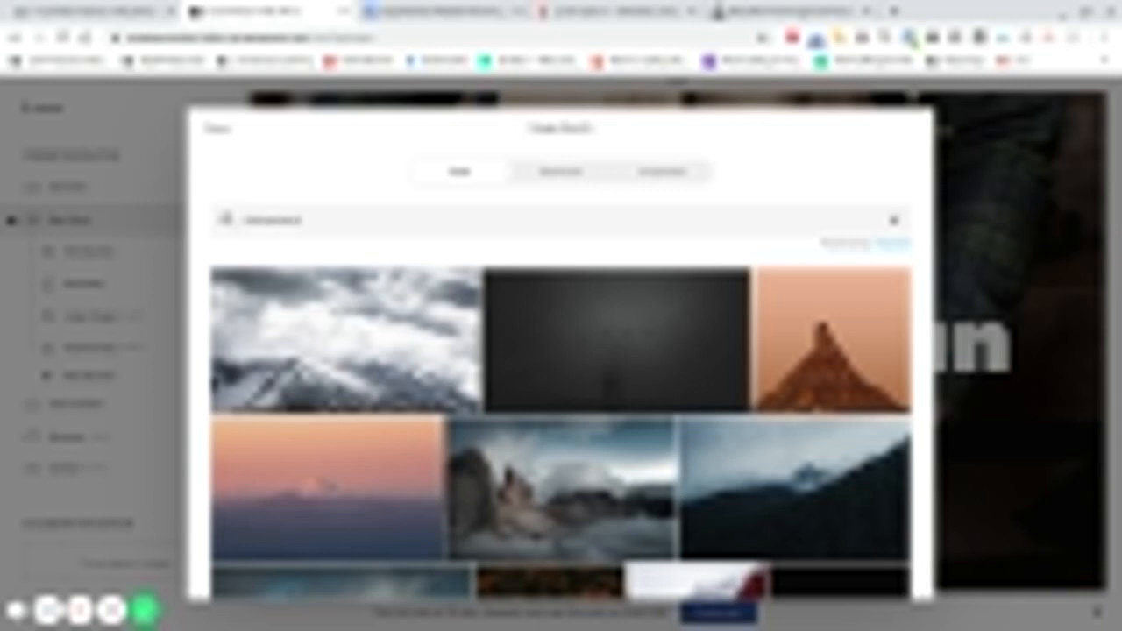
{"action": "key", "text": "Return"}
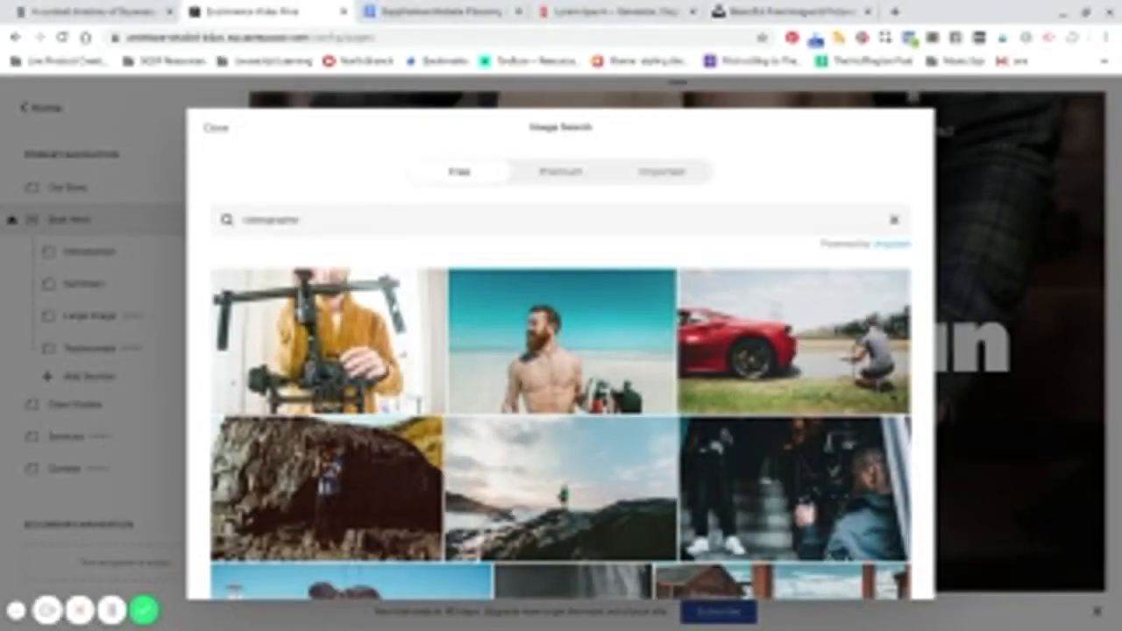
Step: Browse the stock photos and add the one of a camera operator filming people beside a bright window as the banner image
{"action": "scroll", "coordinate": [319, 333], "scroll_direction": "down", "scroll_amount": 3}
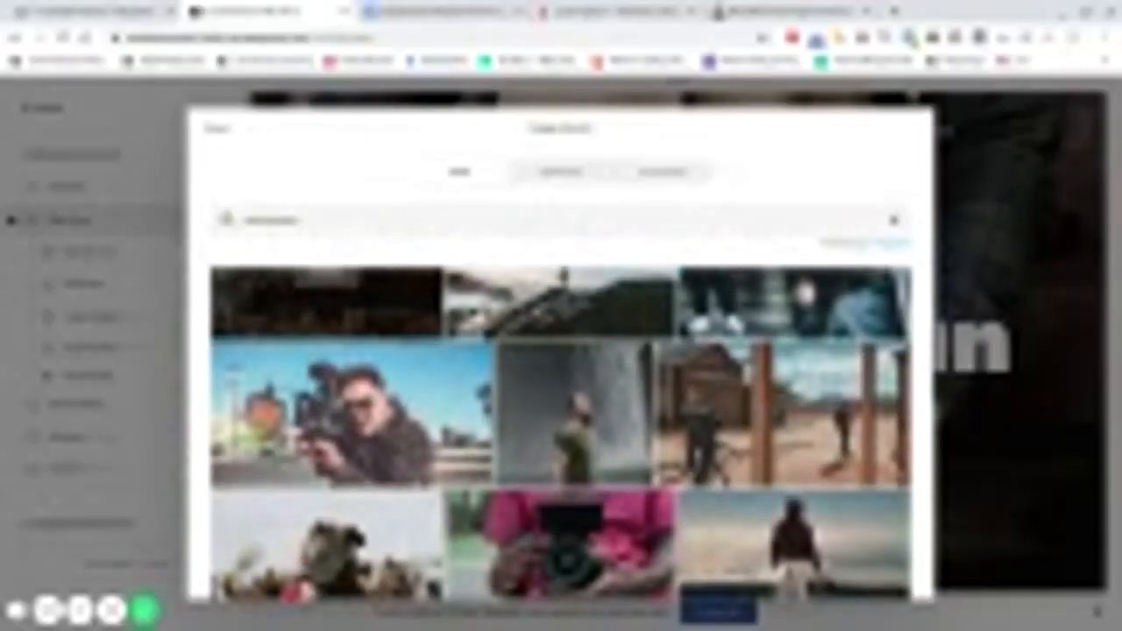
{"action": "scroll", "coordinate": [561, 434], "scroll_direction": "down", "scroll_amount": 5}
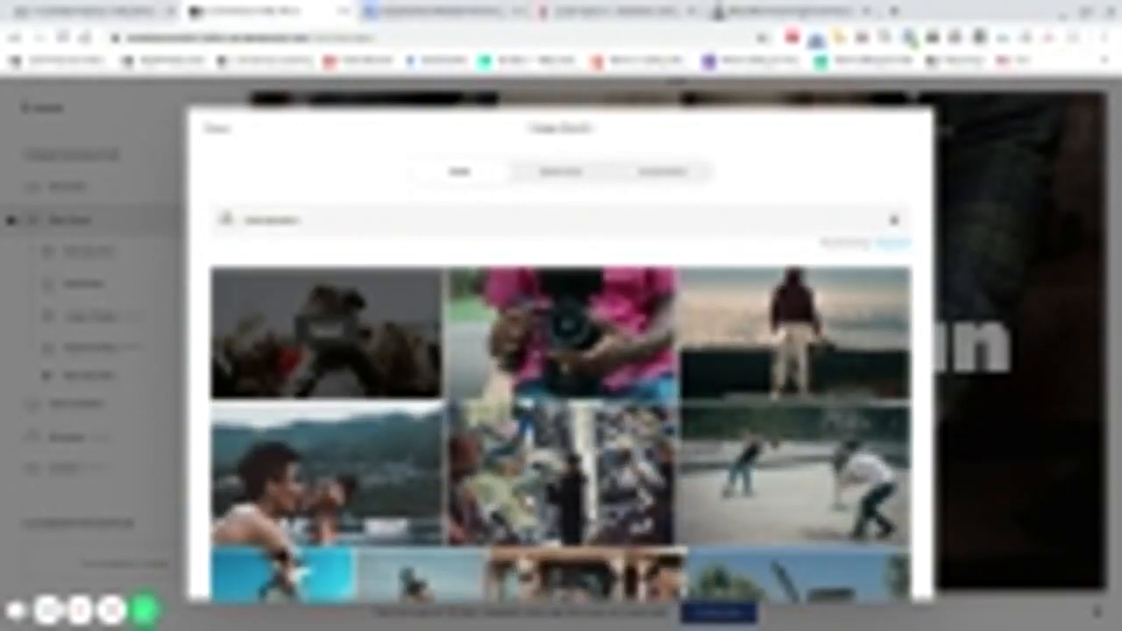
{"action": "scroll", "coordinate": [327, 307], "scroll_direction": "down", "scroll_amount": 5}
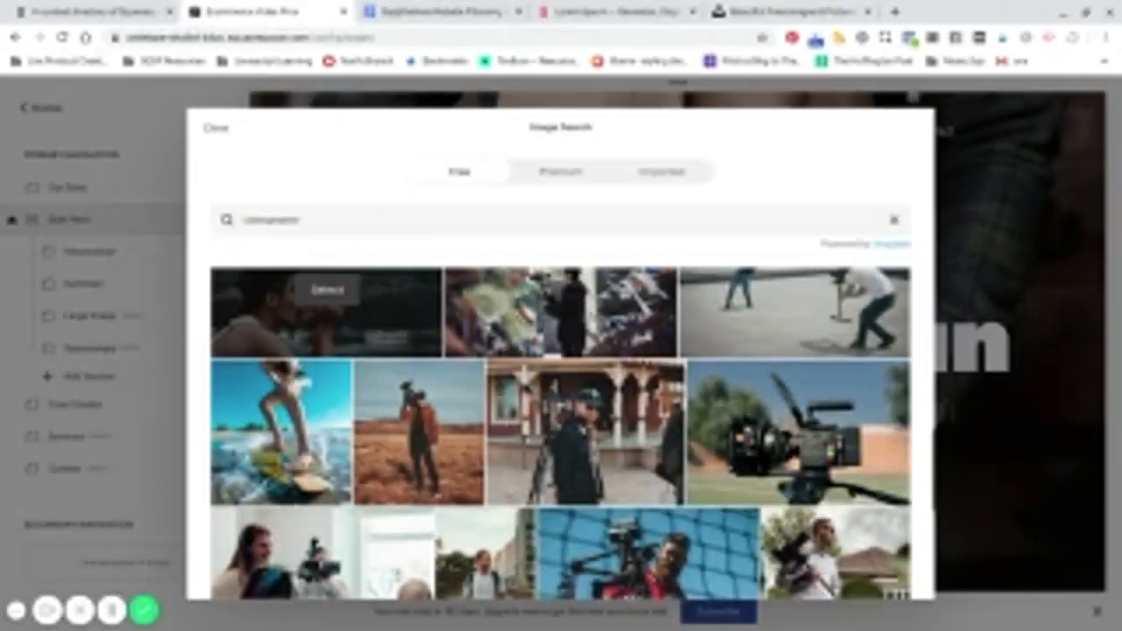
{"action": "scroll", "coordinate": [327, 307], "scroll_direction": "down", "scroll_amount": 3}
{"action": "scroll", "coordinate": [327, 307], "scroll_direction": "down", "scroll_amount": 1}
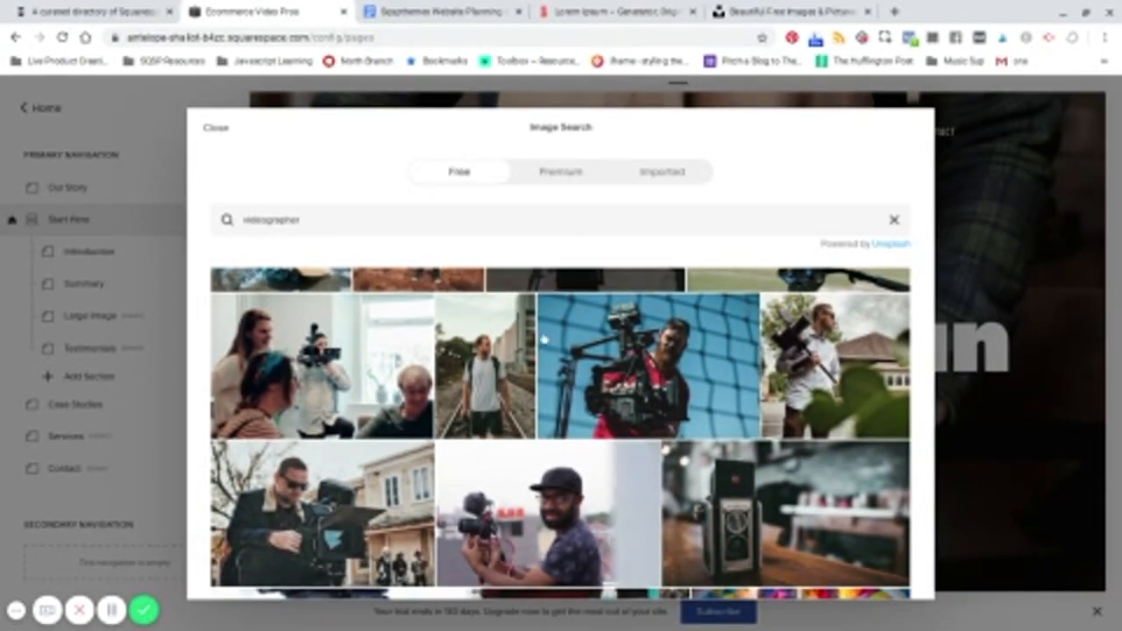
{"action": "scroll", "coordinate": [544, 340], "scroll_direction": "down", "scroll_amount": 2}
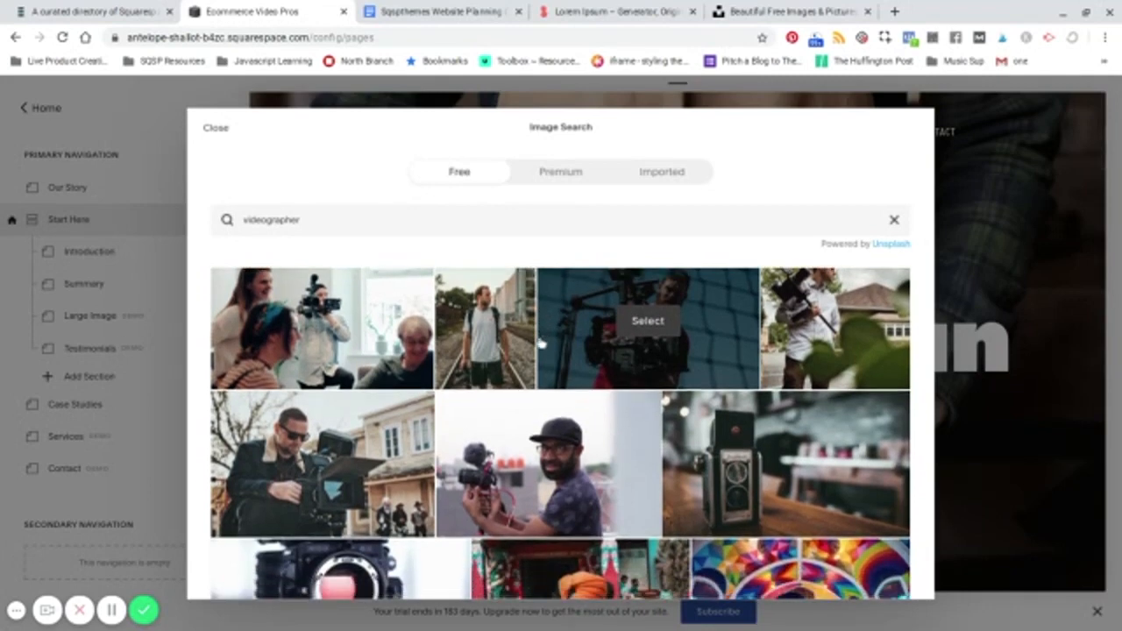
{"action": "scroll", "coordinate": [470, 333], "scroll_direction": "down", "scroll_amount": 1}
{"action": "scroll", "coordinate": [473, 335], "scroll_direction": "up", "scroll_amount": 2}
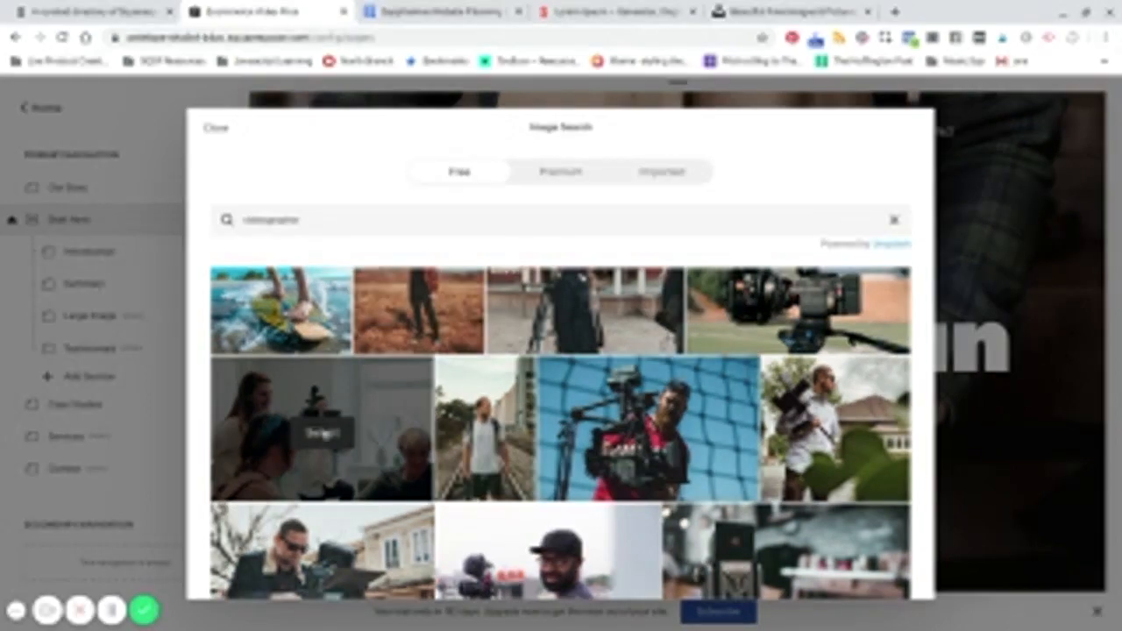
{"action": "left_click", "coordinate": [322, 432]}
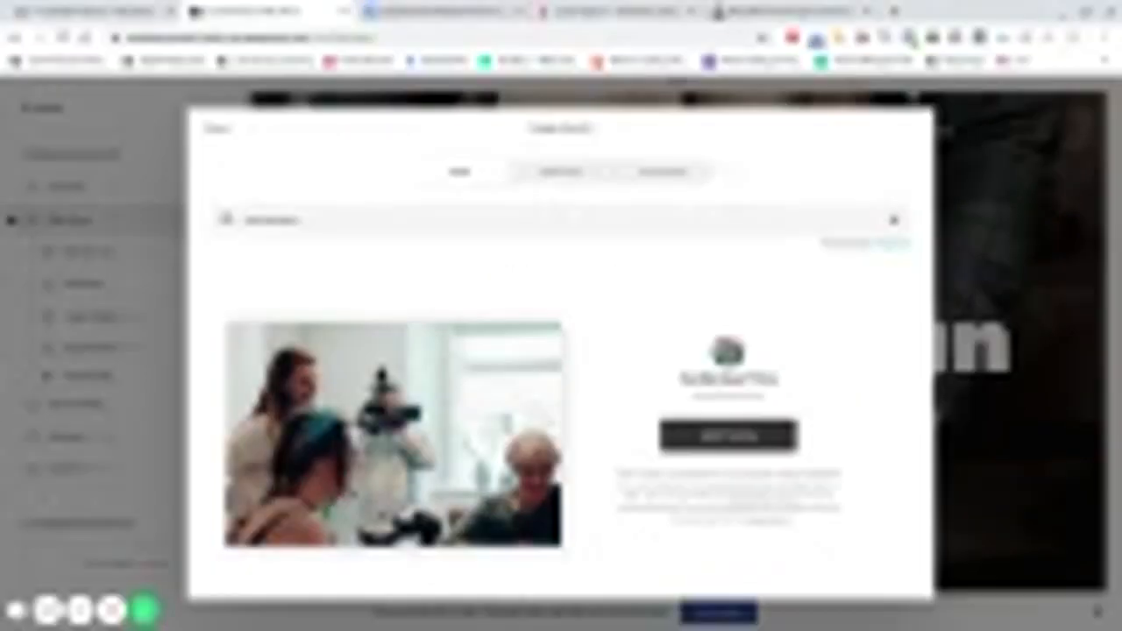
{"action": "left_click", "coordinate": [728, 435]}
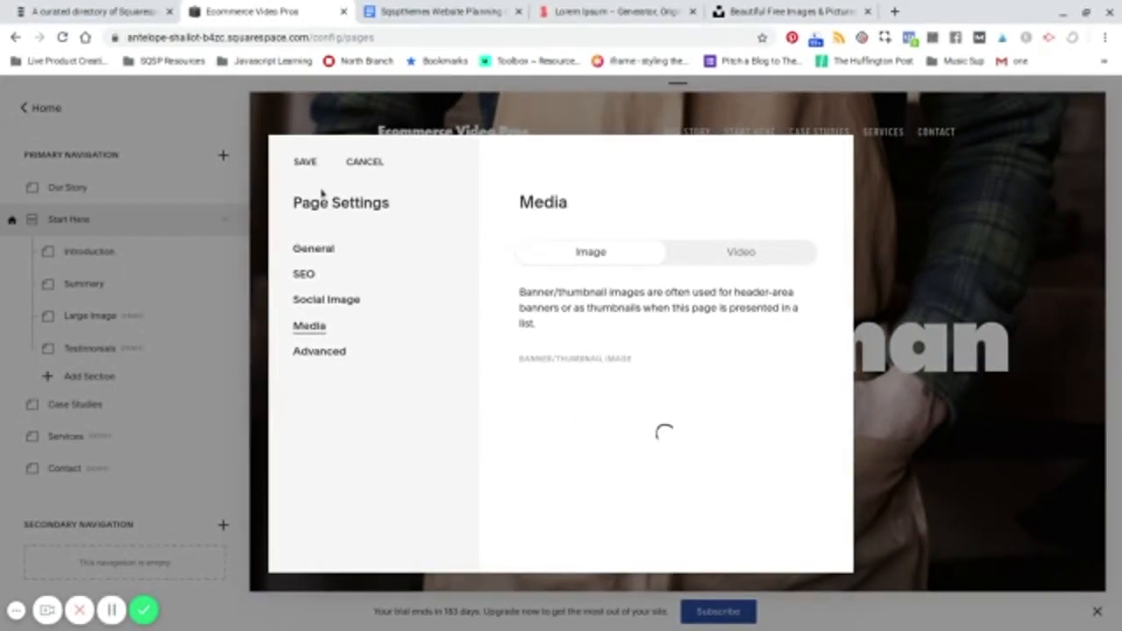
Step: Save the Introduction section's page settings with the new camera operator banner image
{"action": "left_click", "coordinate": [306, 166]}
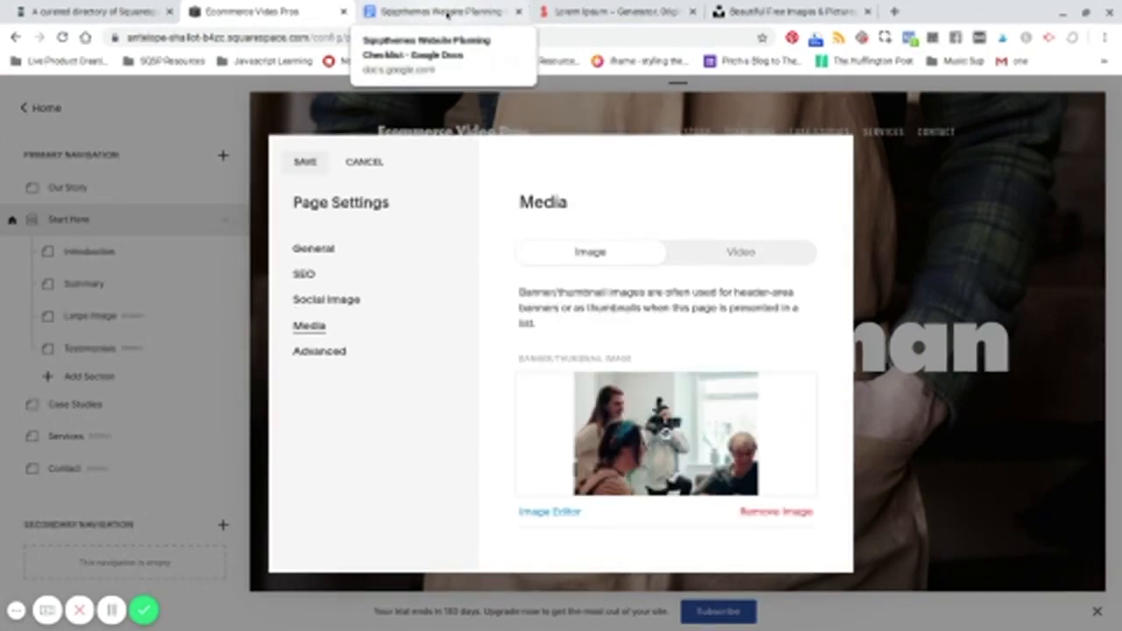
{"action": "left_click", "coordinate": [304, 163]}
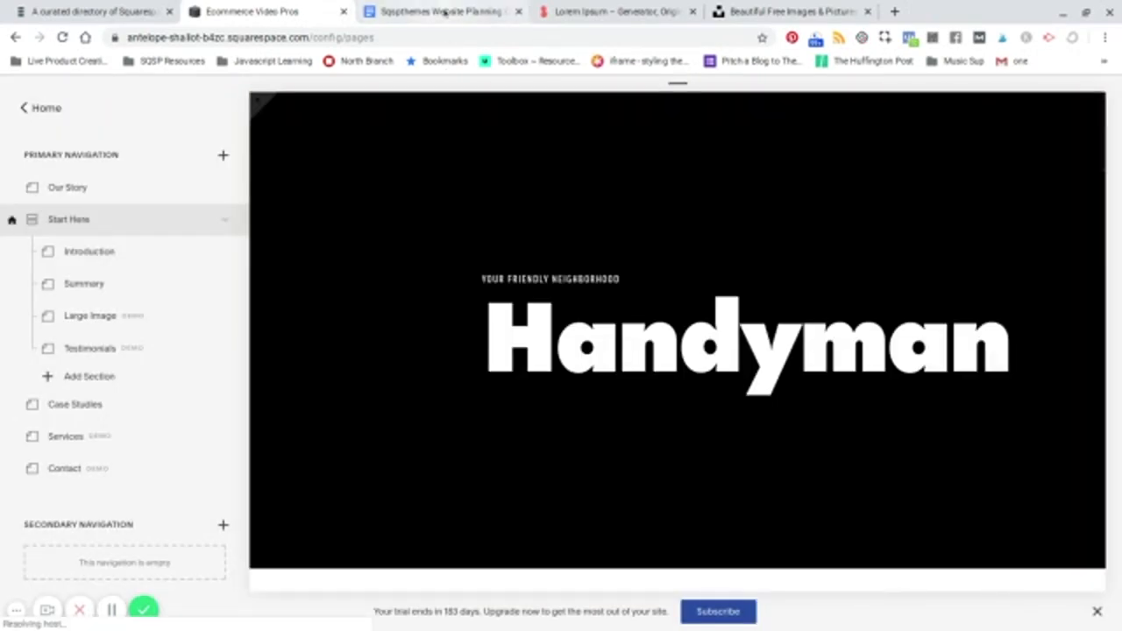
Step: Switch to the planning document in Google Docs and select the Home/Start here headline text for copying
{"action": "left_click", "coordinate": [445, 13]}
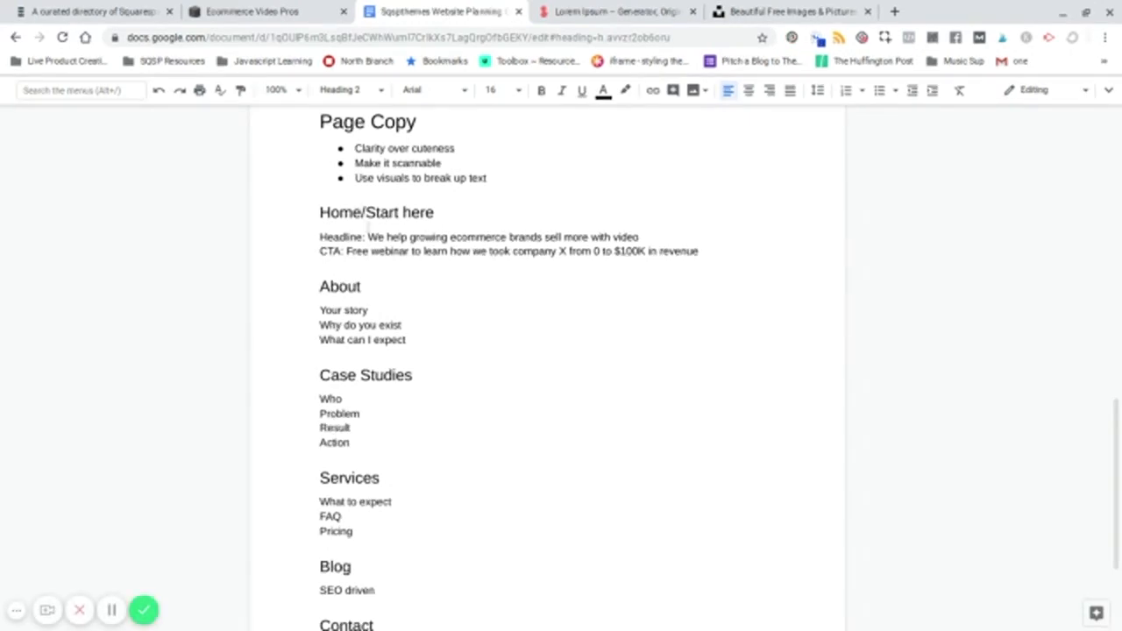
{"action": "double_click", "coordinate": [370, 237]}
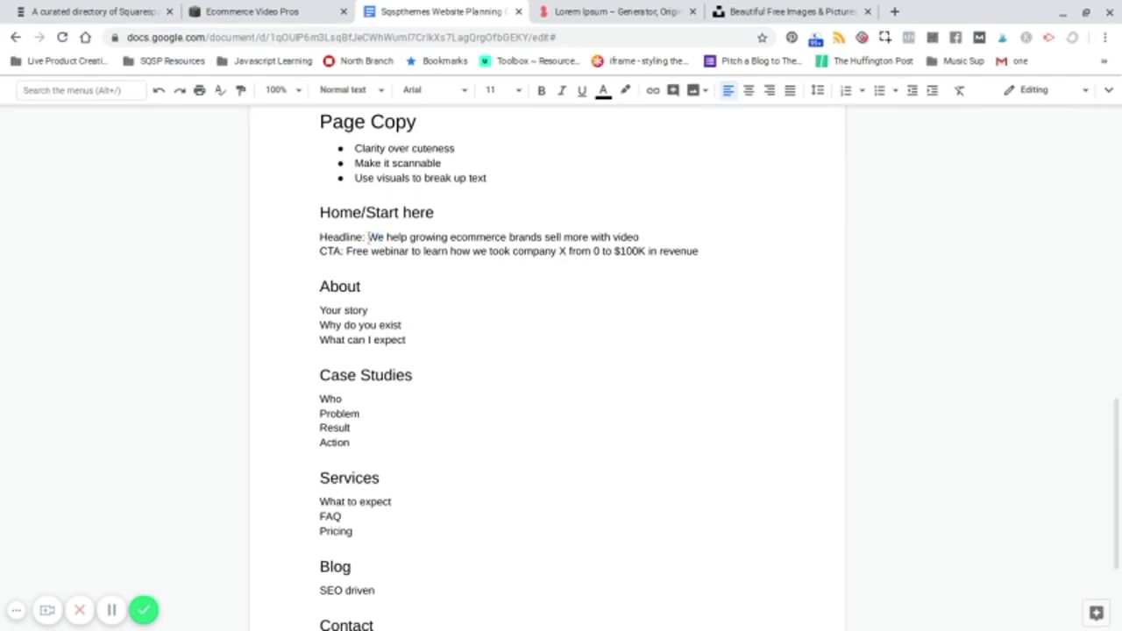
{"action": "left_click_drag", "start_coordinate": [369, 237], "coordinate": [664, 235]}
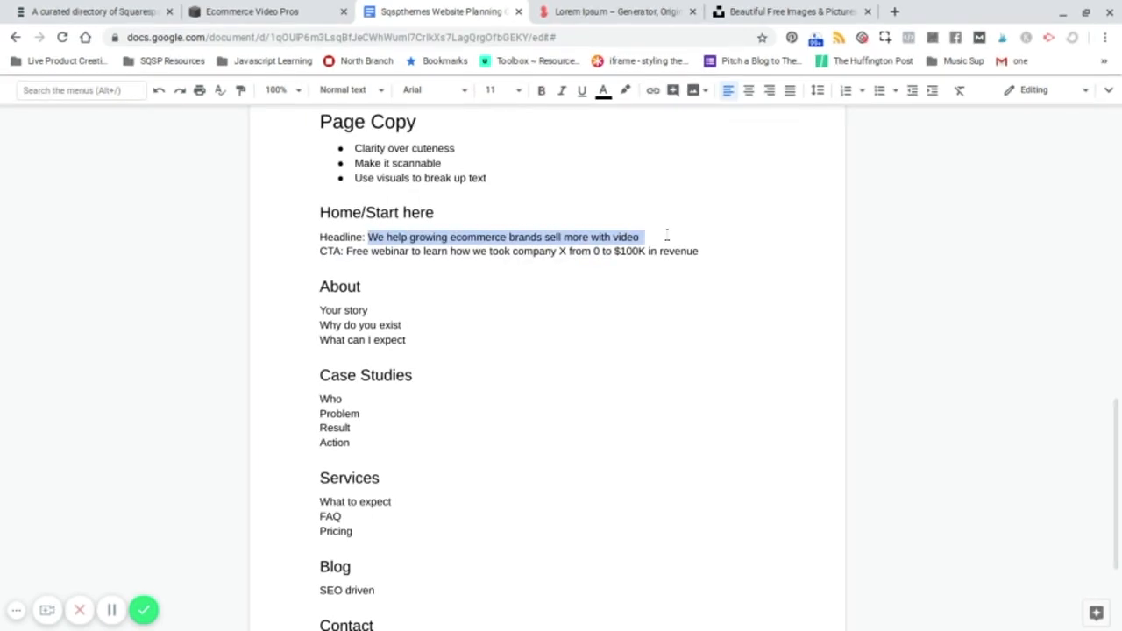
Step: Return to the Squarespace site and replace the Introduction section's text with "We help growing ecommerce brands sell more with video"
{"action": "left_click", "coordinate": [272, 8]}
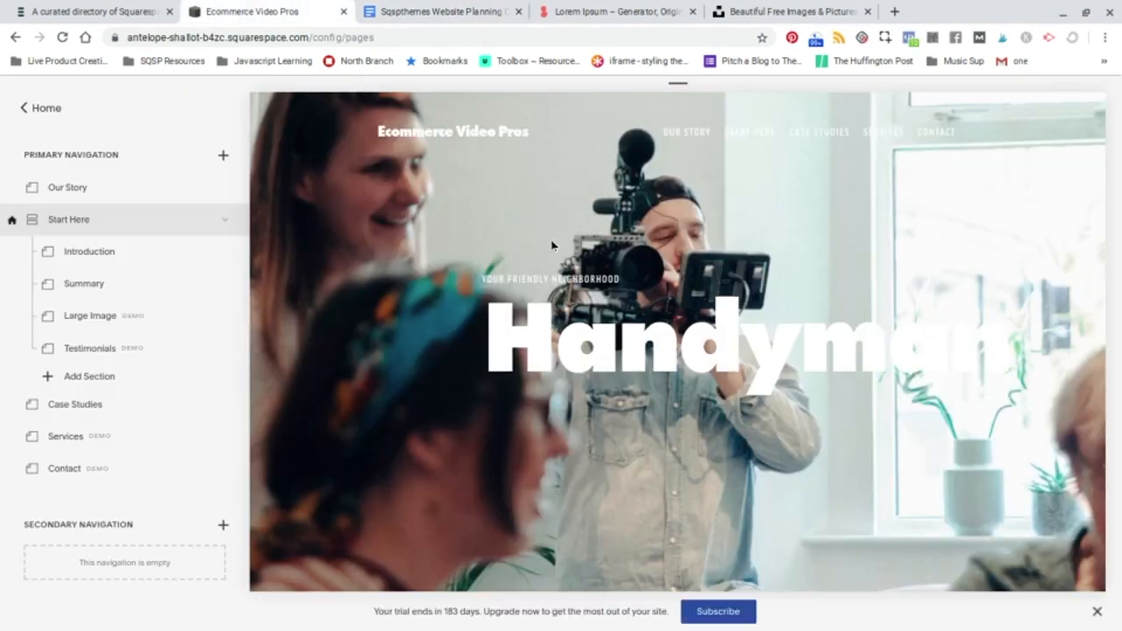
{"action": "mouse_move", "coordinate": [406, 126]}
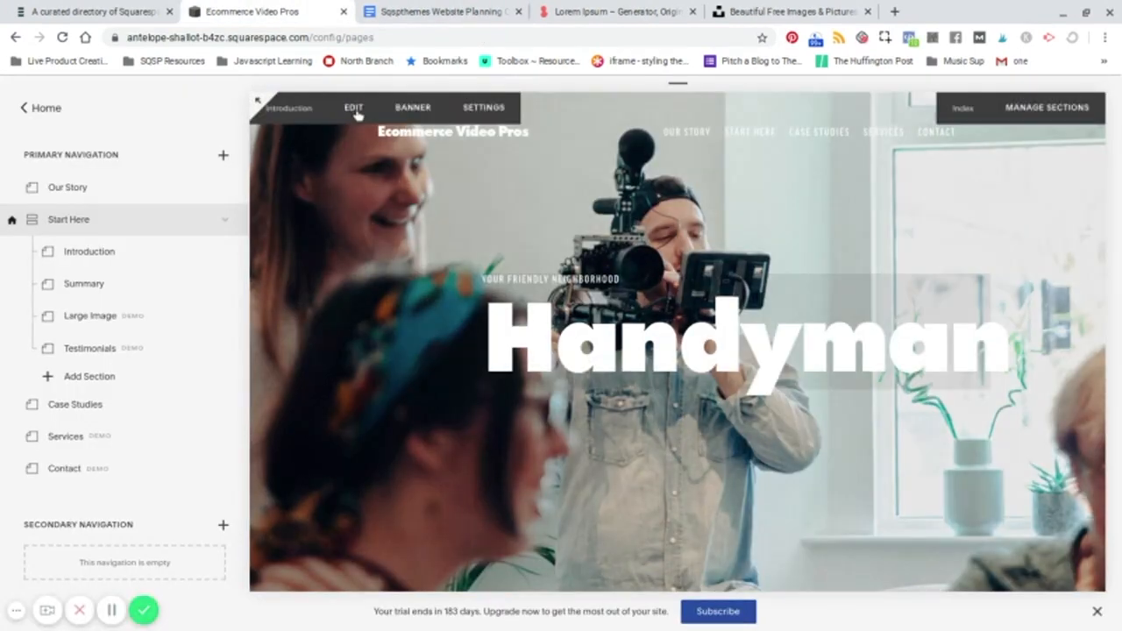
{"action": "left_click", "coordinate": [352, 115]}
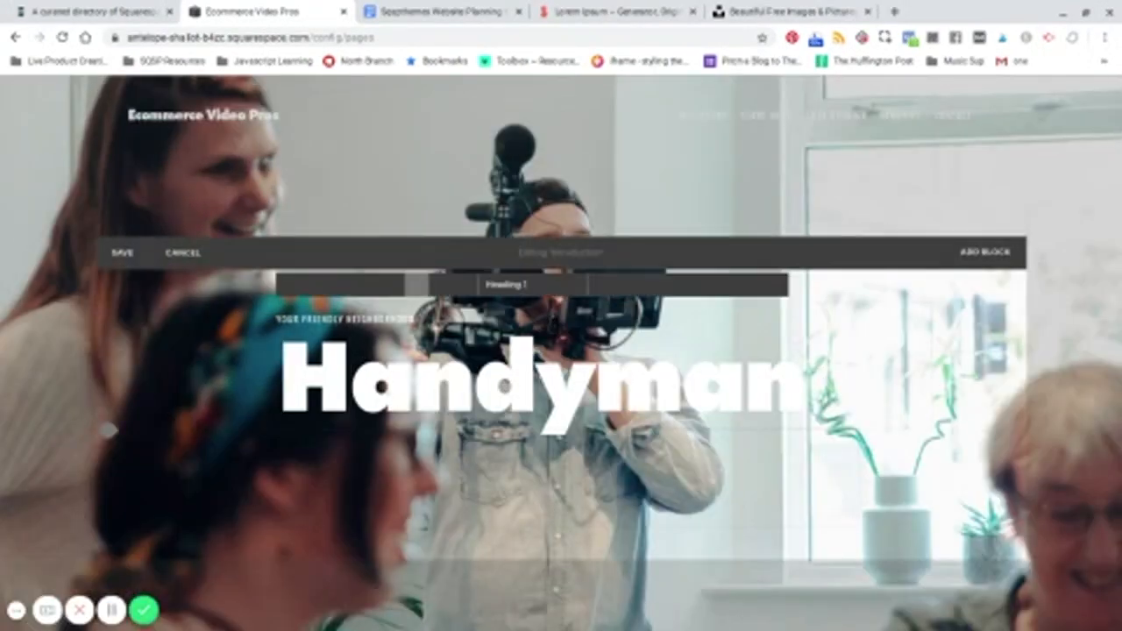
{"action": "type", "text": "We help growing ecommerce brands sell more with video."}
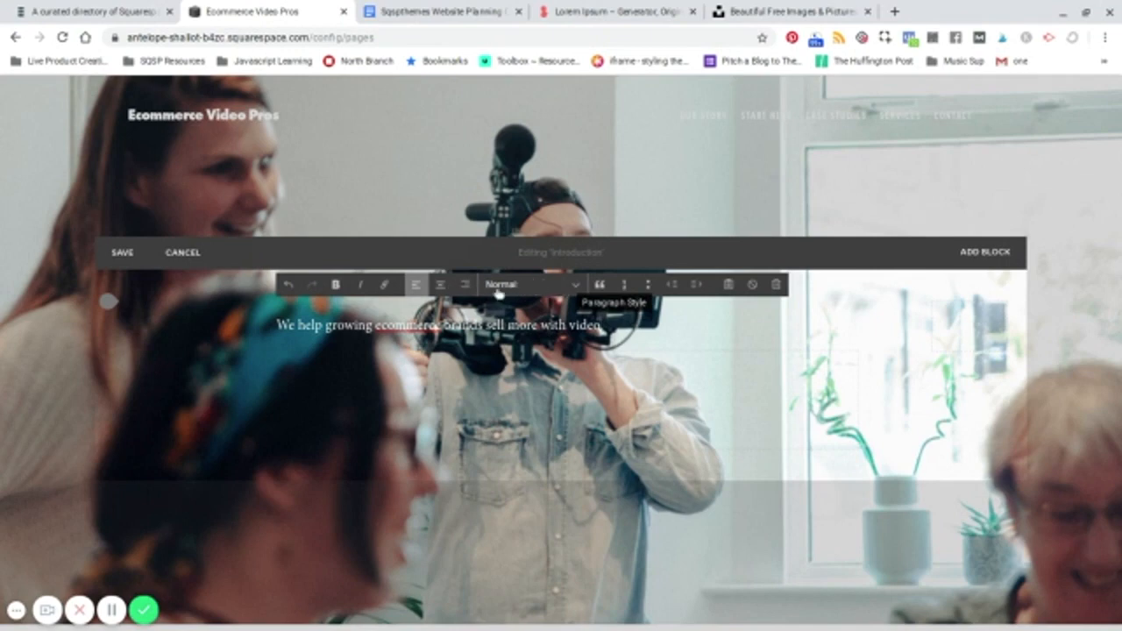
Step: Format the whole headline in the Introduction section as Heading 1
{"action": "triple_click", "coordinate": [360, 312]}
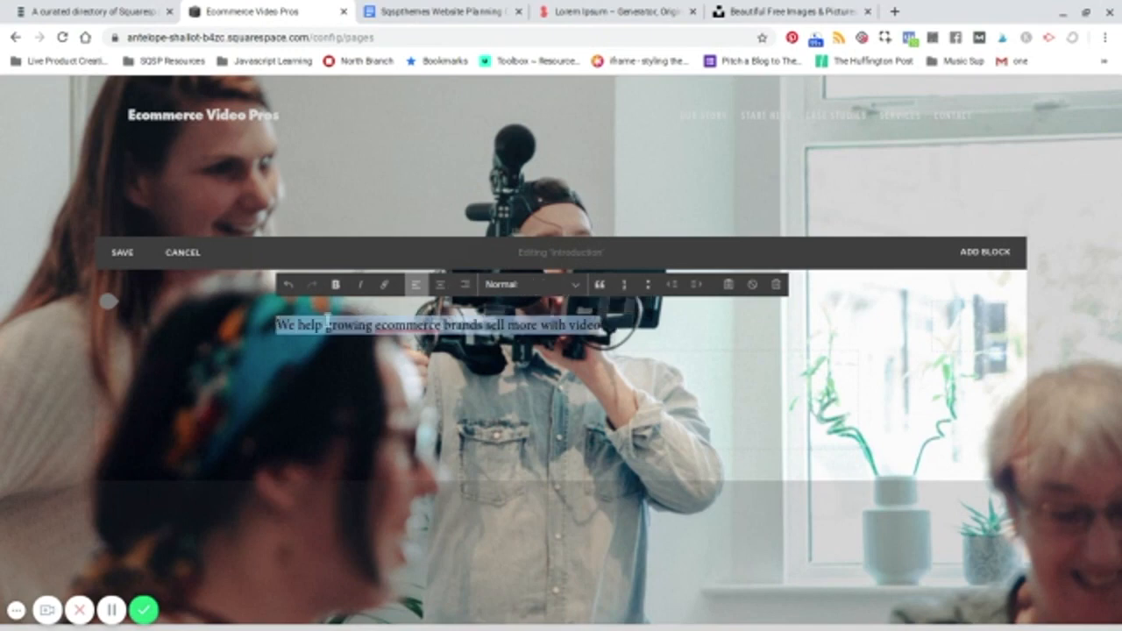
{"action": "left_click", "coordinate": [518, 286]}
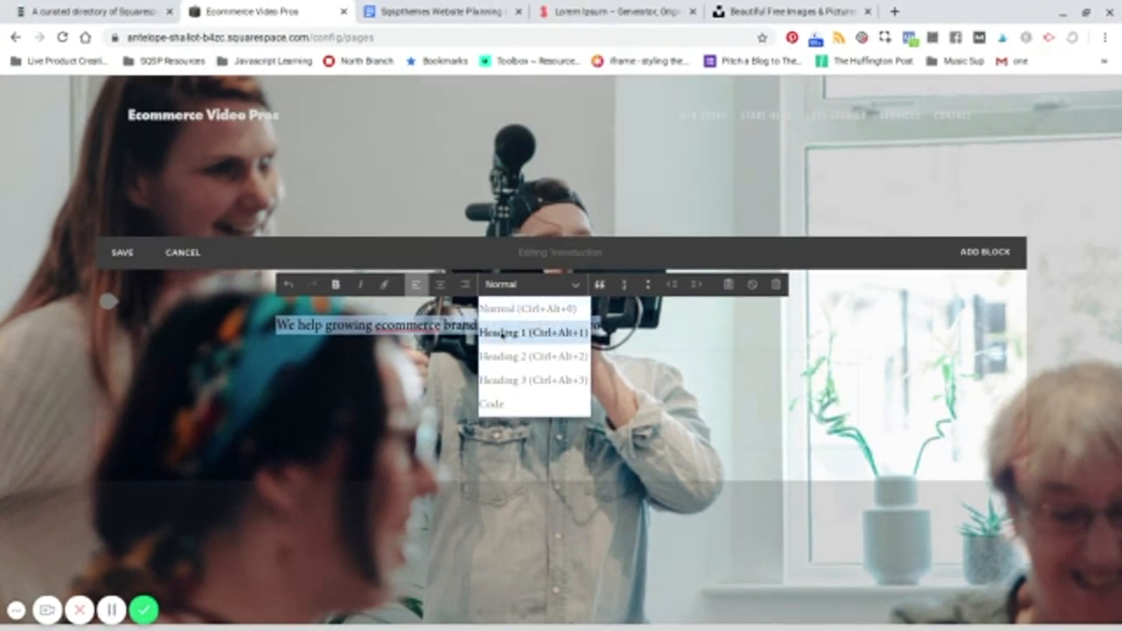
{"action": "left_click", "coordinate": [502, 334]}
{"action": "scroll", "coordinate": [526, 395], "scroll_direction": "down", "scroll_amount": 2}
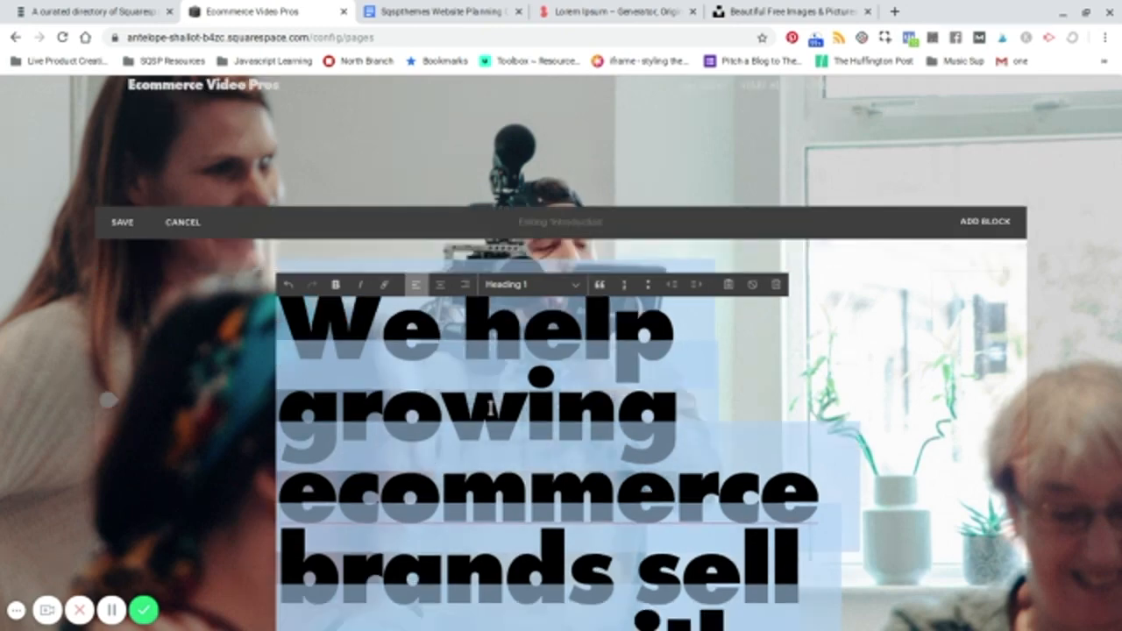
{"action": "scroll", "coordinate": [562, 395], "scroll_direction": "down", "scroll_amount": 3}
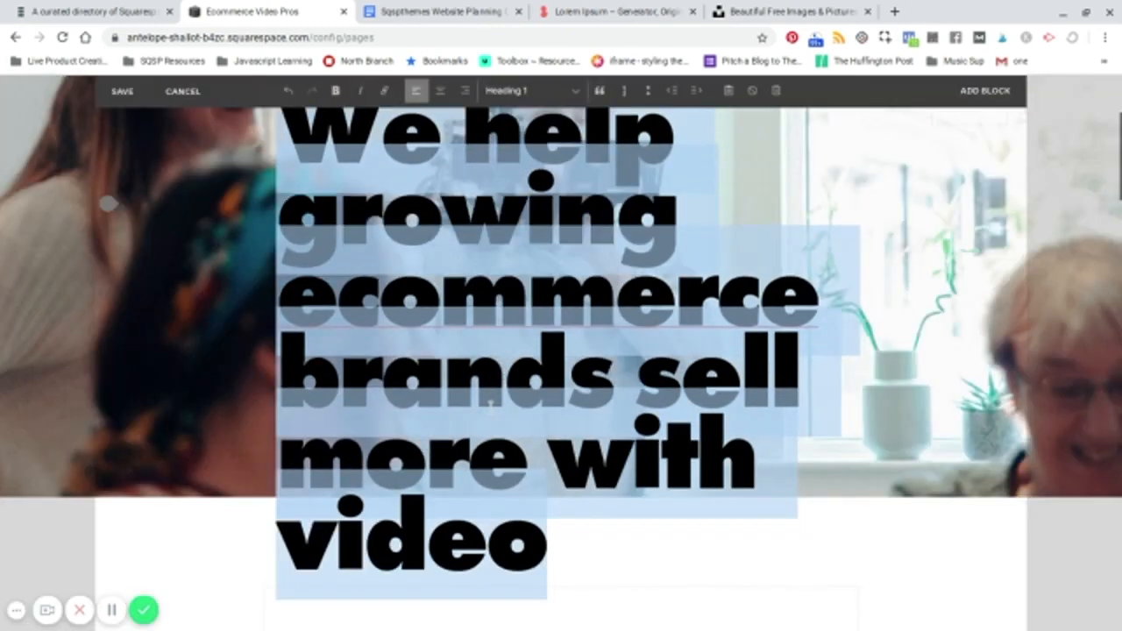
{"action": "left_click", "coordinate": [492, 406]}
{"action": "scroll", "coordinate": [491, 406], "scroll_direction": "up", "scroll_amount": 3}
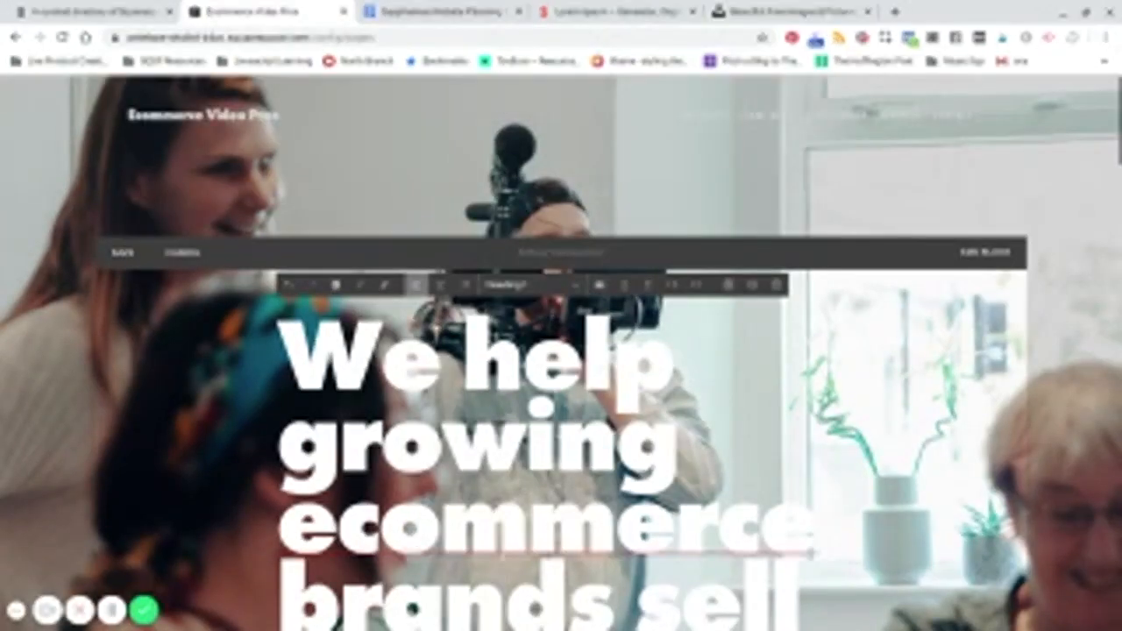
Step: Try the Heading 2 style on the Introduction headline, and set it back to Heading 1
{"action": "left_click", "coordinate": [573, 286]}
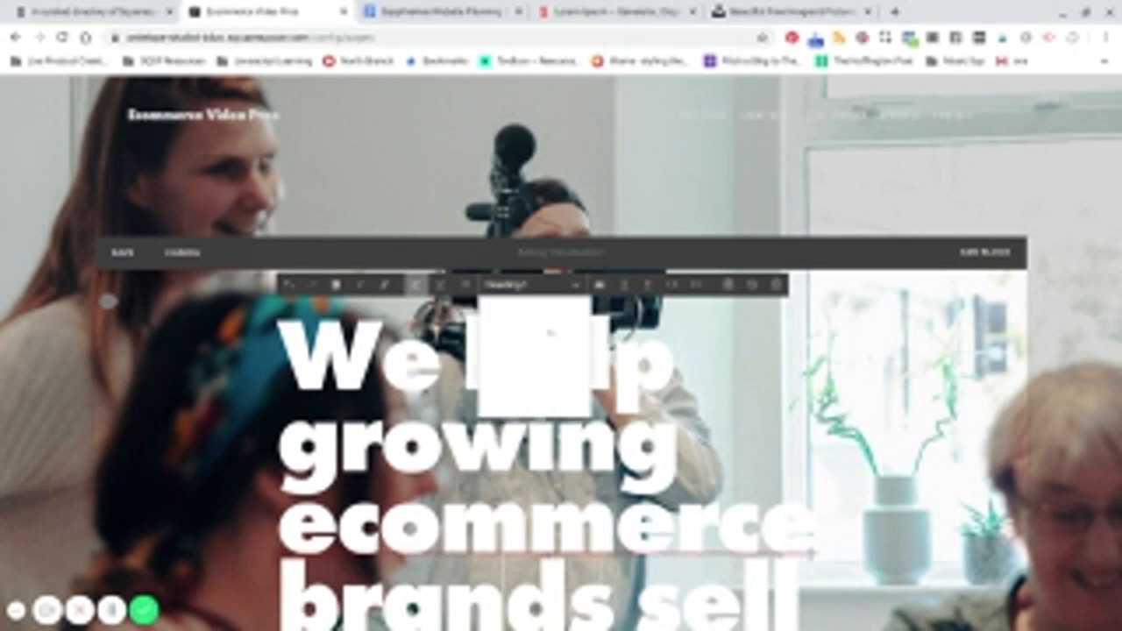
{"action": "left_click", "coordinate": [553, 354]}
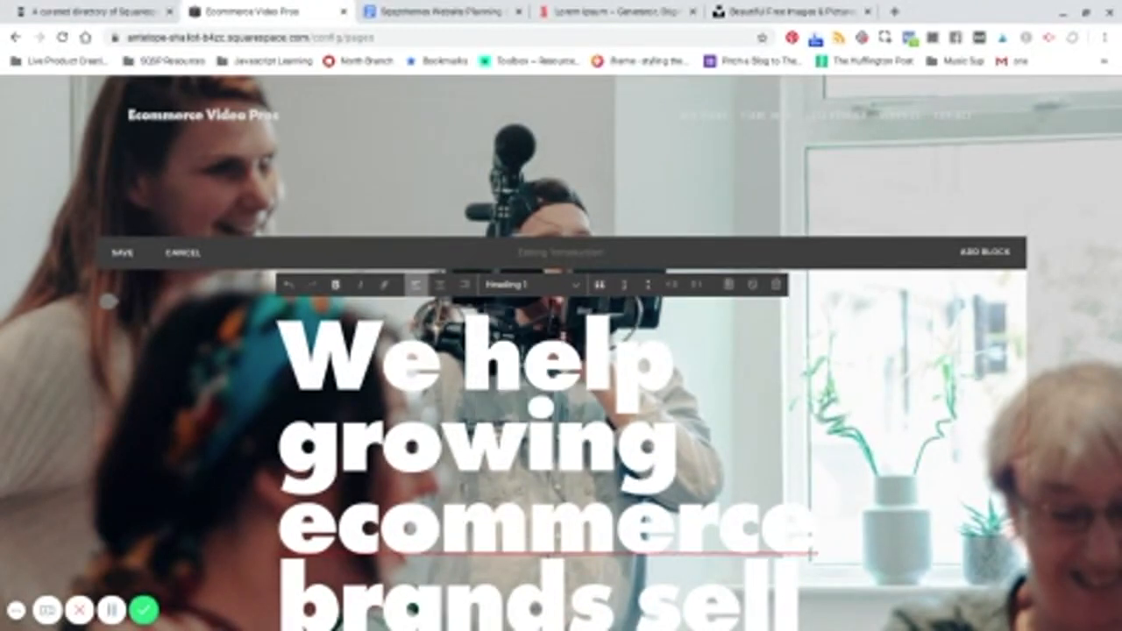
{"action": "left_click", "coordinate": [567, 291]}
{"action": "left_click", "coordinate": [559, 357]}
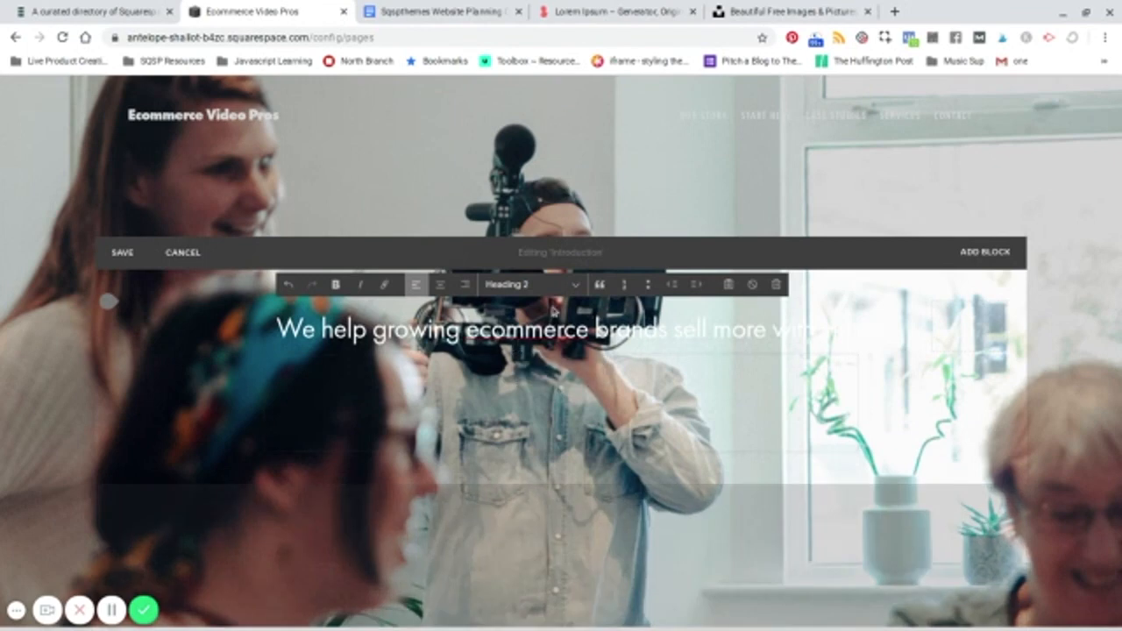
{"action": "left_click", "coordinate": [574, 292]}
{"action": "left_click", "coordinate": [535, 307]}
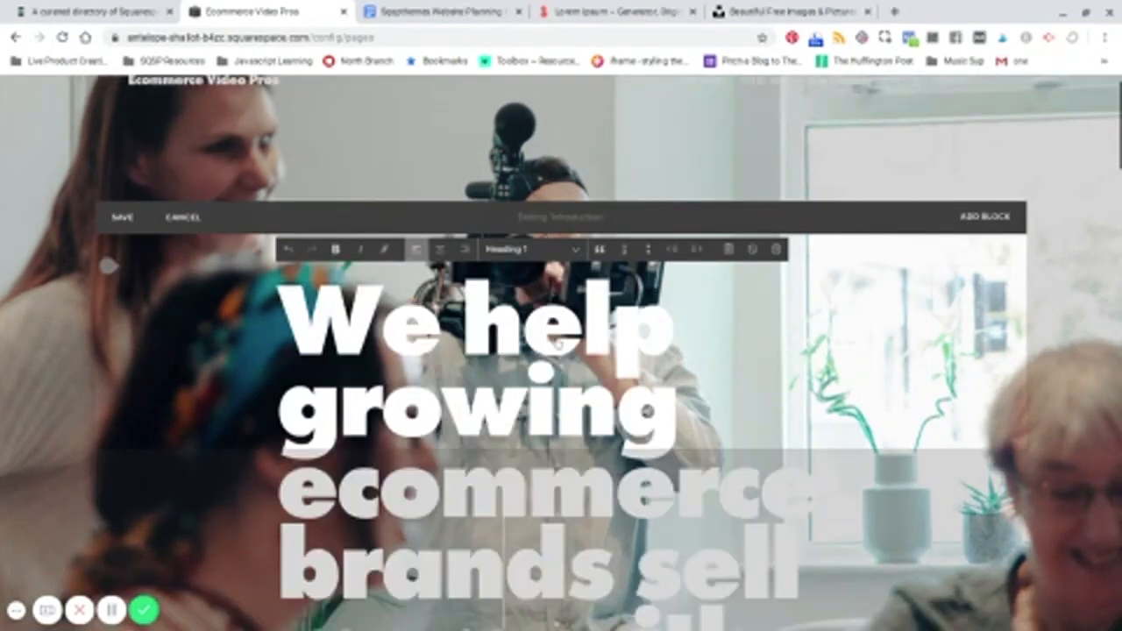
{"action": "scroll", "coordinate": [562, 351], "scroll_direction": "down", "scroll_amount": 5}
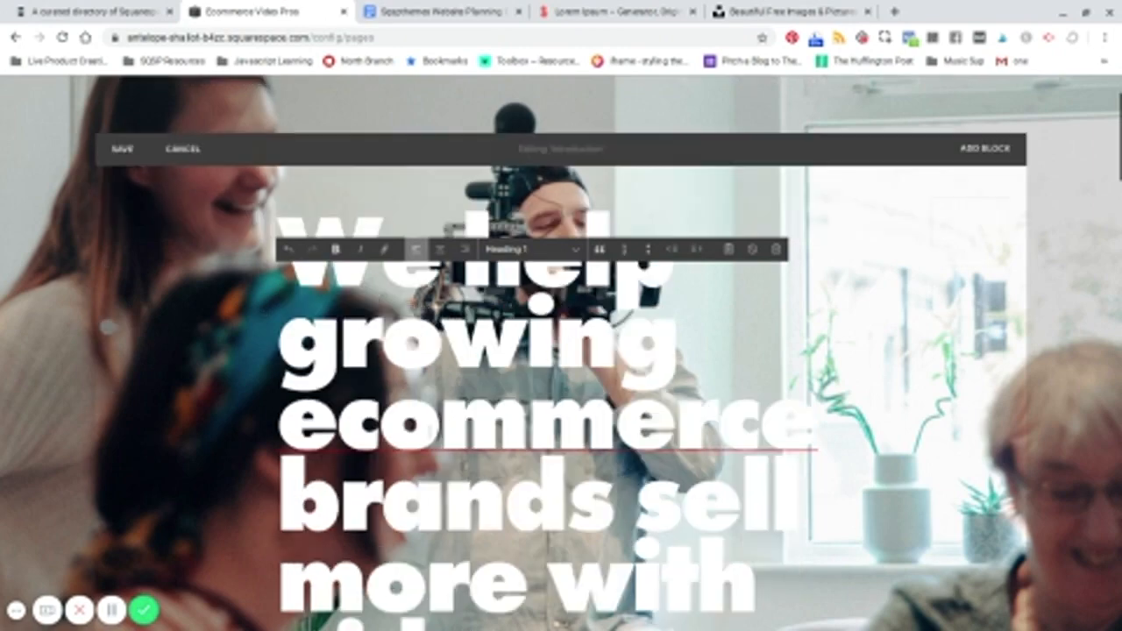
{"action": "scroll", "coordinate": [561, 351], "scroll_direction": "up", "scroll_amount": 5}
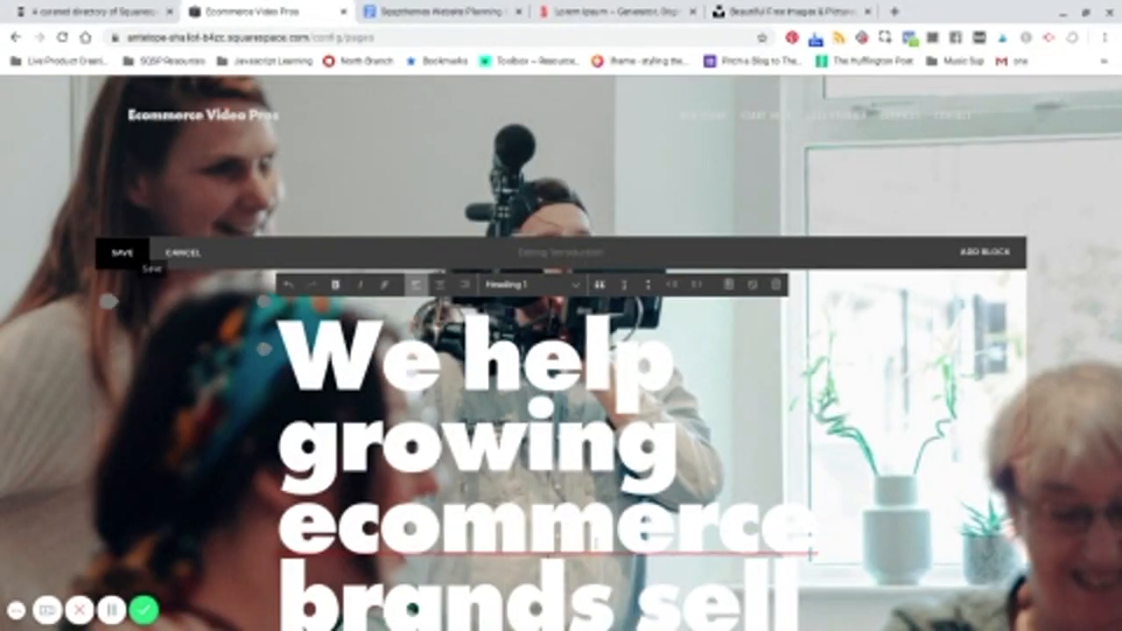
Step: Remove the empty spacer block below the headline and save the Introduction section
{"action": "scroll", "coordinate": [538, 204], "scroll_direction": "down", "scroll_amount": 6}
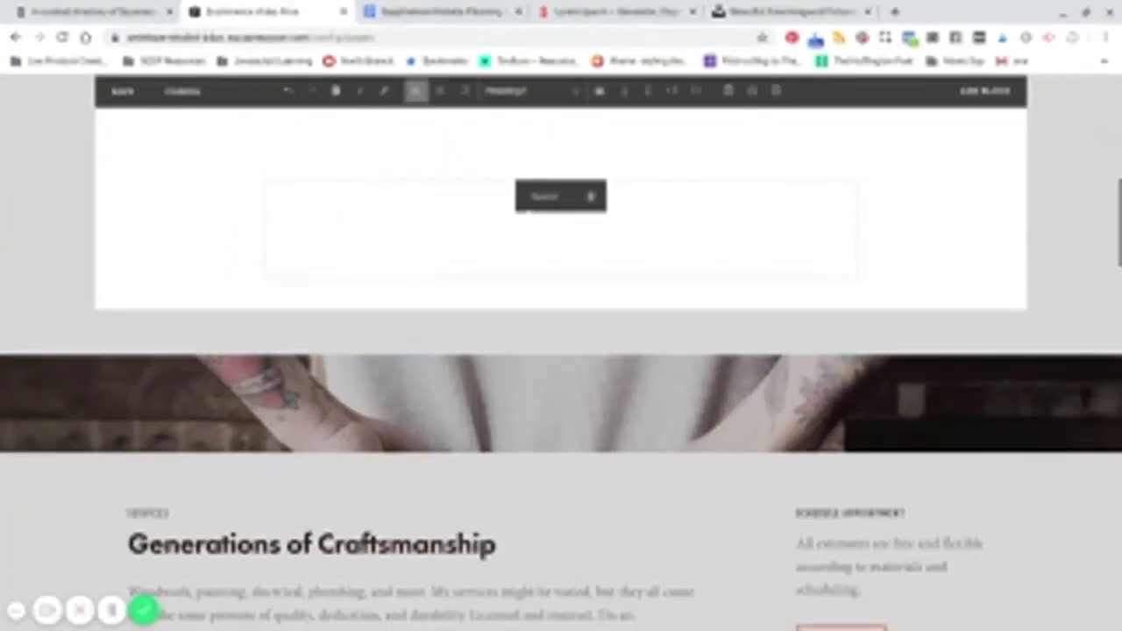
{"action": "left_click", "coordinate": [590, 197]}
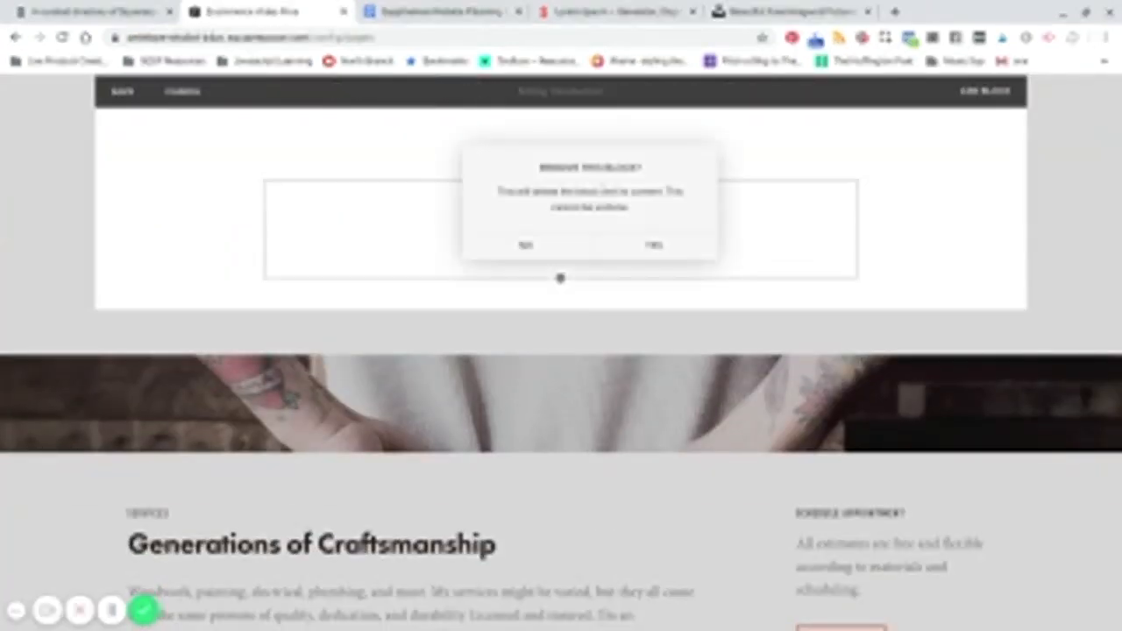
{"action": "left_click", "coordinate": [651, 243]}
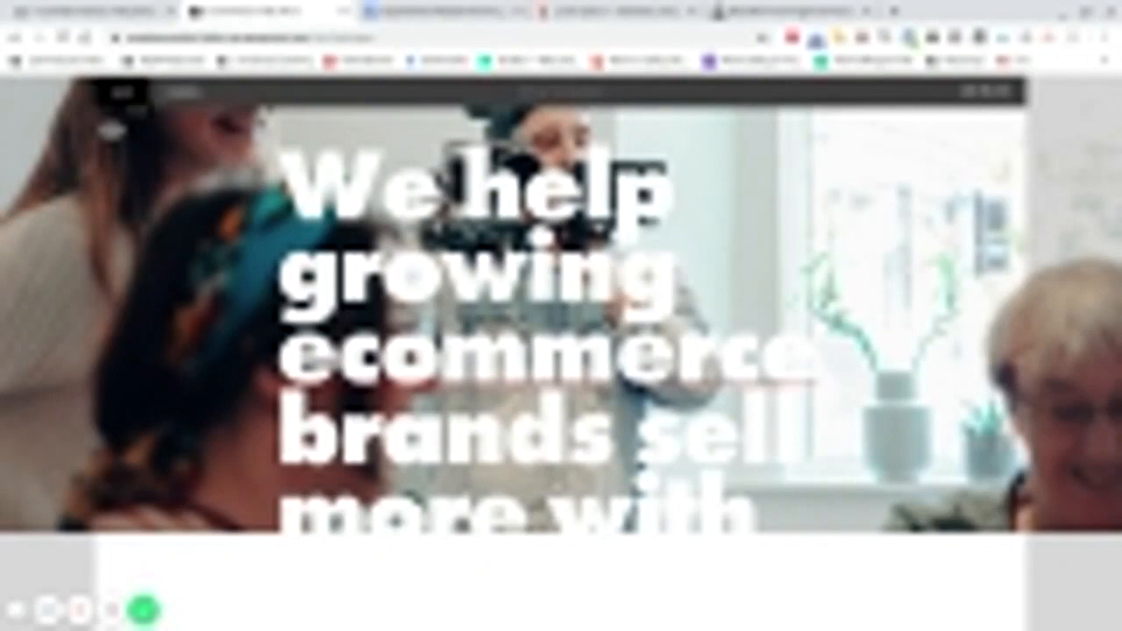
{"action": "left_click", "coordinate": [128, 96]}
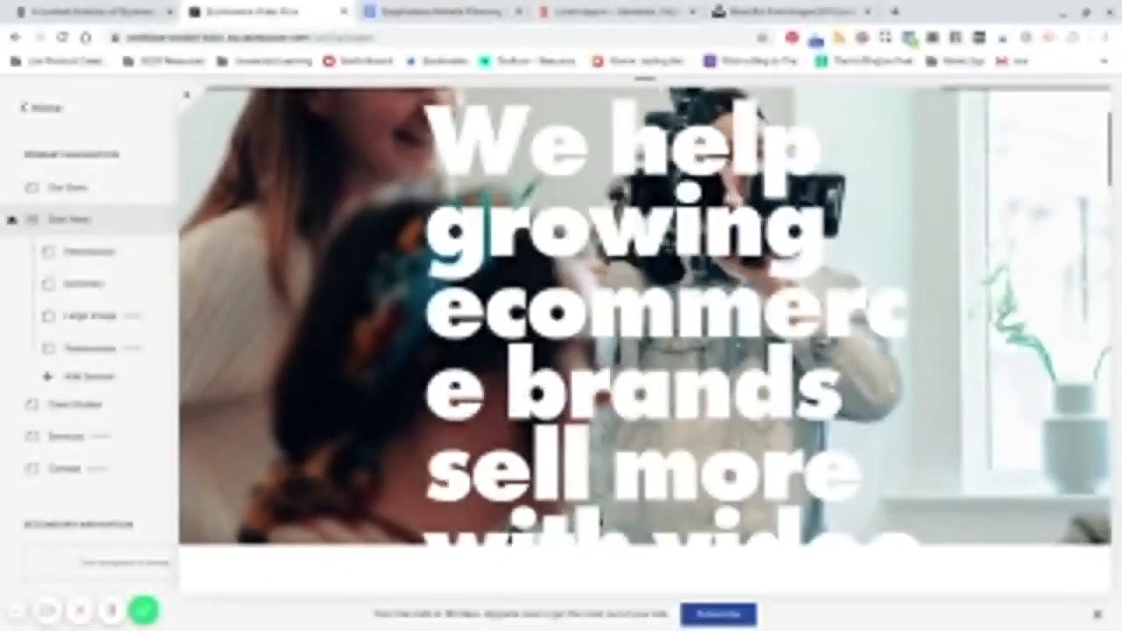
Step: Switch to the planning document and copy the CTA text "Free webinar to learn how we took company X from 0 to $100K in revenue"
{"action": "scroll", "coordinate": [678, 340], "scroll_direction": "down", "scroll_amount": 6}
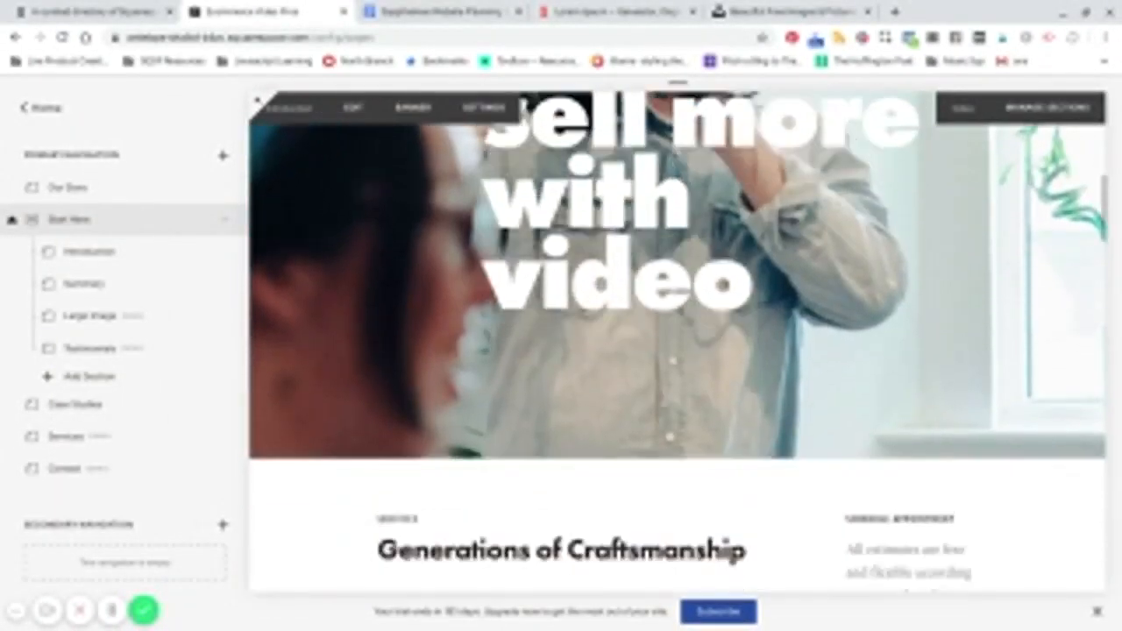
{"action": "scroll", "coordinate": [447, 250], "scroll_direction": "down", "scroll_amount": 3}
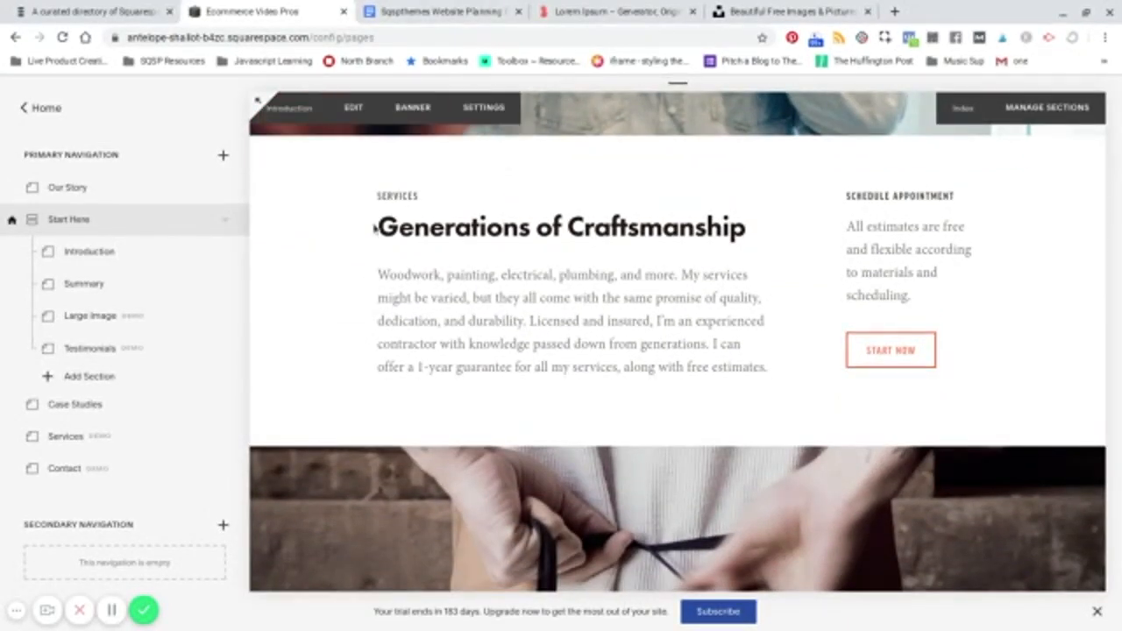
{"action": "left_click", "coordinate": [438, 10]}
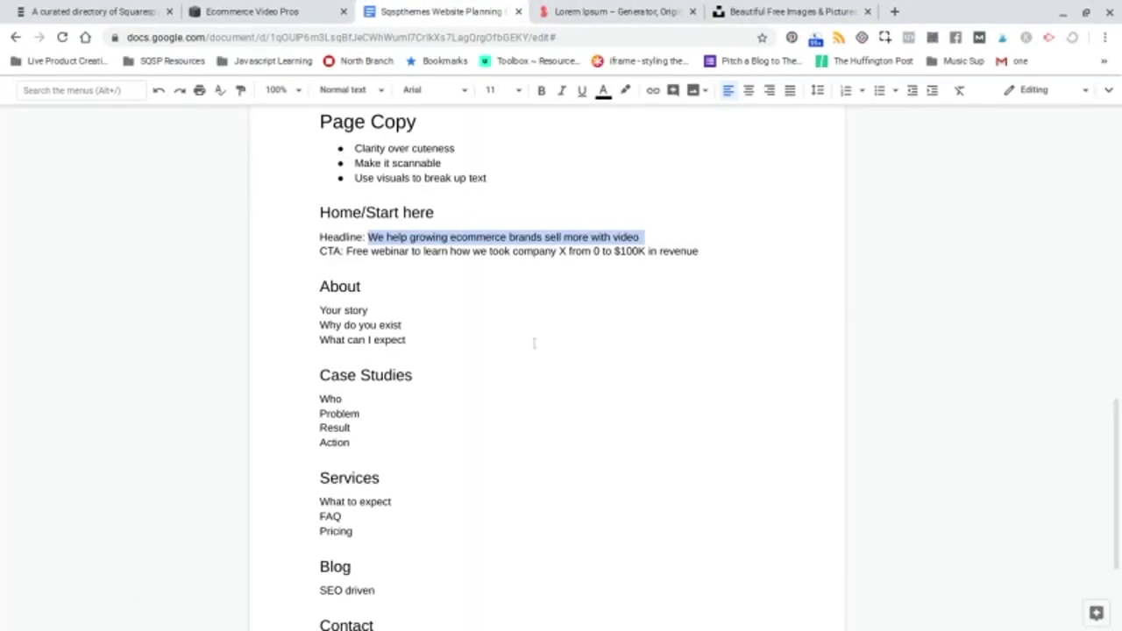
{"action": "left_click", "coordinate": [345, 251]}
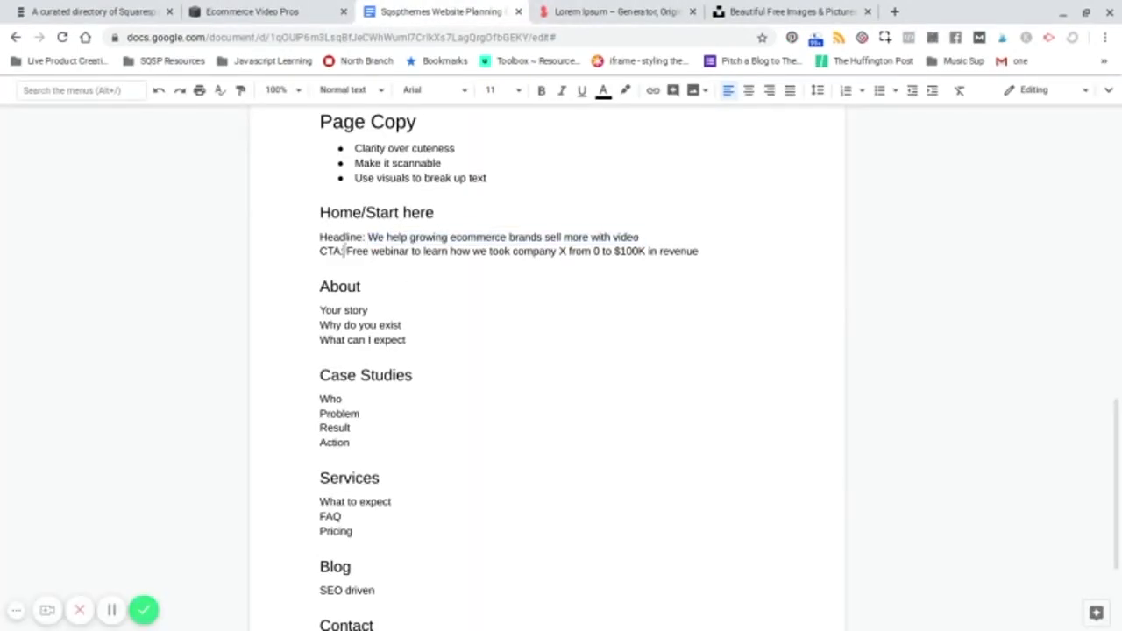
{"action": "left_click_drag", "start_coordinate": [362, 253], "coordinate": [707, 252]}
{"action": "key", "text": "ctrl+c"}
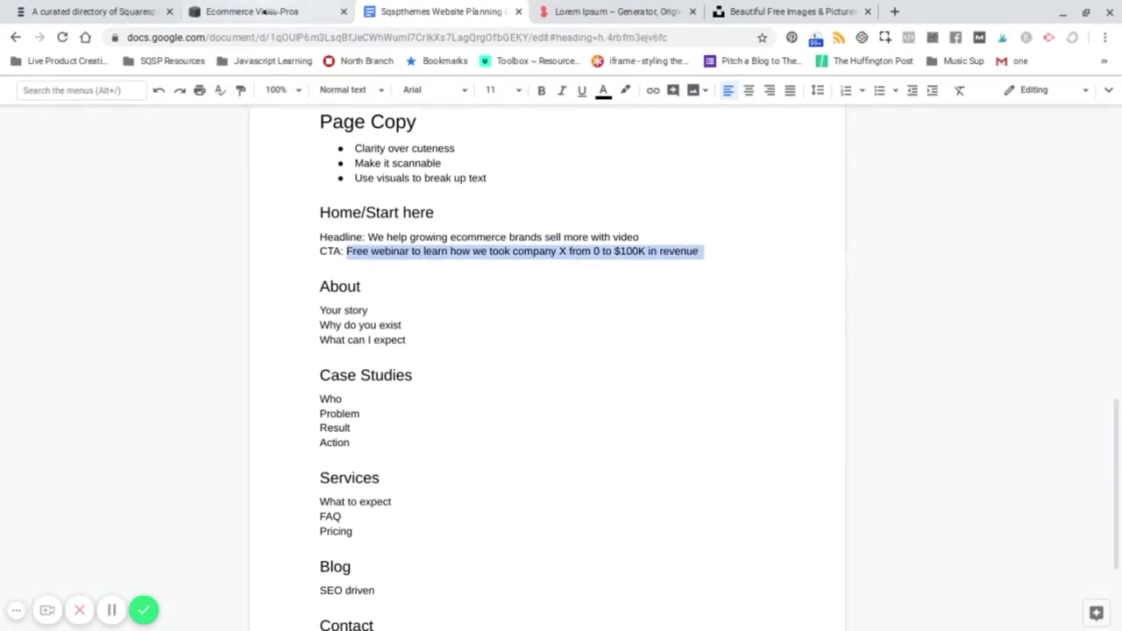
Step: Switch back to the Squarespace site editor and open the Summary section of the Start Here page for editing
{"action": "left_click", "coordinate": [253, 14]}
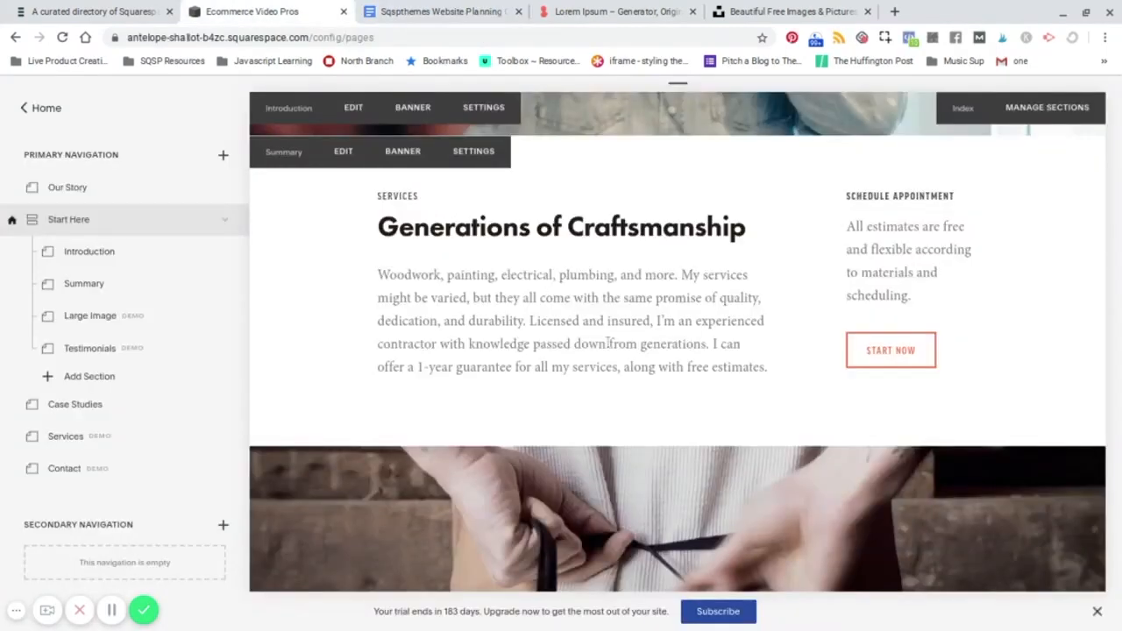
{"action": "scroll", "coordinate": [609, 343], "scroll_direction": "down", "scroll_amount": 9}
{"action": "scroll", "coordinate": [608, 343], "scroll_direction": "down", "scroll_amount": 2}
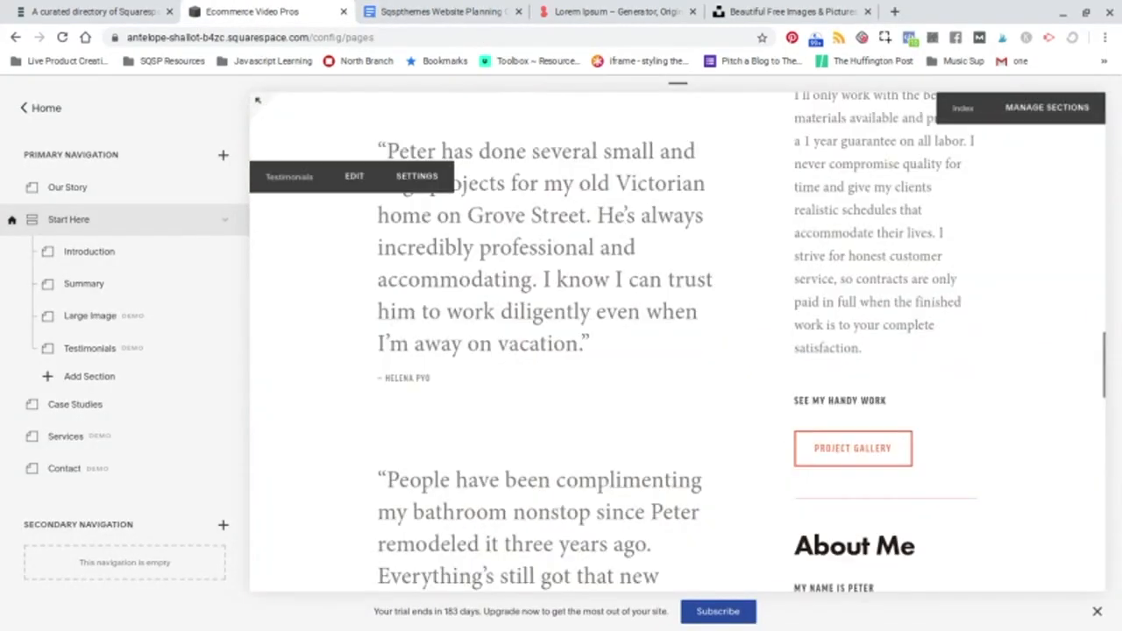
{"action": "scroll", "coordinate": [609, 343], "scroll_direction": "up", "scroll_amount": 8}
{"action": "scroll", "coordinate": [360, 289], "scroll_direction": "up", "scroll_amount": 4}
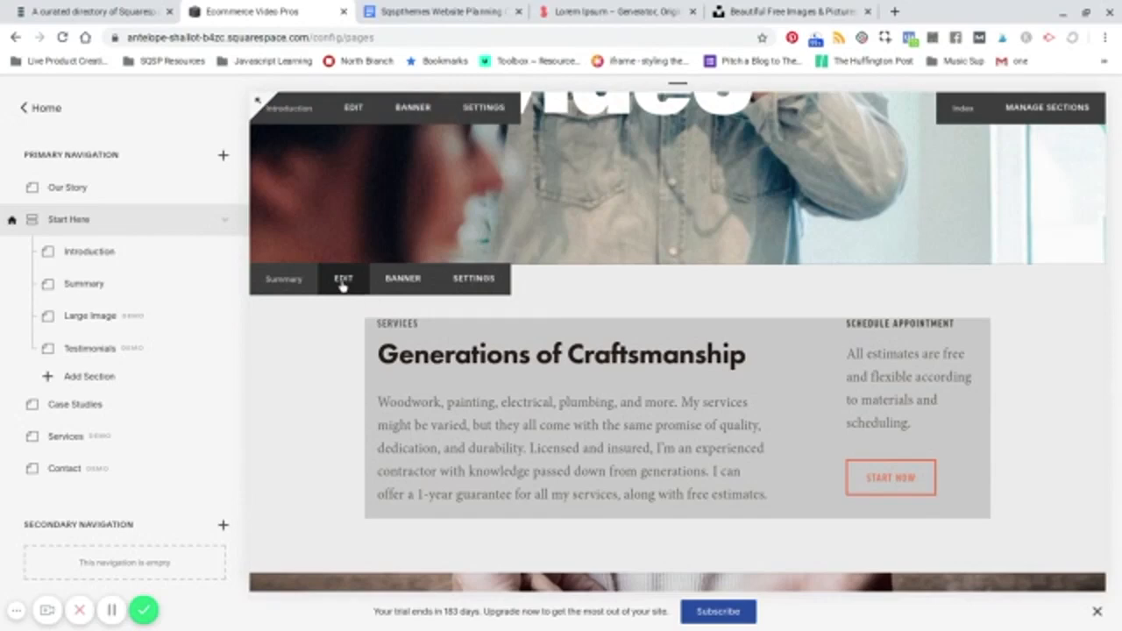
{"action": "left_click", "coordinate": [343, 281]}
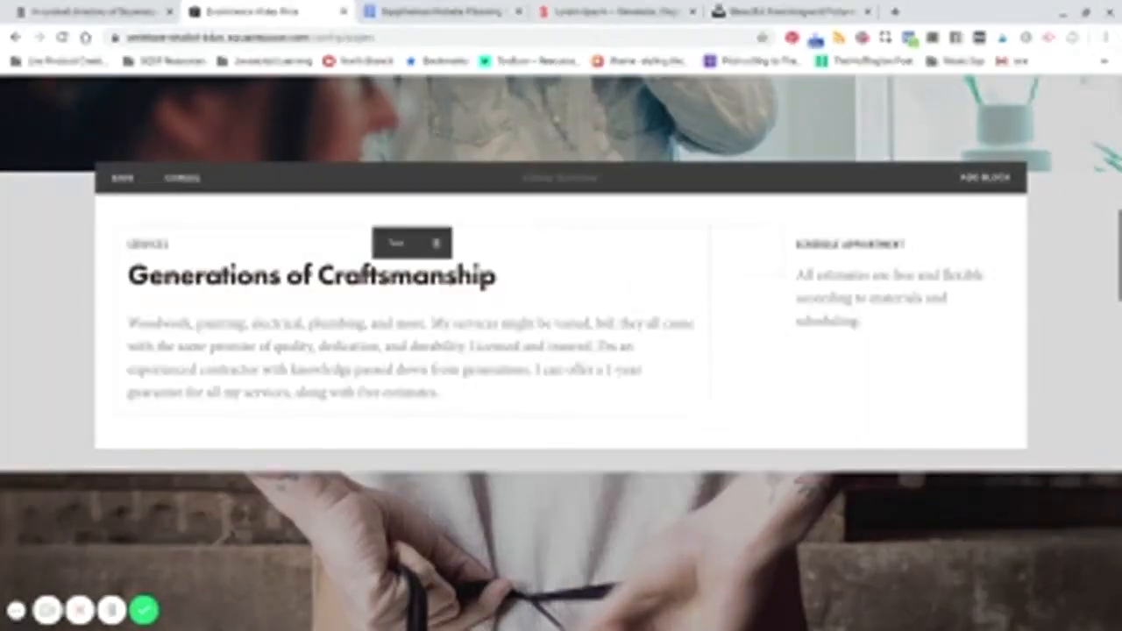
Step: Replace the "Schedule Appointment" heading in the Summary section with "SIGN UP FOR OUR FREE WEBINAR"
{"action": "left_click", "coordinate": [827, 276]}
{"action": "double_click", "coordinate": [872, 244]}
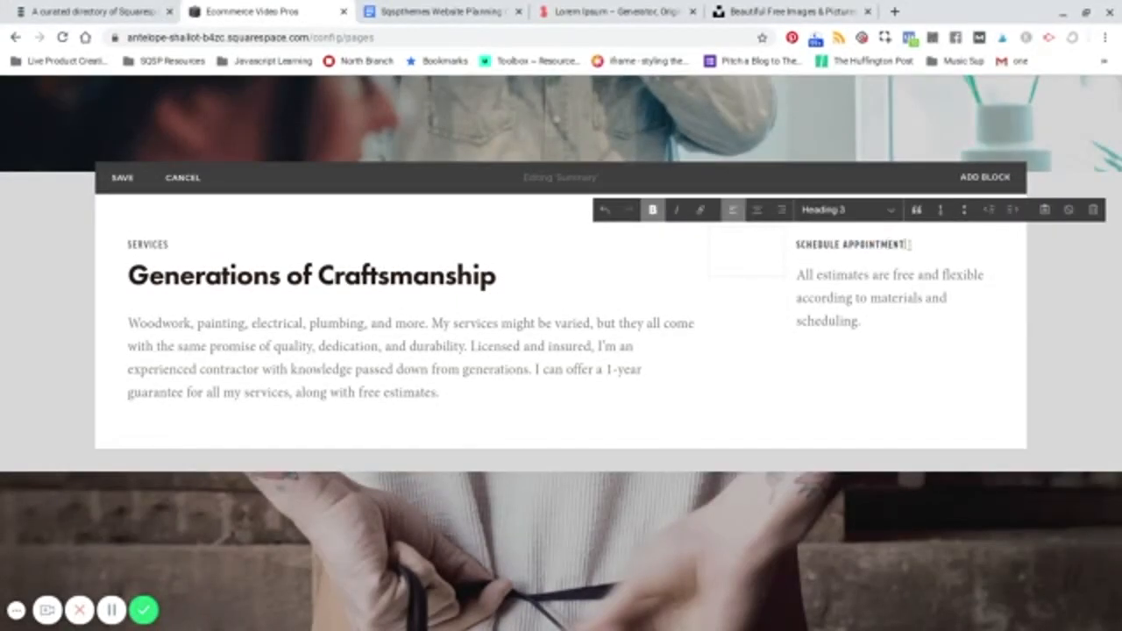
{"action": "left_click_drag", "start_coordinate": [904, 244], "coordinate": [790, 244]}
{"action": "type", "text": "$1"}
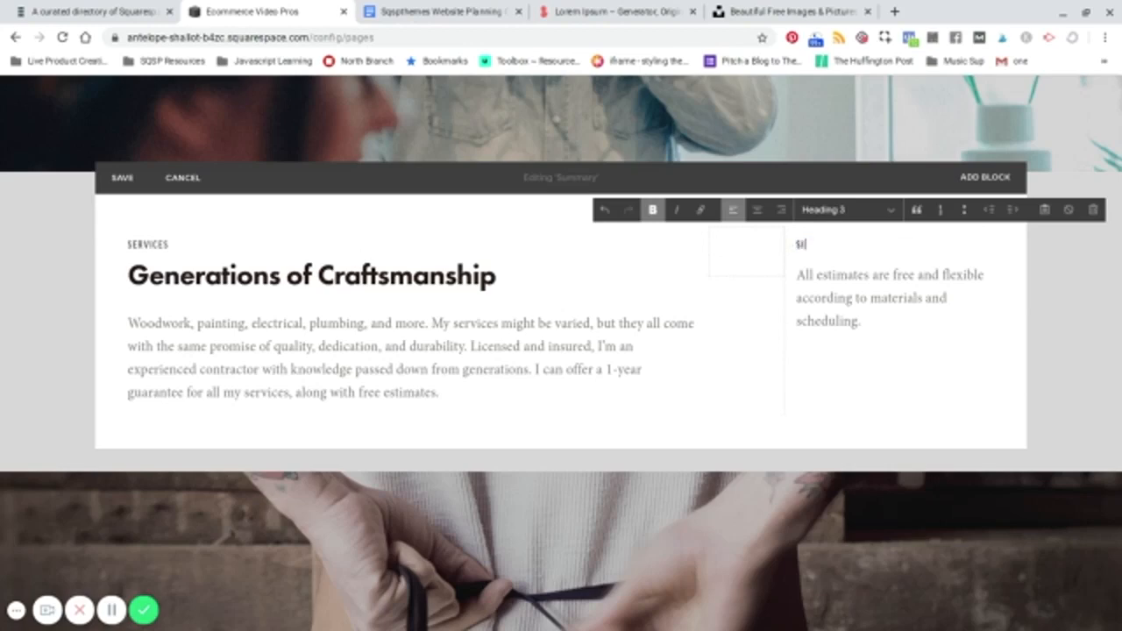
{"action": "type", "text": "GN UP FOR O"}
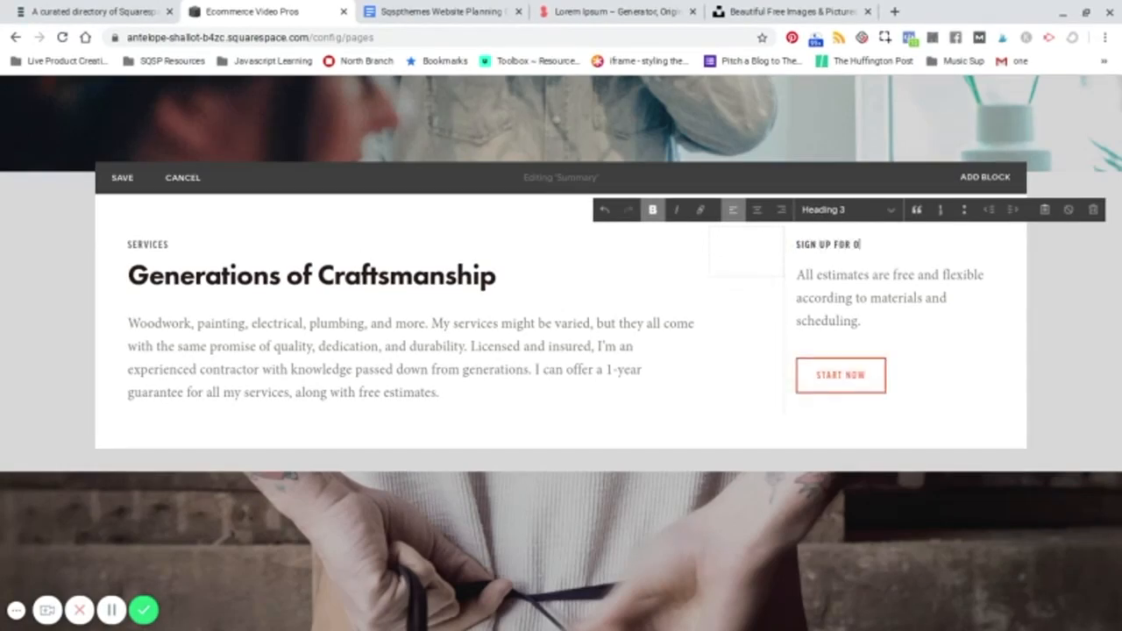
{"action": "type", "text": "UR FREE WEBINAR"}
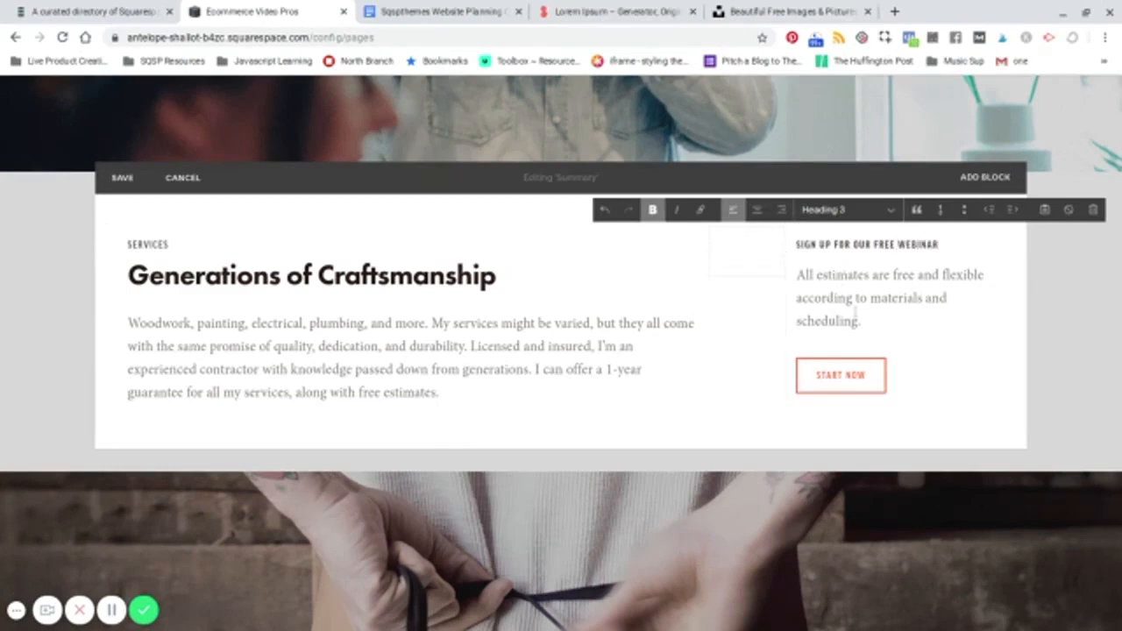
Step: Replace the estimates paragraph with the copied CTA, reworded as "Learn how we took company X from 0 to $100K in revenue using Facebook Video Ads"
{"action": "left_click_drag", "start_coordinate": [865, 320], "coordinate": [797, 274]}
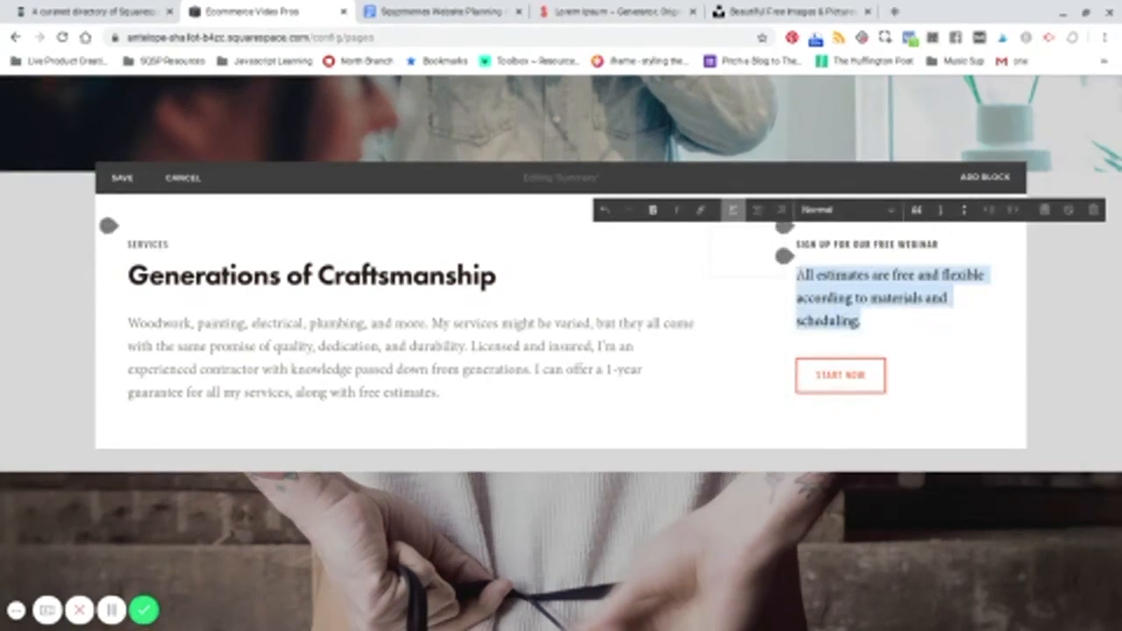
{"action": "key", "text": "ctrl+v"}
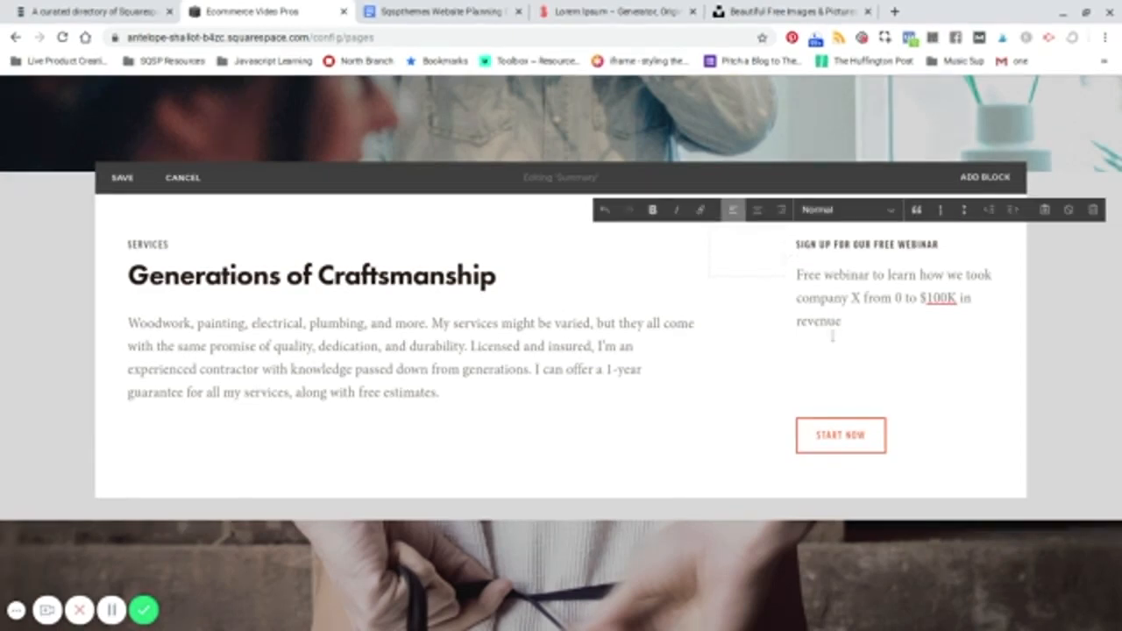
{"action": "key", "text": "BackSpace"}
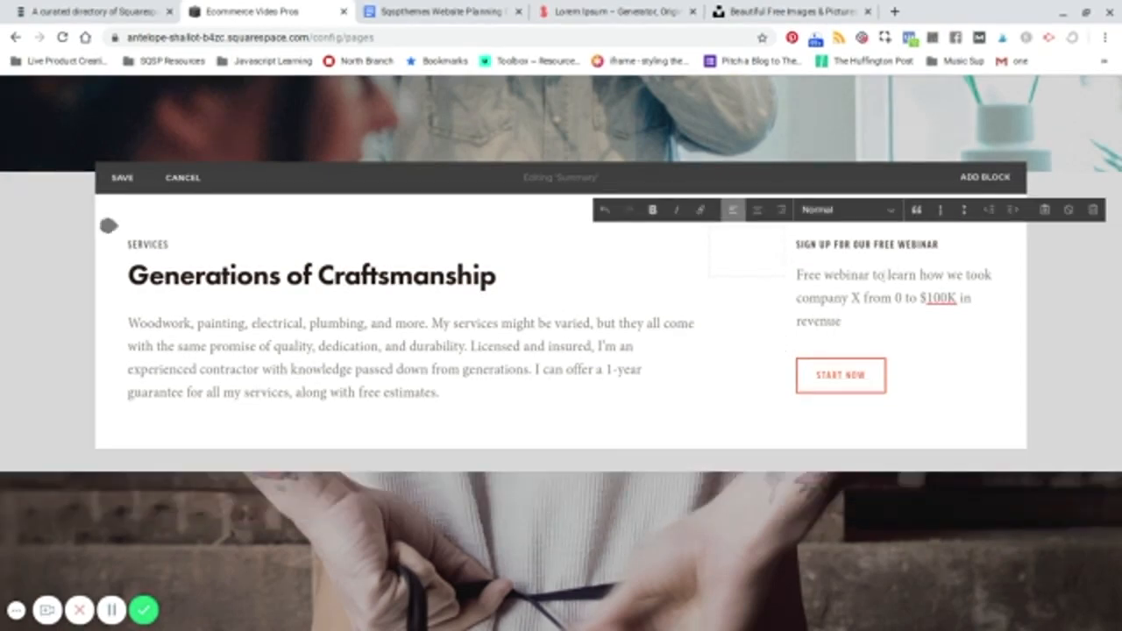
{"action": "left_click_drag", "start_coordinate": [894, 275], "coordinate": [796, 274]}
{"action": "type", "text": "L"}
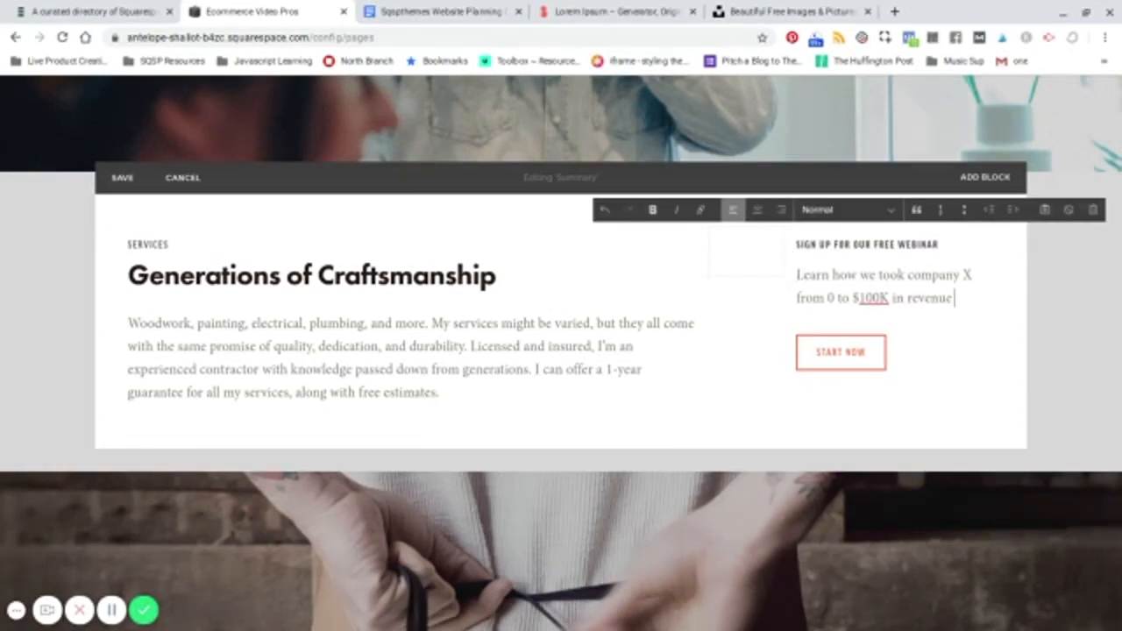
{"action": "type", "text": " using Fac"}
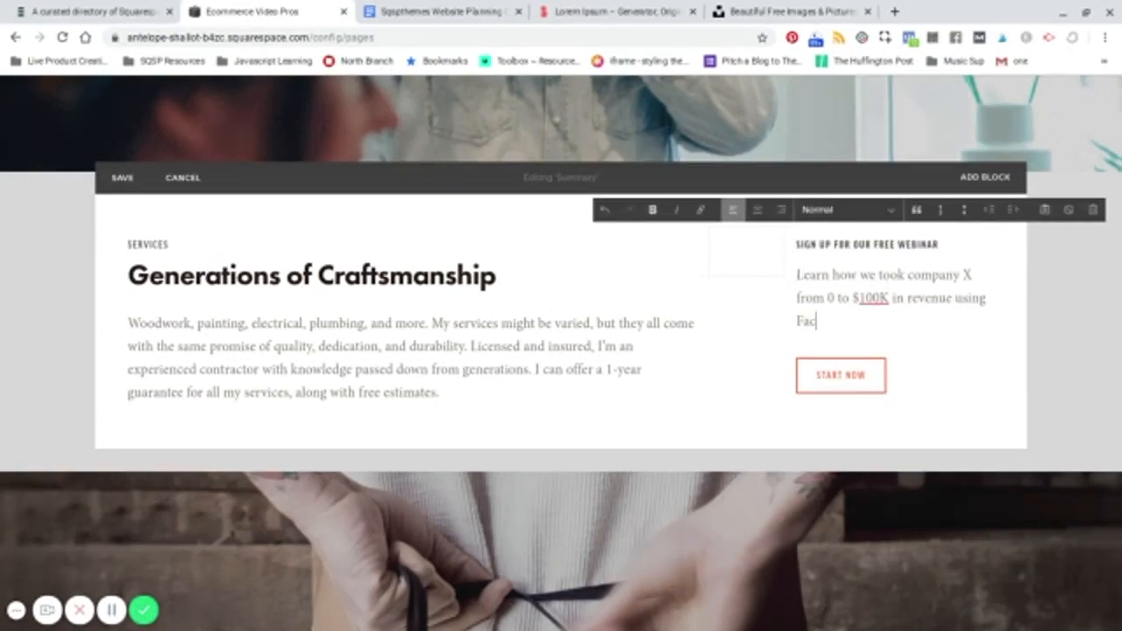
{"action": "type", "text": "ebook Video Ads"}
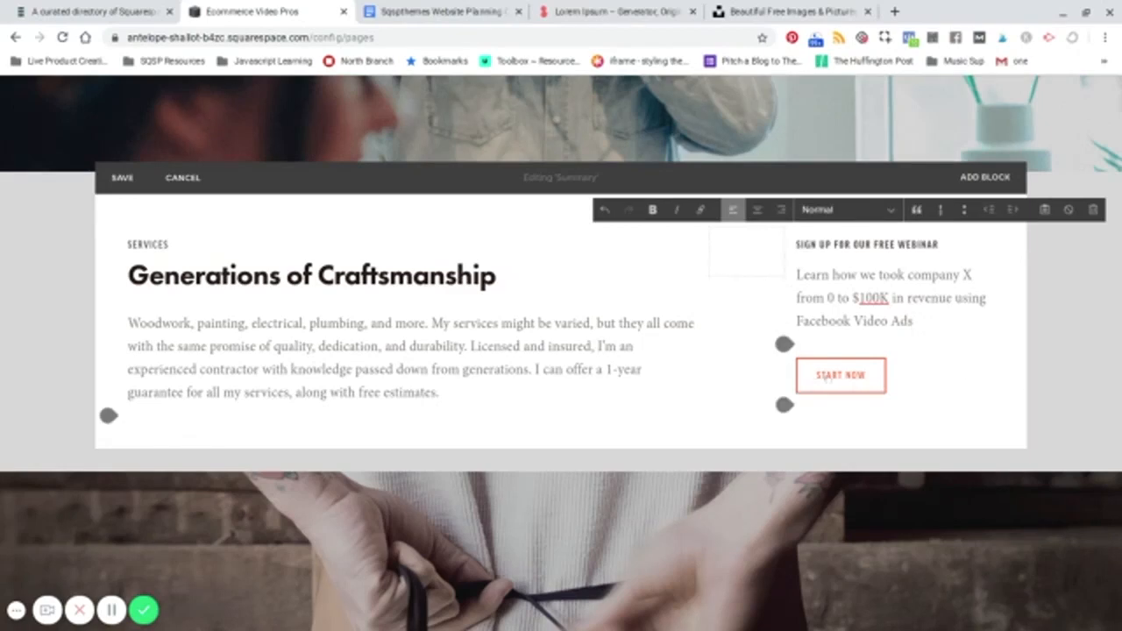
Step: Set the Summary section button's text to "Sign Up Now" and its clickthrough URL to /webinar
{"action": "mouse_move", "coordinate": [910, 375]}
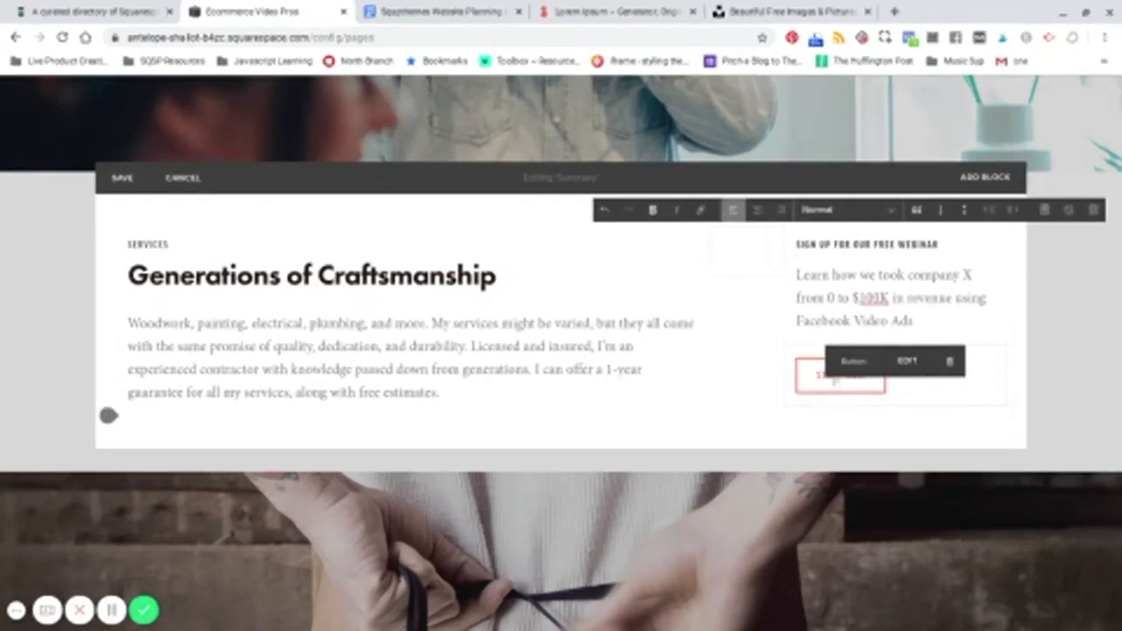
{"action": "left_click", "coordinate": [912, 367]}
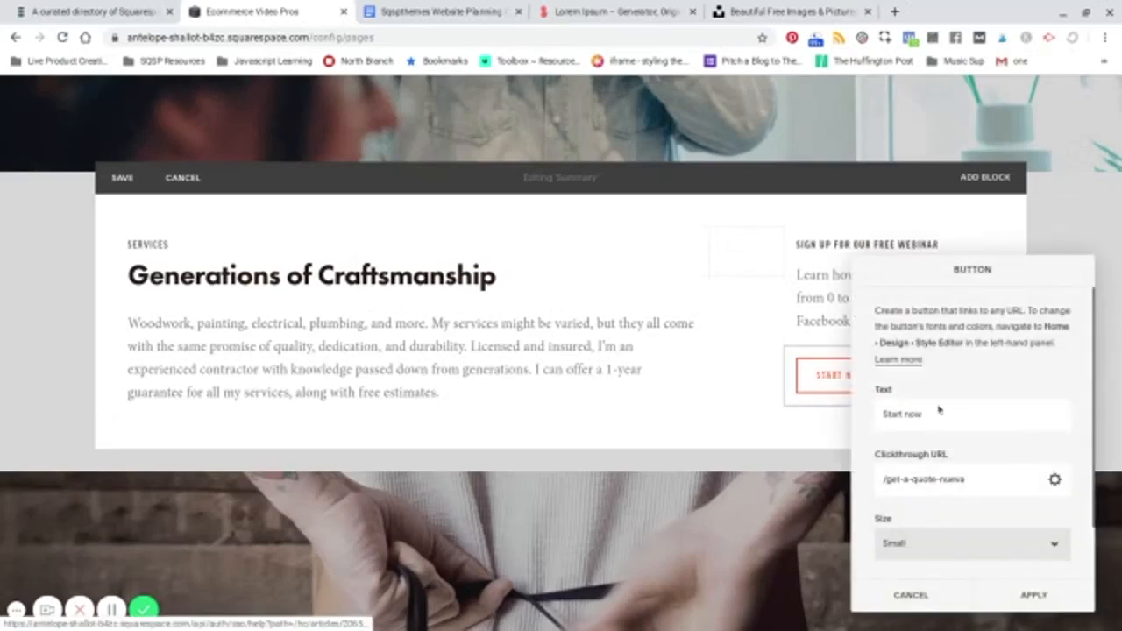
{"action": "left_click_drag", "start_coordinate": [917, 414], "coordinate": [872, 417]}
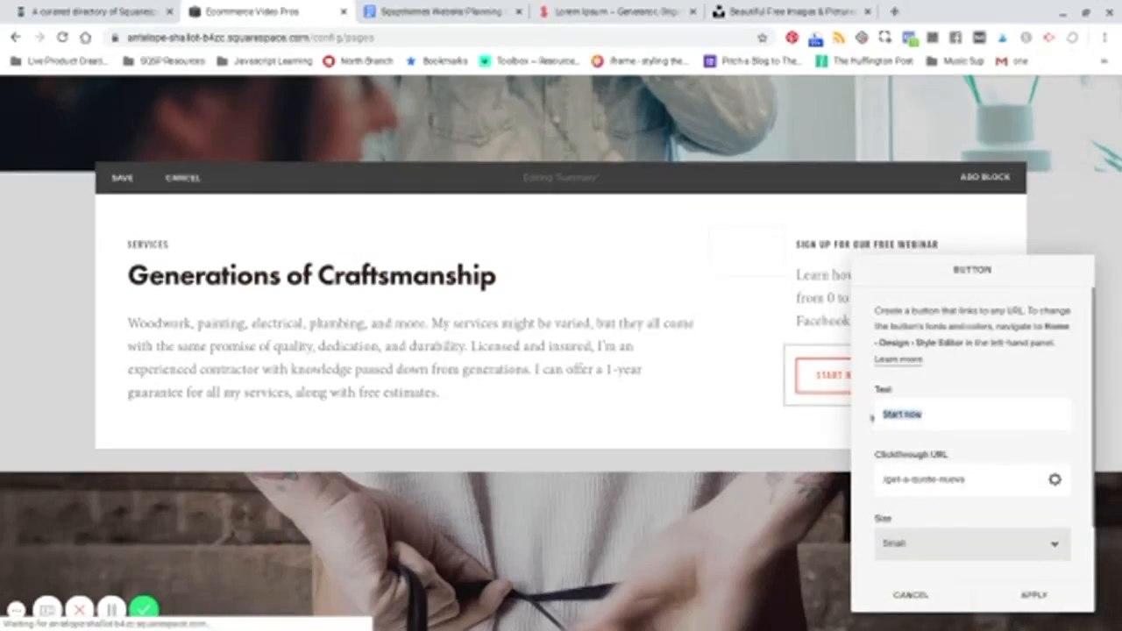
{"action": "type", "text": "Sign Up"}
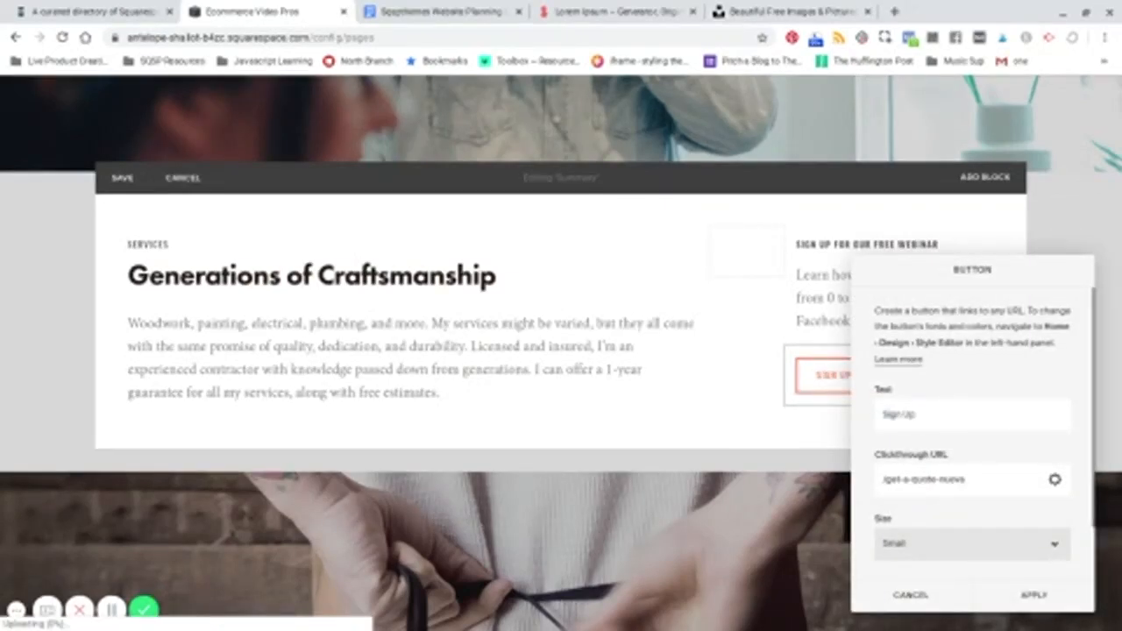
{"action": "type", "text": " Now"}
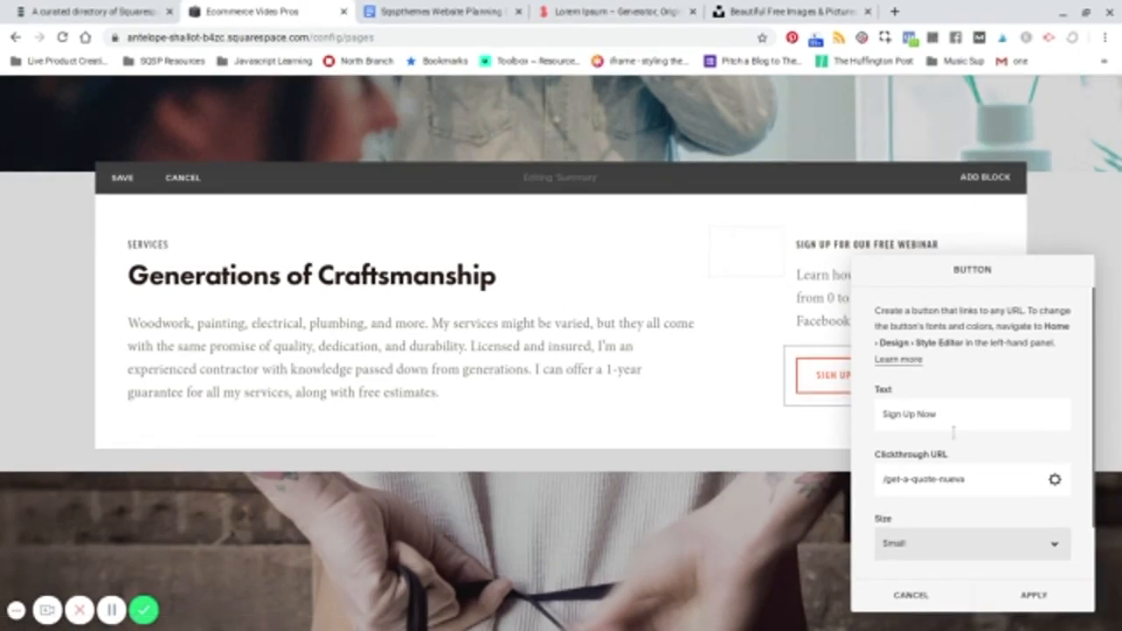
{"action": "scroll", "coordinate": [954, 430], "scroll_direction": "down", "scroll_amount": 2}
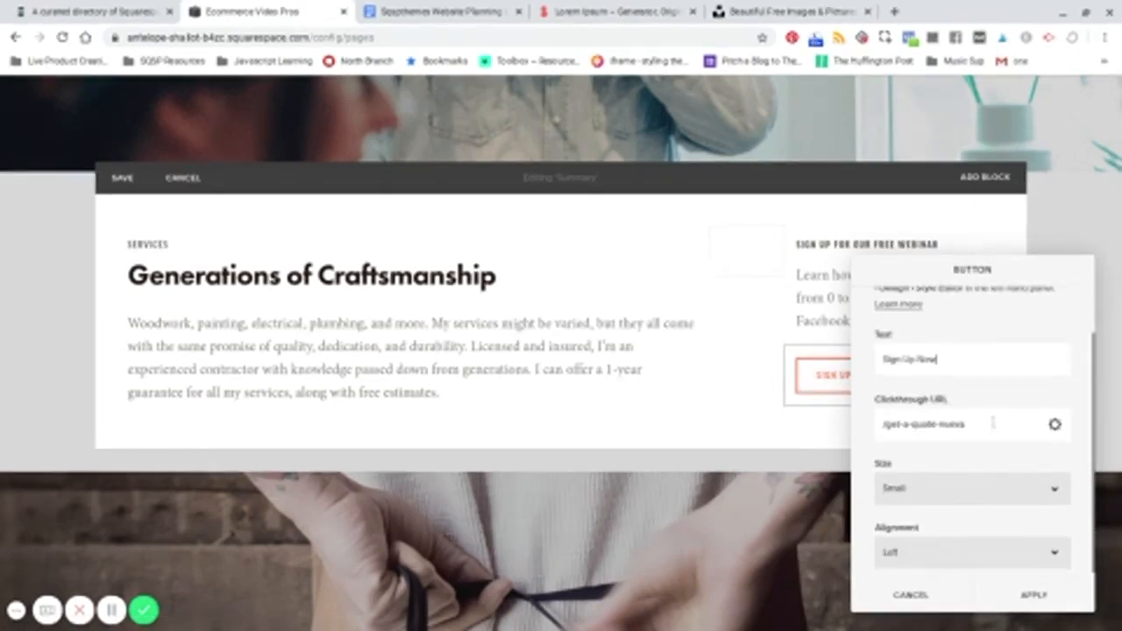
{"action": "left_click_drag", "start_coordinate": [991, 422], "coordinate": [898, 422]}
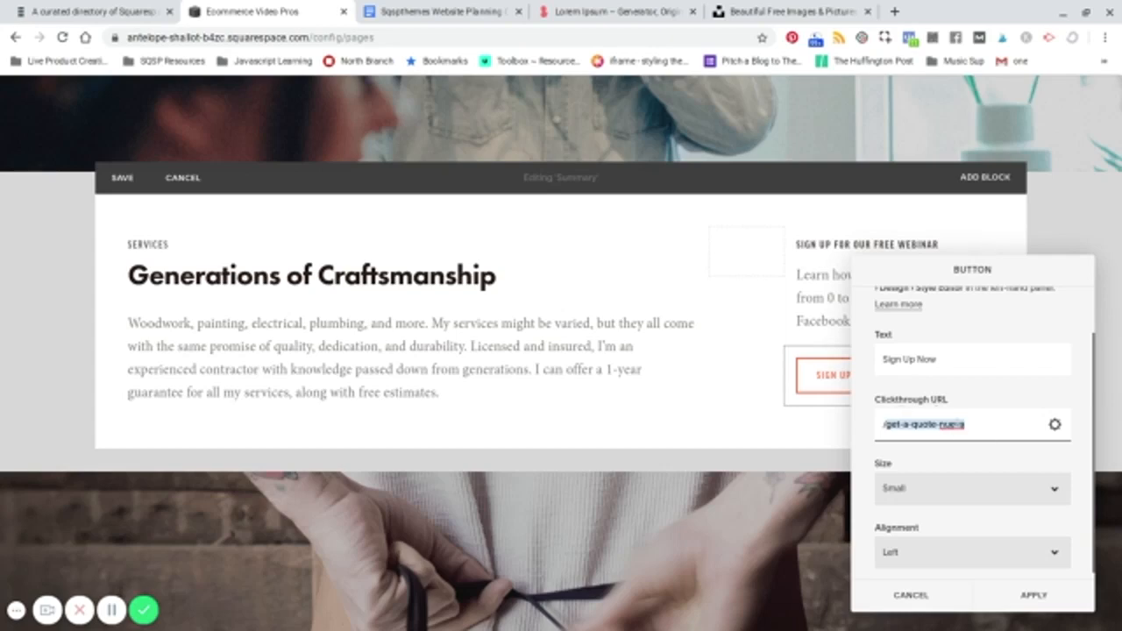
{"action": "type", "text": "/webinar"}
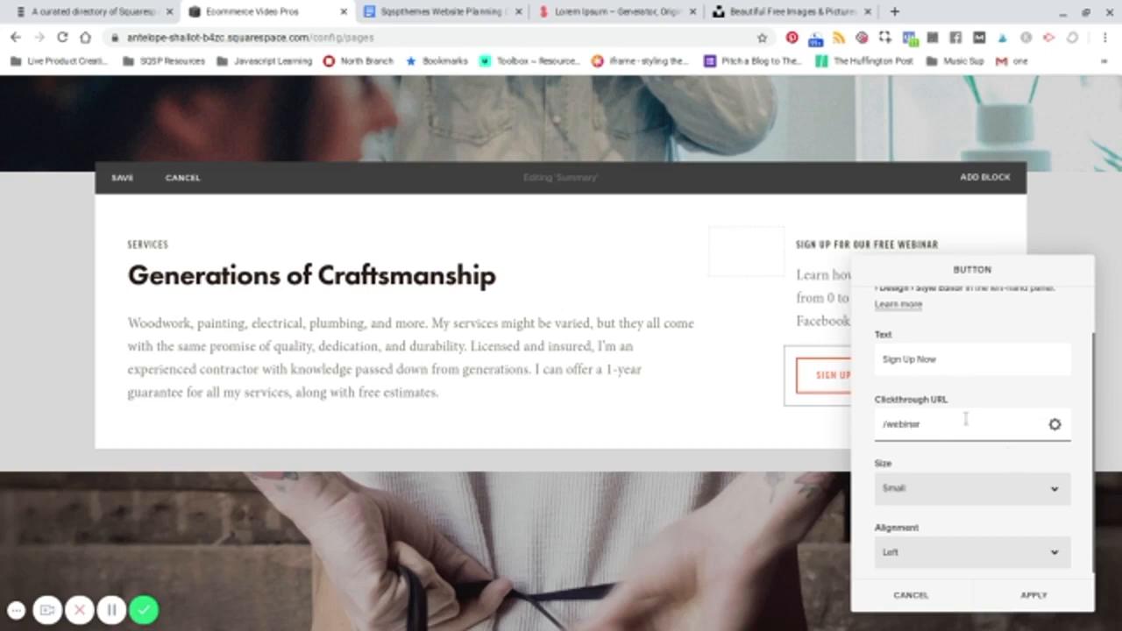
{"action": "scroll", "coordinate": [966, 419], "scroll_direction": "down", "scroll_amount": 1}
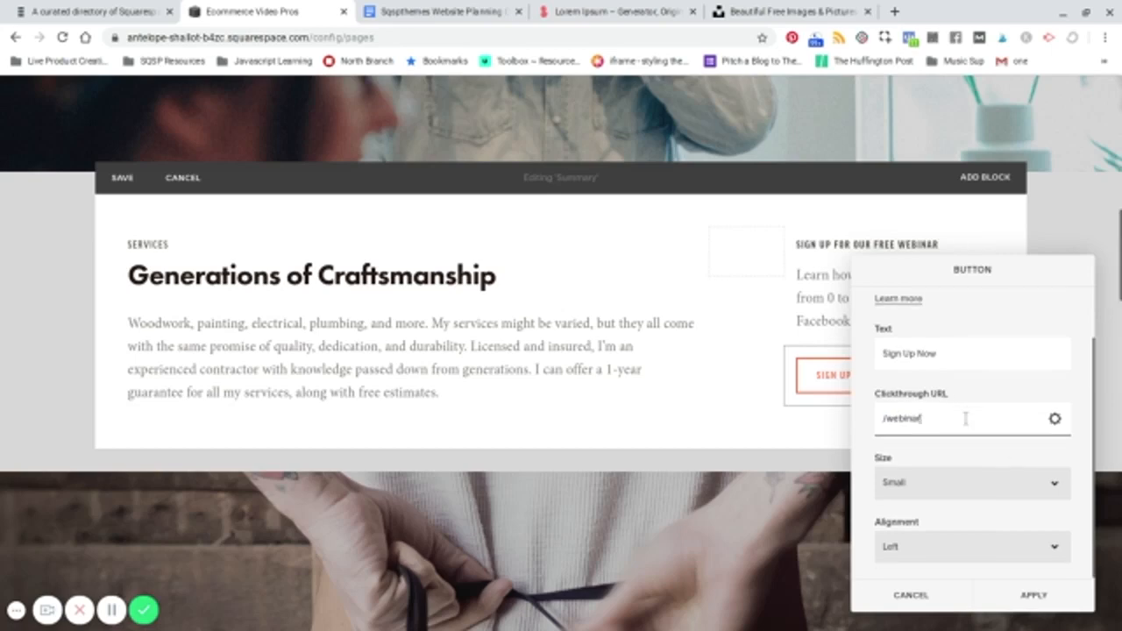
{"action": "left_click", "coordinate": [1027, 596]}
Step: Move the heading "SIGN UP FOR OUR FREE WEBINAR" into the main text block, replacing "Generations of Craftsmanship"
{"action": "left_click", "coordinate": [155, 368]}
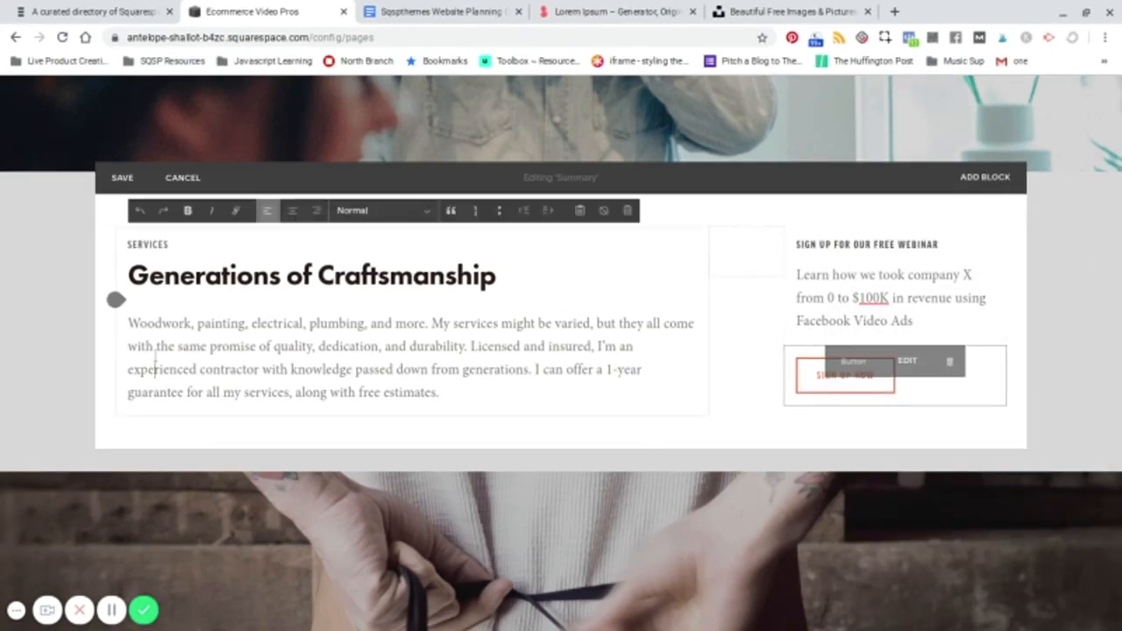
{"action": "left_click", "coordinate": [512, 273]}
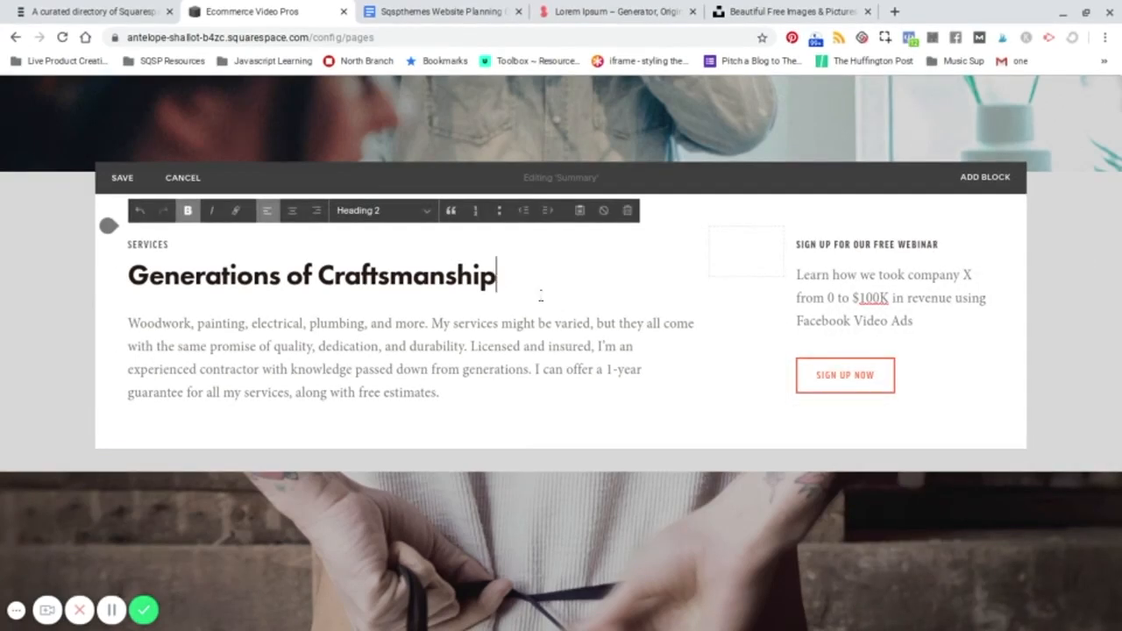
{"action": "mouse_move", "coordinate": [810, 269]}
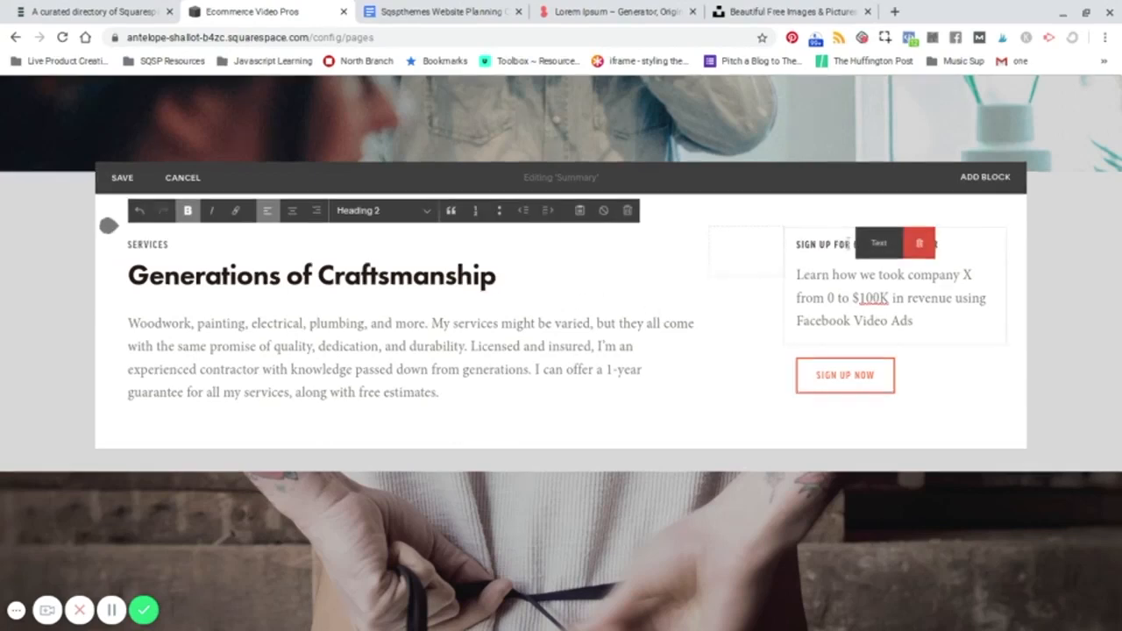
{"action": "left_click", "coordinate": [858, 244]}
{"action": "triple_click", "coordinate": [880, 244]}
{"action": "key", "text": "ctrl+c"}
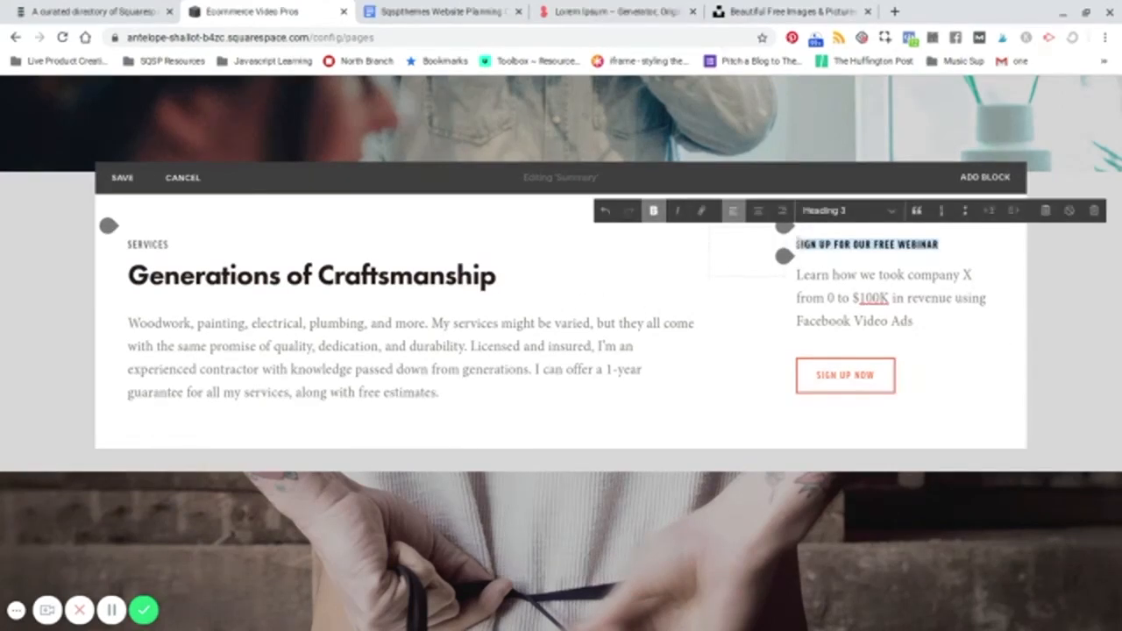
{"action": "key", "text": "BackSpace"}
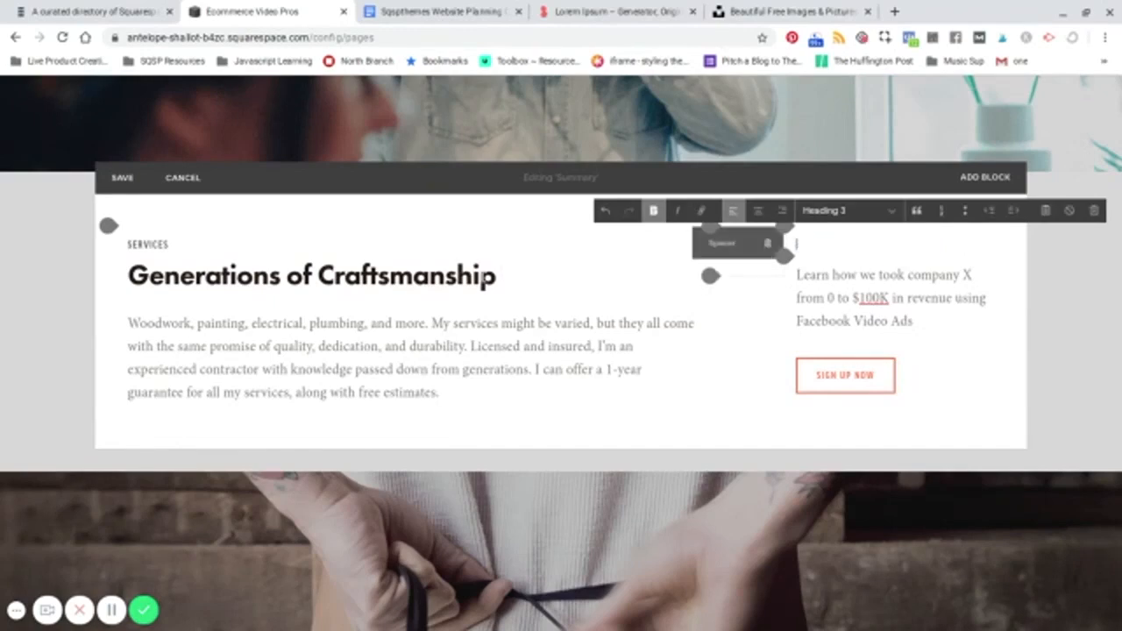
{"action": "left_click", "coordinate": [505, 277]}
{"action": "triple_click", "coordinate": [506, 277]}
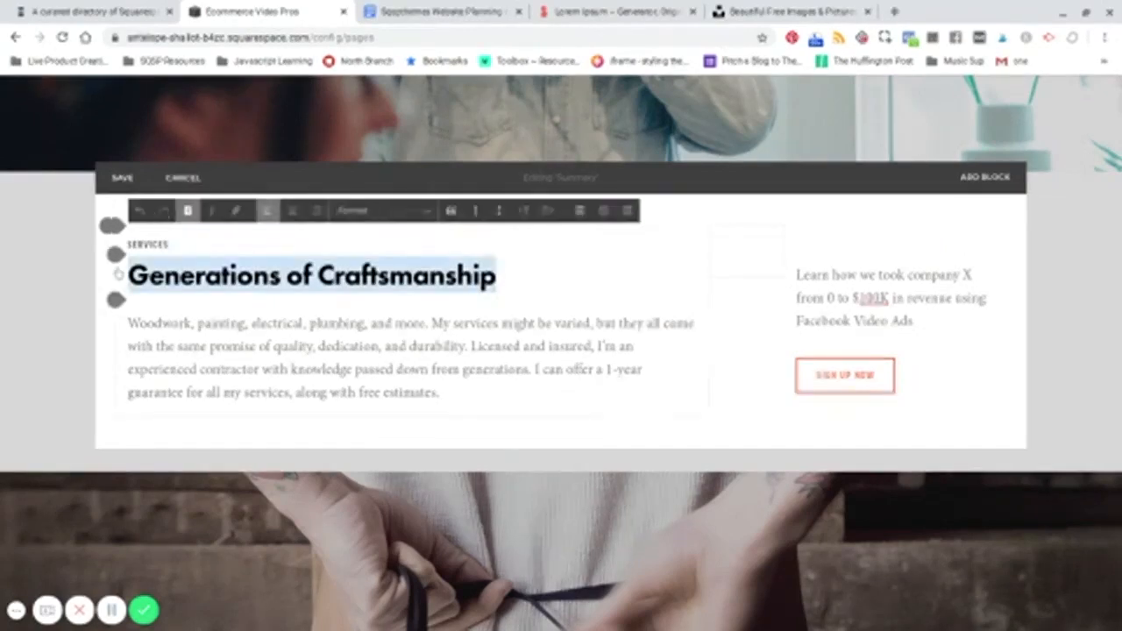
{"action": "key", "text": "ctrl+v"}
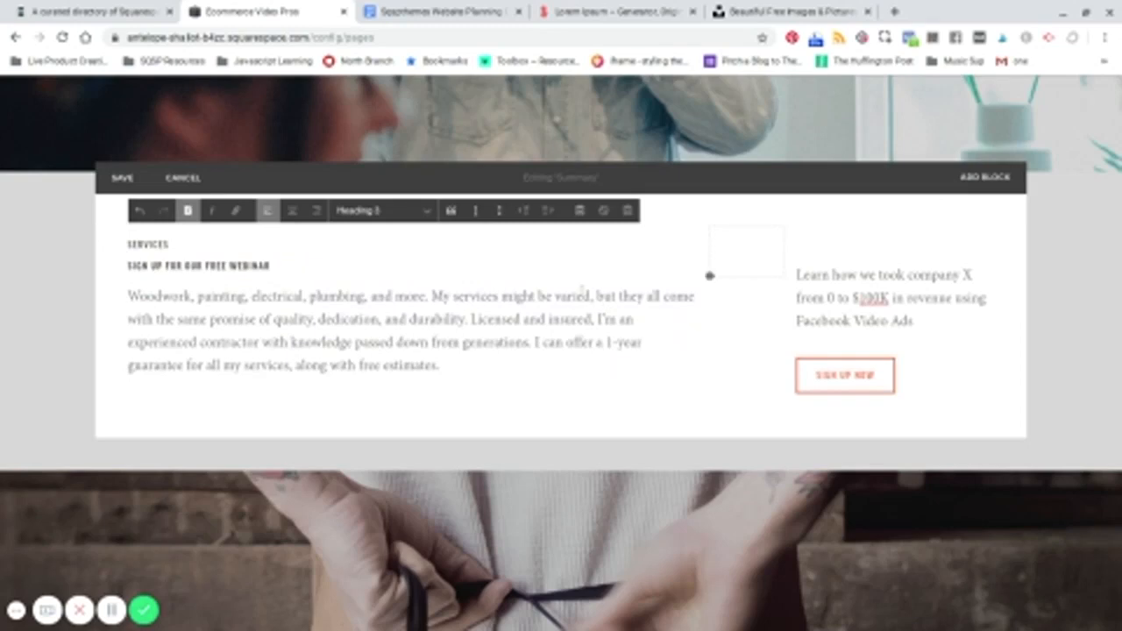
Step: Move the "Learn how we took company X" paragraph from the side text block into the main one, replacing the woodwork paragraph
{"action": "left_click_drag", "start_coordinate": [916, 320], "coordinate": [784, 256]}
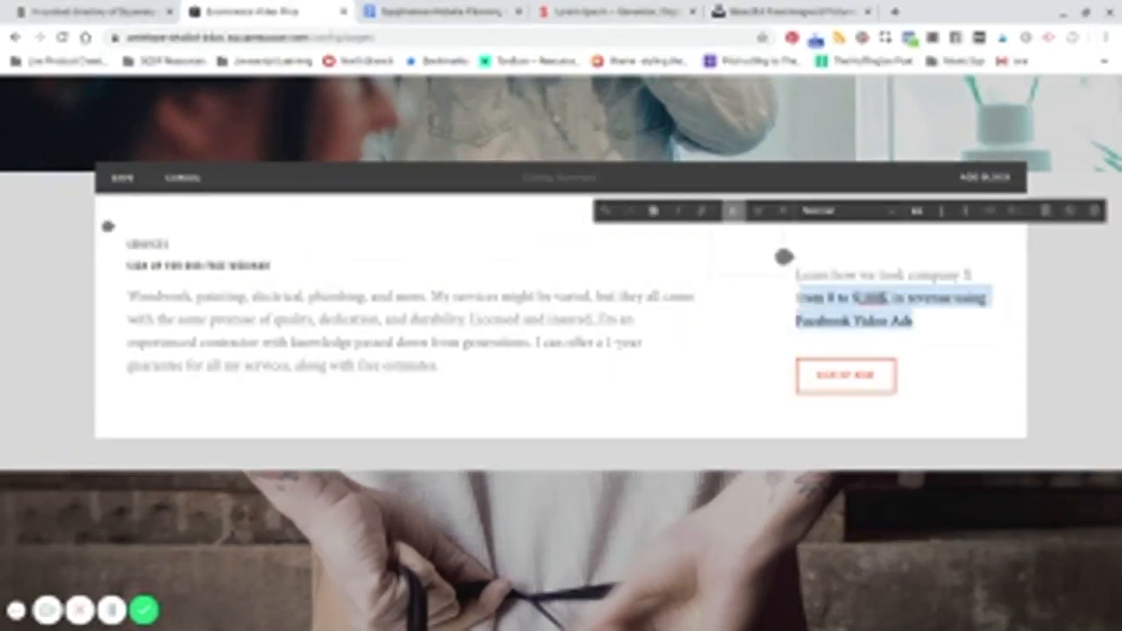
{"action": "key", "text": "BackSpace"}
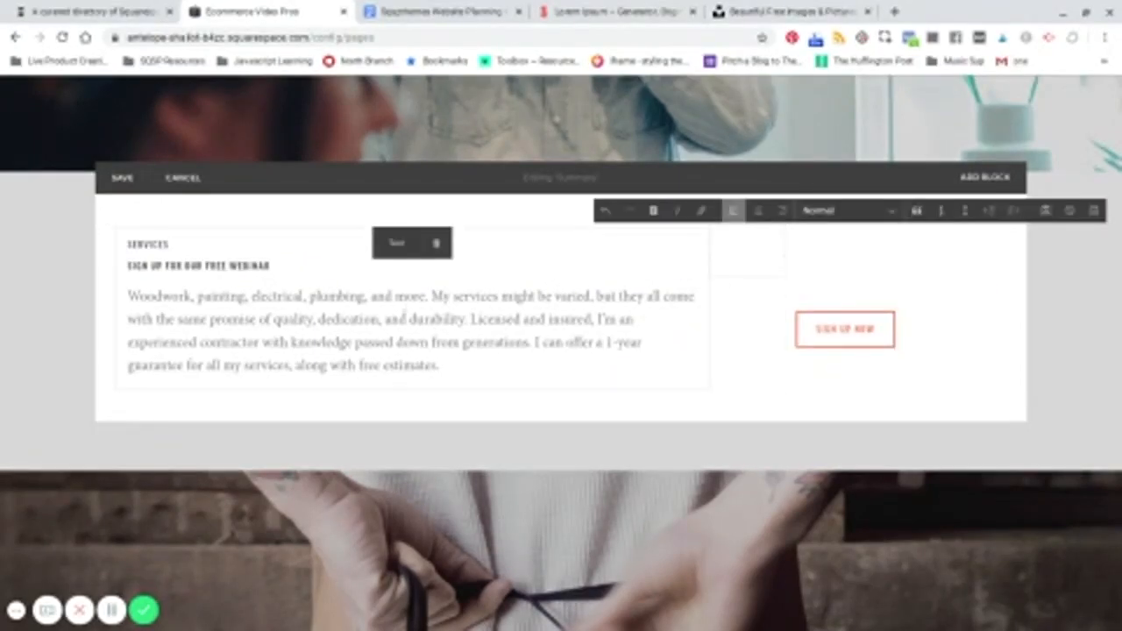
{"action": "left_click", "coordinate": [453, 366]}
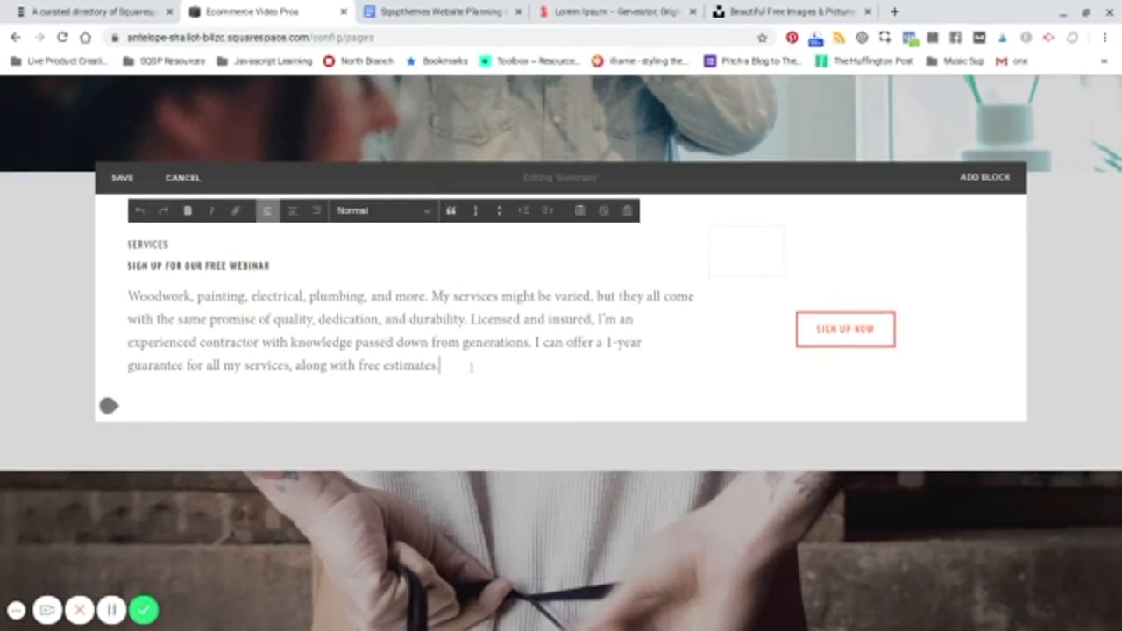
{"action": "left_click_drag", "start_coordinate": [440, 366], "coordinate": [104, 302]}
{"action": "key", "text": "BackSpace"}
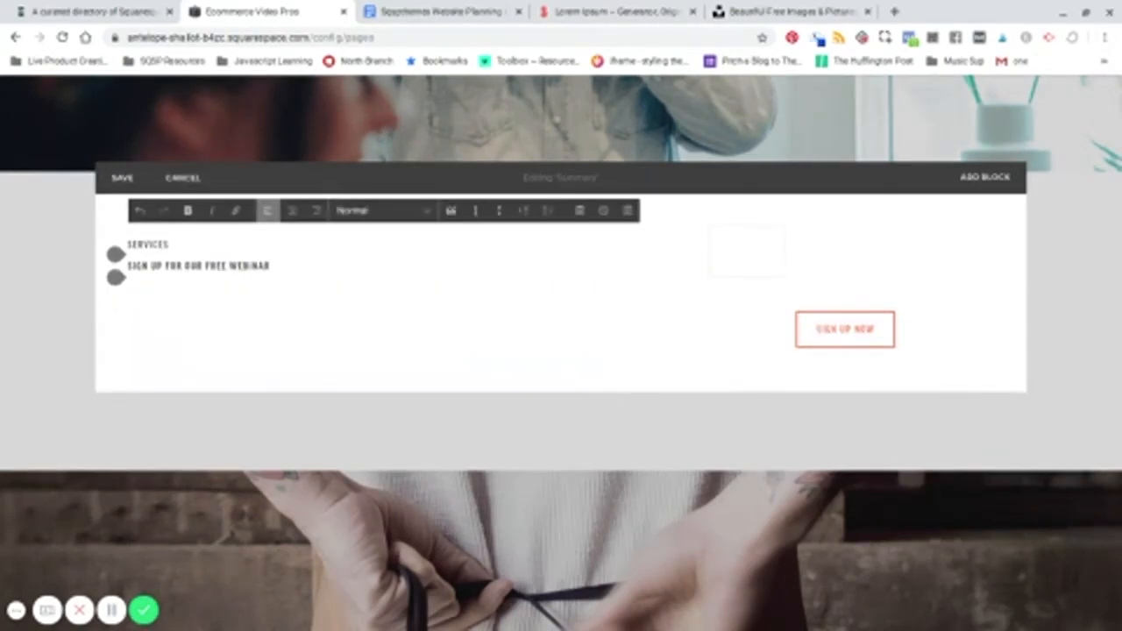
{"action": "type", "text": "Learn how we took company X from 0 to $100K in revenue using Facebook Video Ads"}
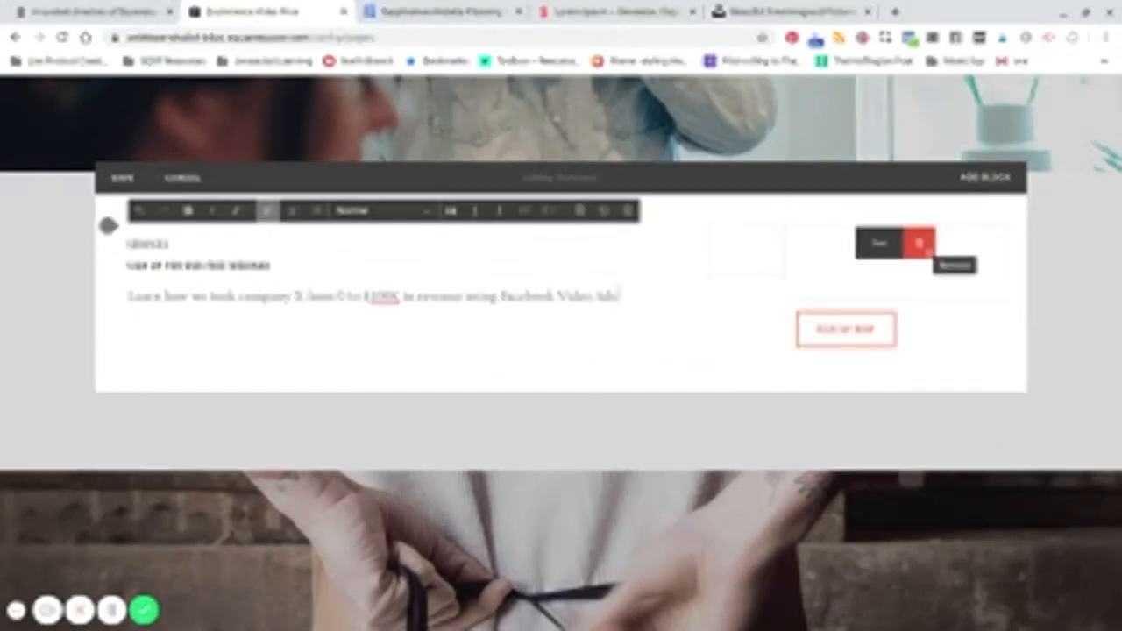
Step: Remove the empty text block above the "Sign Up Now" button and move the button directly beneath the webinar paragraph
{"action": "left_click", "coordinate": [923, 247]}
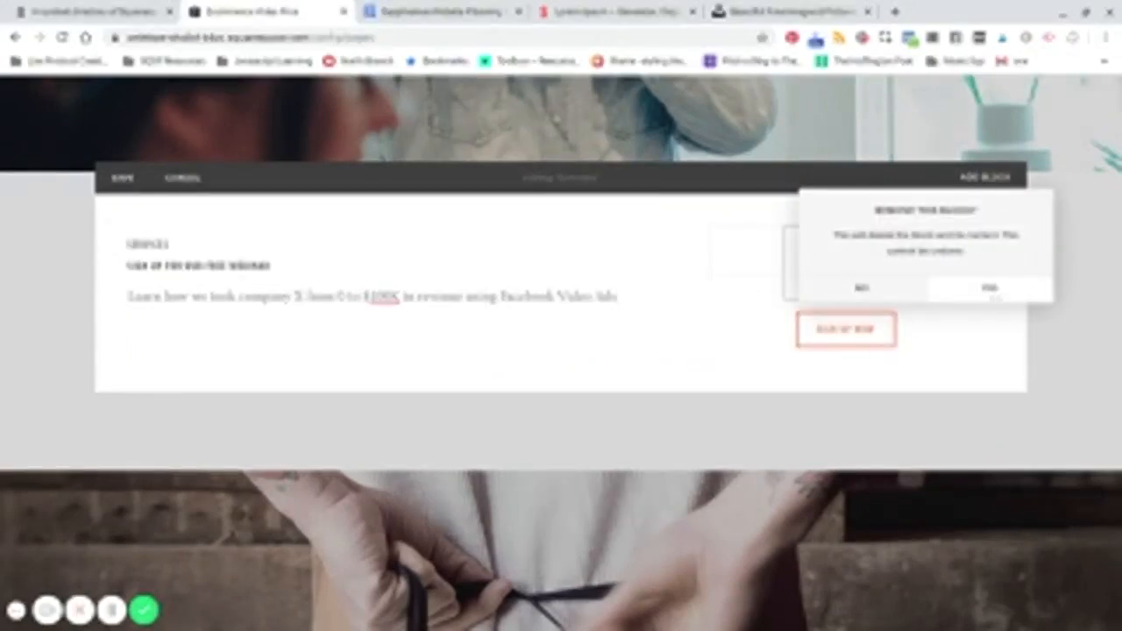
{"action": "left_click", "coordinate": [989, 289]}
{"action": "mouse_move", "coordinate": [890, 258]}
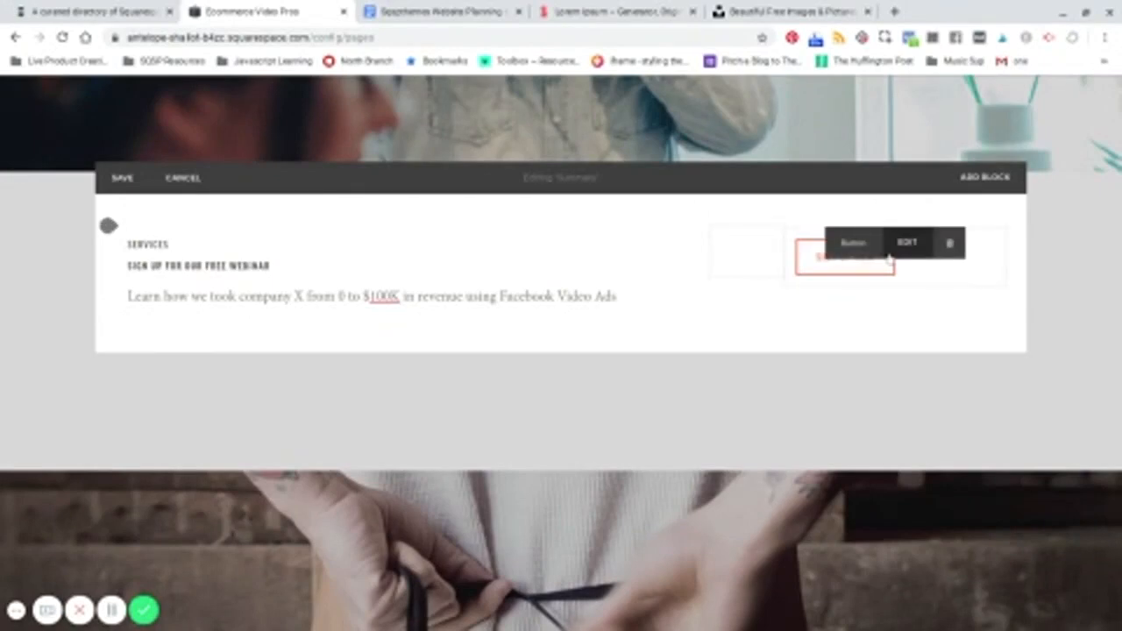
{"action": "left_click_drag", "start_coordinate": [855, 246], "coordinate": [245, 325]}
{"action": "left_click_drag", "start_coordinate": [313, 307], "coordinate": [312, 309]}
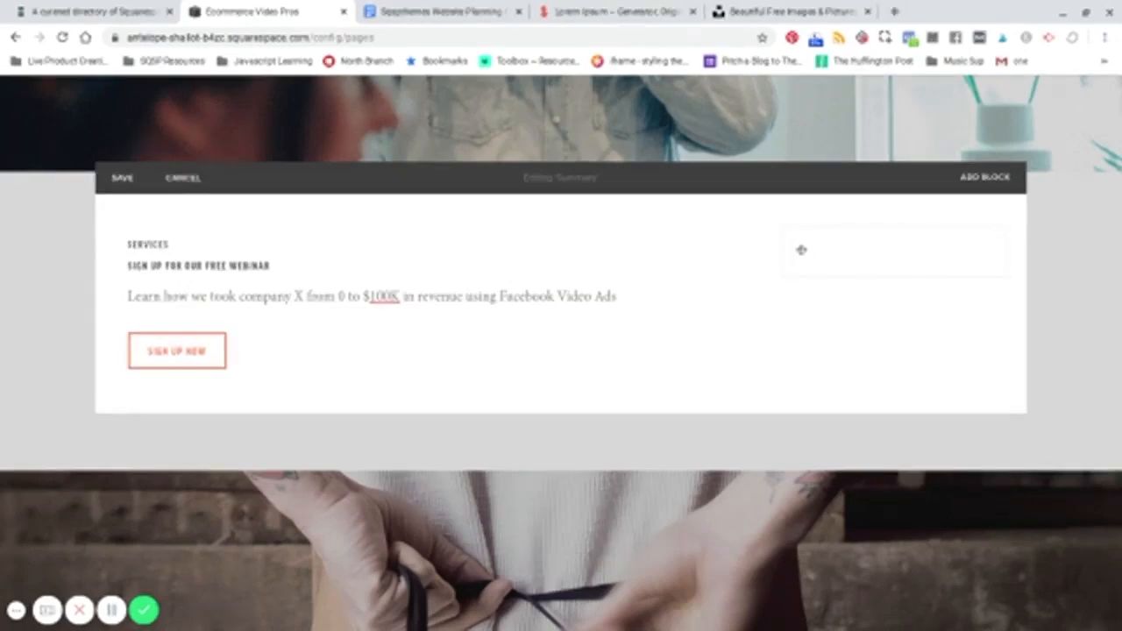
Step: Remove the leftover empty block beside the webinar text in the Summary section
{"action": "mouse_move", "coordinate": [801, 250]}
{"action": "left_mouse_down"}
{"action": "mouse_move", "coordinate": [849, 249]}
{"action": "mouse_move", "coordinate": [637, 260]}
{"action": "mouse_move", "coordinate": [780, 254]}
{"action": "left_mouse_up"}
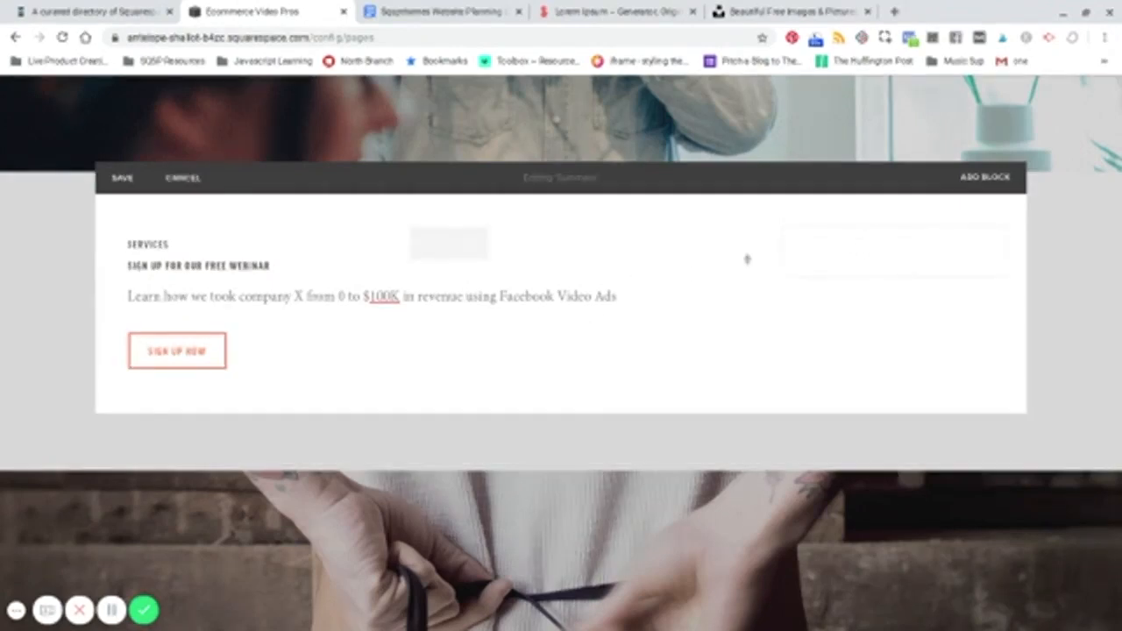
{"action": "left_click", "coordinate": [928, 244]}
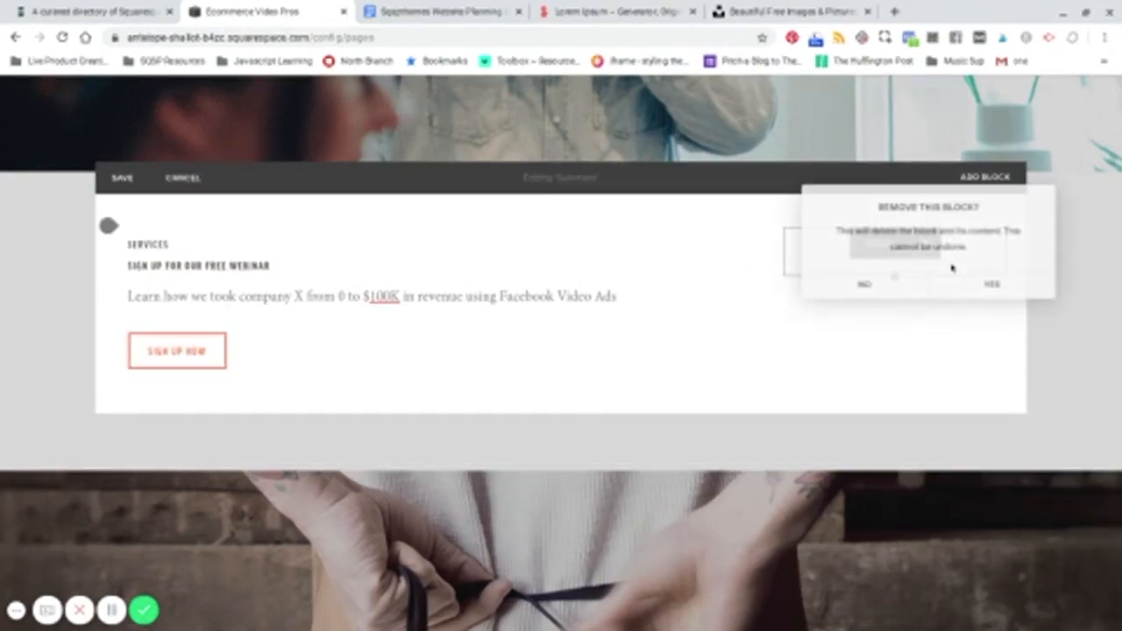
{"action": "left_click", "coordinate": [991, 284]}
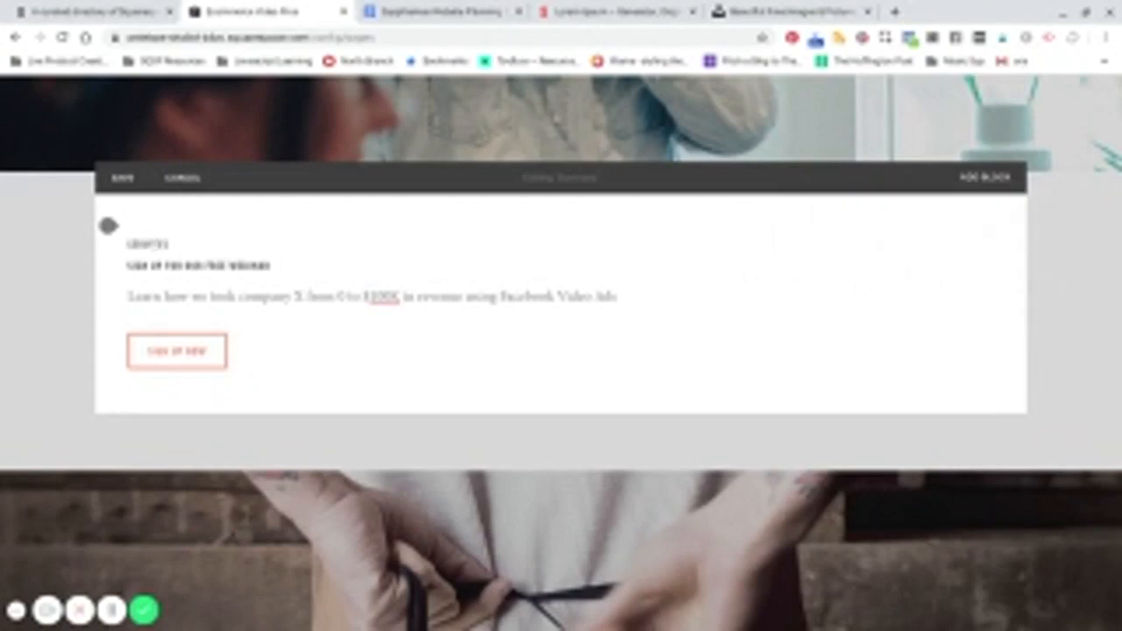
Step: Delete the "Services" heading and its blank line above the webinar heading
{"action": "left_click", "coordinate": [317, 244]}
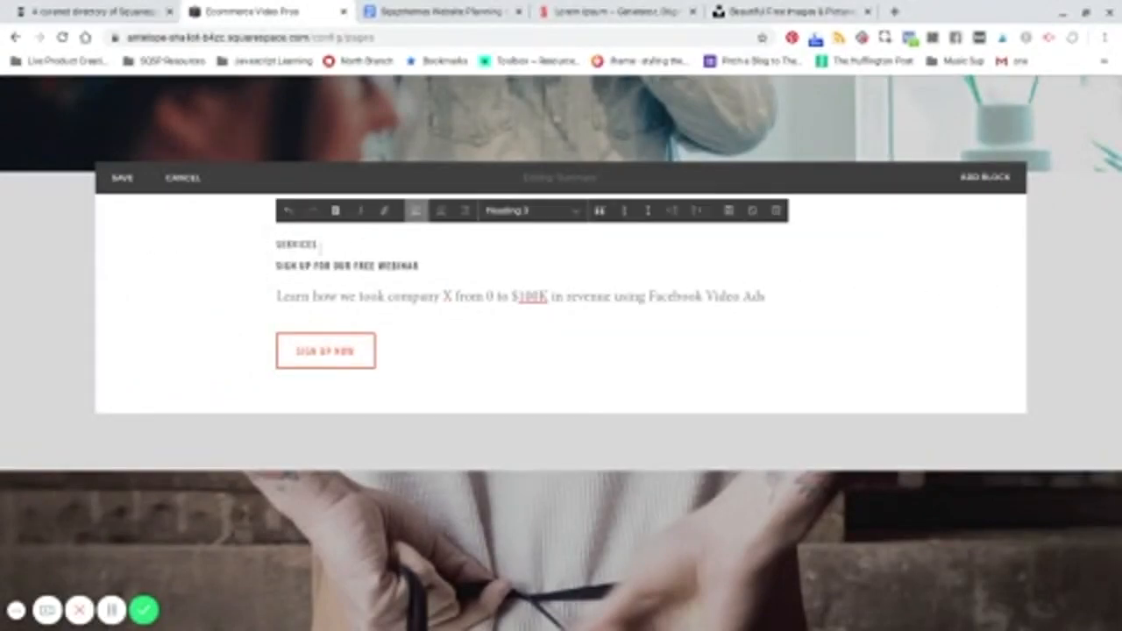
{"action": "left_click_drag", "start_coordinate": [321, 249], "coordinate": [273, 246]}
{"action": "key", "text": "BackSpace"}
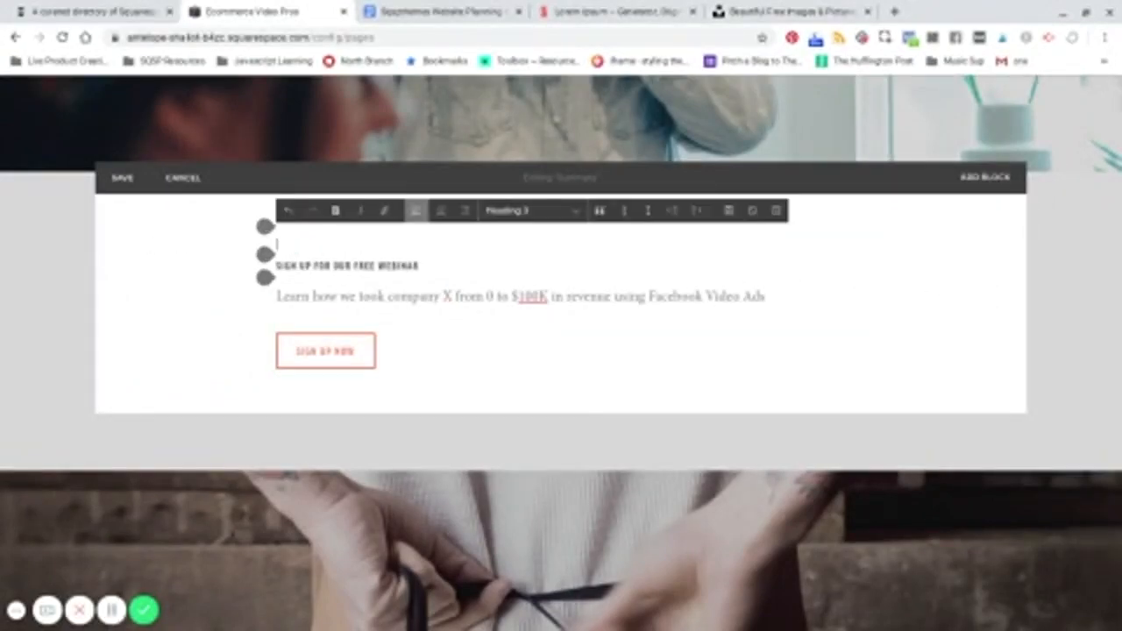
{"action": "key", "text": "BackSpace"}
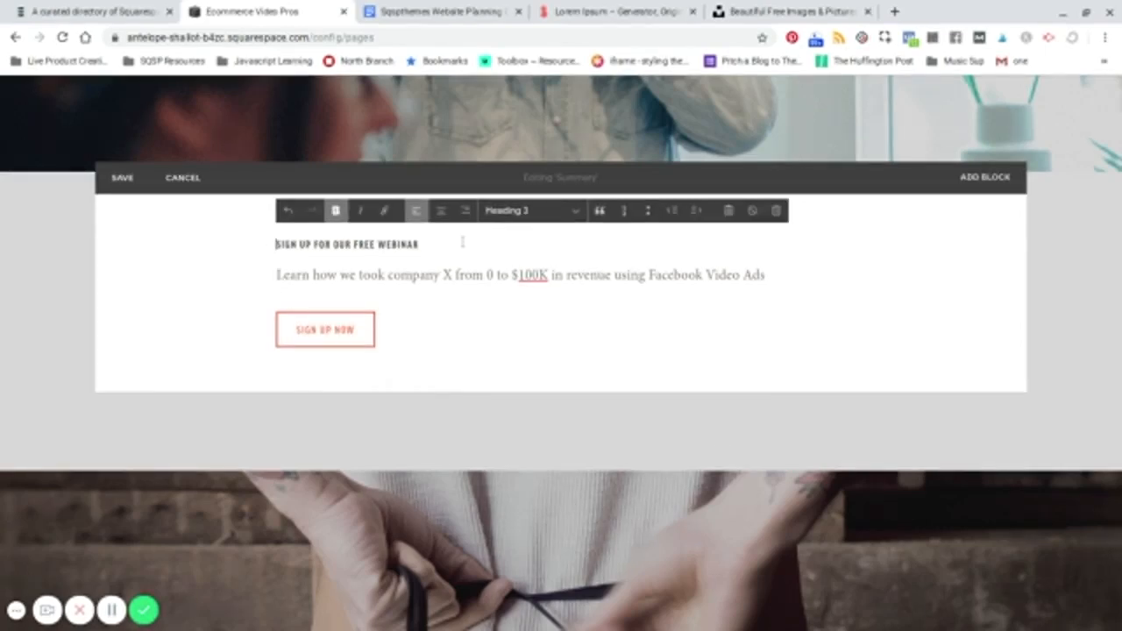
Step: Format the line "Sign up for our free Webinar" as Heading 2
{"action": "left_click_drag", "start_coordinate": [438, 238], "coordinate": [274, 245]}
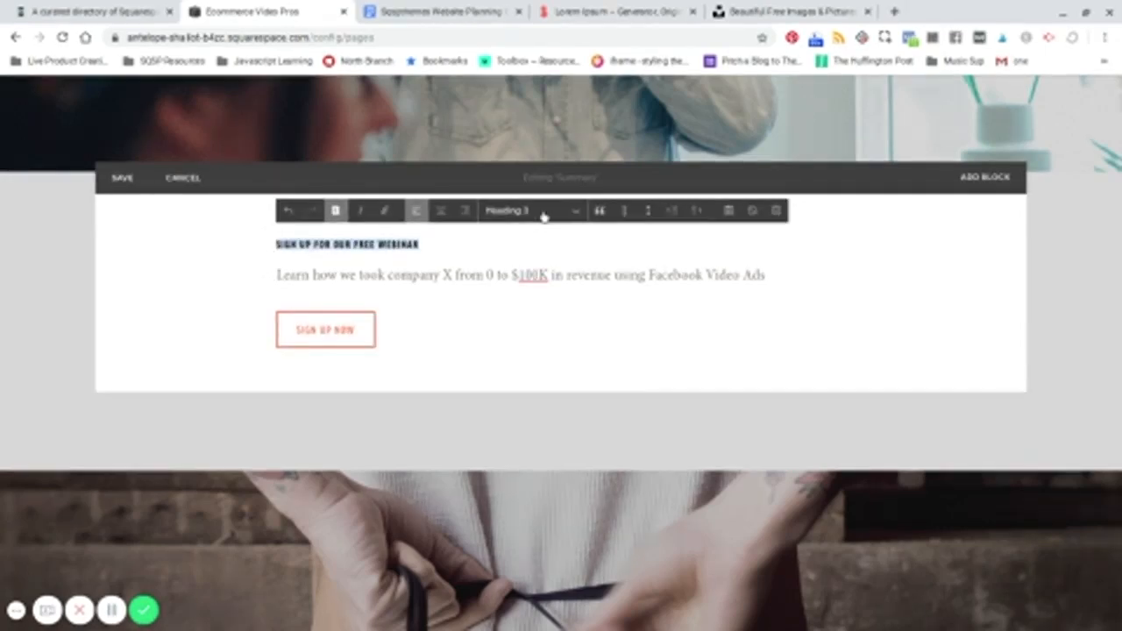
{"action": "left_click", "coordinate": [544, 212]}
{"action": "left_click", "coordinate": [537, 265]}
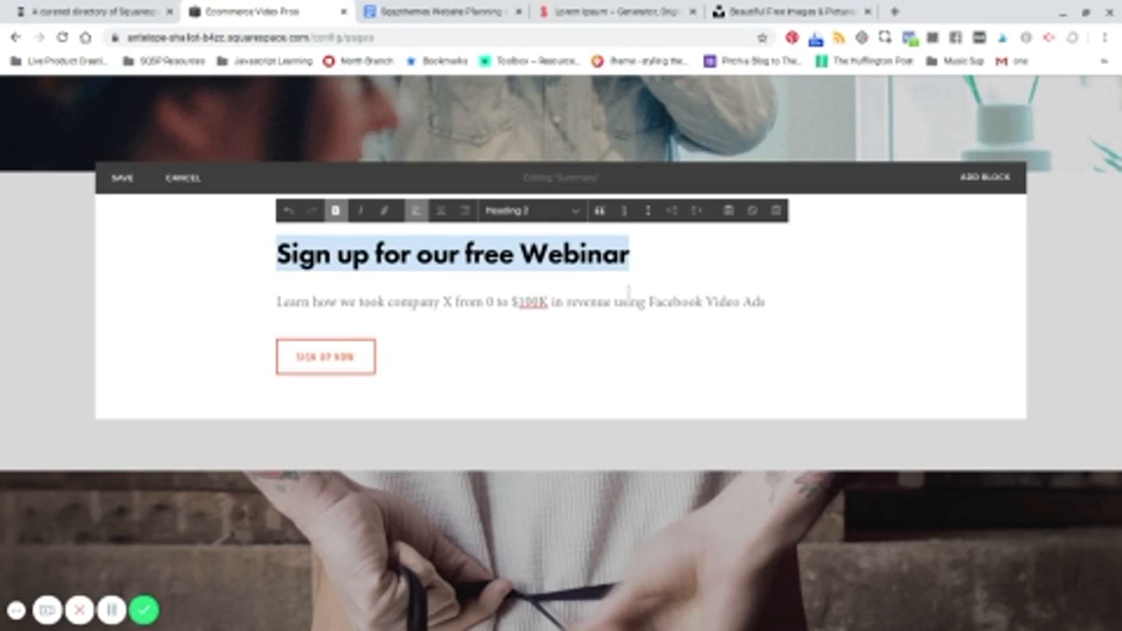
Step: Merge the paragraph into the heading so it reads "Sign up for our free Webinar to learn how we took company X from 0 to $100K"
{"action": "key", "text": "Down"}
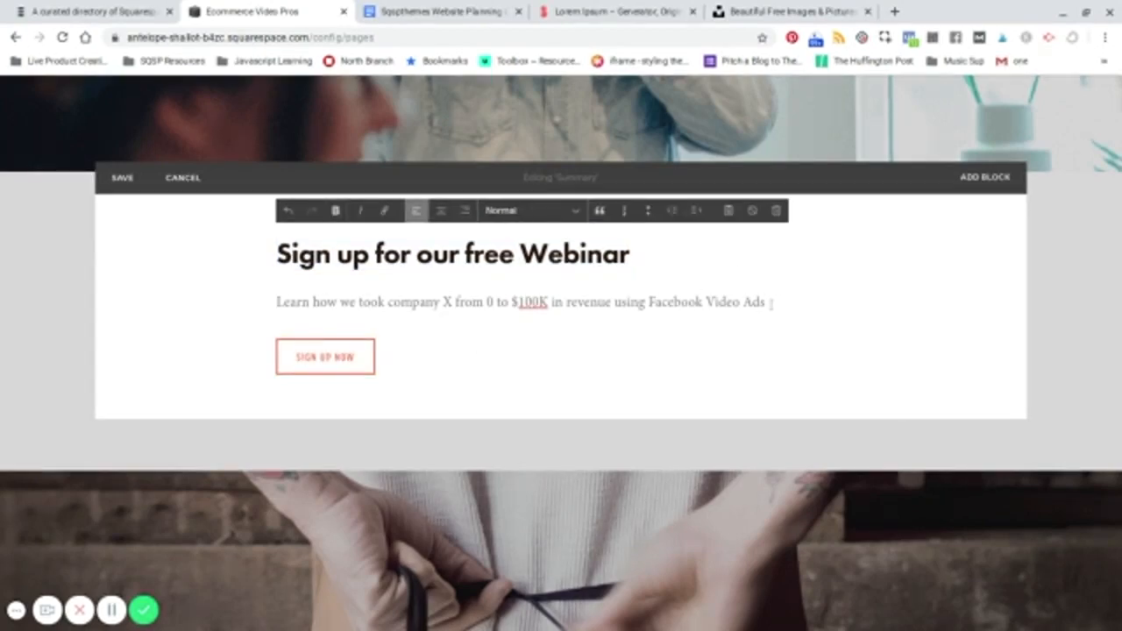
{"action": "key", "text": "BackSpace"}
{"action": "key", "text": "Delete"}
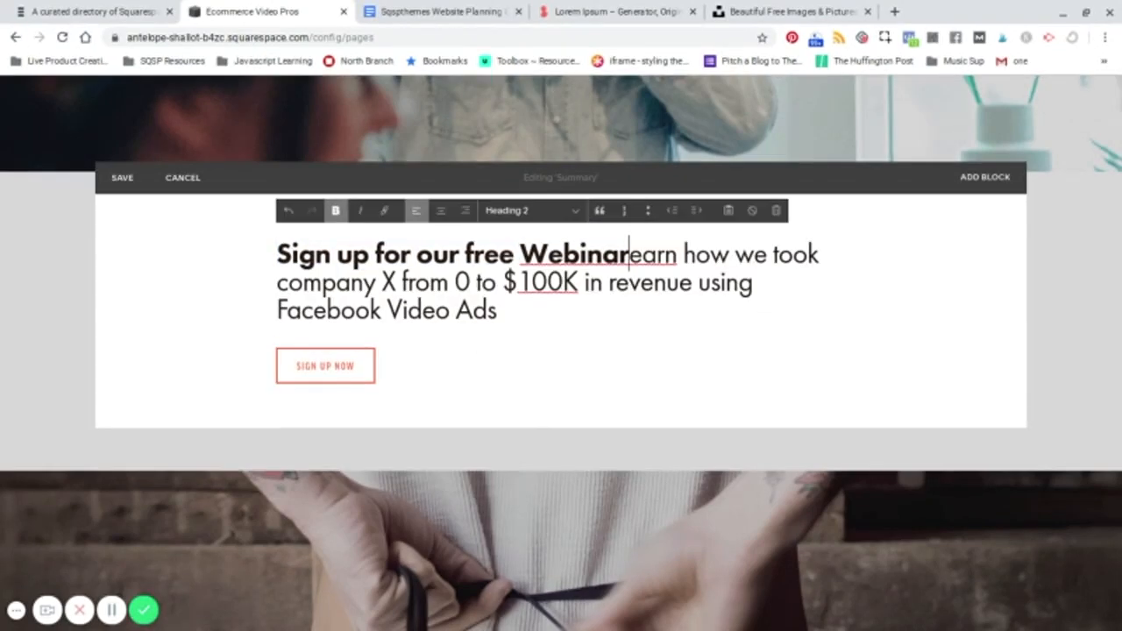
{"action": "type", "text": "to le"}
{"action": "key", "text": "BackSpace"}
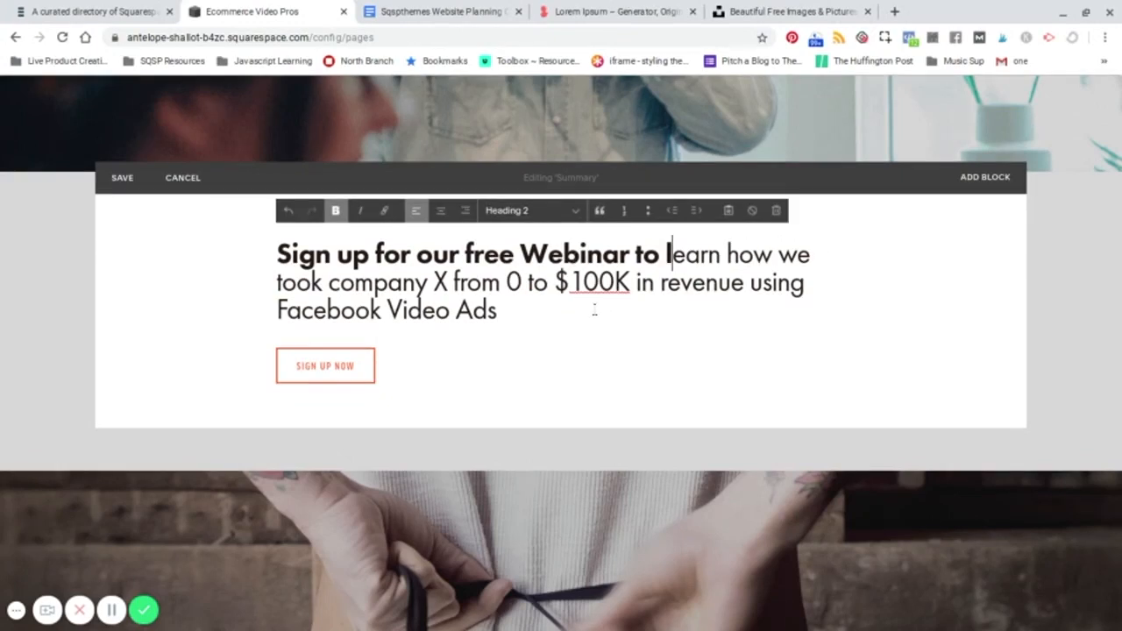
Step: Make the entire combined webinar heading bold, save the Summary section and review it on the page
{"action": "left_click_drag", "start_coordinate": [595, 308], "coordinate": [263, 252]}
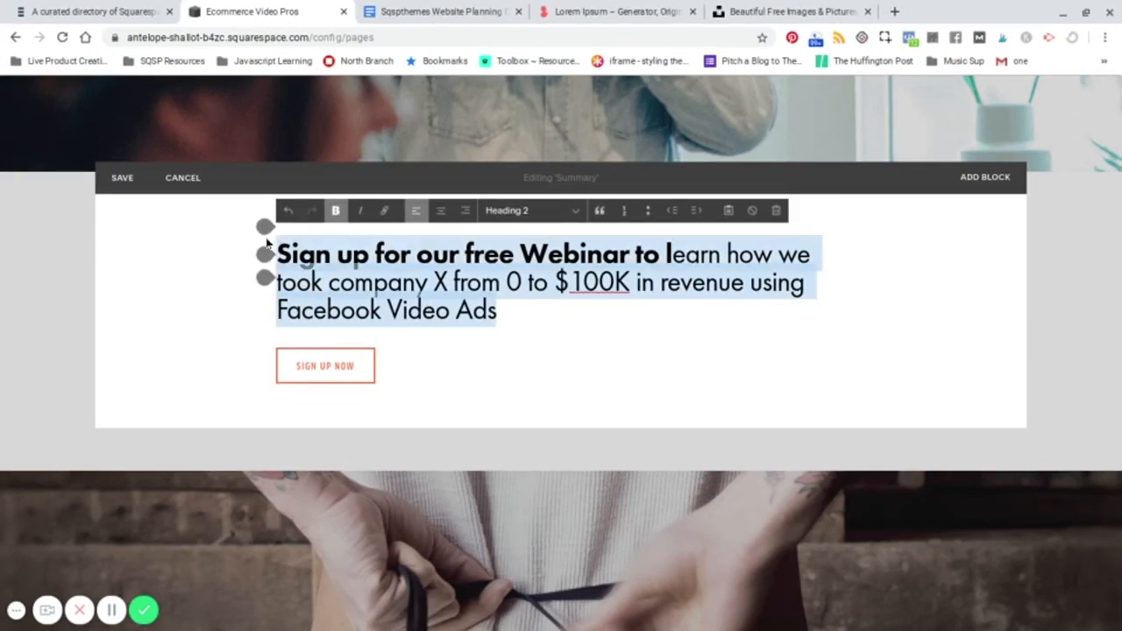
{"action": "left_click", "coordinate": [337, 212]}
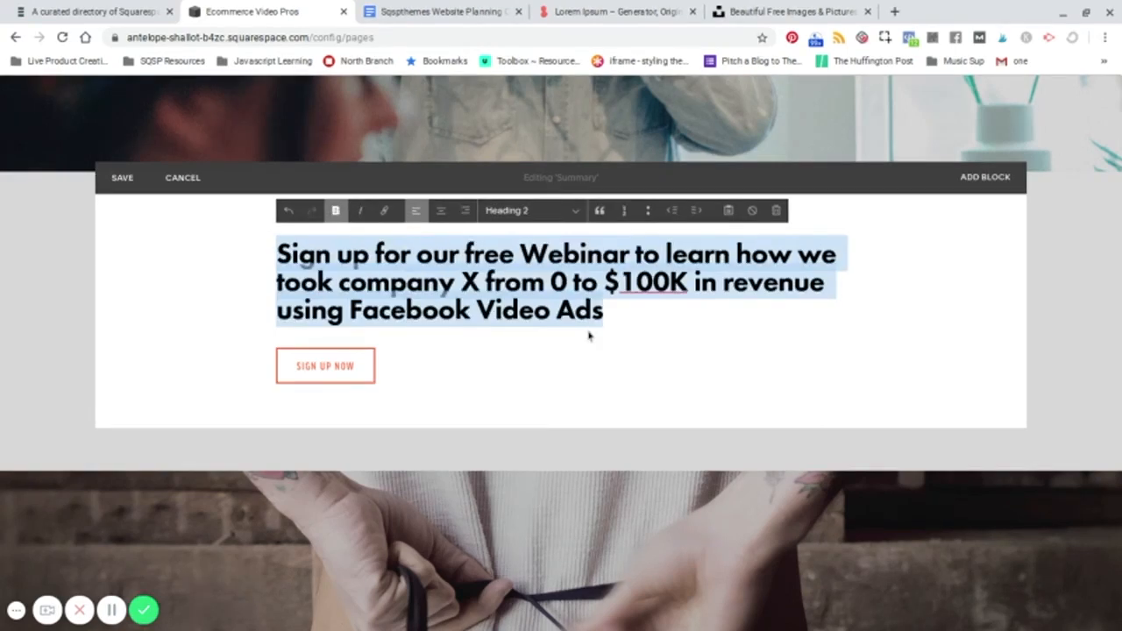
{"action": "right_click", "coordinate": [650, 324]}
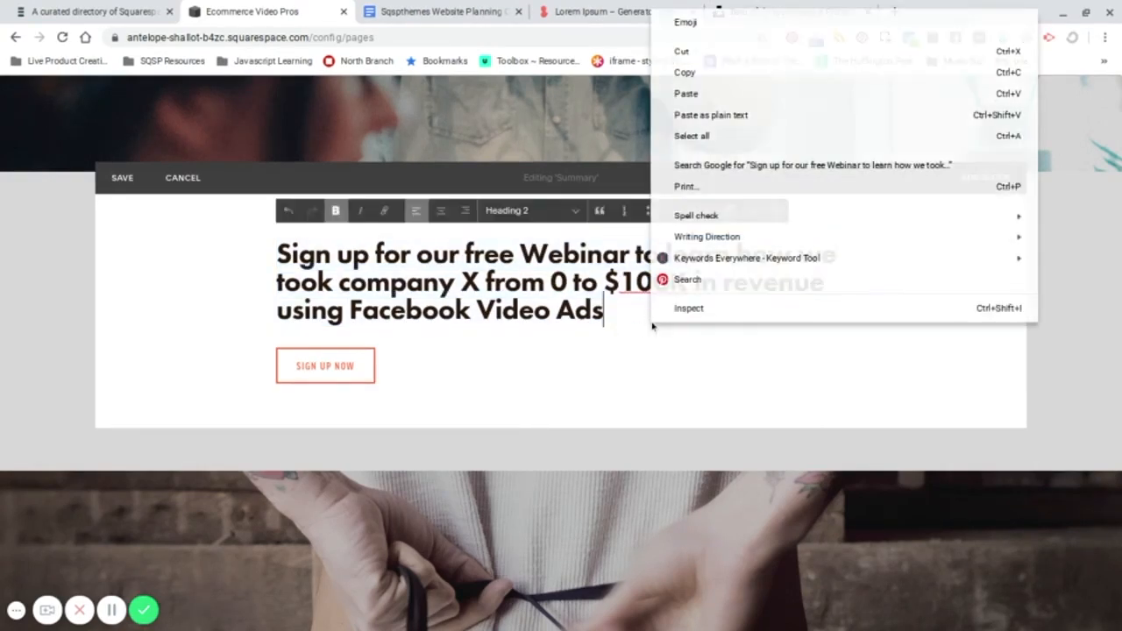
{"action": "left_click", "coordinate": [652, 327]}
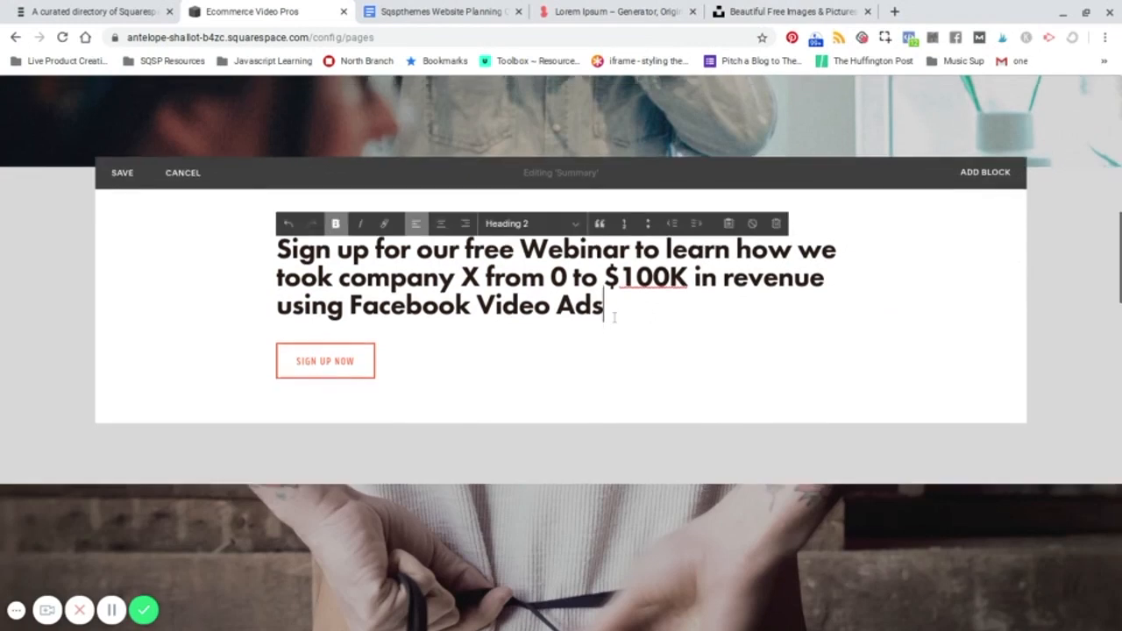
{"action": "scroll", "coordinate": [653, 326], "scroll_direction": "down", "scroll_amount": 1}
{"action": "scroll", "coordinate": [384, 268], "scroll_direction": "up", "scroll_amount": 3}
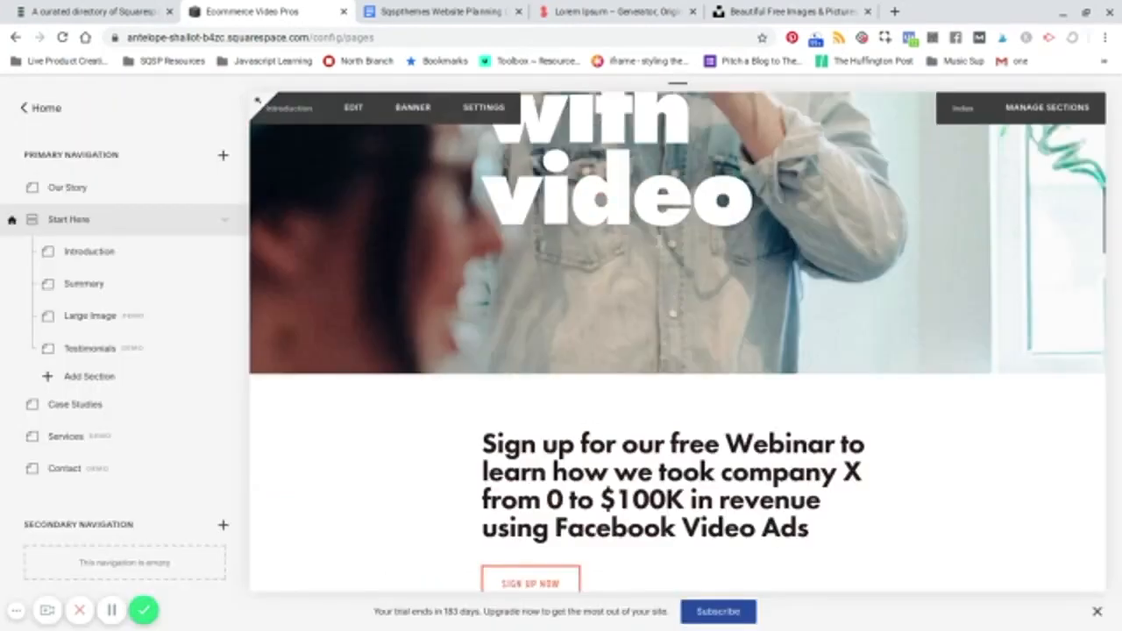
{"action": "scroll", "coordinate": [346, 168], "scroll_direction": "down", "scroll_amount": 3}
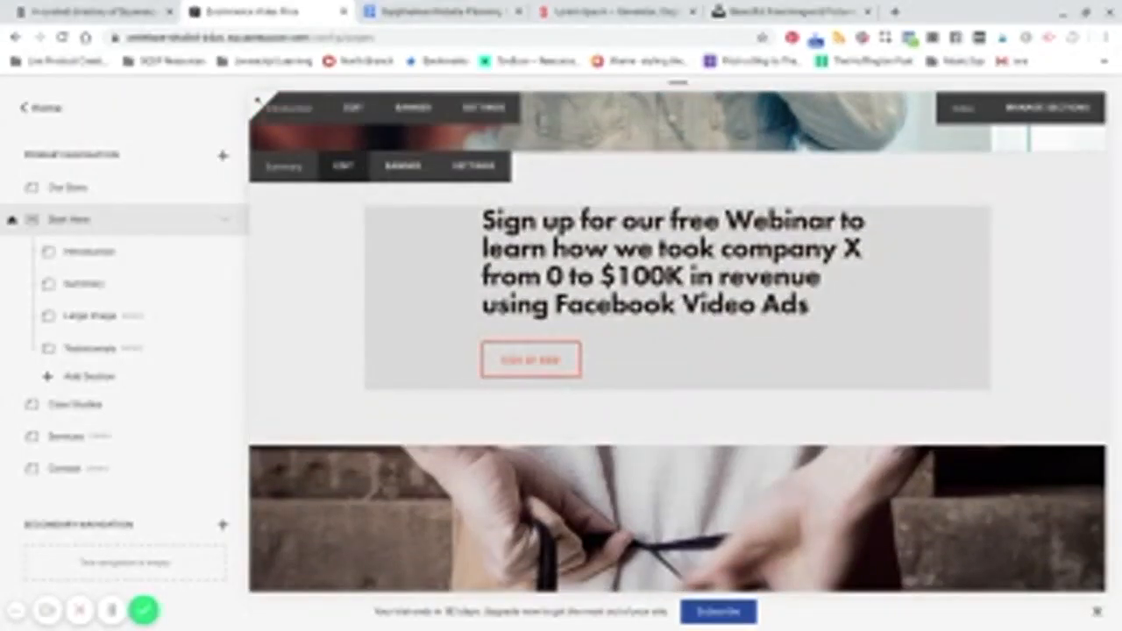
Step: Reopen the Summary section for editing and place the cursor in the webinar heading
{"action": "left_click", "coordinate": [343, 167]}
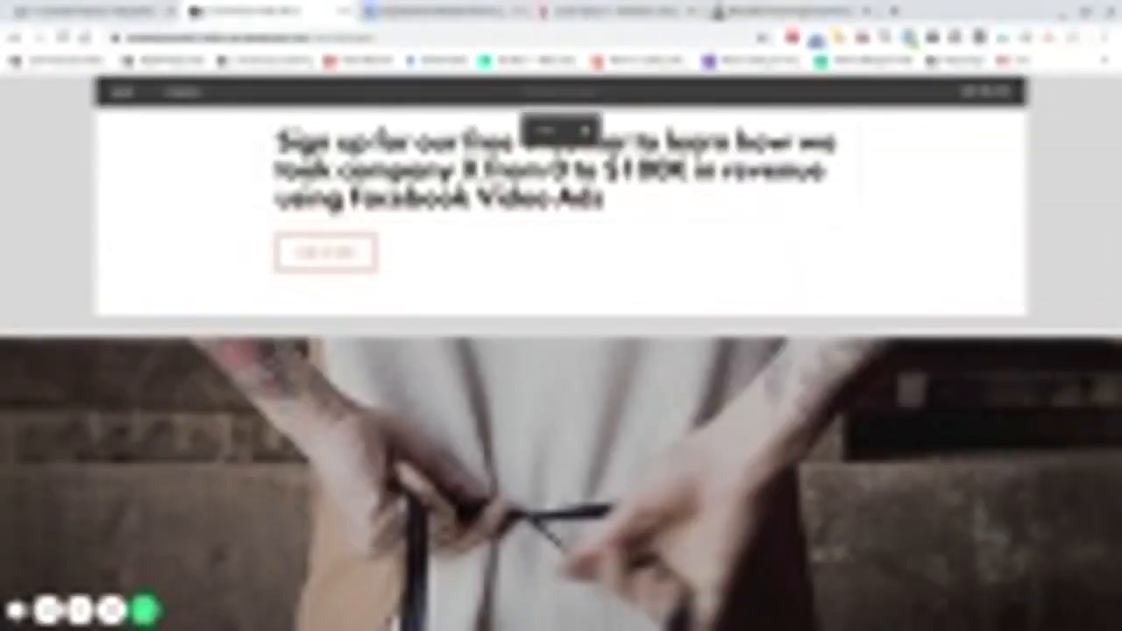
{"action": "left_click", "coordinate": [473, 199]}
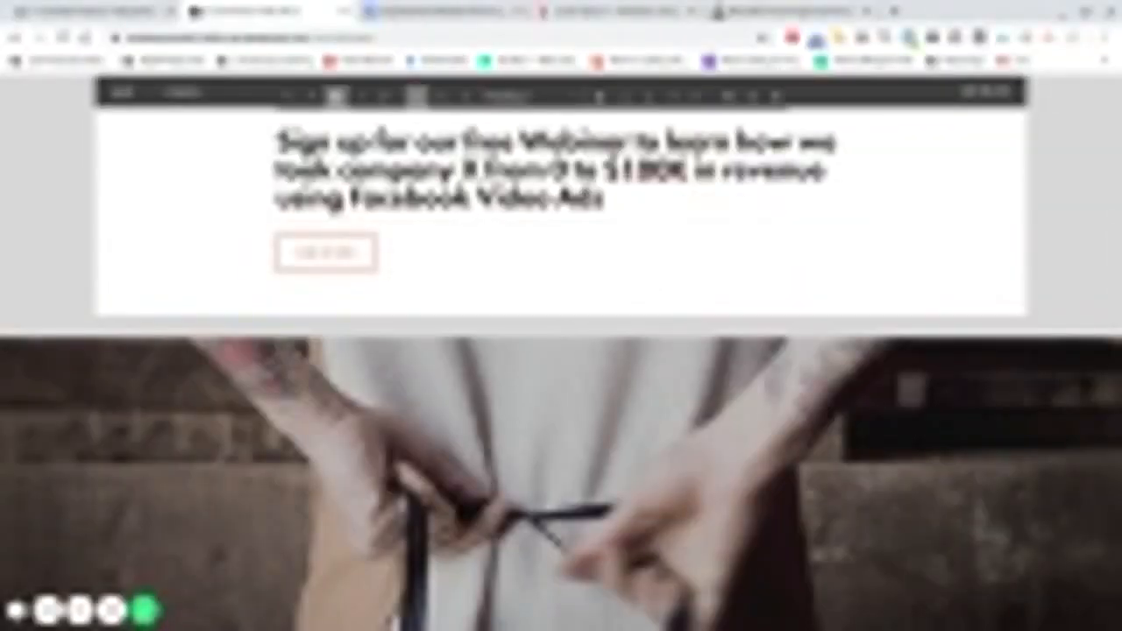
{"action": "scroll", "coordinate": [561, 351], "scroll_direction": "up", "scroll_amount": 4}
{"action": "scroll", "coordinate": [561, 350], "scroll_direction": "up", "scroll_amount": 4}
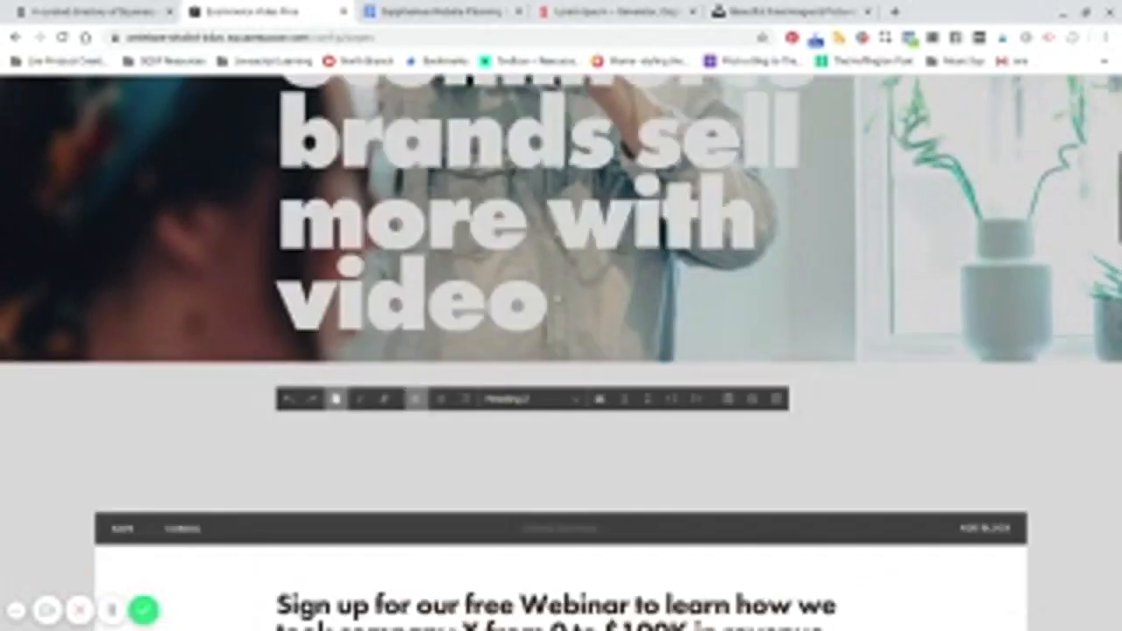
Step: Center-align the free Webinar sign-up heading in the Summary section
{"action": "scroll", "coordinate": [561, 351], "scroll_direction": "down", "scroll_amount": 8}
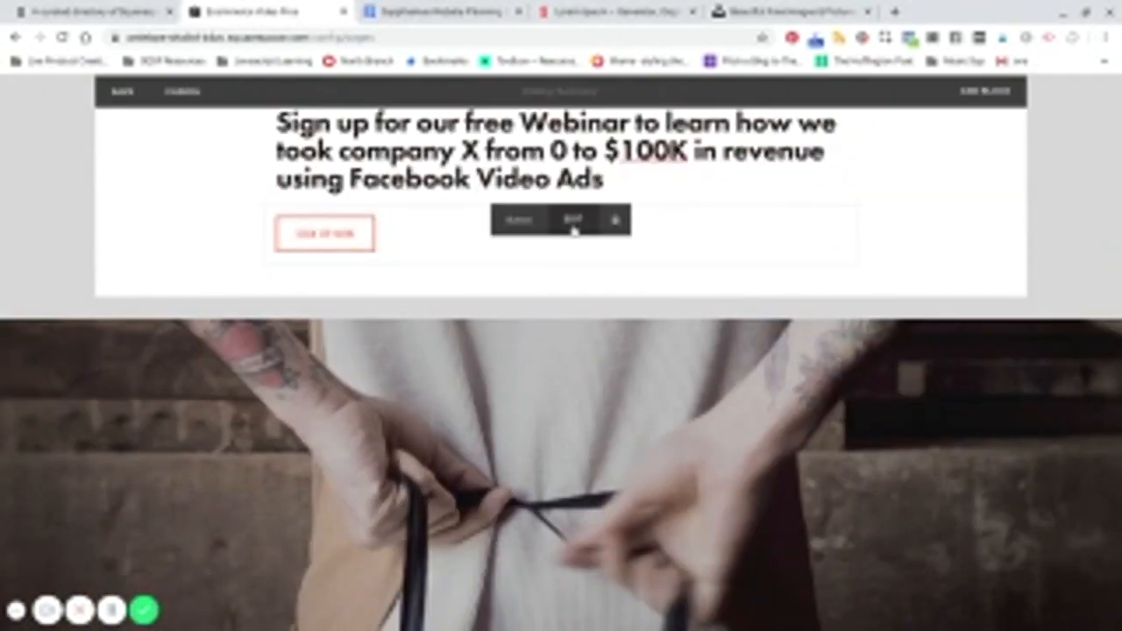
{"action": "scroll", "coordinate": [561, 350], "scroll_direction": "up", "scroll_amount": 3}
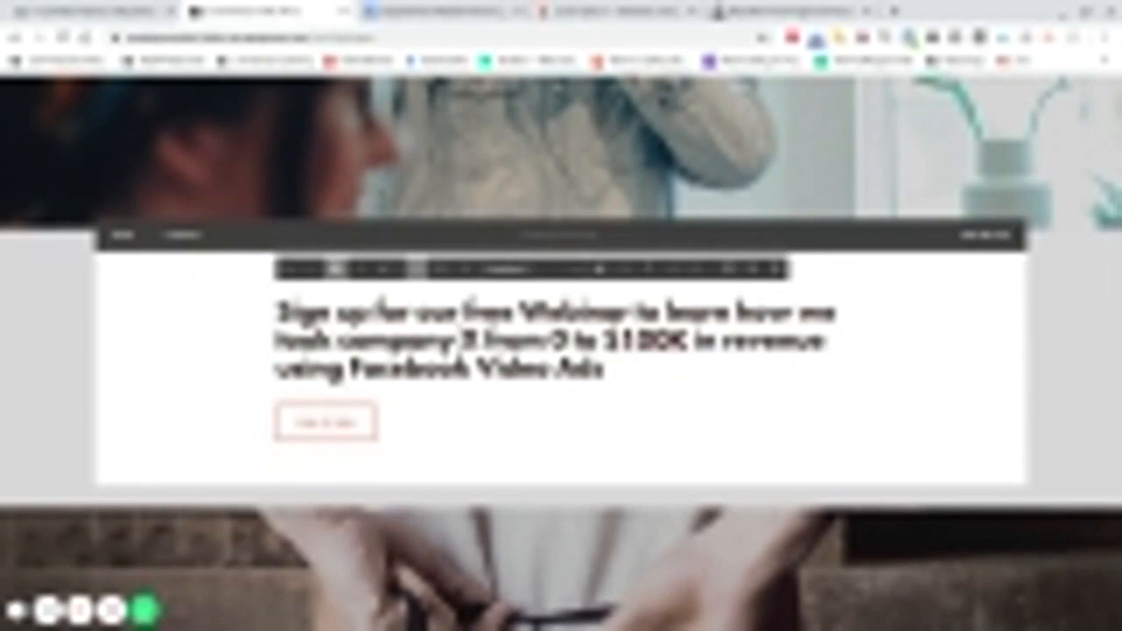
{"action": "left_click", "coordinate": [441, 269]}
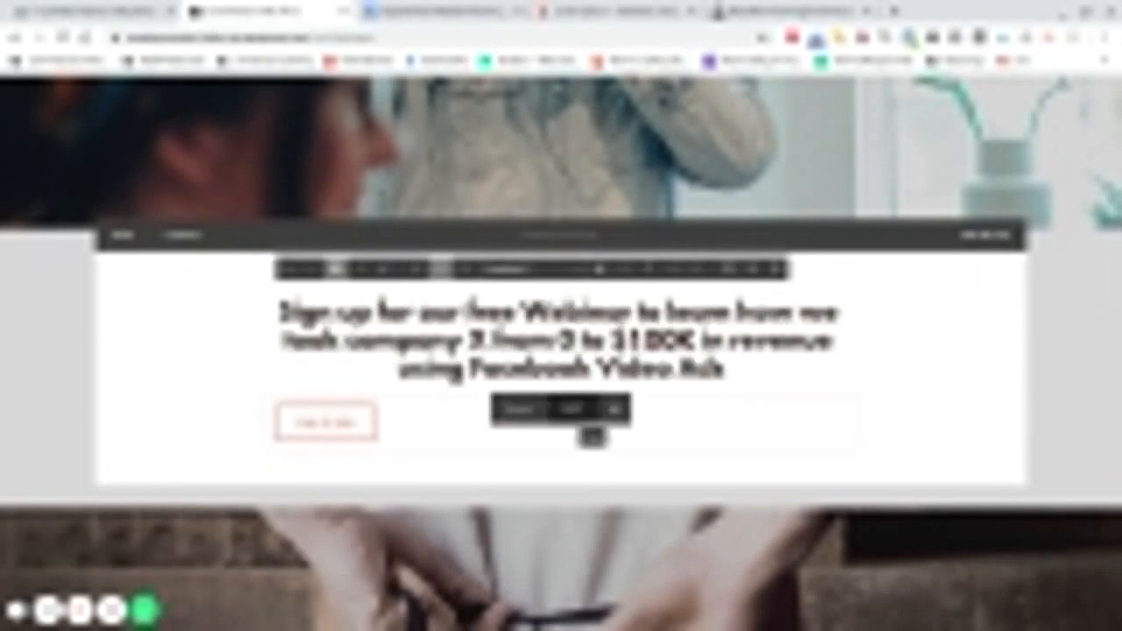
Step: Set the Sign Up Now button's alignment to Center and its size to Medium, and save the Summary section
{"action": "left_click", "coordinate": [519, 408]}
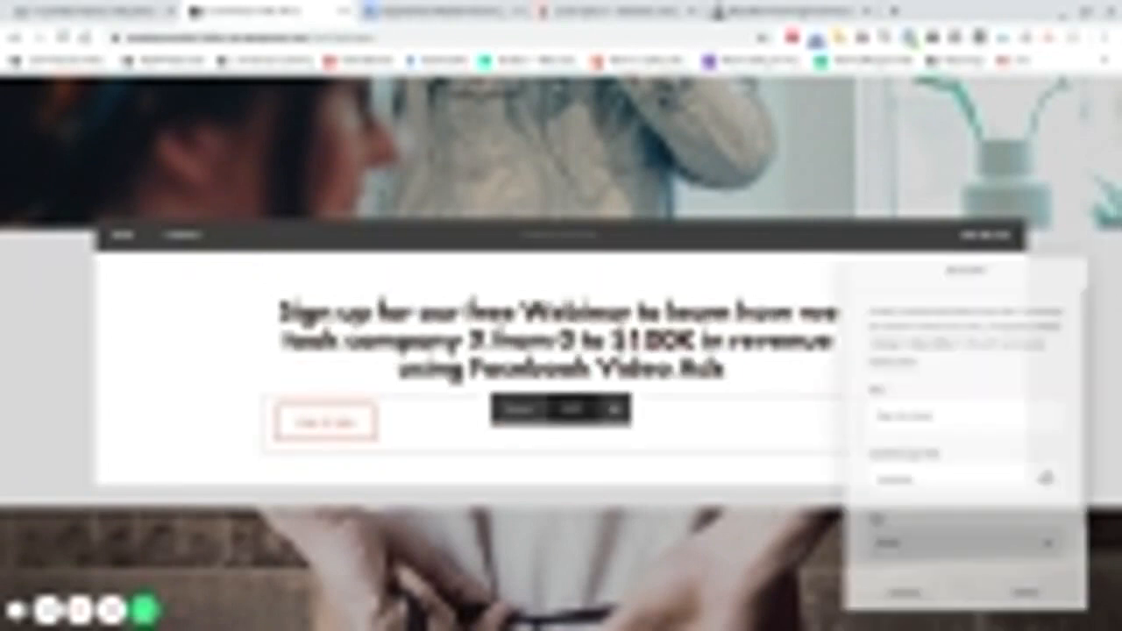
{"action": "scroll", "coordinate": [944, 500], "scroll_direction": "down", "scroll_amount": 1}
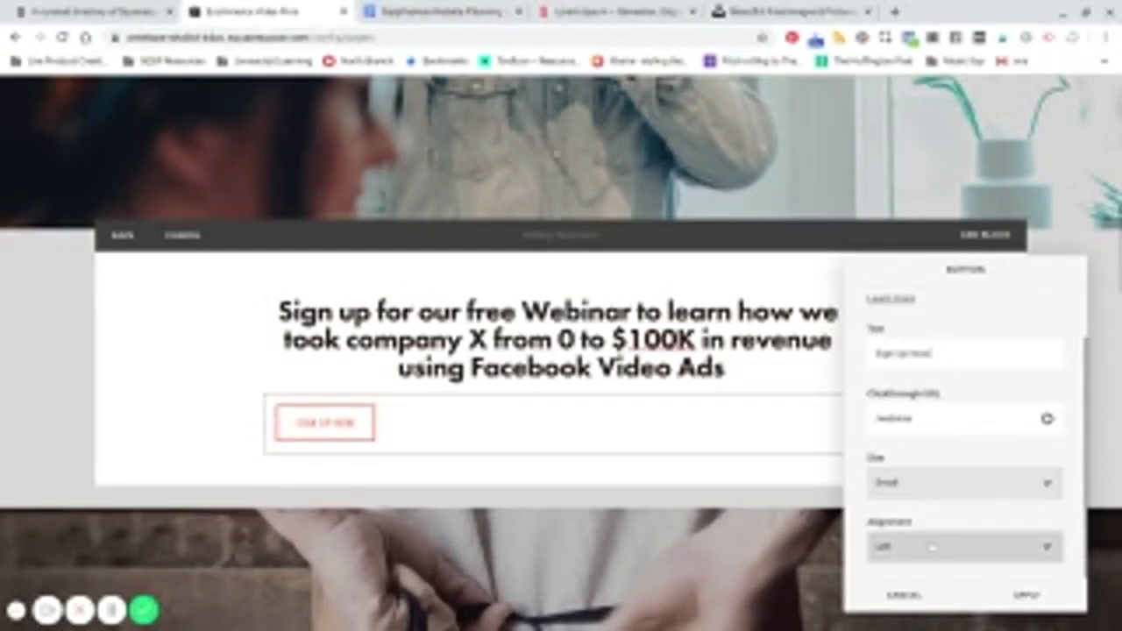
{"action": "left_click", "coordinate": [964, 547]}
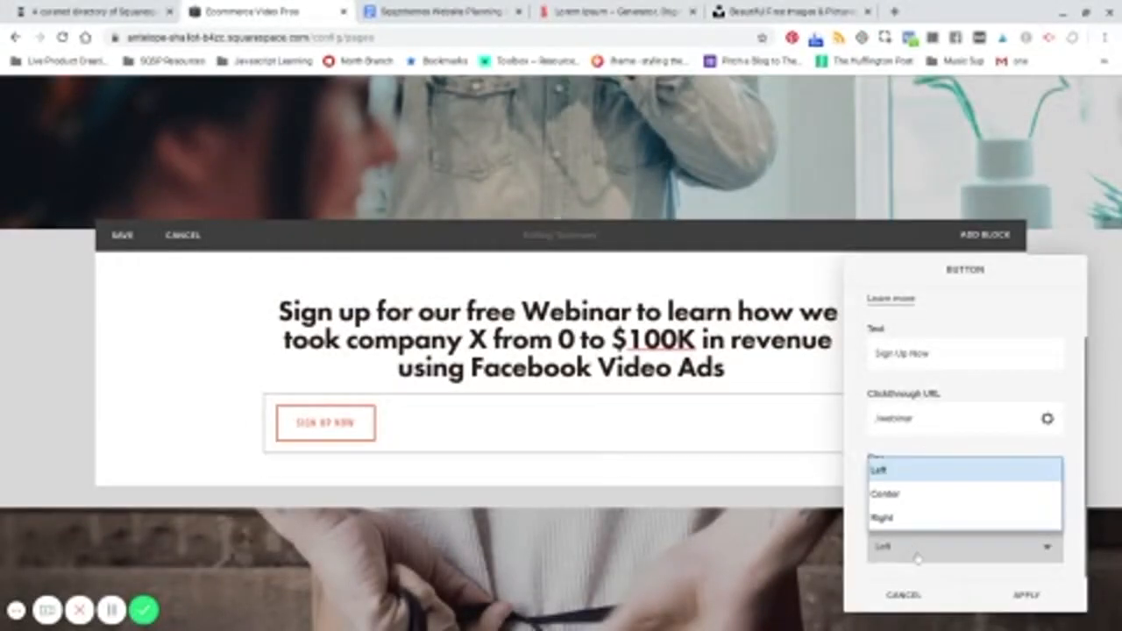
{"action": "left_click", "coordinate": [964, 491]}
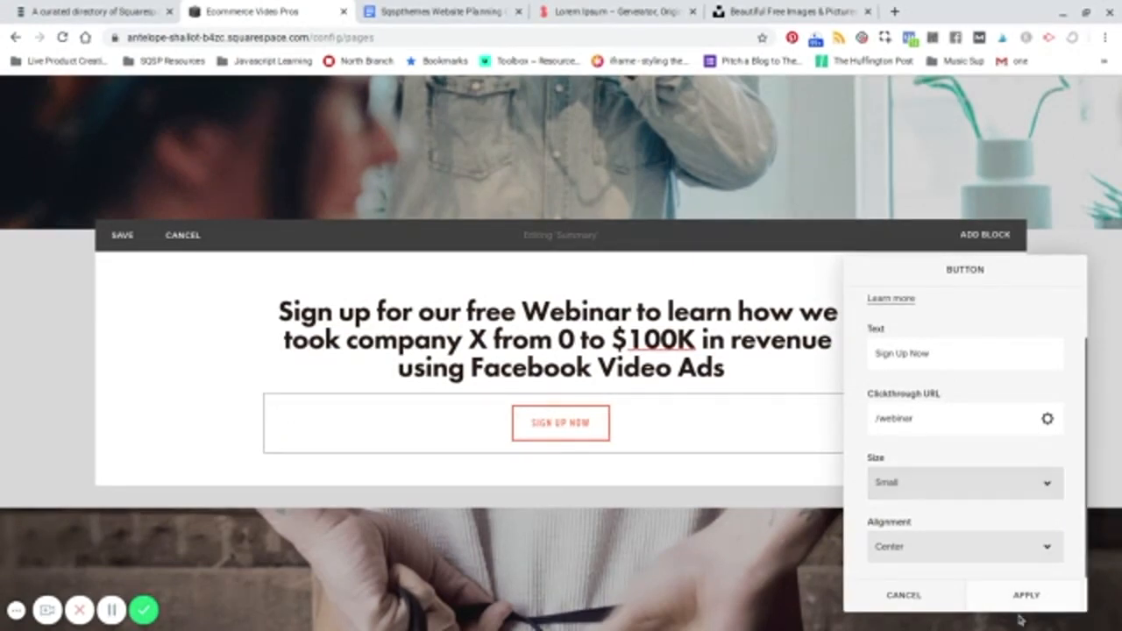
{"action": "left_click", "coordinate": [924, 487]}
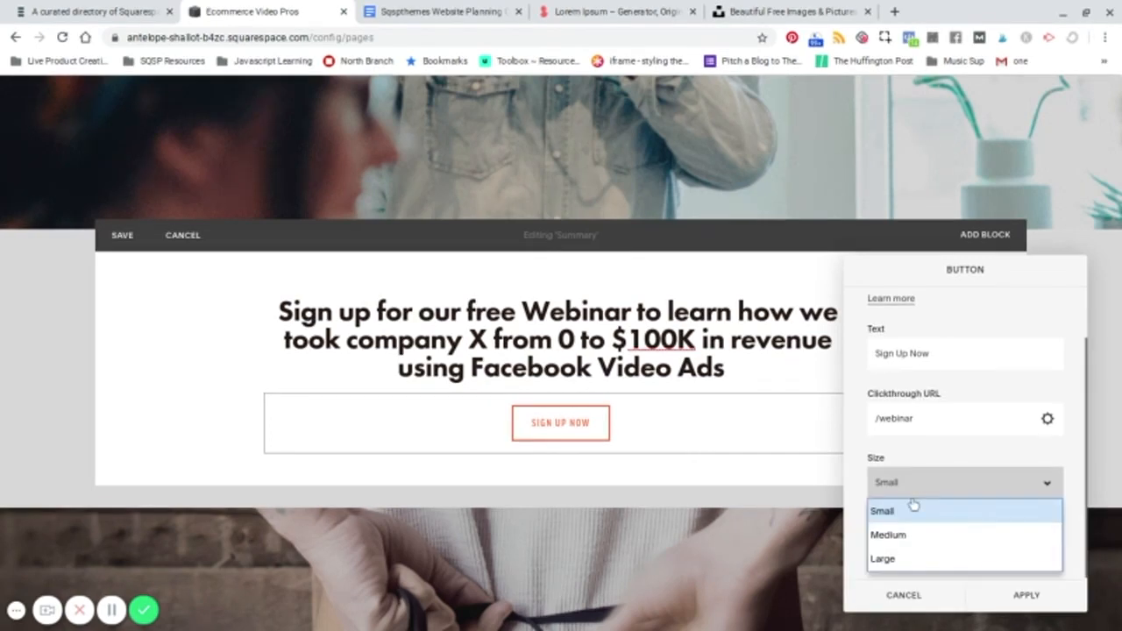
{"action": "left_click", "coordinate": [913, 533]}
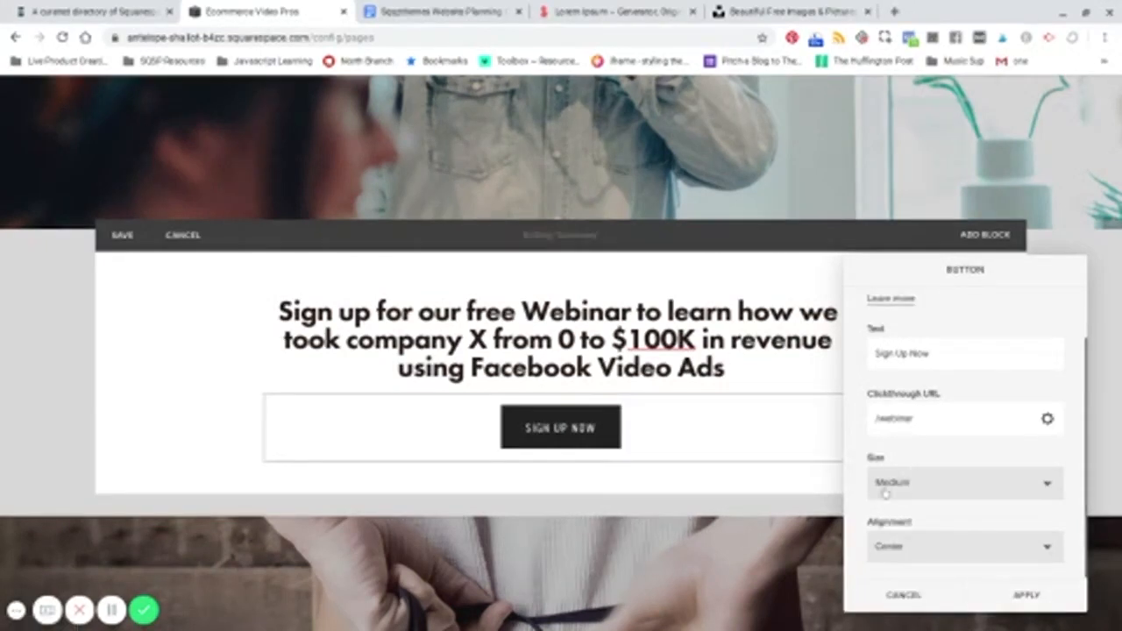
{"action": "left_click", "coordinate": [1049, 599]}
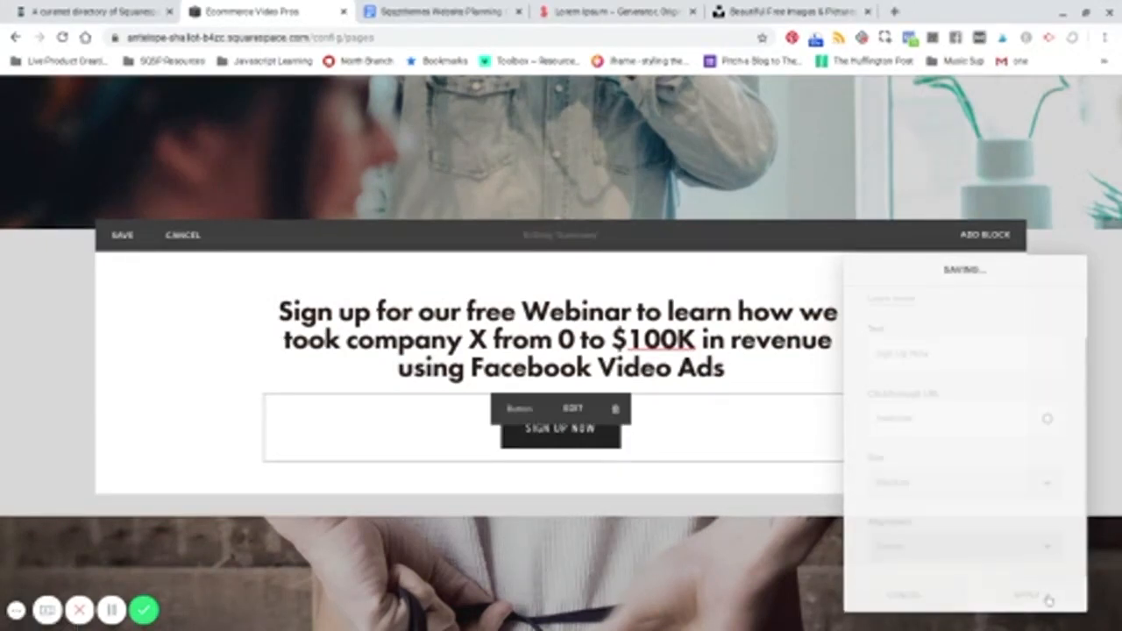
{"action": "left_click", "coordinate": [124, 236]}
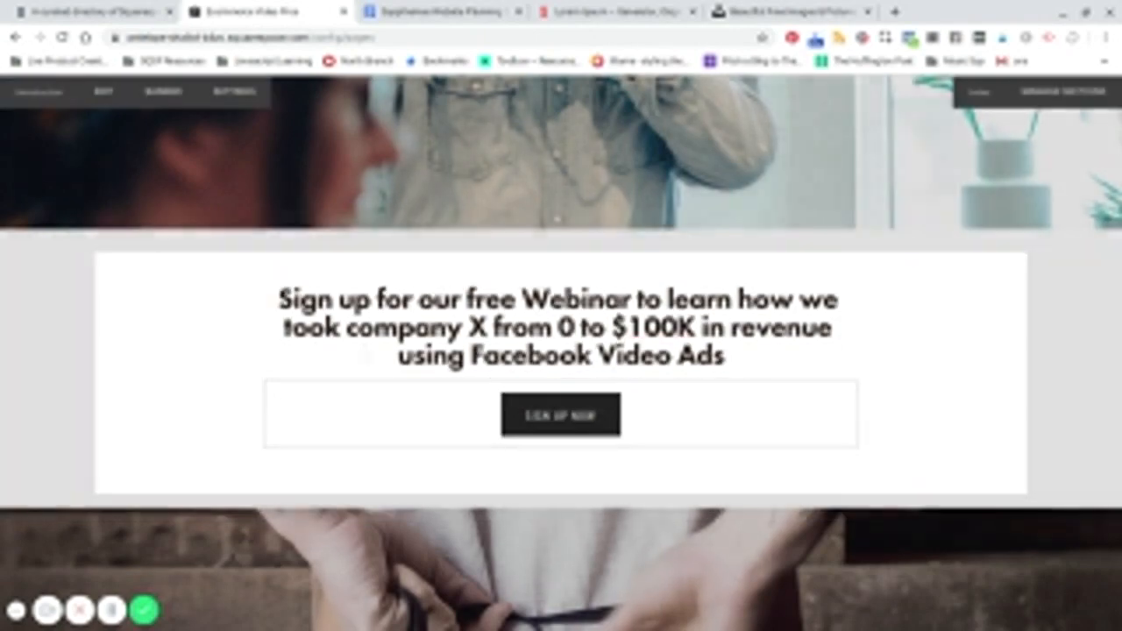
Step: Remove the apron photo from the banner media of the Large Image section
{"action": "scroll", "coordinate": [289, 427], "scroll_direction": "down", "scroll_amount": 5}
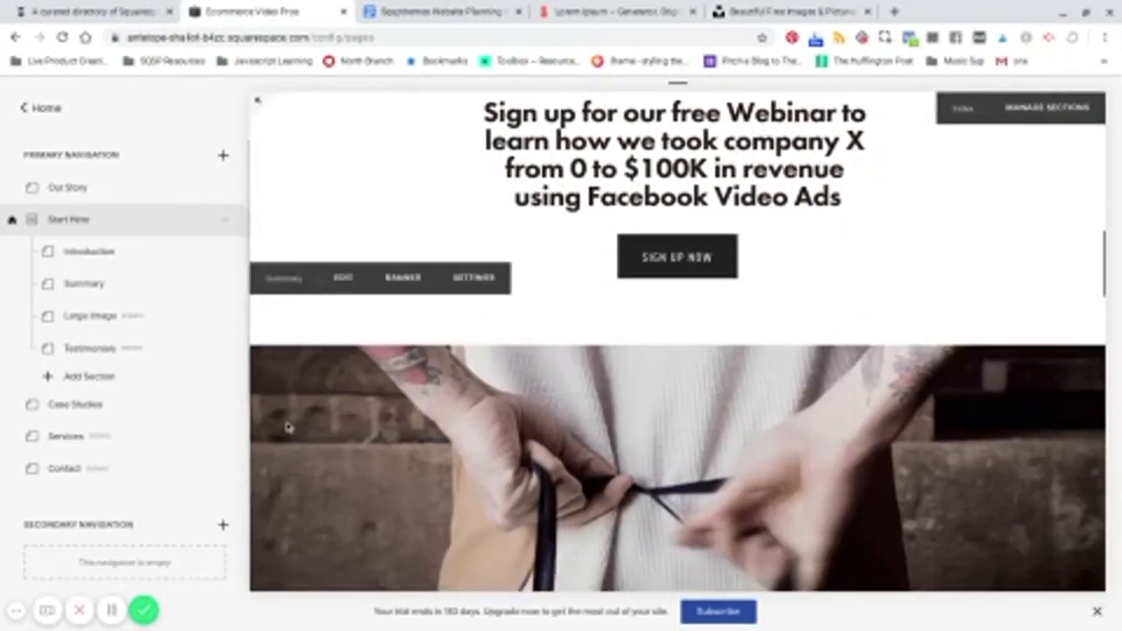
{"action": "scroll", "coordinate": [284, 426], "scroll_direction": "up", "scroll_amount": 3}
{"action": "scroll", "coordinate": [328, 190], "scroll_direction": "up", "scroll_amount": 1}
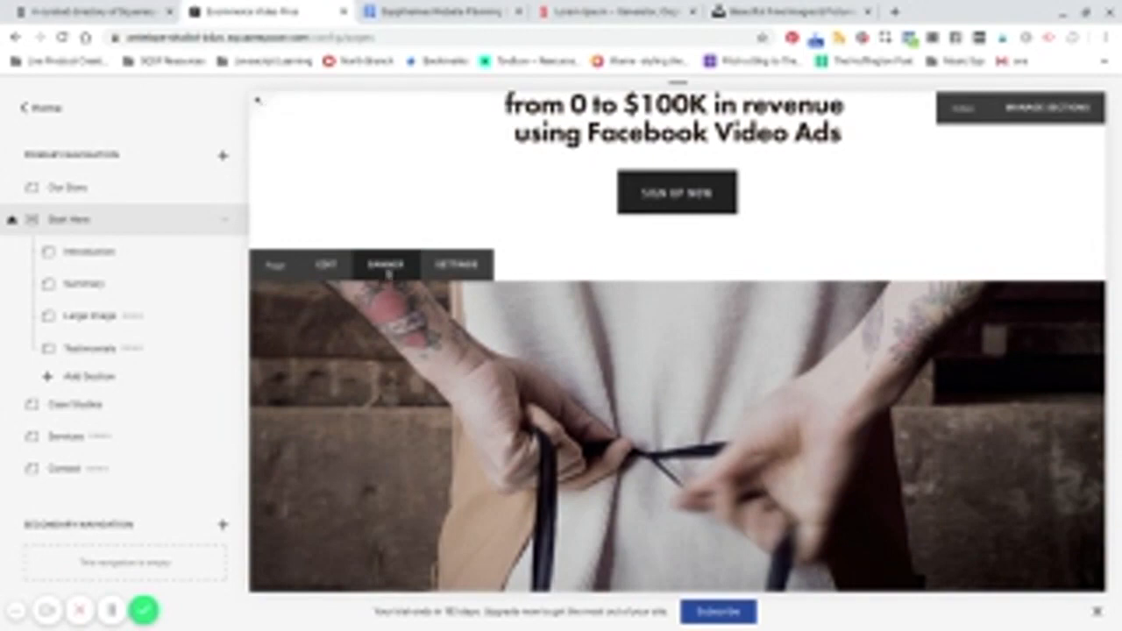
{"action": "left_click", "coordinate": [388, 272]}
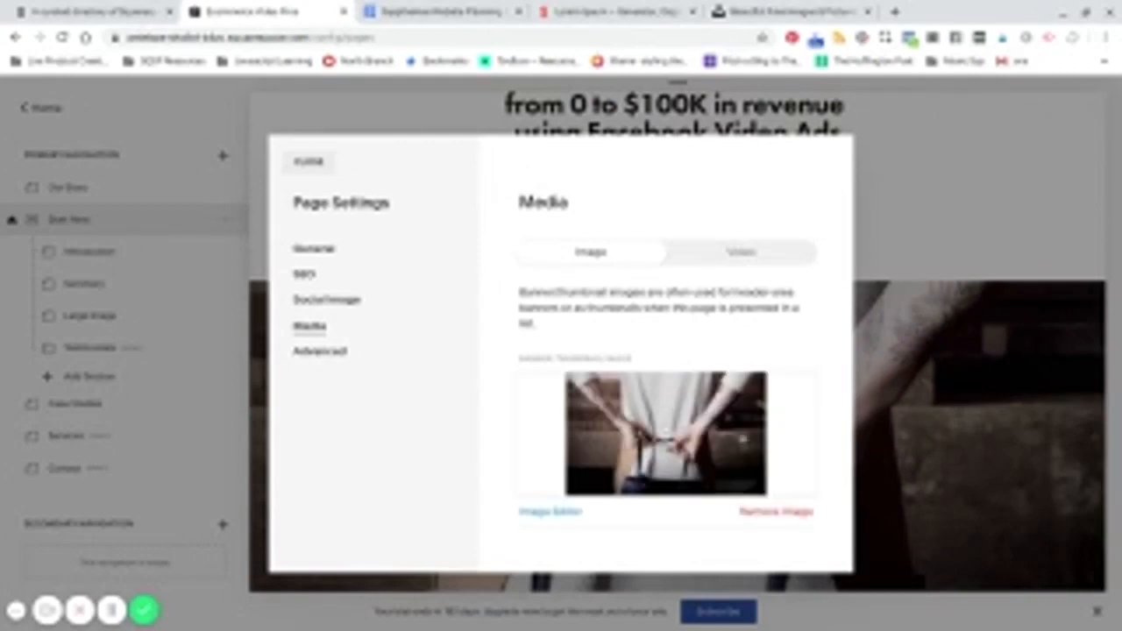
{"action": "left_click", "coordinate": [775, 513]}
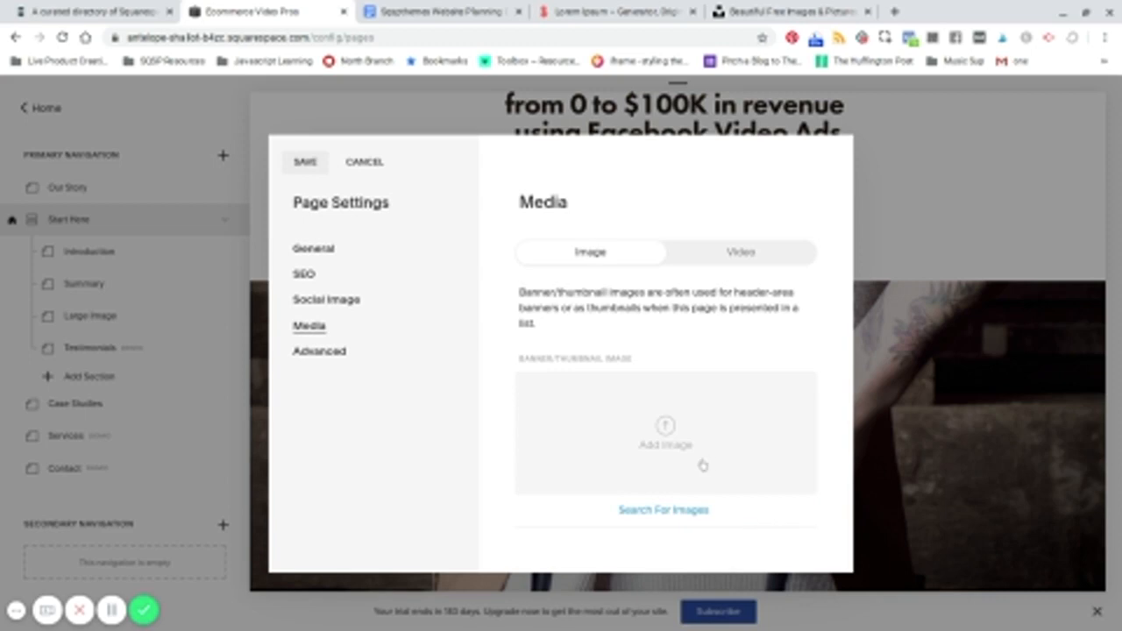
Step: Try to upload the 1.1 MB Unsplash JPEG from Downloads > COURSE VIDEOS > Make a Website > Example Content as the banner image
{"action": "left_click", "coordinate": [660, 433]}
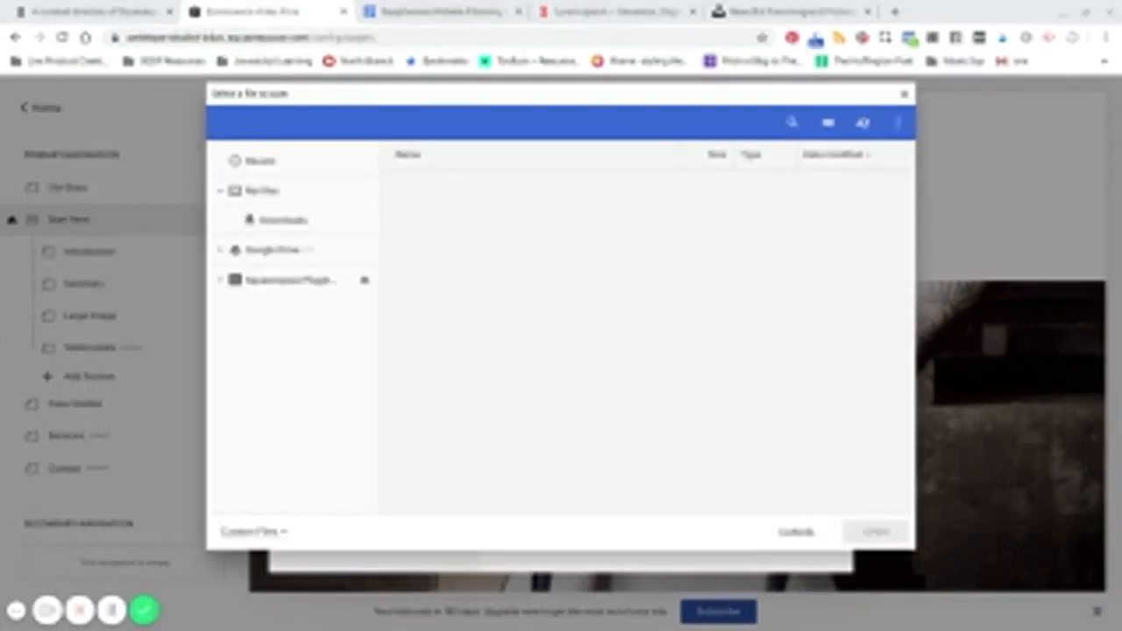
{"action": "left_click", "coordinate": [288, 222]}
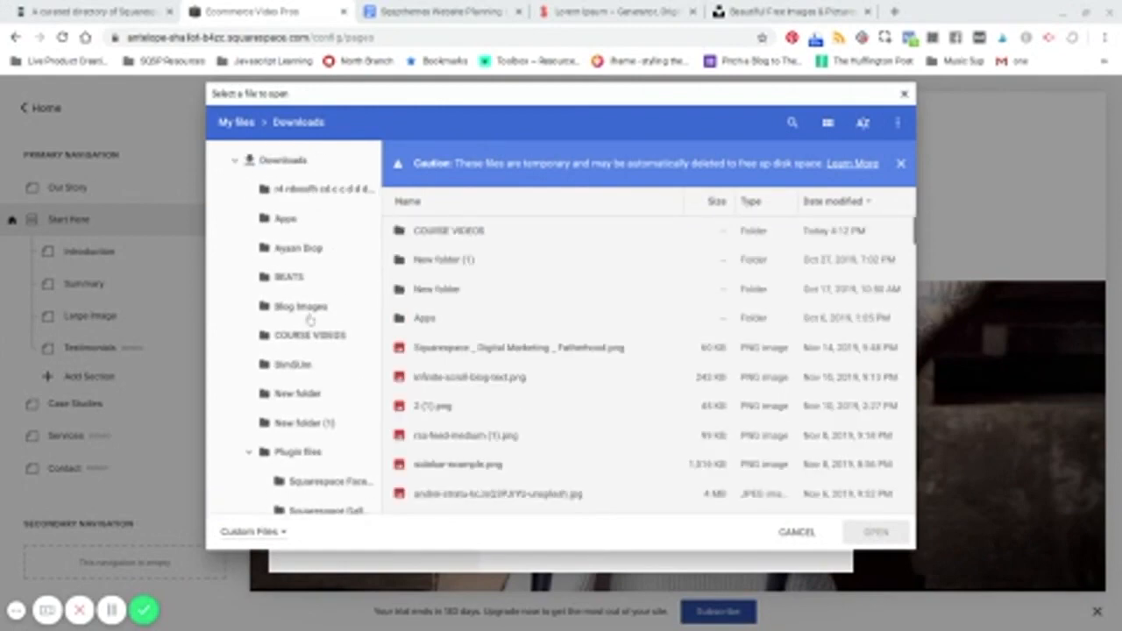
{"action": "left_click", "coordinate": [310, 334]}
{"action": "double_click", "coordinate": [466, 231]}
{"action": "double_click", "coordinate": [465, 232]}
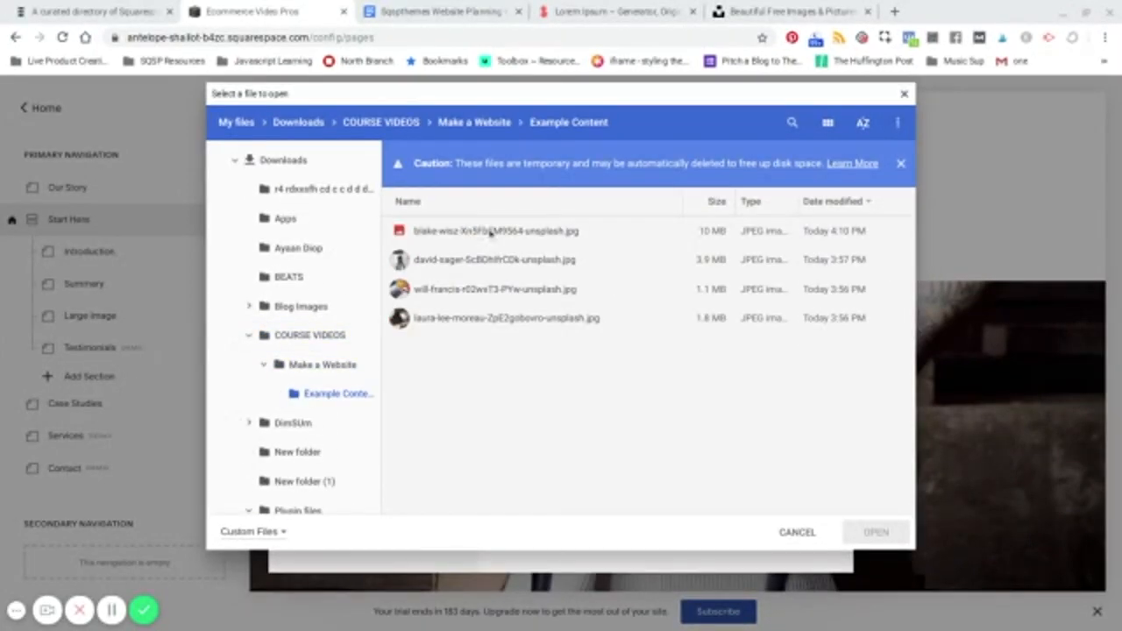
{"action": "left_click", "coordinate": [491, 231]}
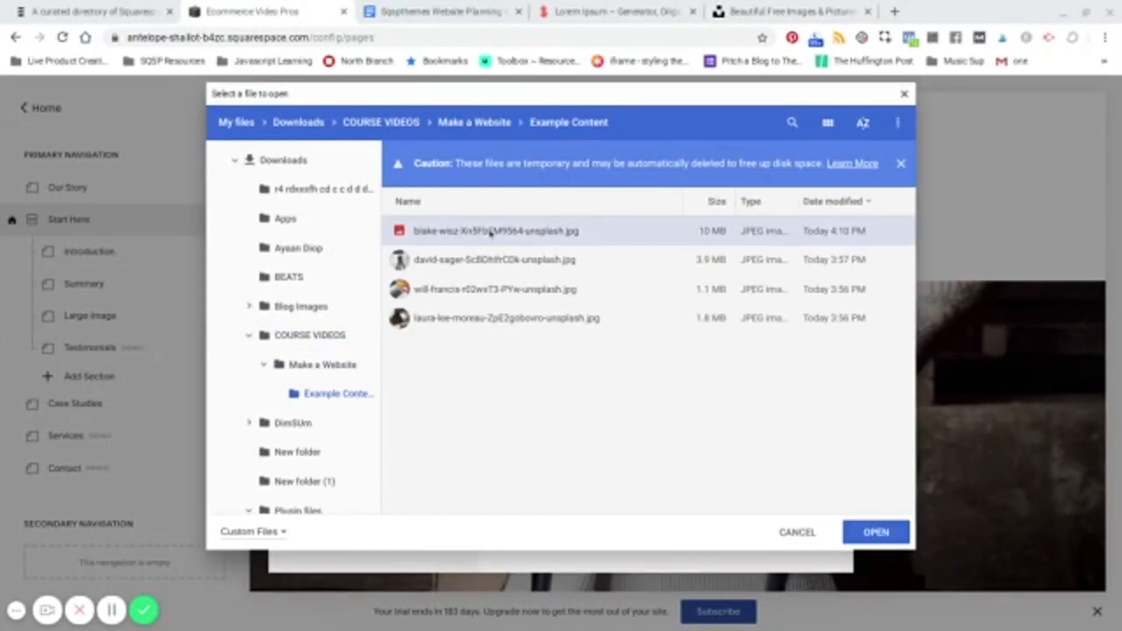
{"action": "left_click", "coordinate": [490, 294]}
{"action": "left_click", "coordinate": [877, 532]}
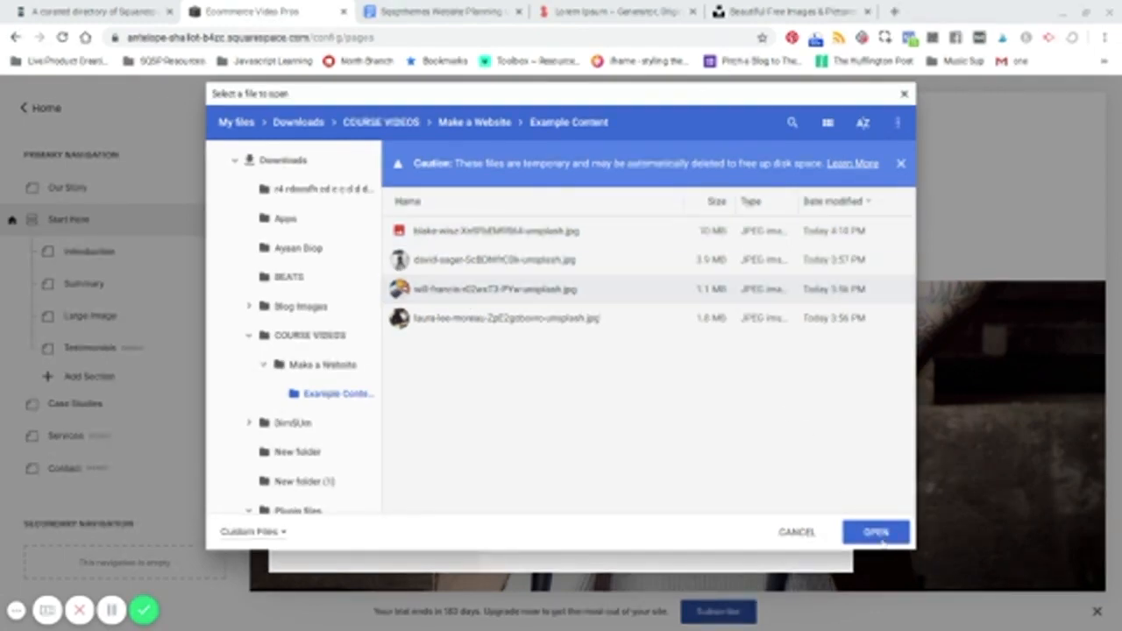
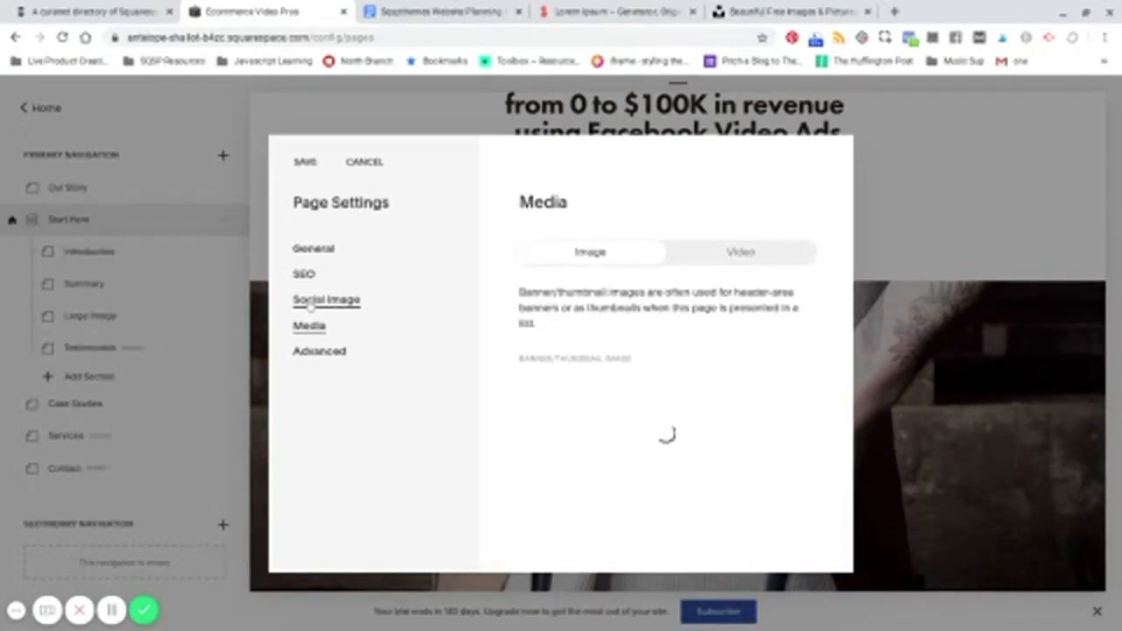
Step: Review the Large Image section's Social Image settings and return to its Media settings
{"action": "left_click", "coordinate": [318, 300]}
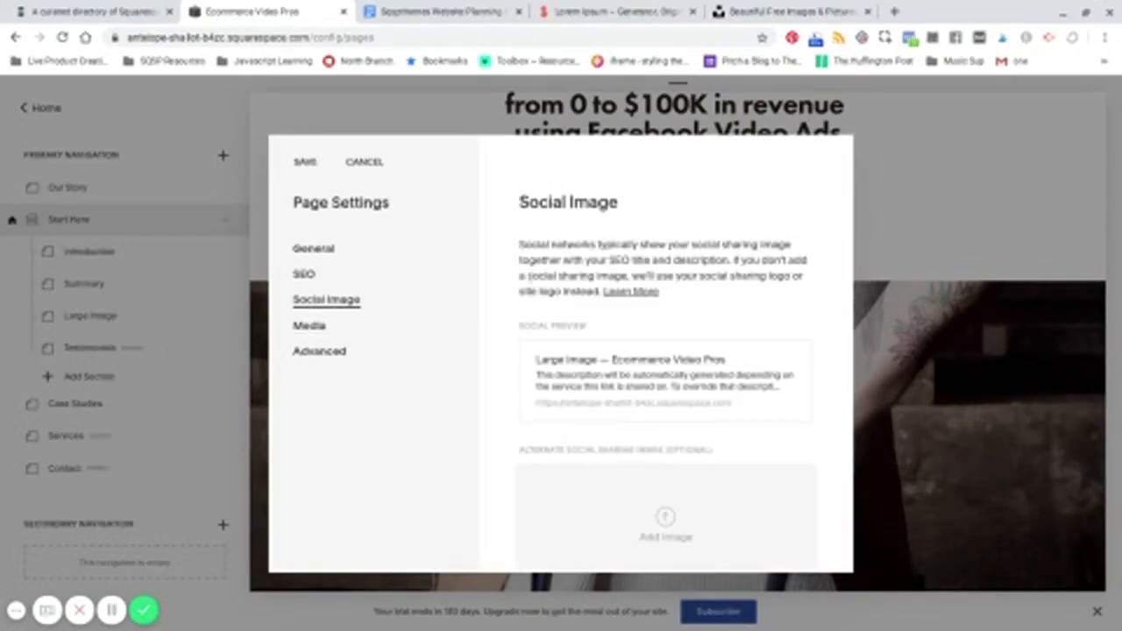
{"action": "scroll", "coordinate": [666, 377], "scroll_direction": "down", "scroll_amount": 1}
{"action": "scroll", "coordinate": [529, 277], "scroll_direction": "up", "scroll_amount": 1}
{"action": "scroll", "coordinate": [517, 403], "scroll_direction": "down", "scroll_amount": 1}
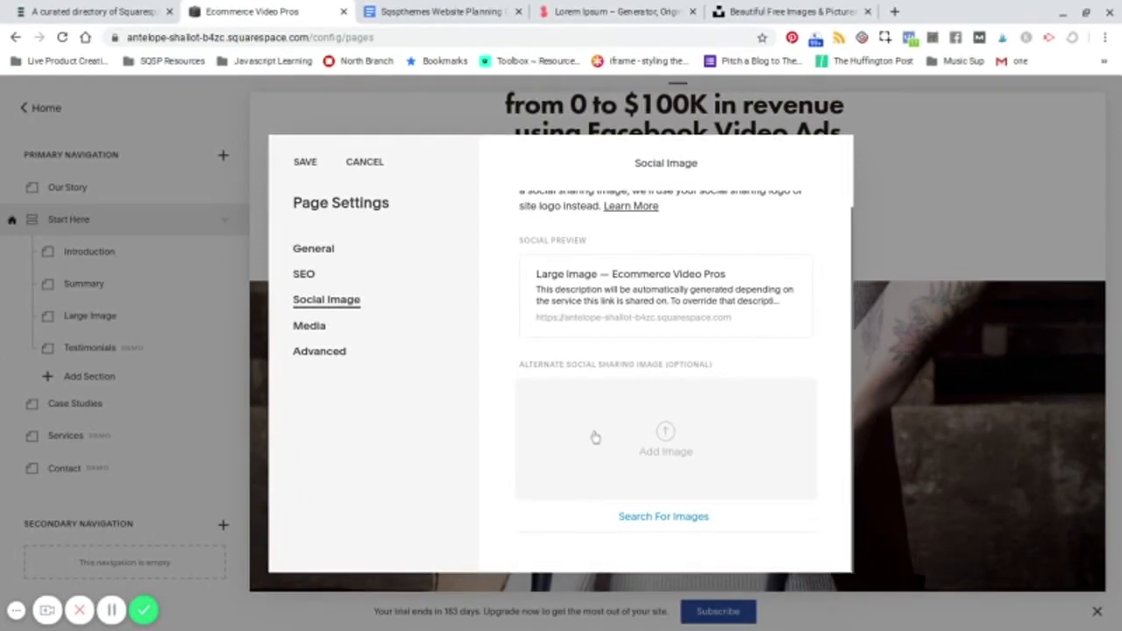
{"action": "scroll", "coordinate": [495, 343], "scroll_direction": "up", "scroll_amount": 1}
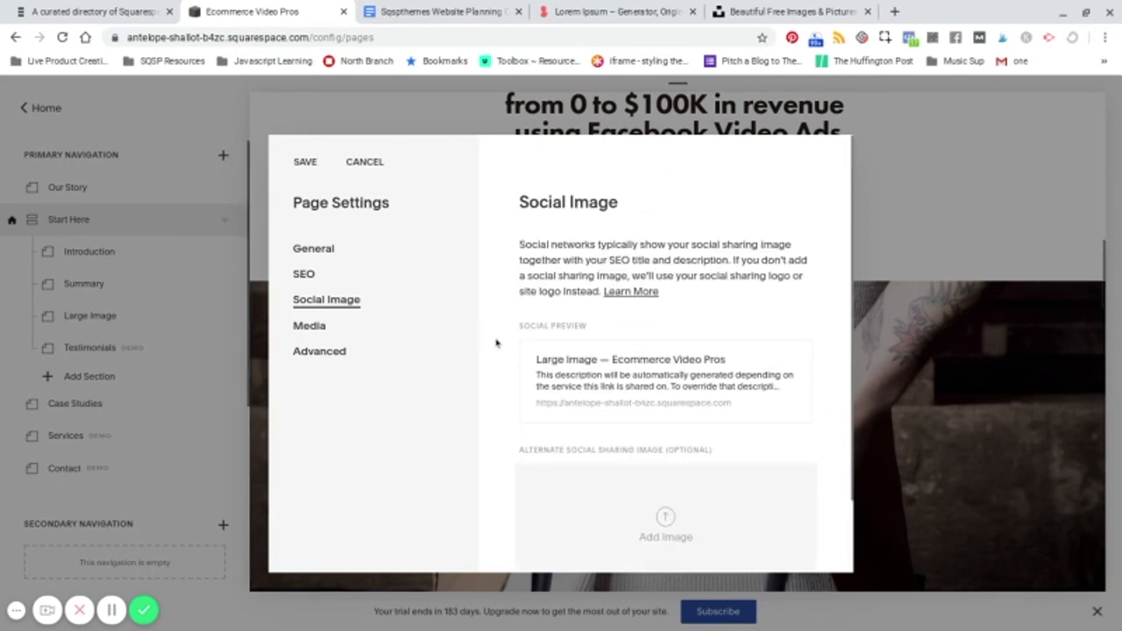
{"action": "left_click", "coordinate": [320, 328]}
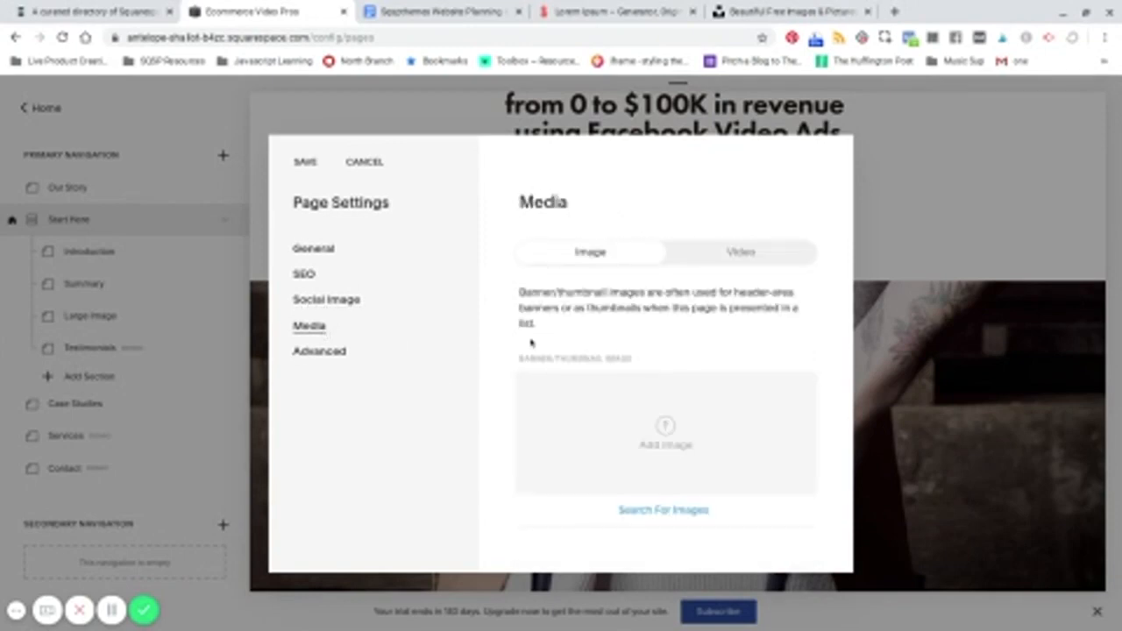
Step: Upload the 1.1 MB Unsplash JPEG from the Example Content folder as the Large Image banner and save the page settings
{"action": "left_click", "coordinate": [663, 424]}
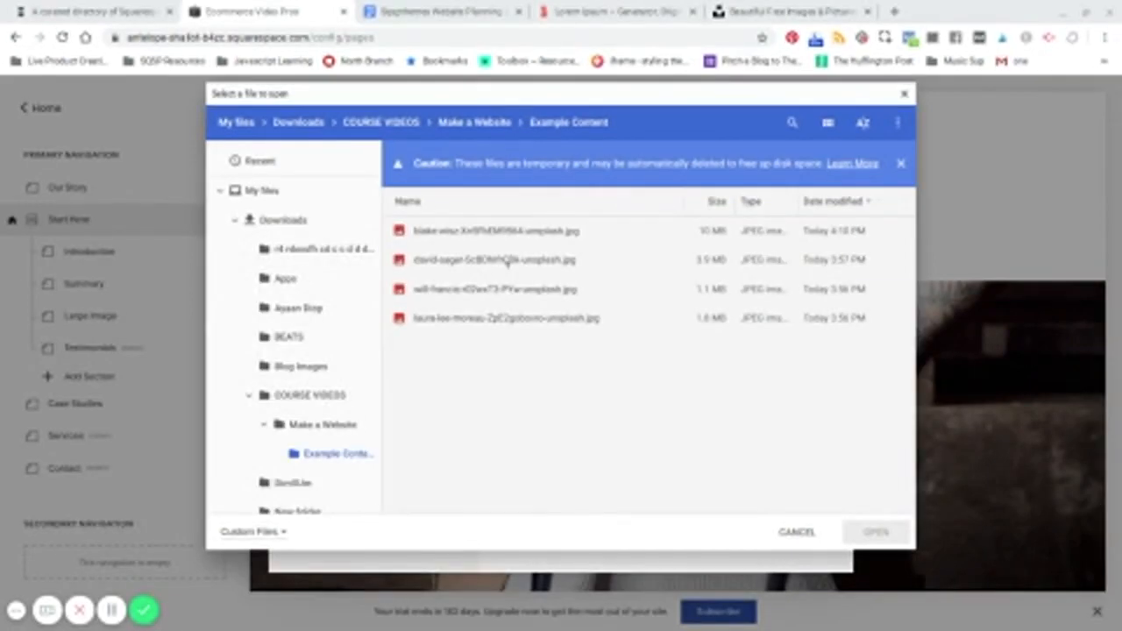
{"action": "left_click", "coordinate": [474, 259]}
{"action": "left_click", "coordinate": [473, 289]}
{"action": "left_click", "coordinate": [880, 529]}
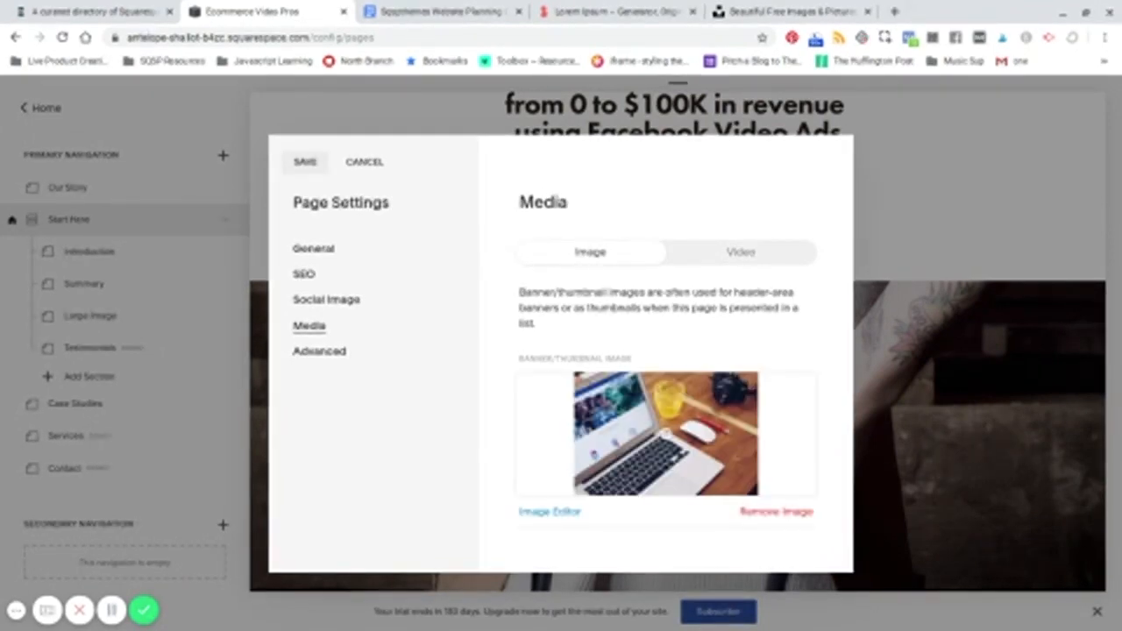
{"action": "left_click", "coordinate": [305, 163]}
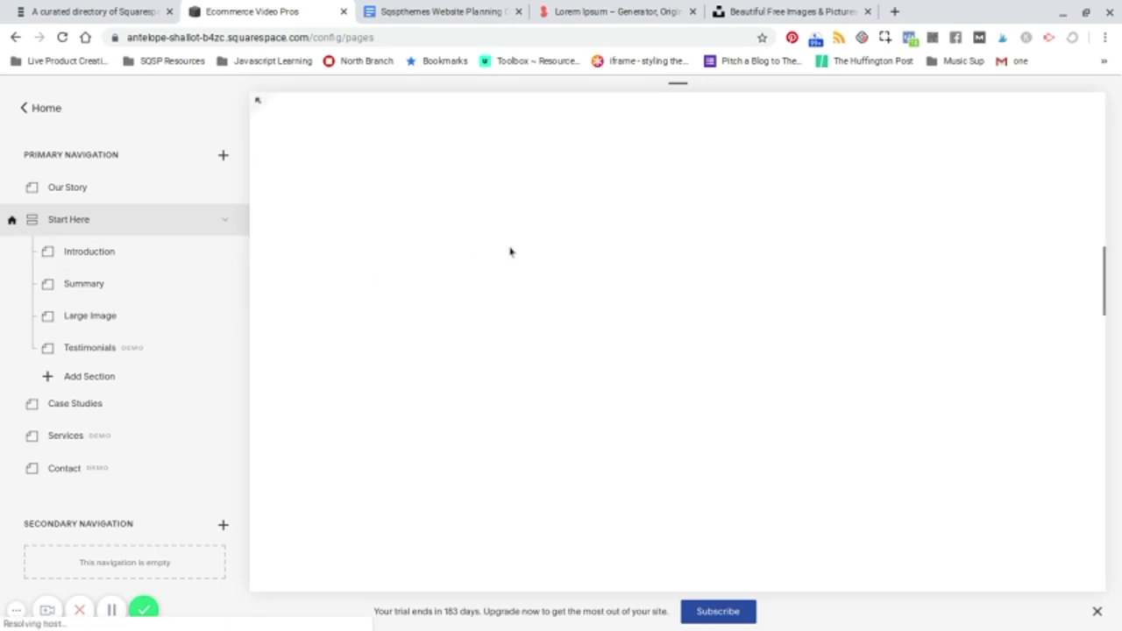
Step: Review the demo quotes and the My Promise and About Me text in the Testimonials section
{"action": "scroll", "coordinate": [511, 252], "scroll_direction": "down", "scroll_amount": 2}
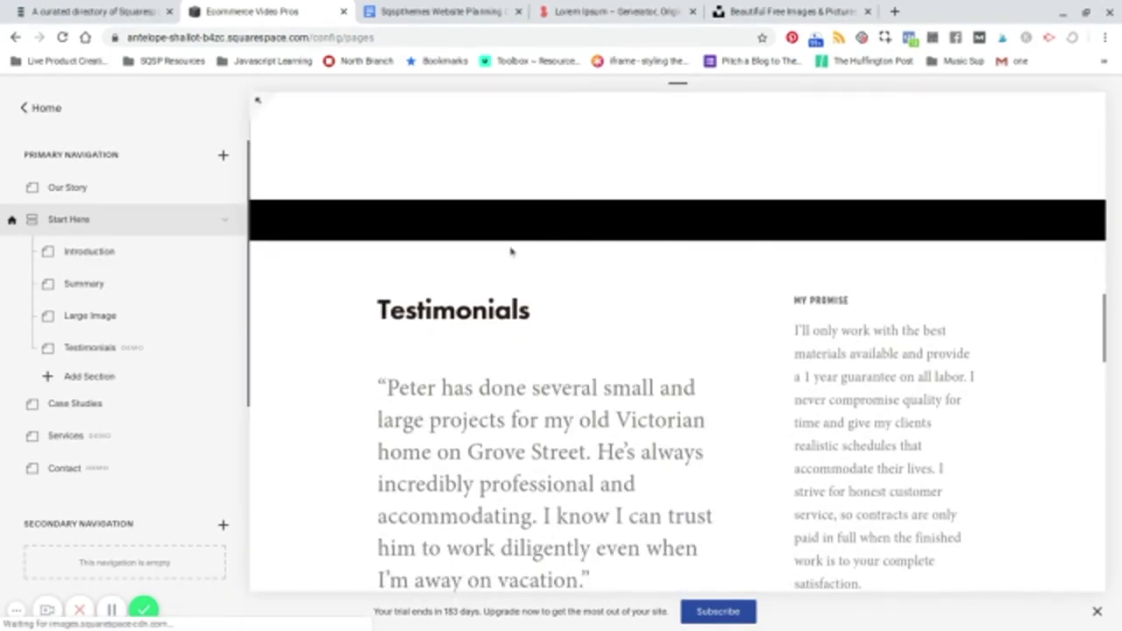
{"action": "scroll", "coordinate": [561, 292], "scroll_direction": "down", "scroll_amount": 5}
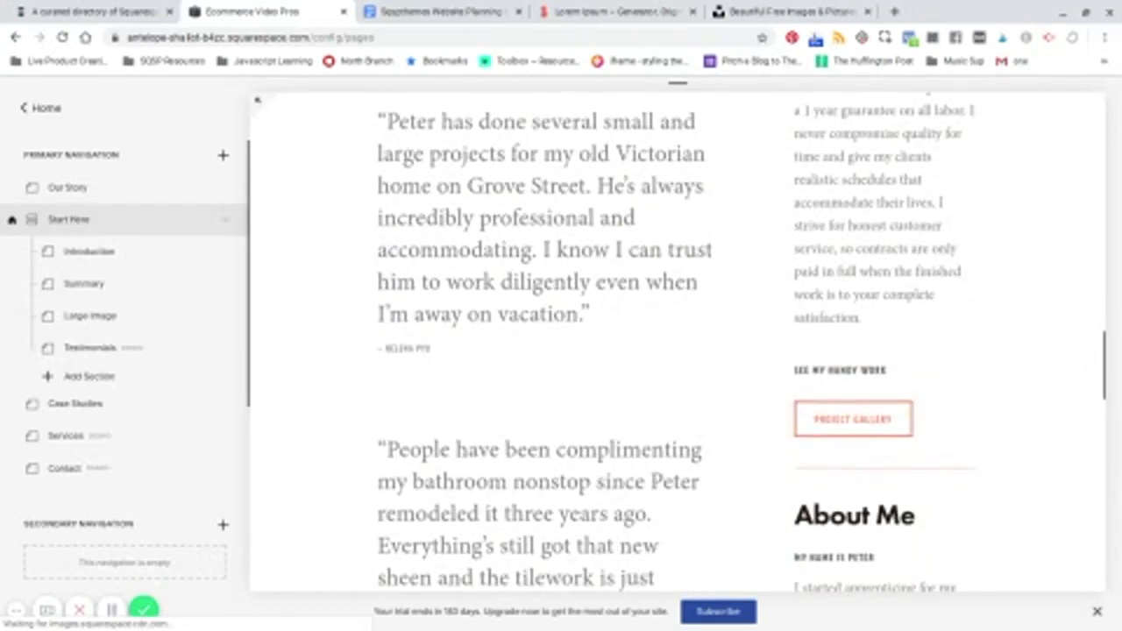
{"action": "scroll", "coordinate": [561, 342], "scroll_direction": "down", "scroll_amount": 2}
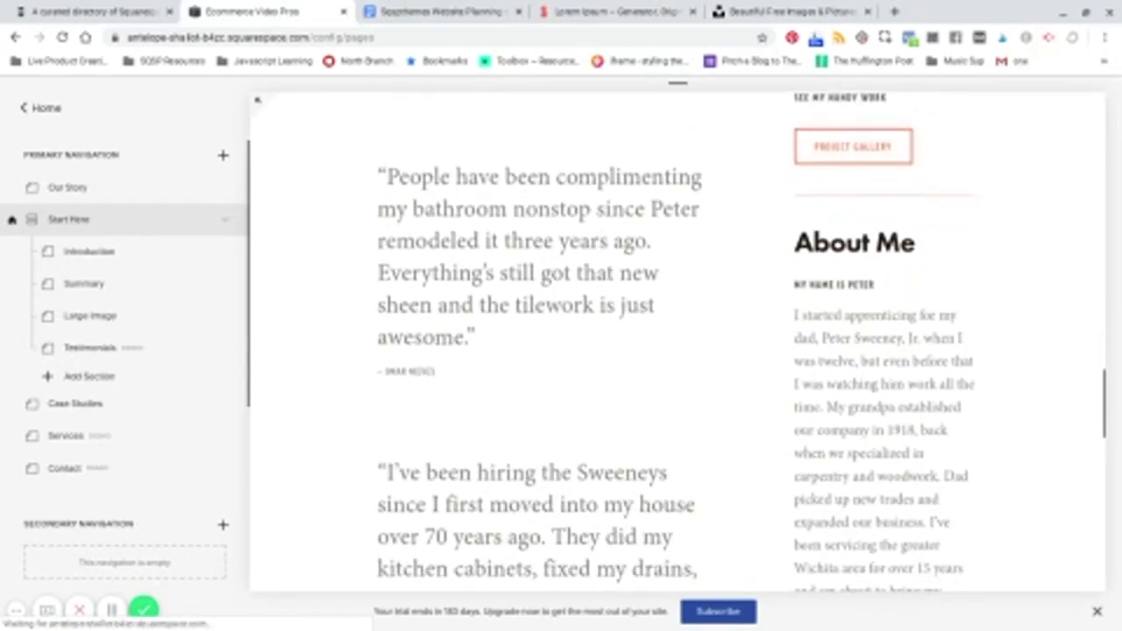
{"action": "scroll", "coordinate": [562, 342], "scroll_direction": "down", "scroll_amount": 1}
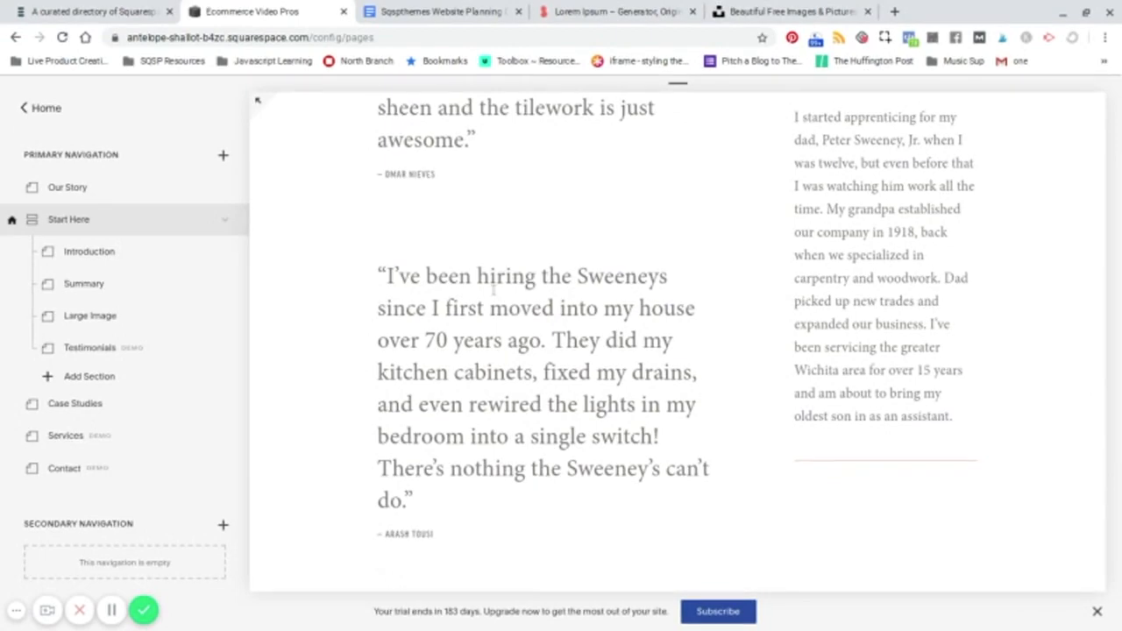
{"action": "scroll", "coordinate": [551, 307], "scroll_direction": "down", "scroll_amount": 6}
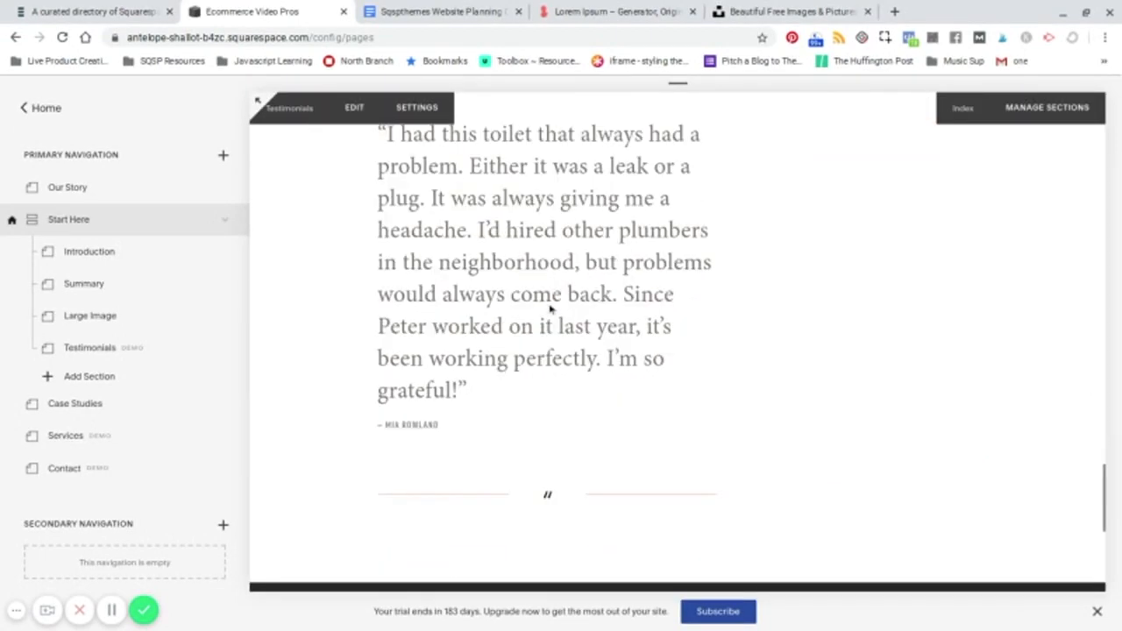
{"action": "scroll", "coordinate": [550, 309], "scroll_direction": "up", "scroll_amount": 7}
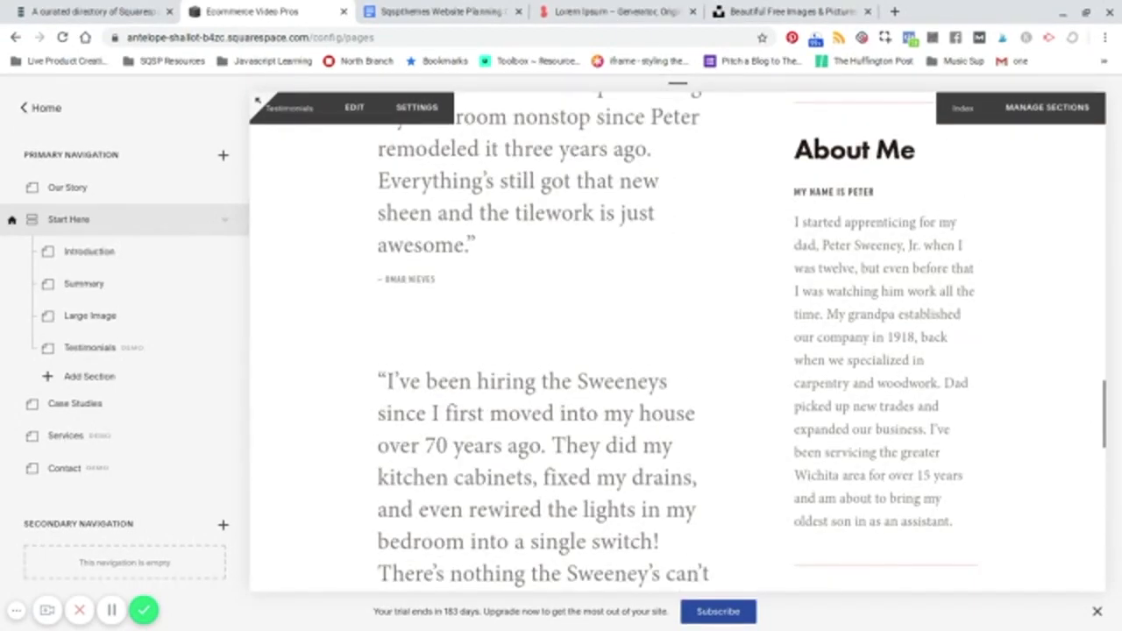
{"action": "scroll", "coordinate": [522, 291], "scroll_direction": "up", "scroll_amount": 5}
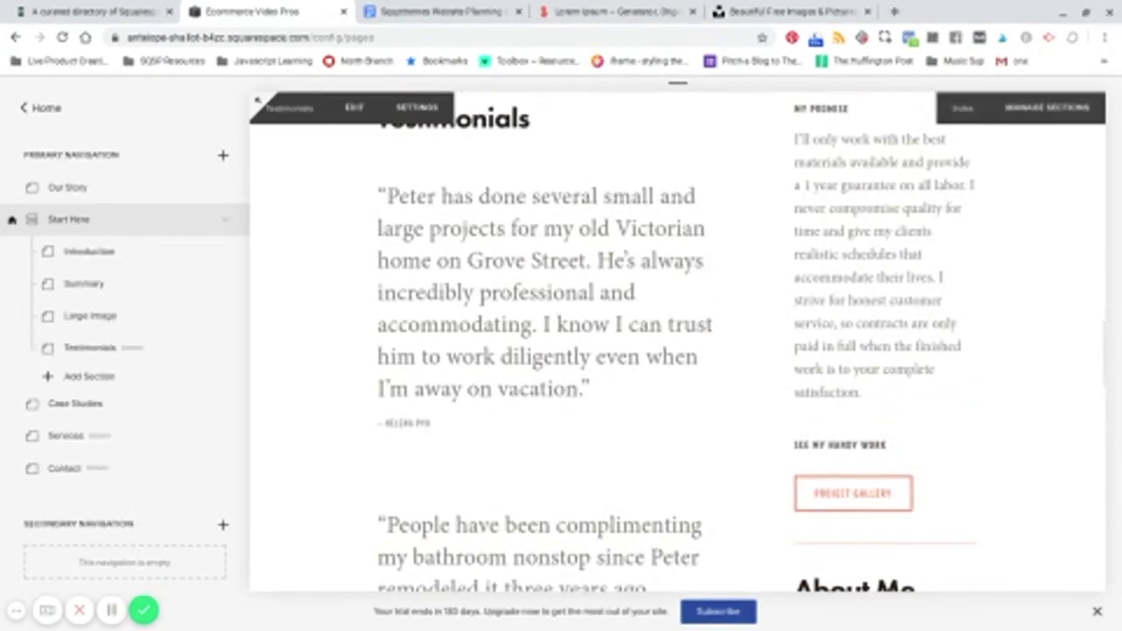
Step: Read through the Testimonials section again, from its heading past the Project Gallery button and About Me text to the last quote
{"action": "scroll", "coordinate": [699, 316], "scroll_direction": "down", "scroll_amount": 2}
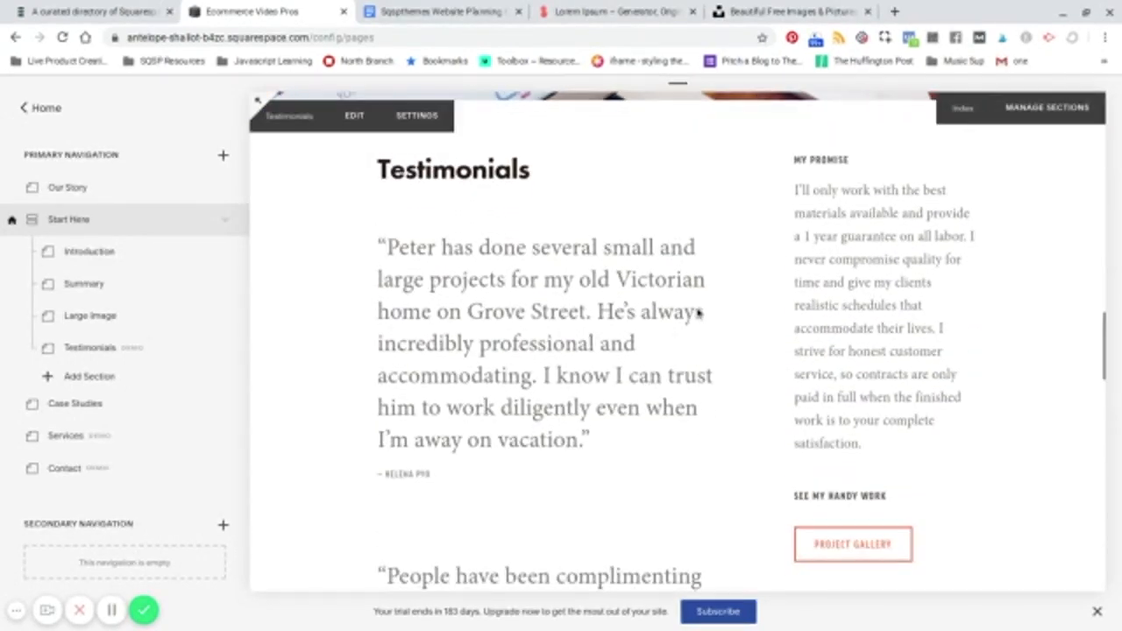
{"action": "scroll", "coordinate": [662, 225], "scroll_direction": "up", "scroll_amount": 2}
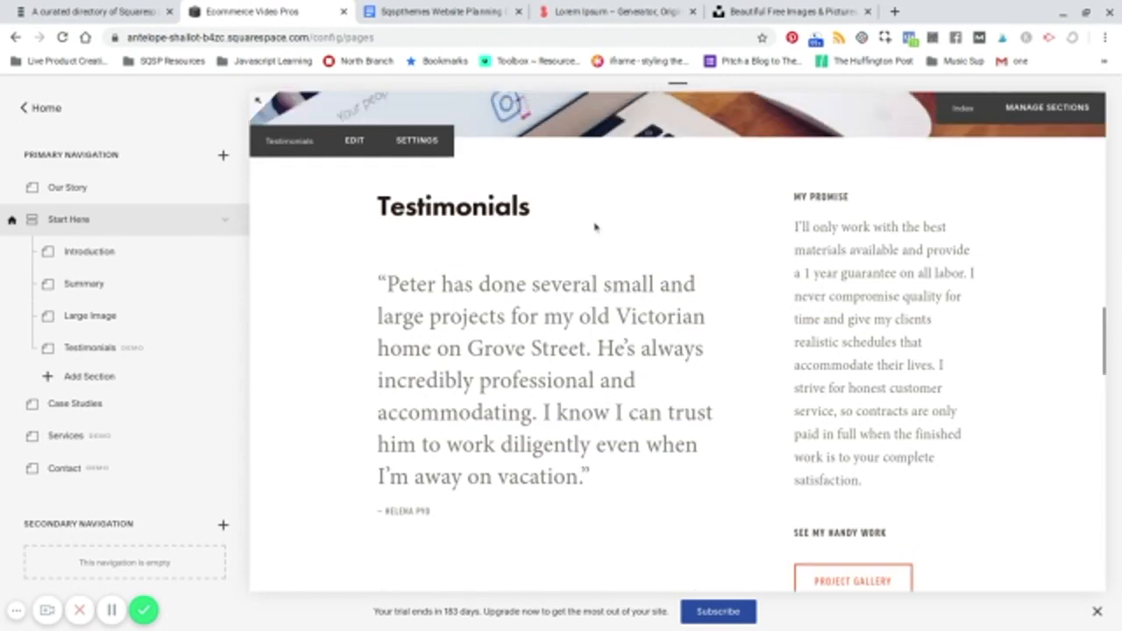
{"action": "scroll", "coordinate": [594, 225], "scroll_direction": "down", "scroll_amount": 2}
{"action": "scroll", "coordinate": [614, 342], "scroll_direction": "down", "scroll_amount": 6}
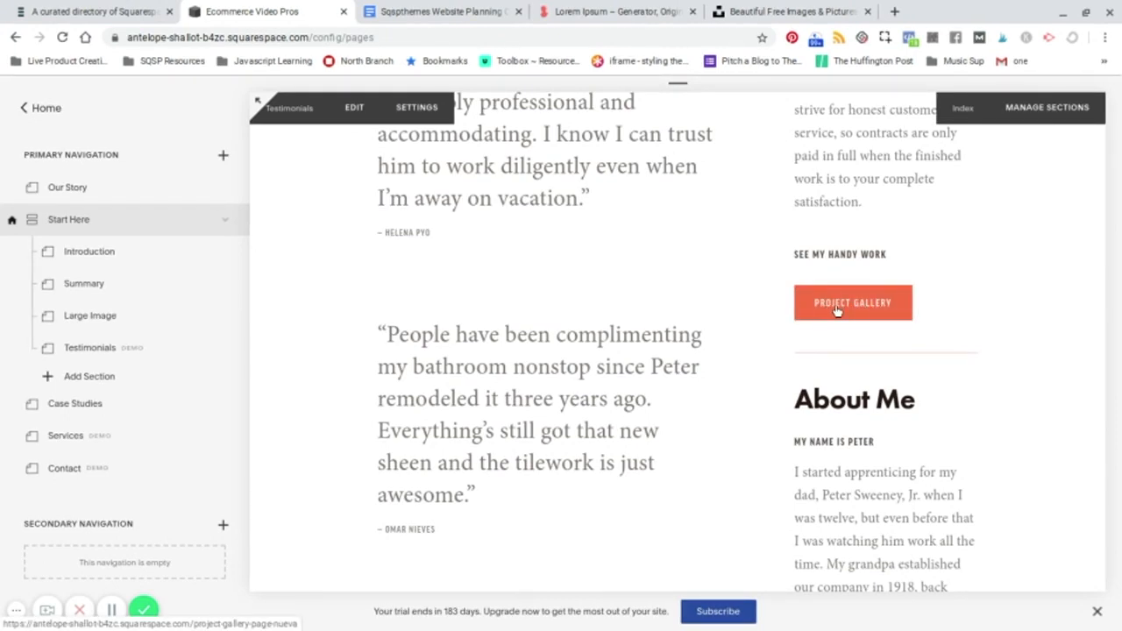
{"action": "scroll", "coordinate": [664, 290], "scroll_direction": "down", "scroll_amount": 3}
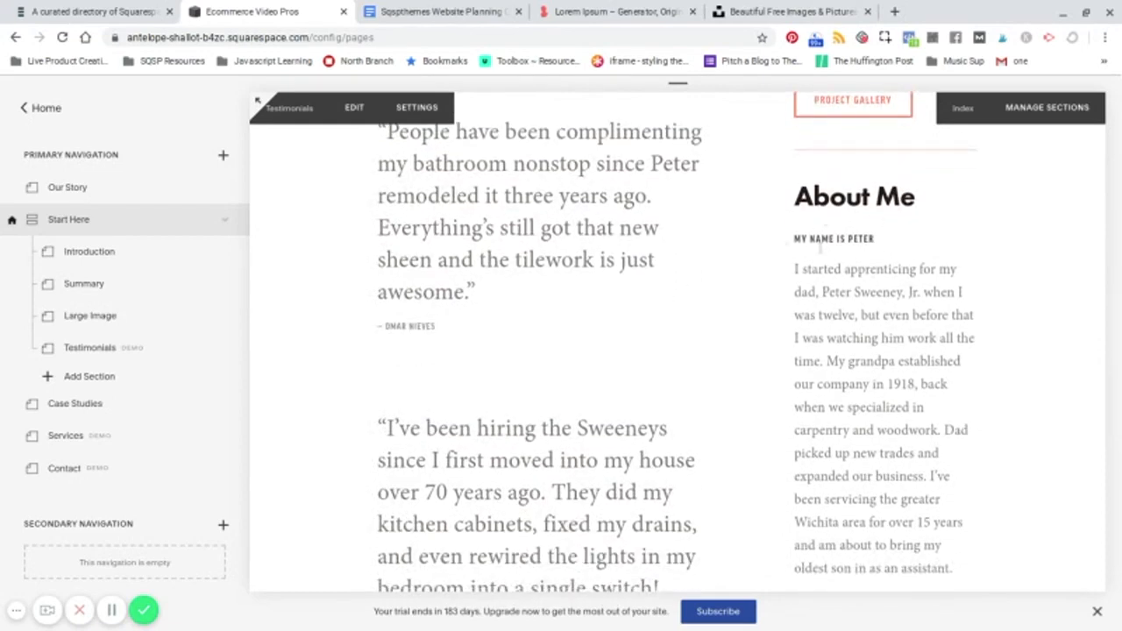
{"action": "scroll", "coordinate": [857, 275], "scroll_direction": "down", "scroll_amount": 3}
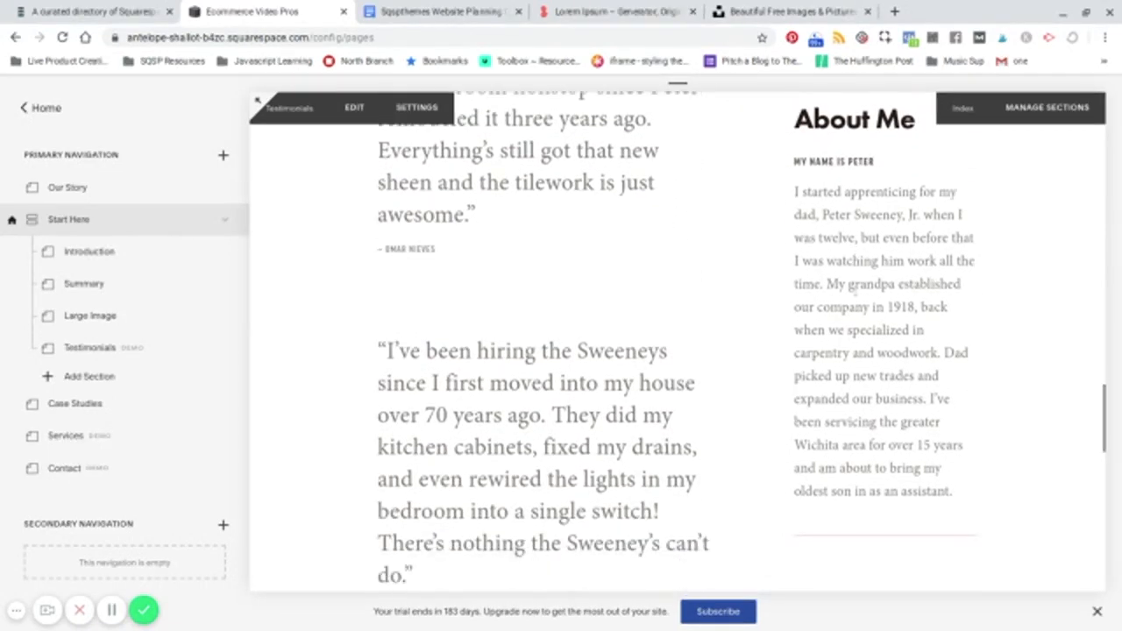
{"action": "scroll", "coordinate": [858, 276], "scroll_direction": "down", "scroll_amount": 1}
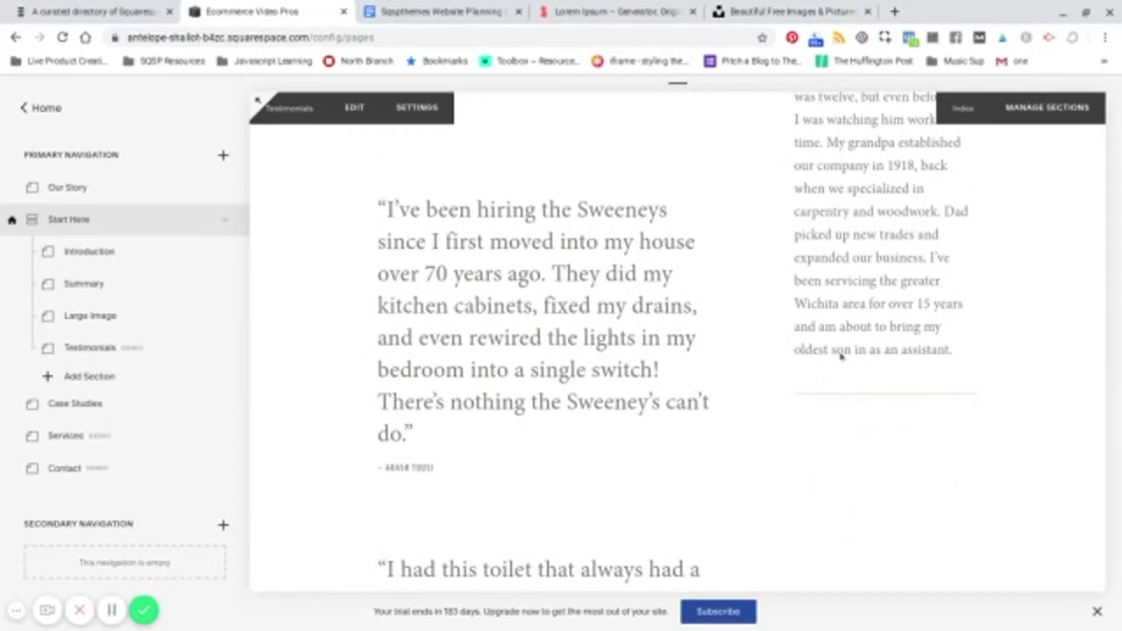
{"action": "scroll", "coordinate": [838, 318], "scroll_direction": "down", "scroll_amount": 8}
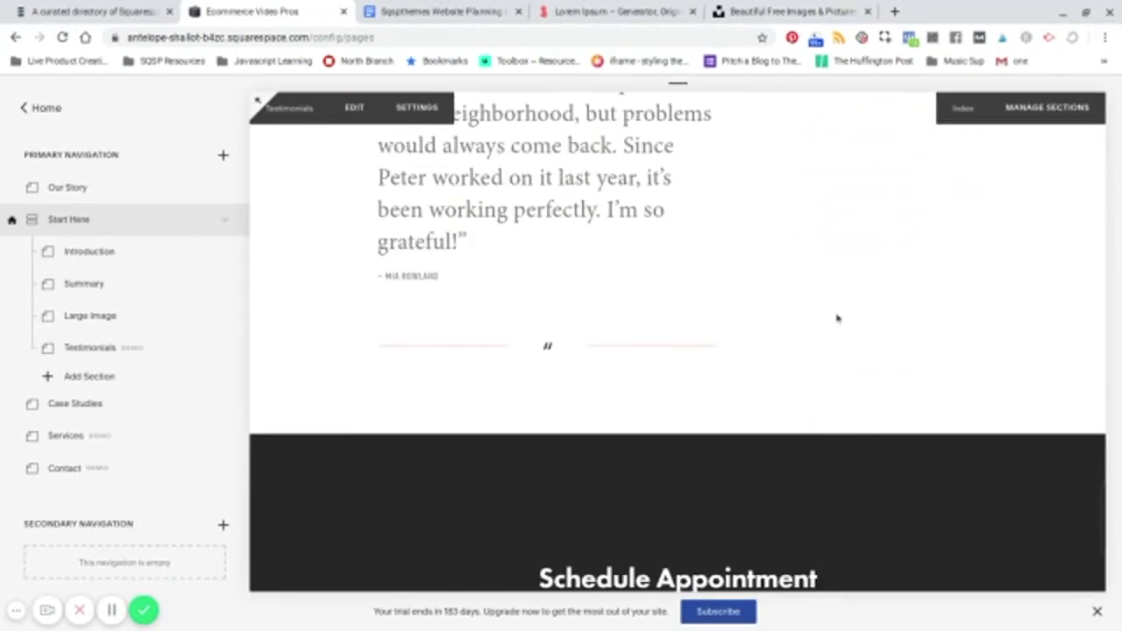
Step: Replace the footer's "Schedule Appointment" heading with "Register for our FREE Webinar on Growing your store with video ads"
{"action": "scroll", "coordinate": [837, 318], "scroll_direction": "down", "scroll_amount": 3}
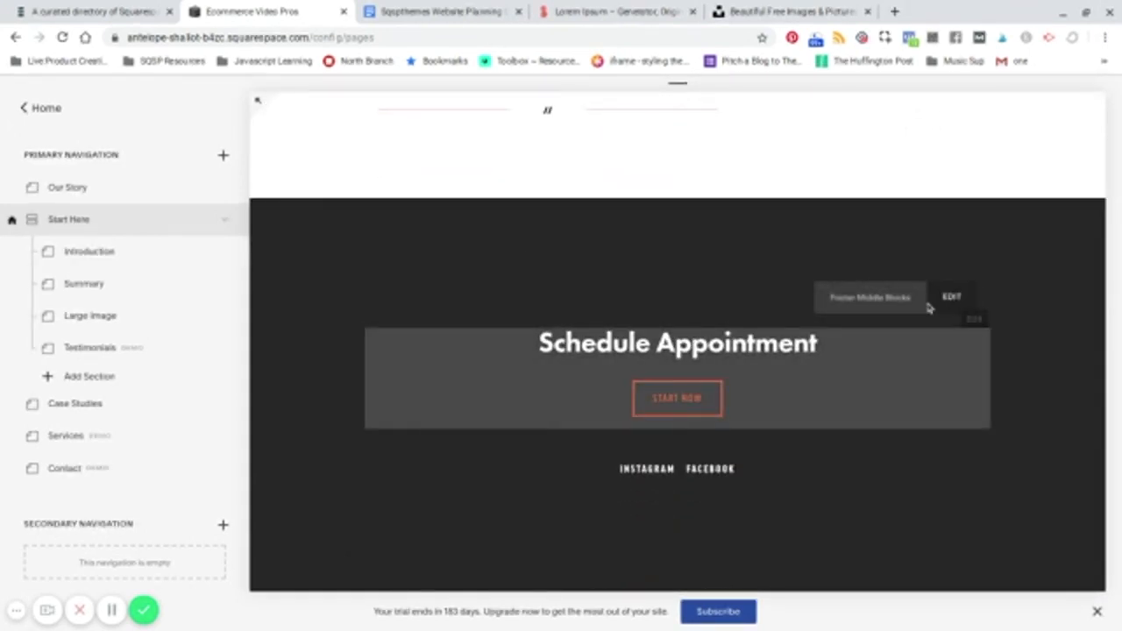
{"action": "left_click", "coordinate": [645, 341]}
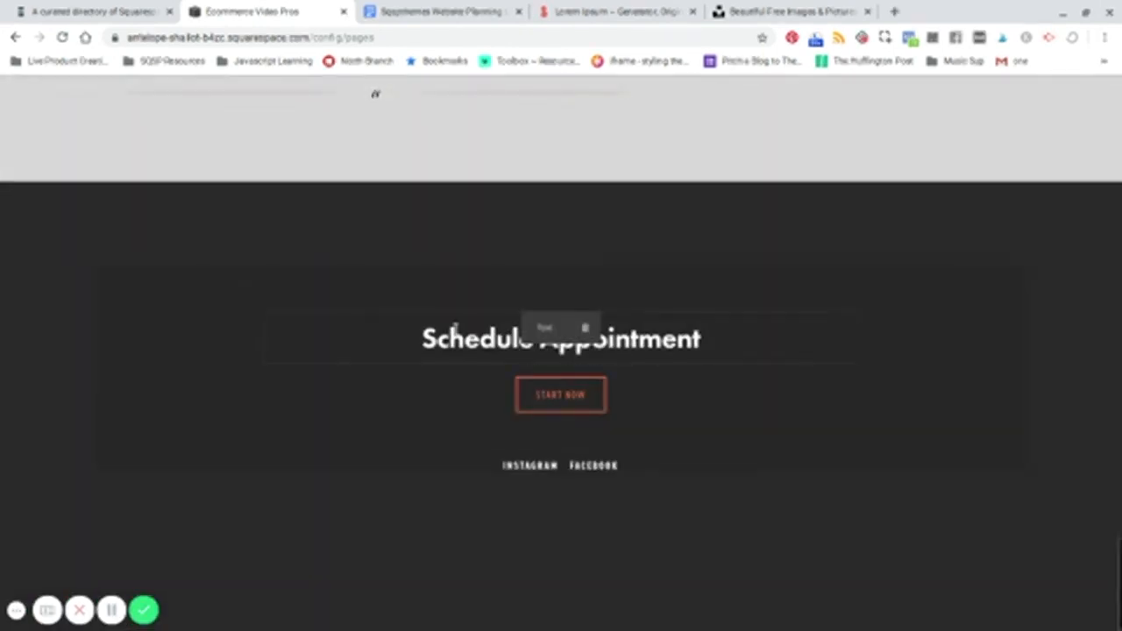
{"action": "left_click", "coordinate": [458, 334]}
{"action": "left_click", "coordinate": [707, 340]}
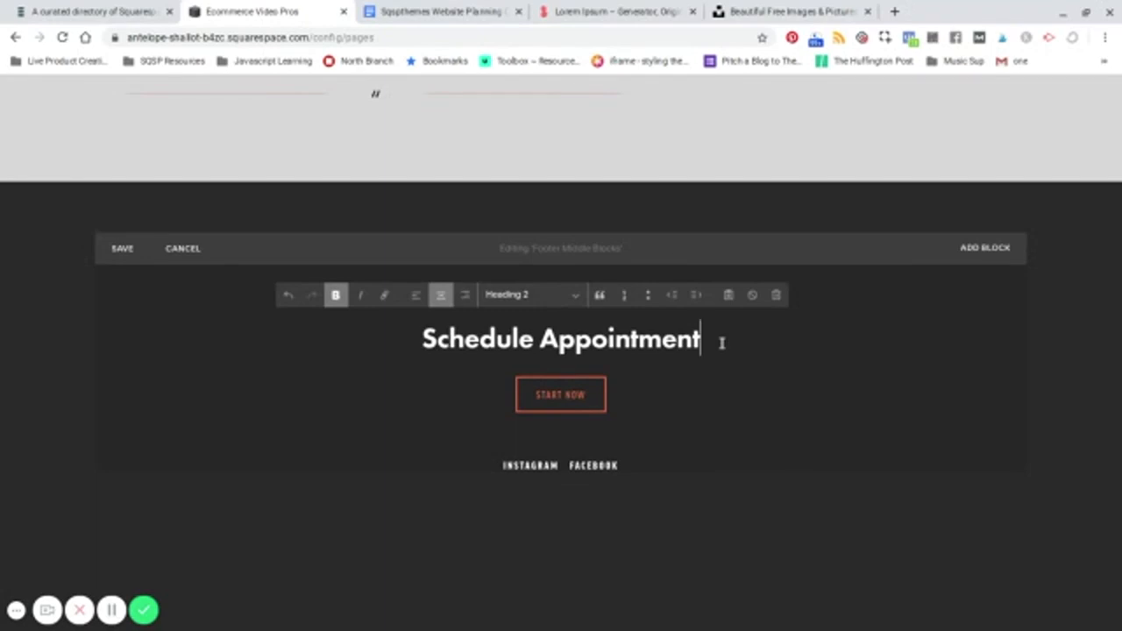
{"action": "left_click_drag", "start_coordinate": [701, 339], "coordinate": [488, 306]}
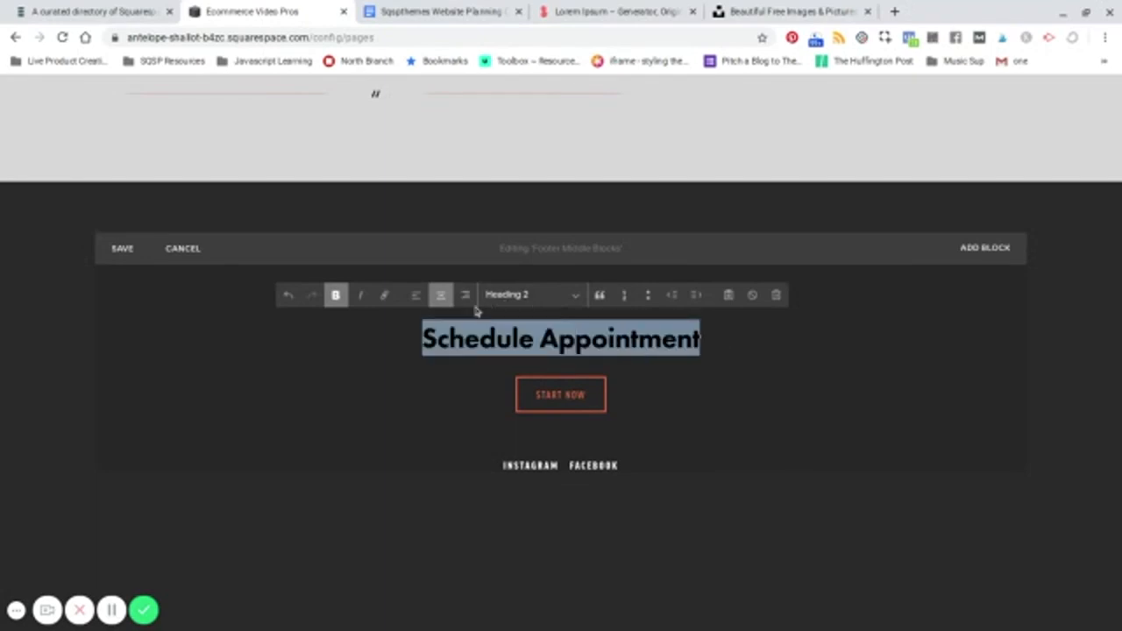
{"action": "type", "text": "Regis"}
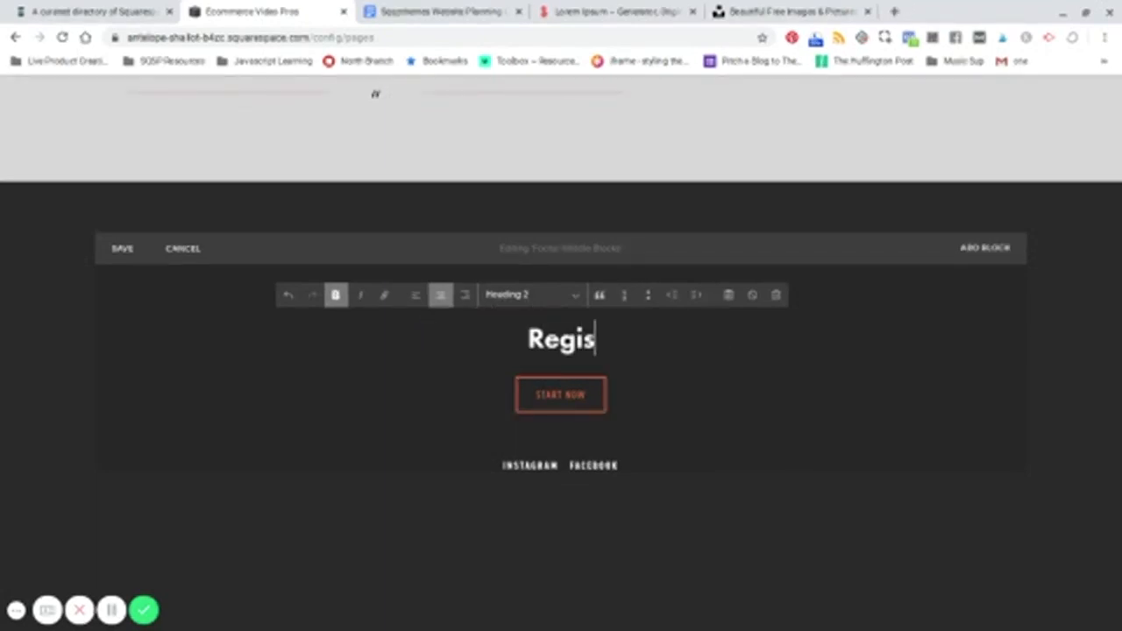
{"action": "type", "text": "ter for "}
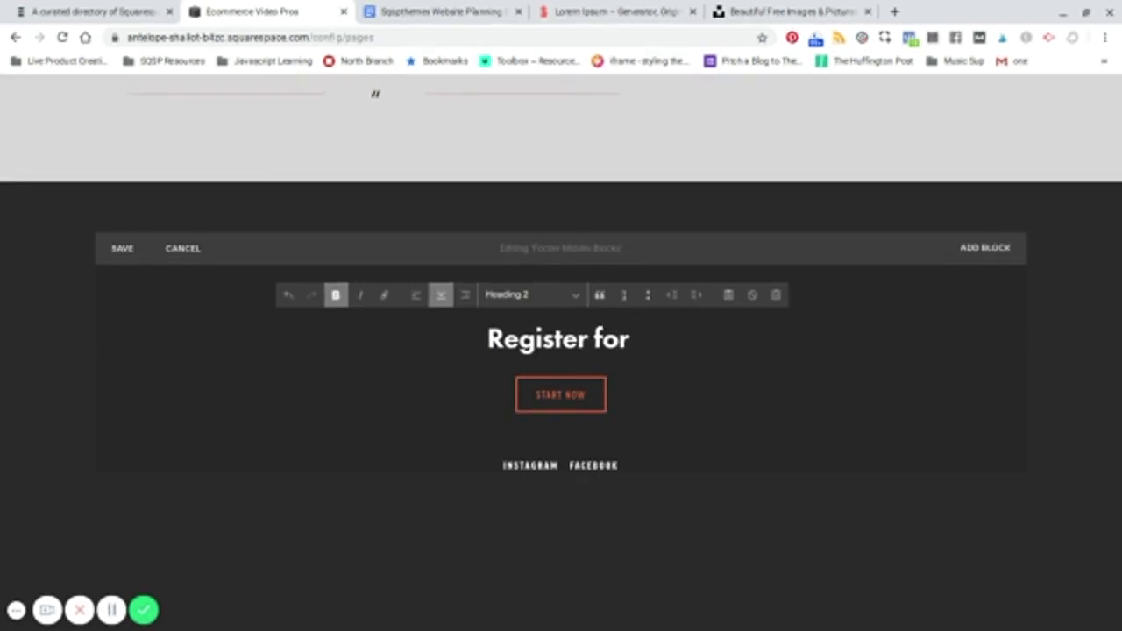
{"action": "type", "text": "our FR"}
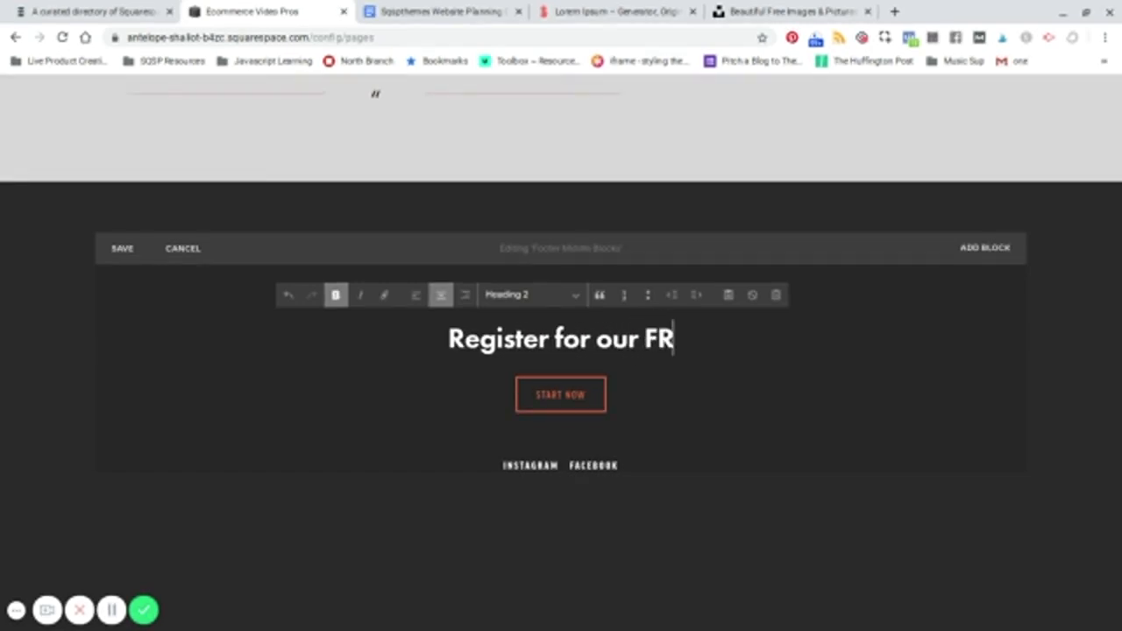
{"action": "type", "text": "EE Webinar"}
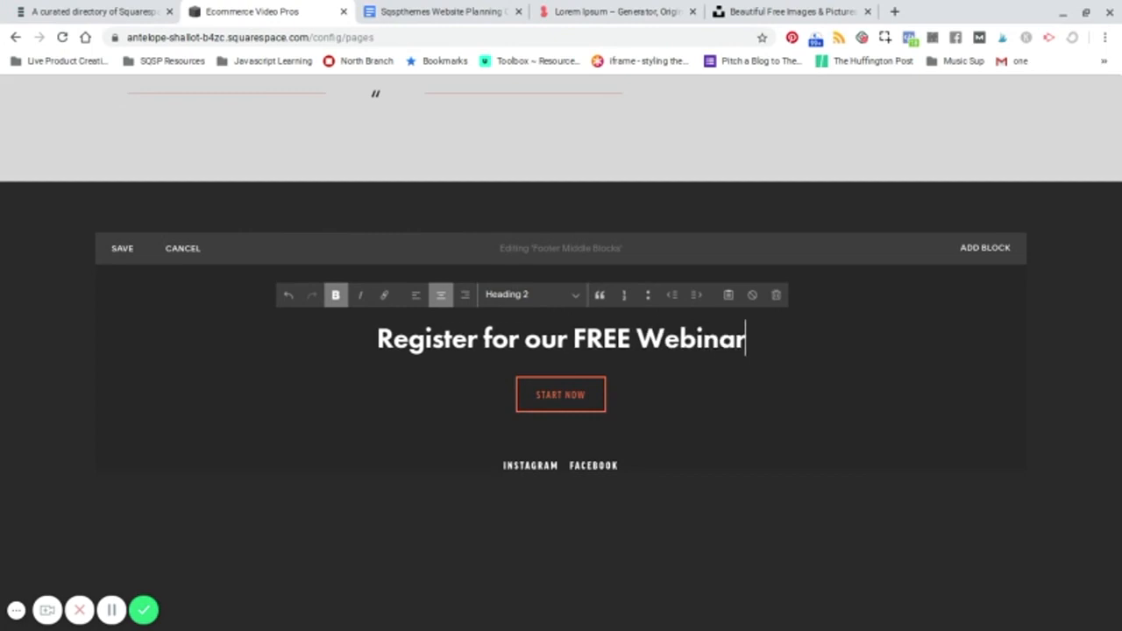
{"action": "type", "text": " on Gro"}
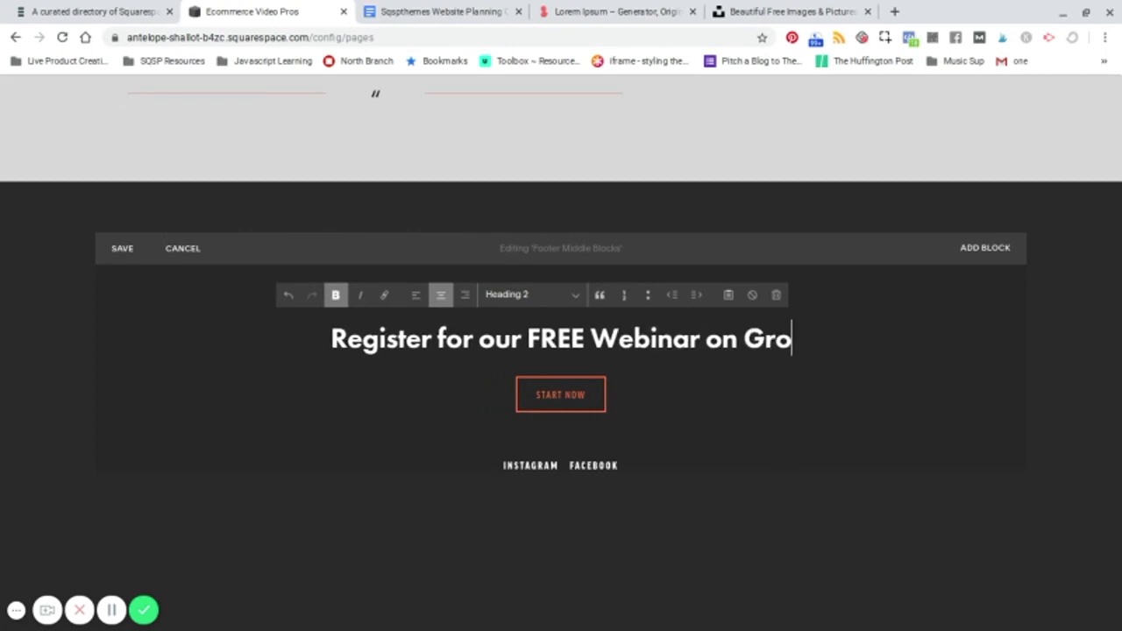
{"action": "type", "text": "wing your"}
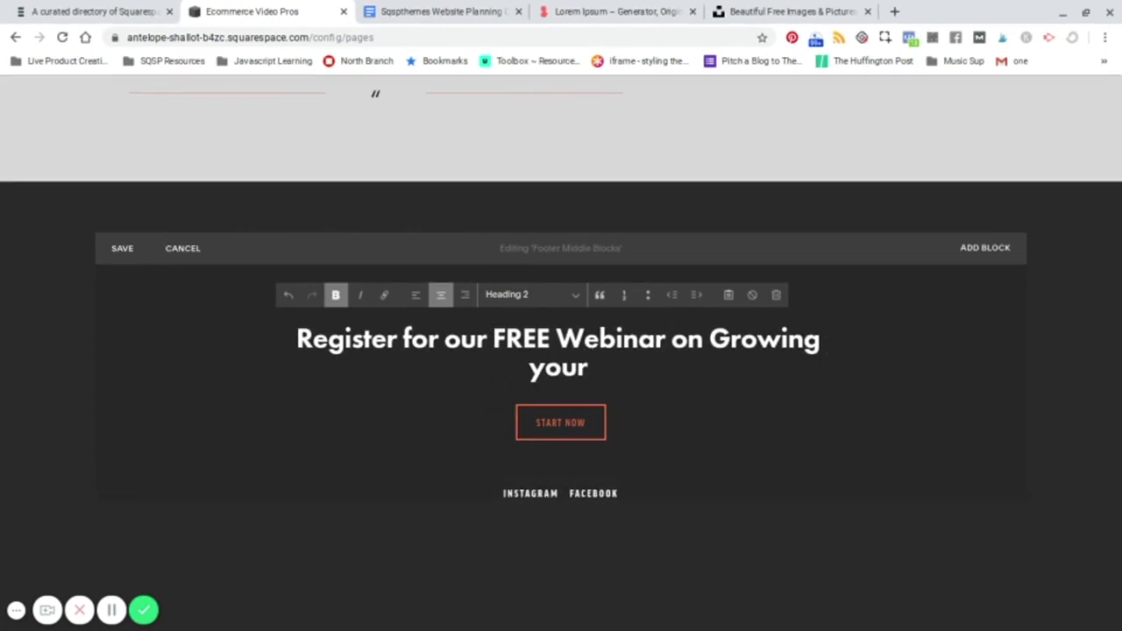
{"action": "type", "text": " store"}
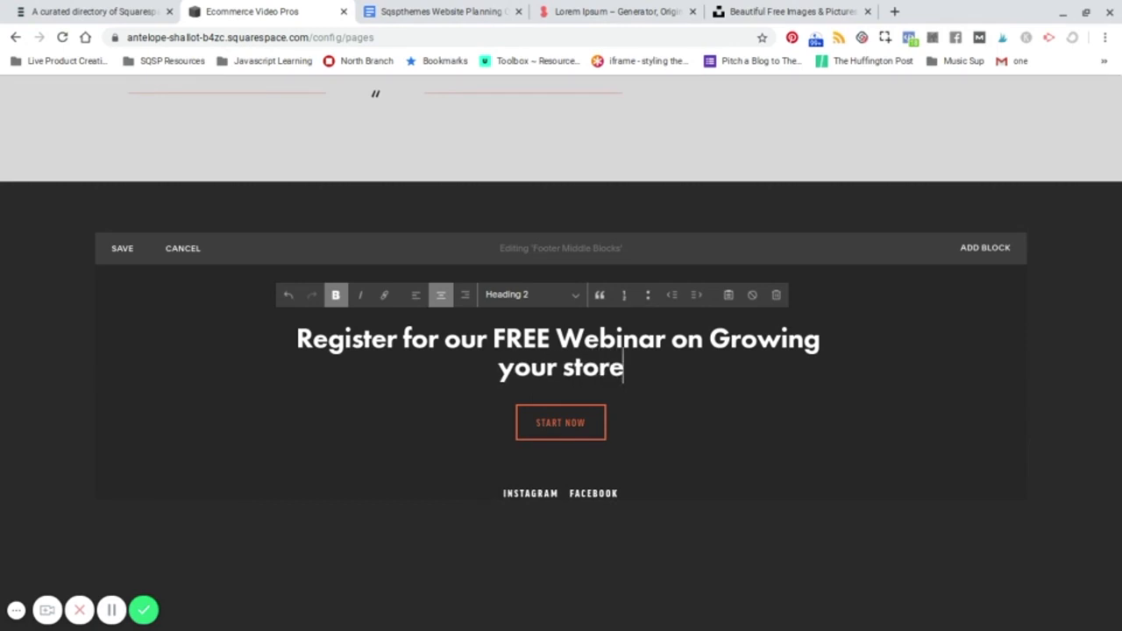
{"action": "type", "text": " with "}
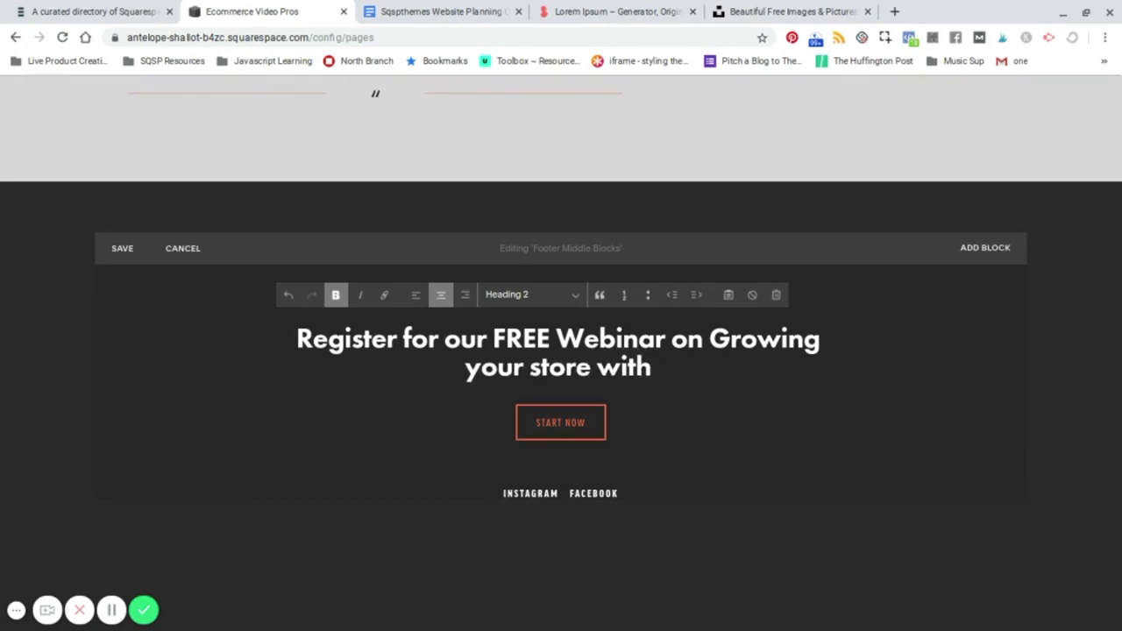
{"action": "type", "text": "video ads"}
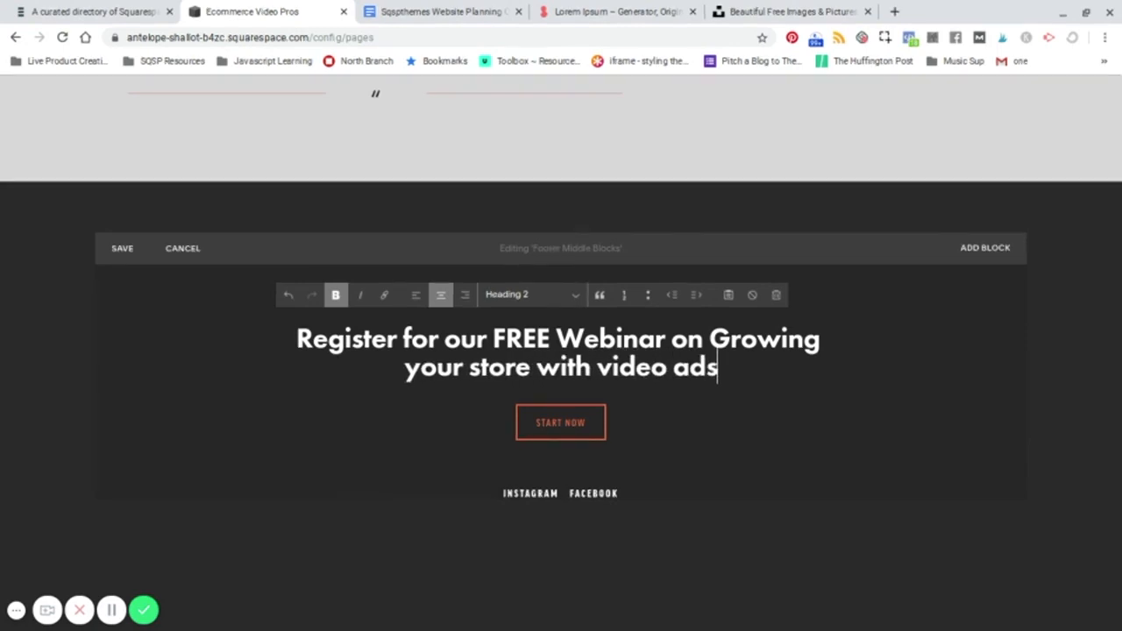
Step: Change the capitals of "Growing" and "Webinar" in the footer heading to lowercase
{"action": "left_click", "coordinate": [731, 339]}
{"action": "key", "text": "BackSpace"}
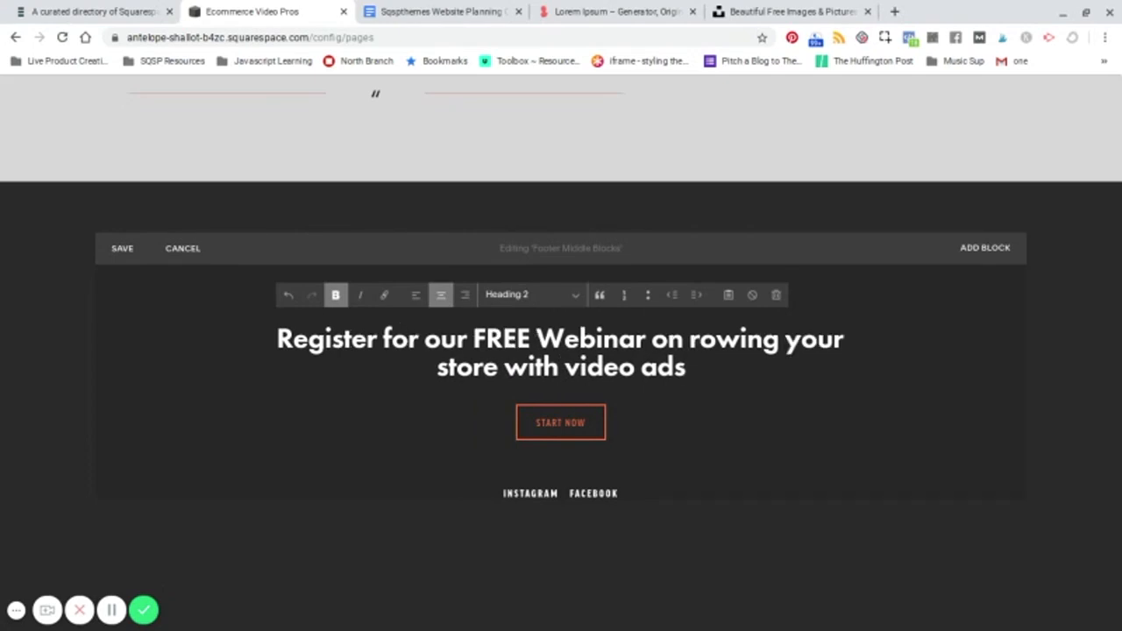
{"action": "type", "text": "g"}
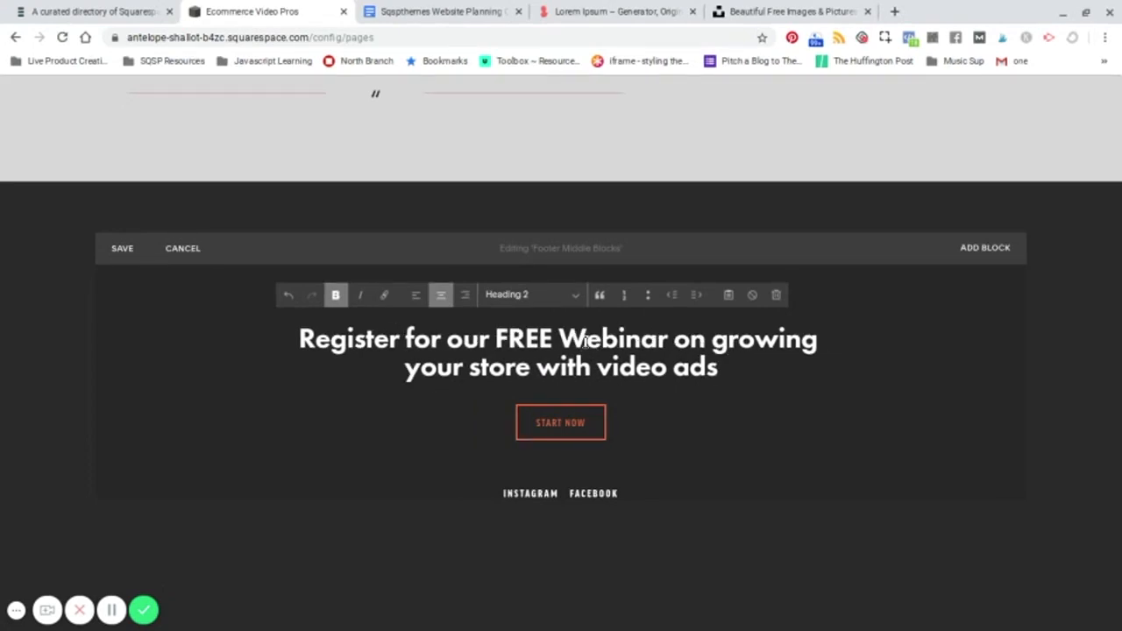
{"action": "left_click", "coordinate": [586, 340]}
{"action": "key", "text": "BackSpace"}
{"action": "type", "text": "w"}
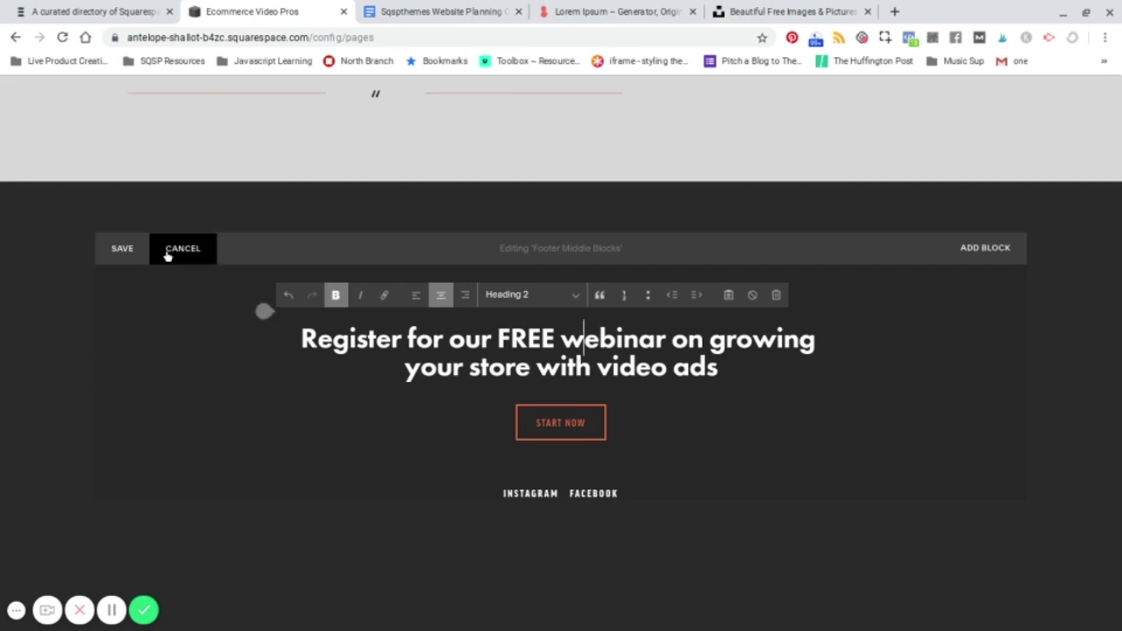
Step: Set the footer button's text to "Register Now" and save the Footer Middle Blocks
{"action": "mouse_move", "coordinate": [578, 430]}
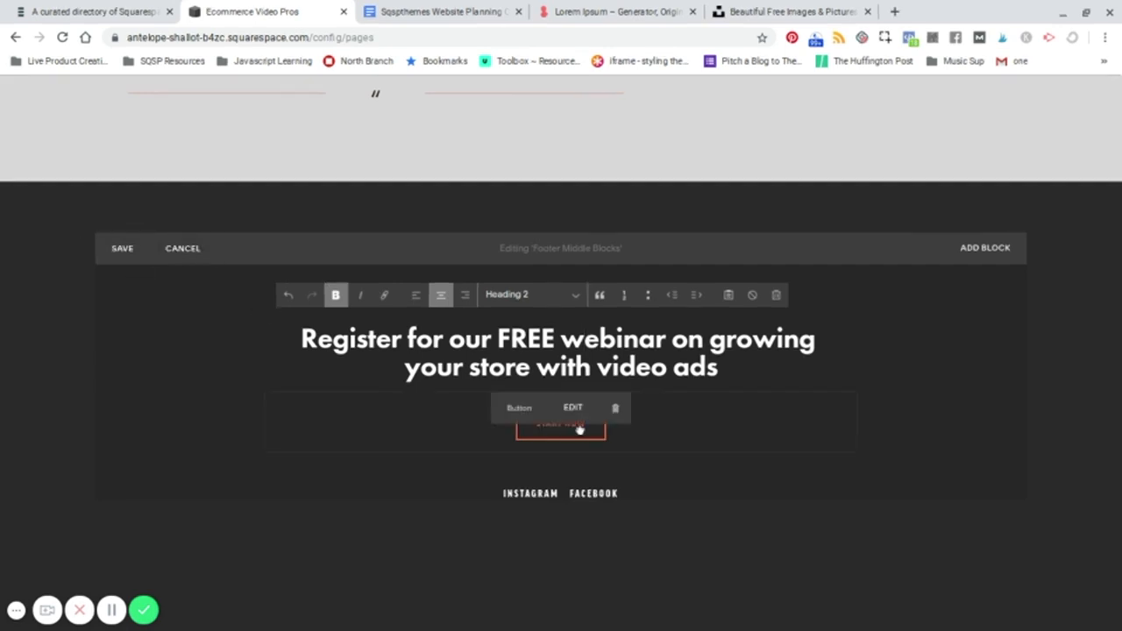
{"action": "left_click", "coordinate": [692, 445]}
{"action": "left_click_drag", "start_coordinate": [927, 415], "coordinate": [822, 419]}
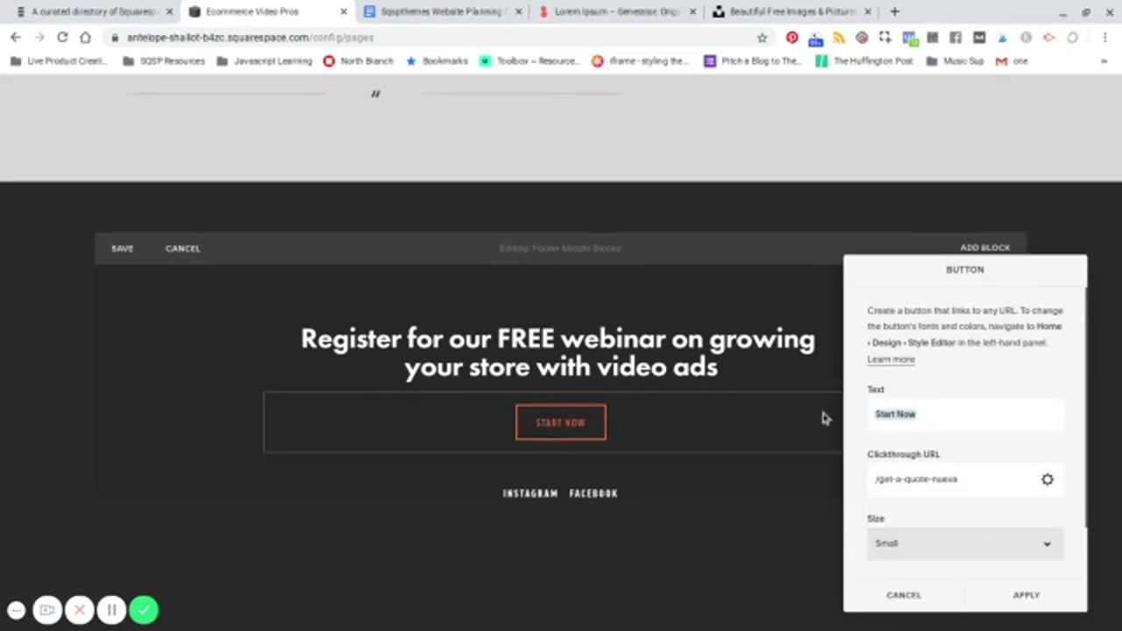
{"action": "type", "text": "Register"}
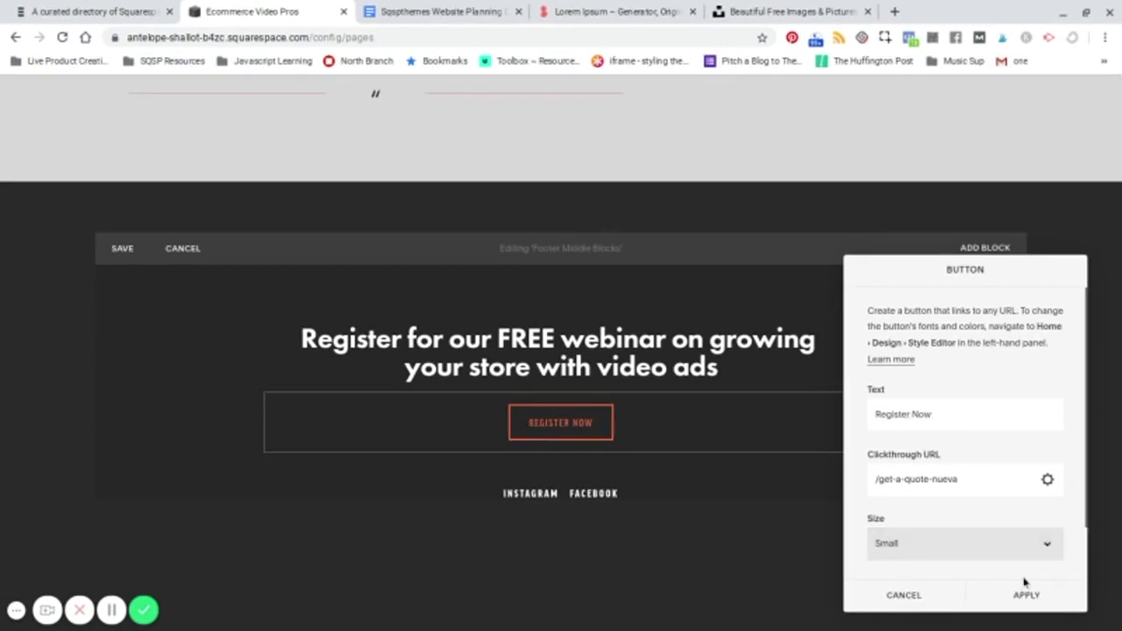
{"action": "left_click", "coordinate": [1026, 595]}
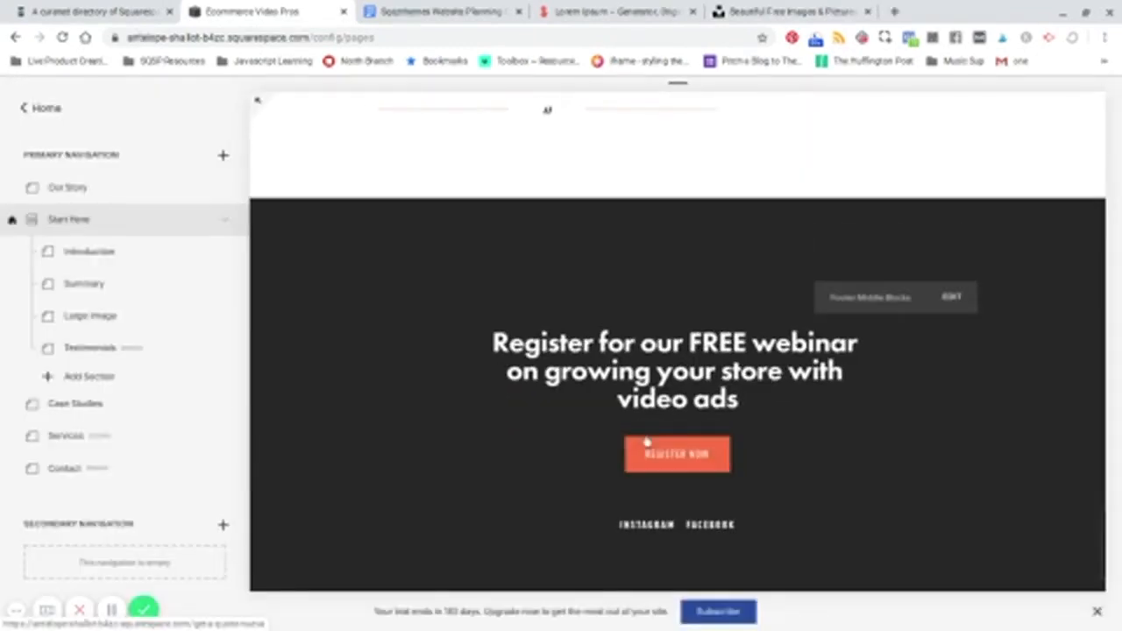
Step: Review the edited Start Here page from the Introduction banner through the Large Image and Testimonials sections
{"action": "scroll", "coordinate": [647, 443], "scroll_direction": "up", "scroll_amount": 10}
{"action": "scroll", "coordinate": [647, 443], "scroll_direction": "up", "scroll_amount": 15}
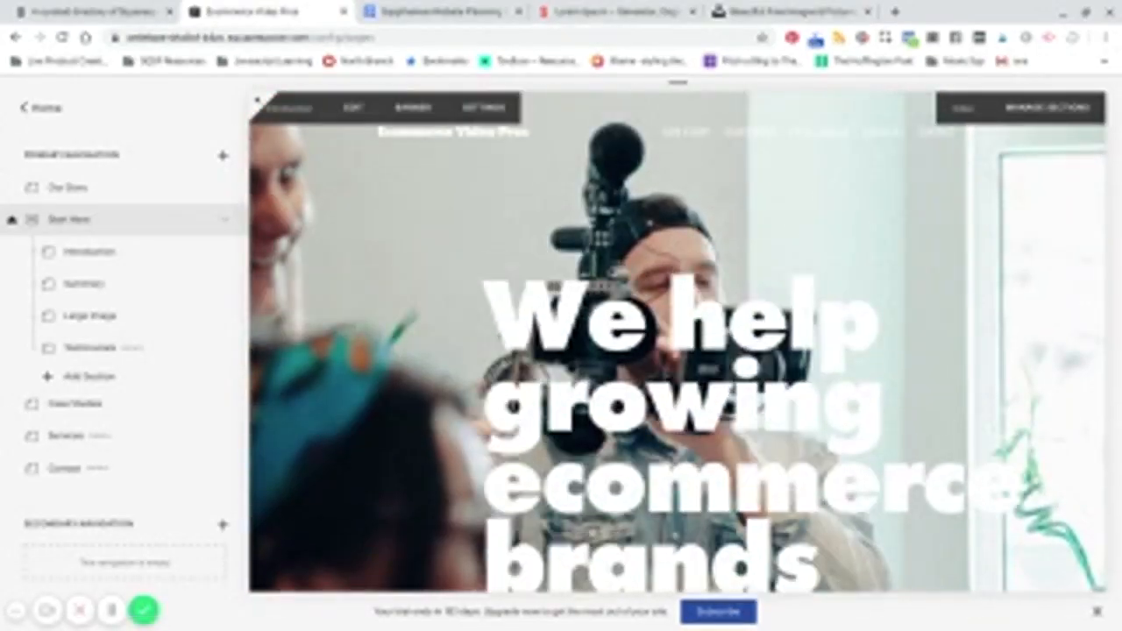
{"action": "scroll", "coordinate": [793, 226], "scroll_direction": "down", "scroll_amount": 4}
{"action": "scroll", "coordinate": [634, 289], "scroll_direction": "down", "scroll_amount": 10}
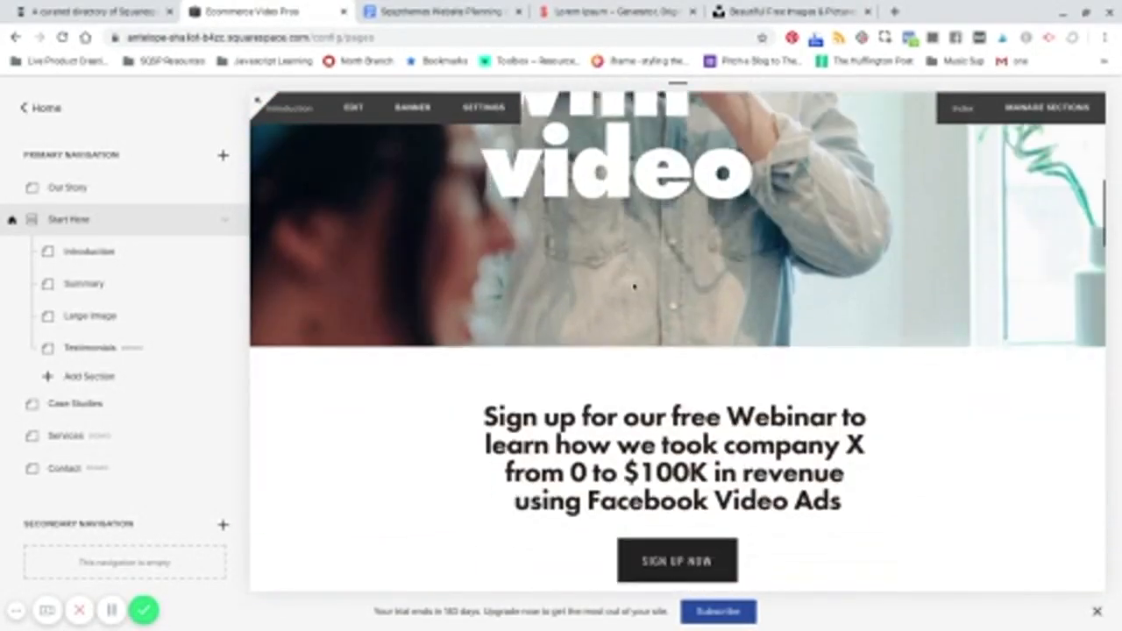
{"action": "scroll", "coordinate": [675, 351], "scroll_direction": "down", "scroll_amount": 8}
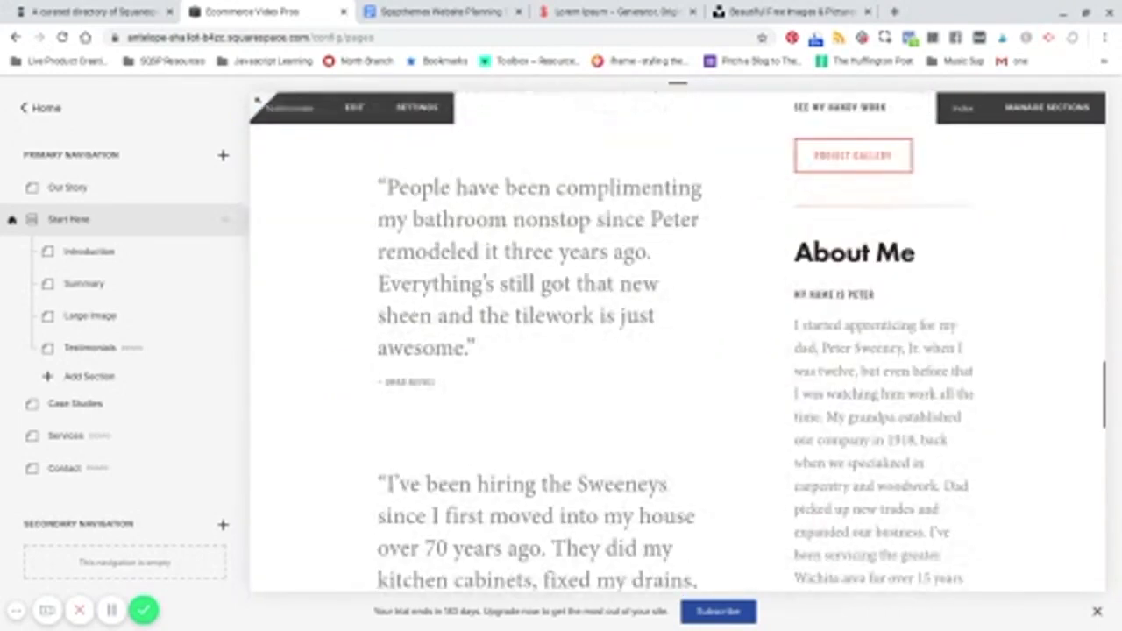
{"action": "scroll", "coordinate": [675, 351], "scroll_direction": "up", "scroll_amount": 5}
{"action": "scroll", "coordinate": [675, 351], "scroll_direction": "down", "scroll_amount": 4}
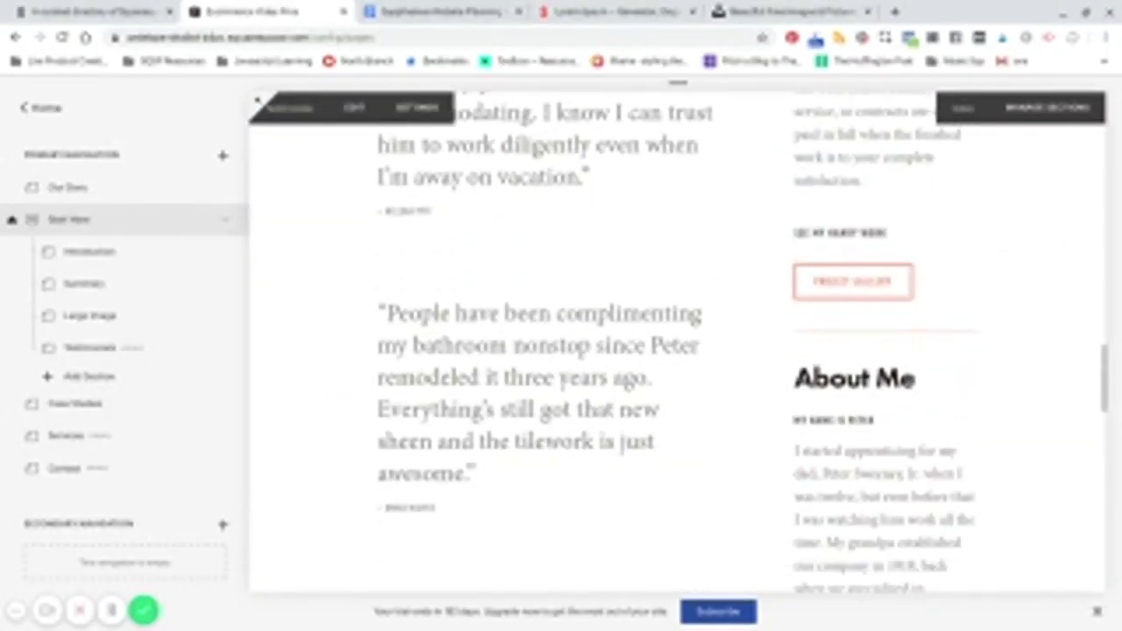
{"action": "scroll", "coordinate": [675, 350], "scroll_direction": "up", "scroll_amount": 5}
{"action": "scroll", "coordinate": [675, 351], "scroll_direction": "down", "scroll_amount": 9}
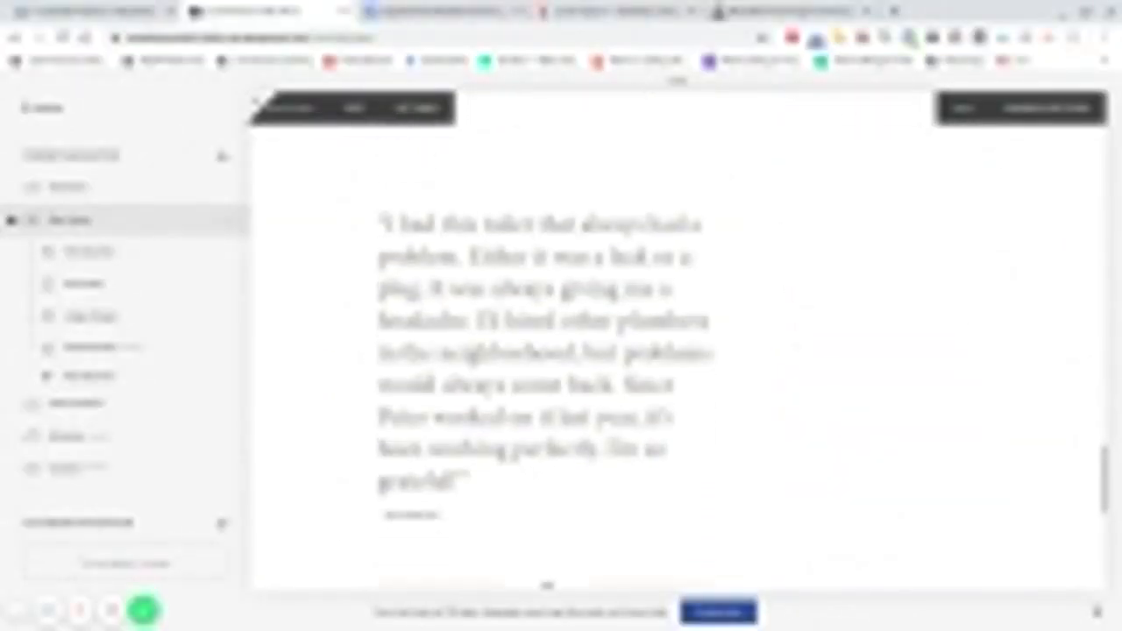
{"action": "scroll", "coordinate": [574, 344], "scroll_direction": "up", "scroll_amount": 5}
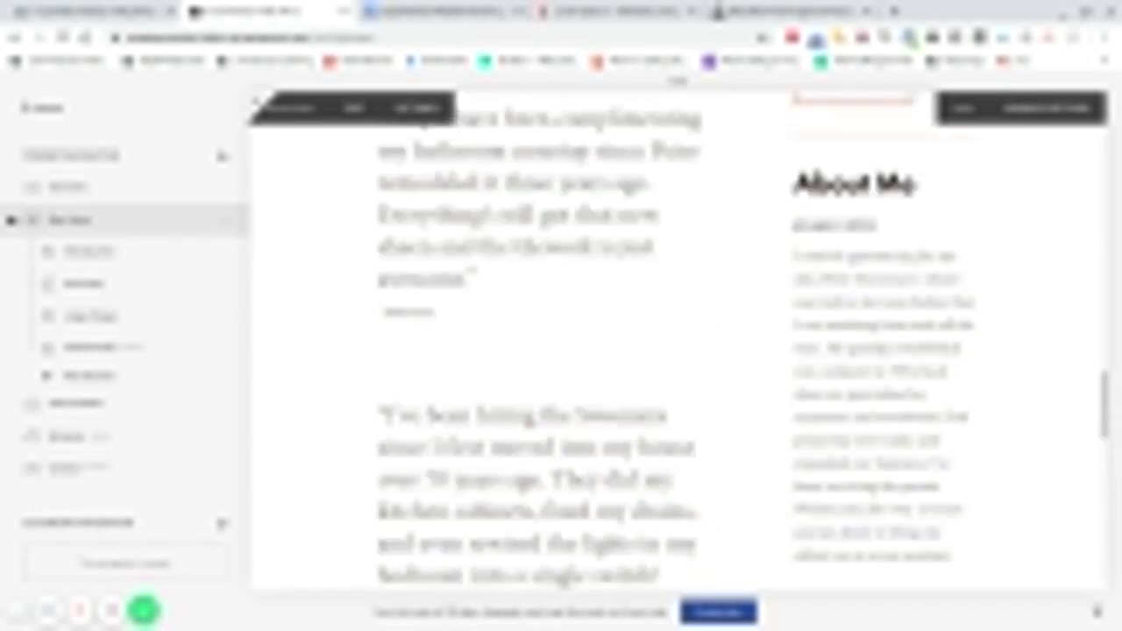
{"action": "scroll", "coordinate": [574, 345], "scroll_direction": "up", "scroll_amount": 10}
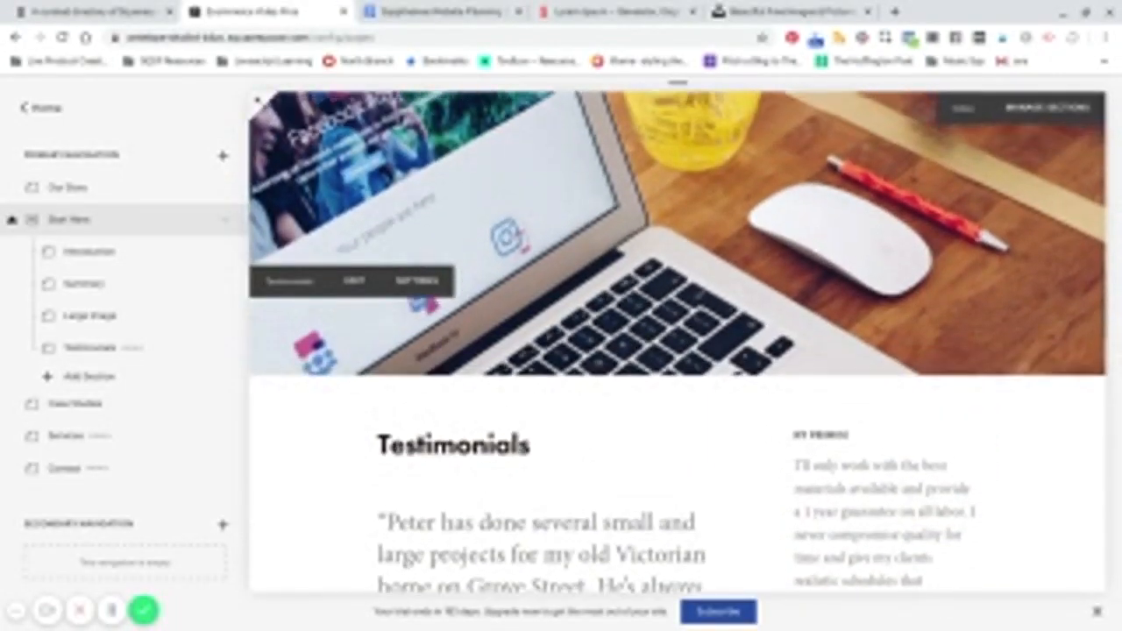
{"action": "scroll", "coordinate": [575, 345], "scroll_direction": "up", "scroll_amount": 8}
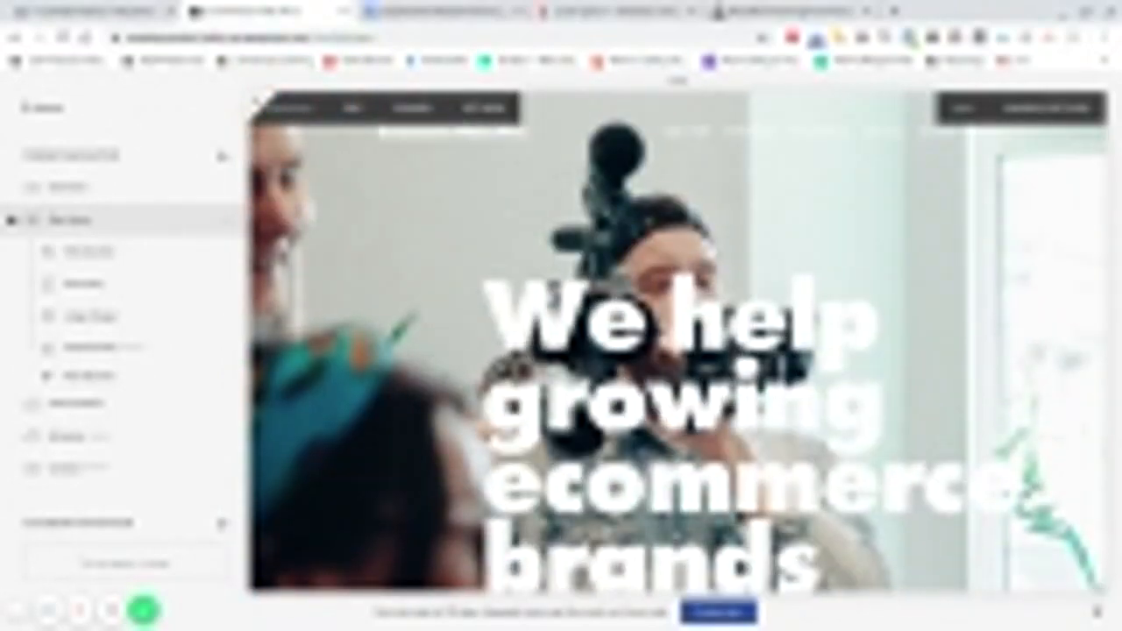
Step: Review the whole Start Here page down to the footer's webinar call to action and return to the Introduction banner
{"action": "scroll", "coordinate": [680, 342], "scroll_direction": "down", "scroll_amount": 10}
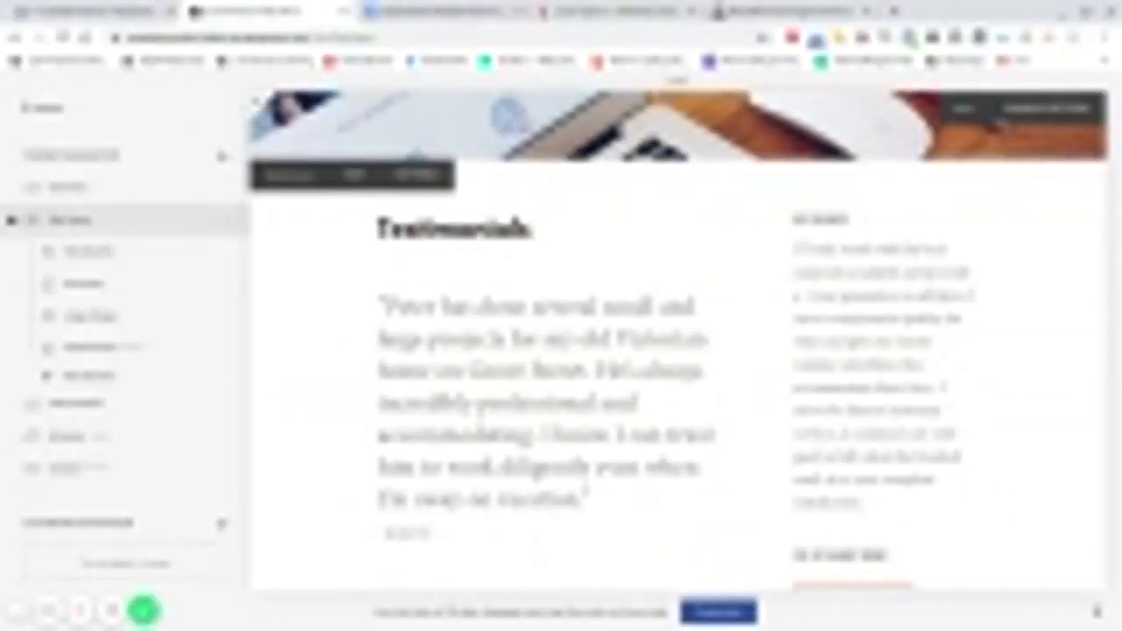
{"action": "scroll", "coordinate": [547, 532], "scroll_direction": "down", "scroll_amount": 10}
{"action": "scroll", "coordinate": [679, 342], "scroll_direction": "down", "scroll_amount": 10}
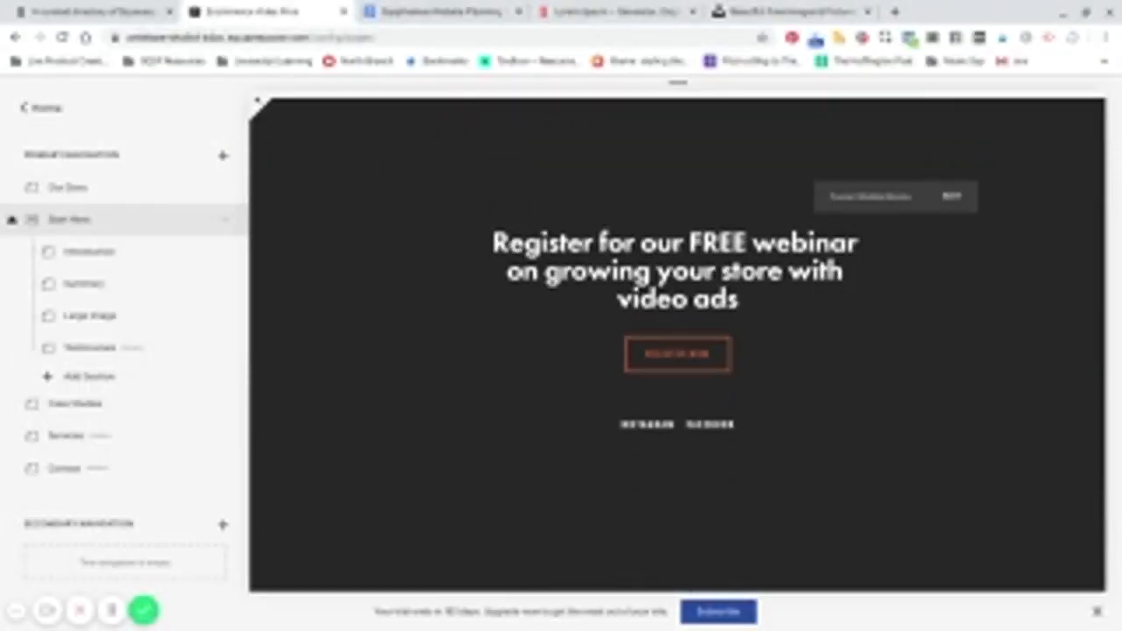
{"action": "scroll", "coordinate": [680, 342], "scroll_direction": "up", "scroll_amount": 10}
{"action": "scroll", "coordinate": [679, 342], "scroll_direction": "up", "scroll_amount": 15}
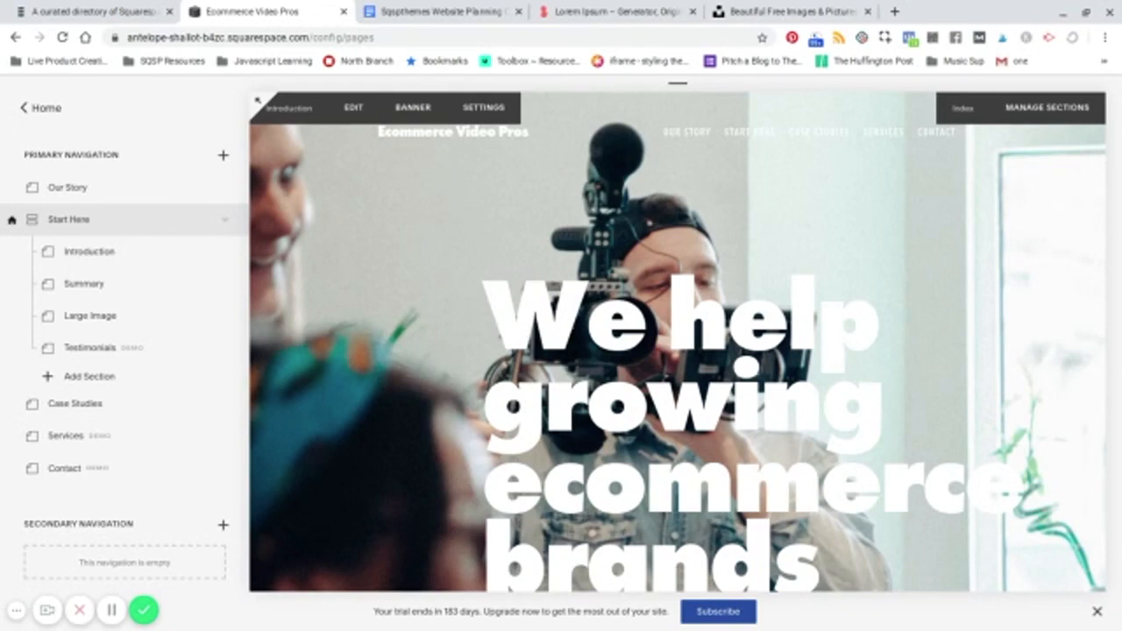
Step: Open the design's Site Styles and narrow the style settings to those of the page header
{"action": "left_click", "coordinate": [21, 108]}
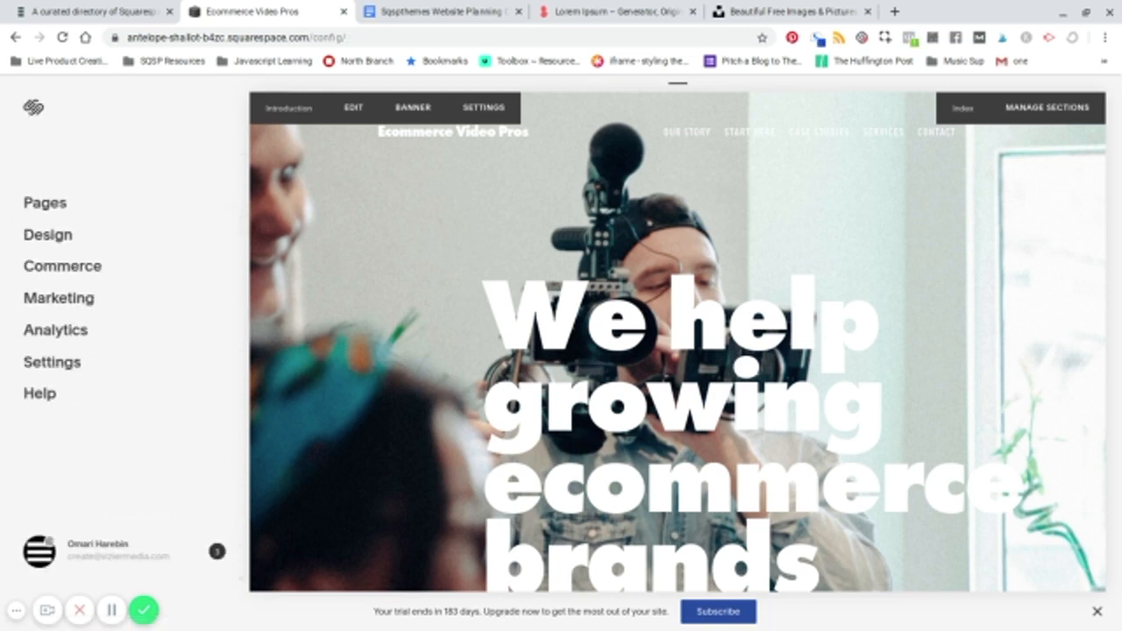
{"action": "left_click", "coordinate": [49, 237]}
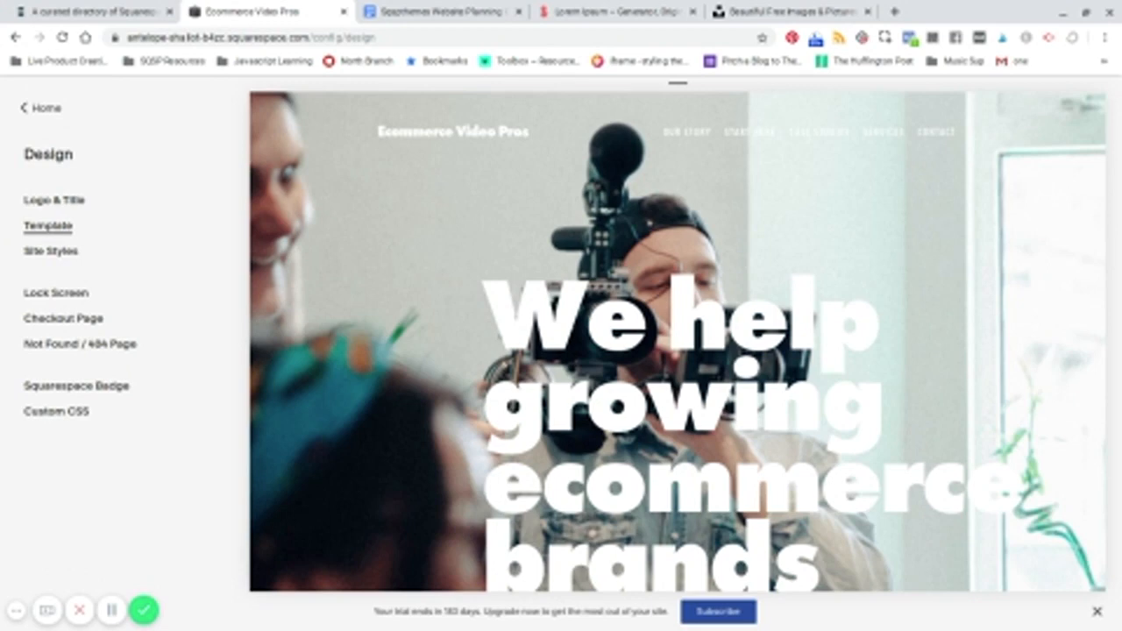
{"action": "left_click", "coordinate": [49, 256]}
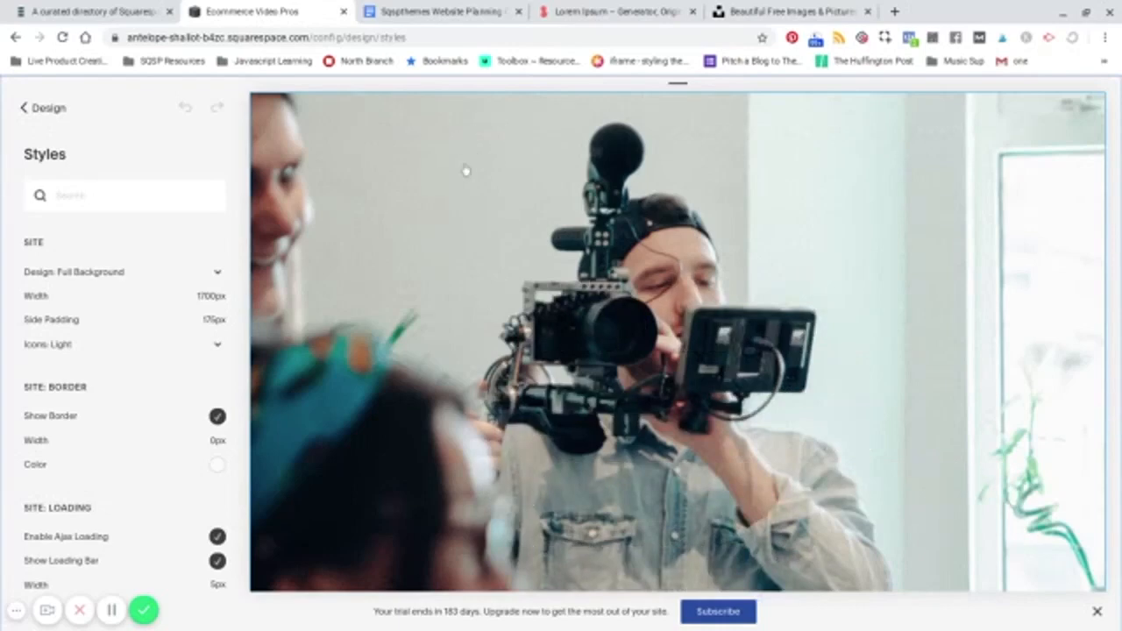
{"action": "left_click", "coordinate": [466, 171]}
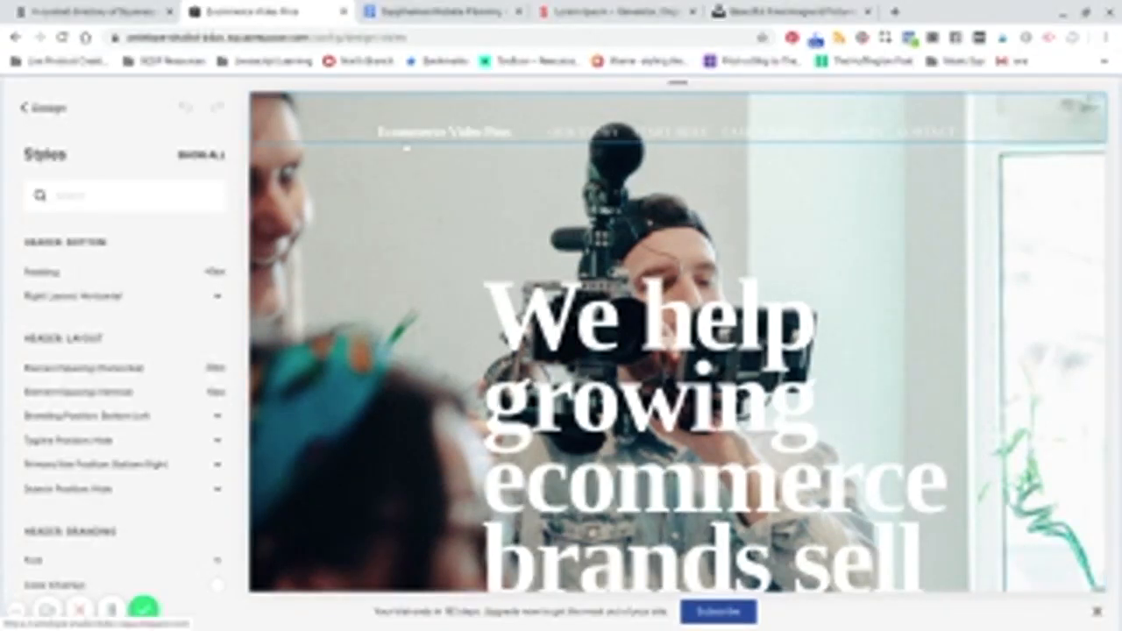
Step: Look through the header's style settings and set the Branding Position to Bottom Center
{"action": "scroll", "coordinate": [123, 350], "scroll_direction": "down", "scroll_amount": 1}
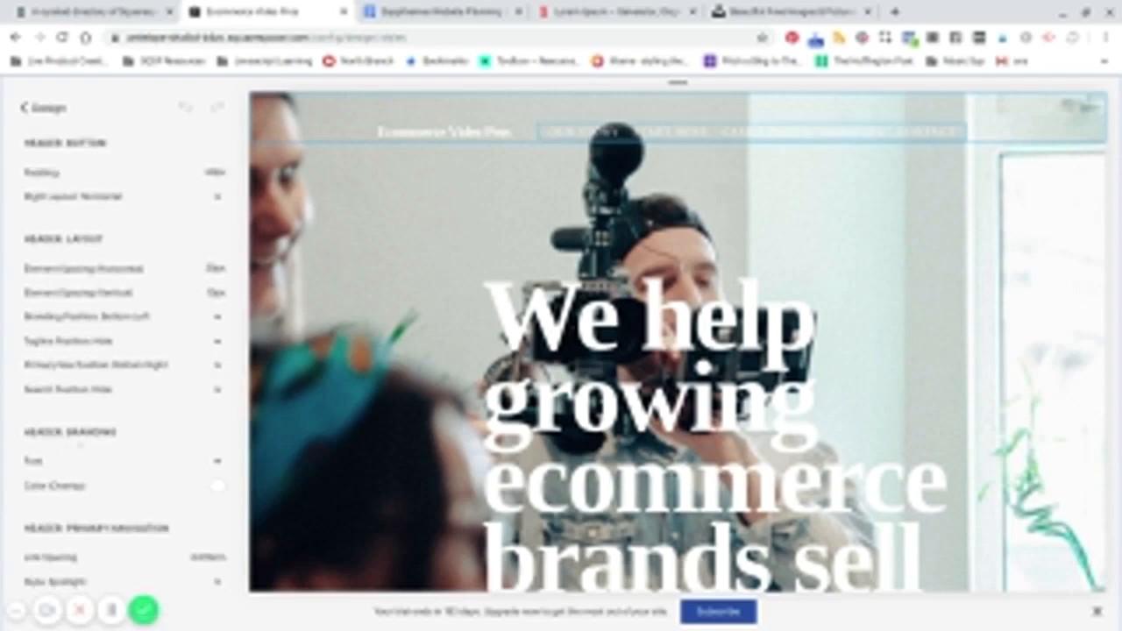
{"action": "scroll", "coordinate": [102, 444], "scroll_direction": "up", "scroll_amount": 1}
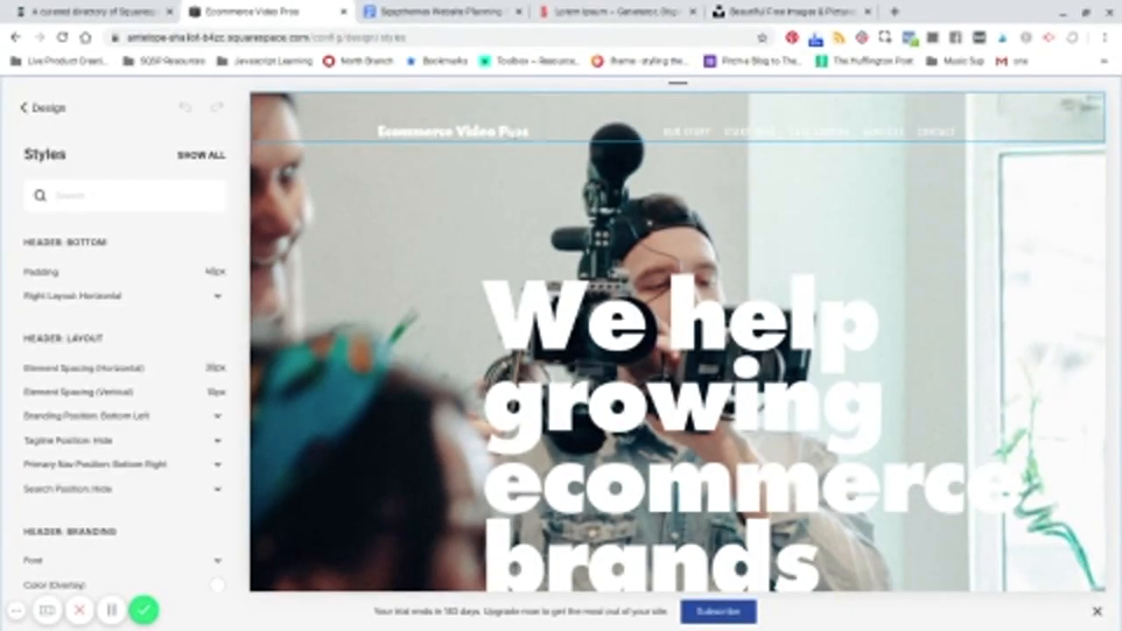
{"action": "scroll", "coordinate": [110, 351], "scroll_direction": "down", "scroll_amount": 1}
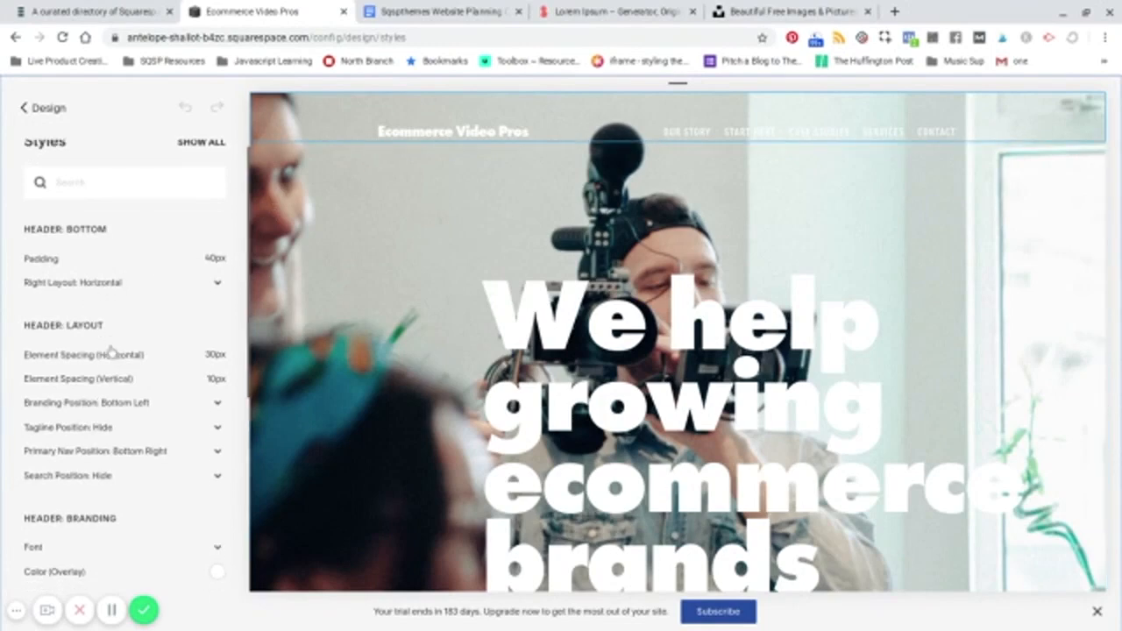
{"action": "scroll", "coordinate": [109, 351], "scroll_direction": "down", "scroll_amount": 1}
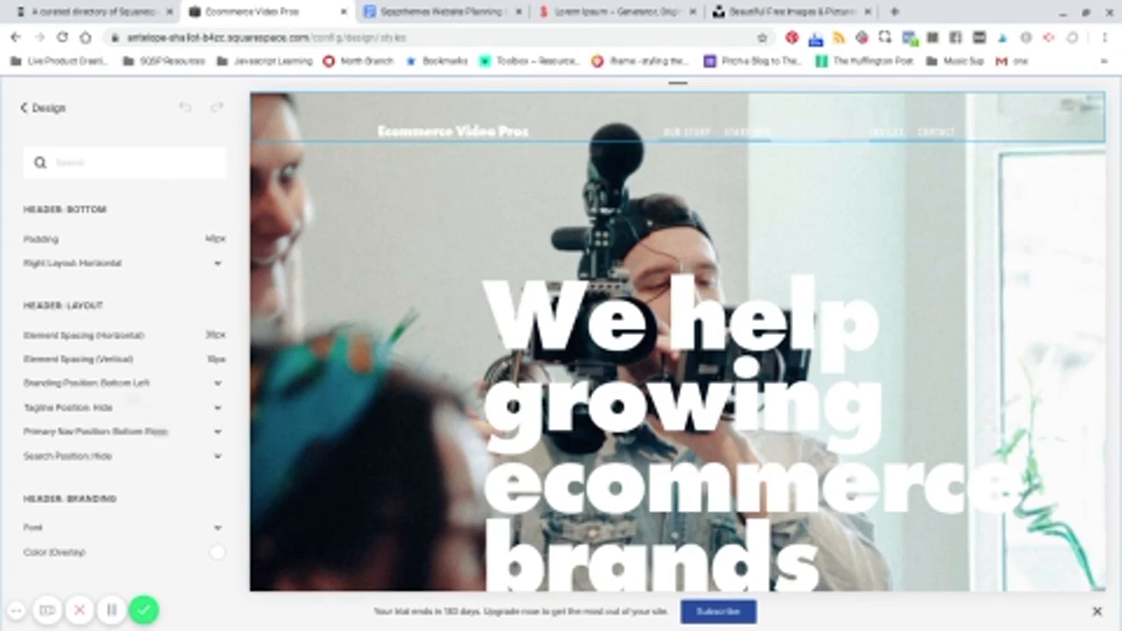
{"action": "scroll", "coordinate": [117, 383], "scroll_direction": "down", "scroll_amount": 1}
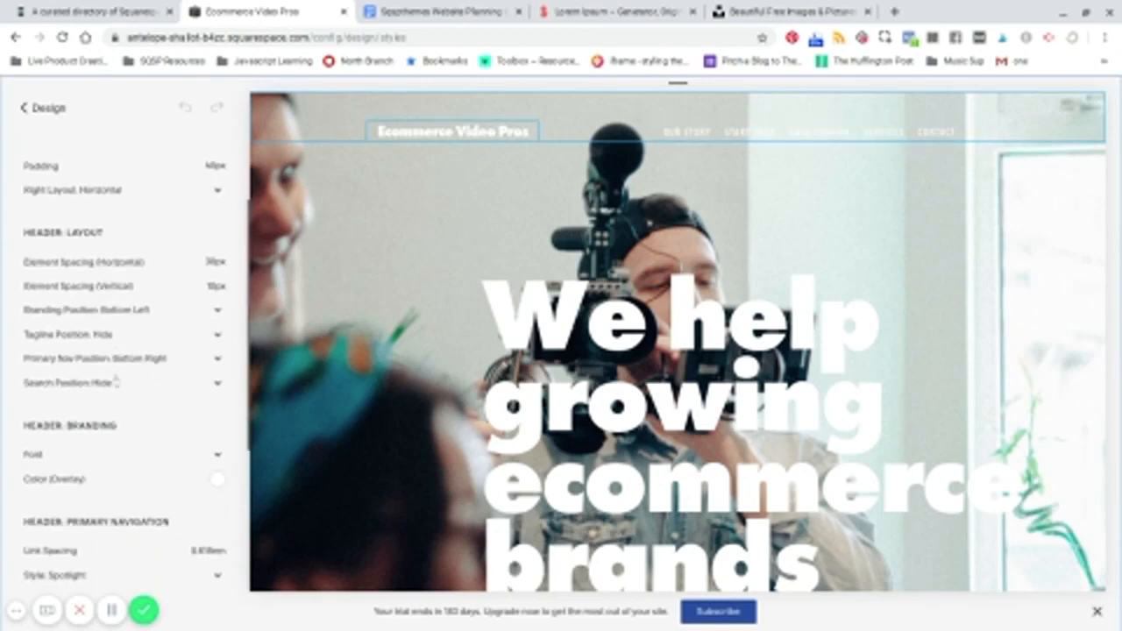
{"action": "scroll", "coordinate": [116, 382], "scroll_direction": "up", "scroll_amount": 2}
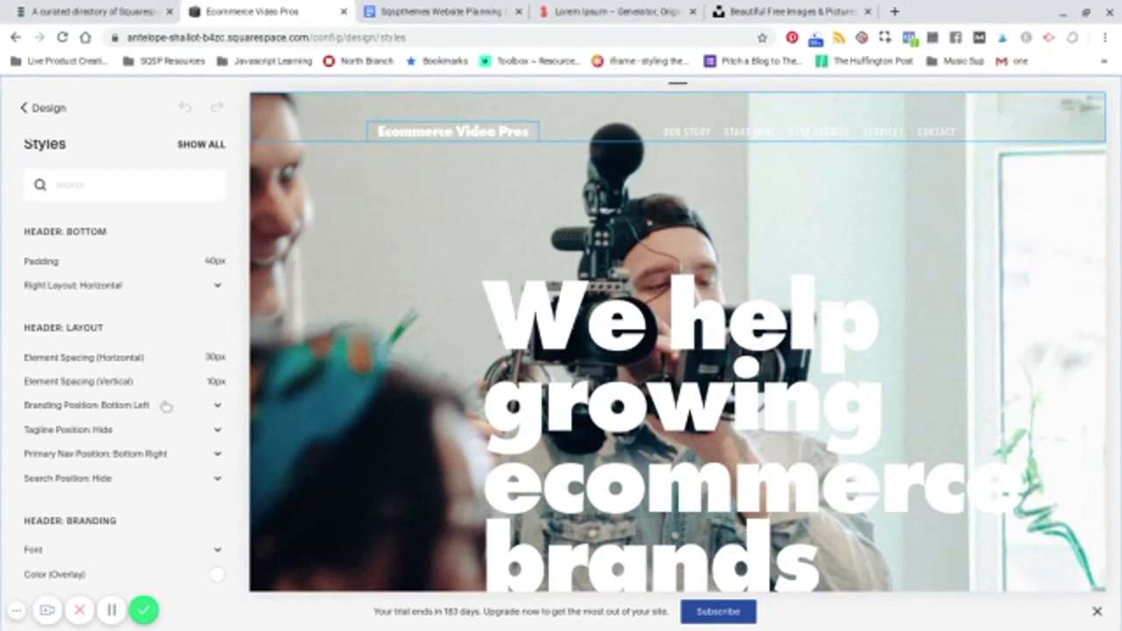
{"action": "left_click", "coordinate": [221, 408]}
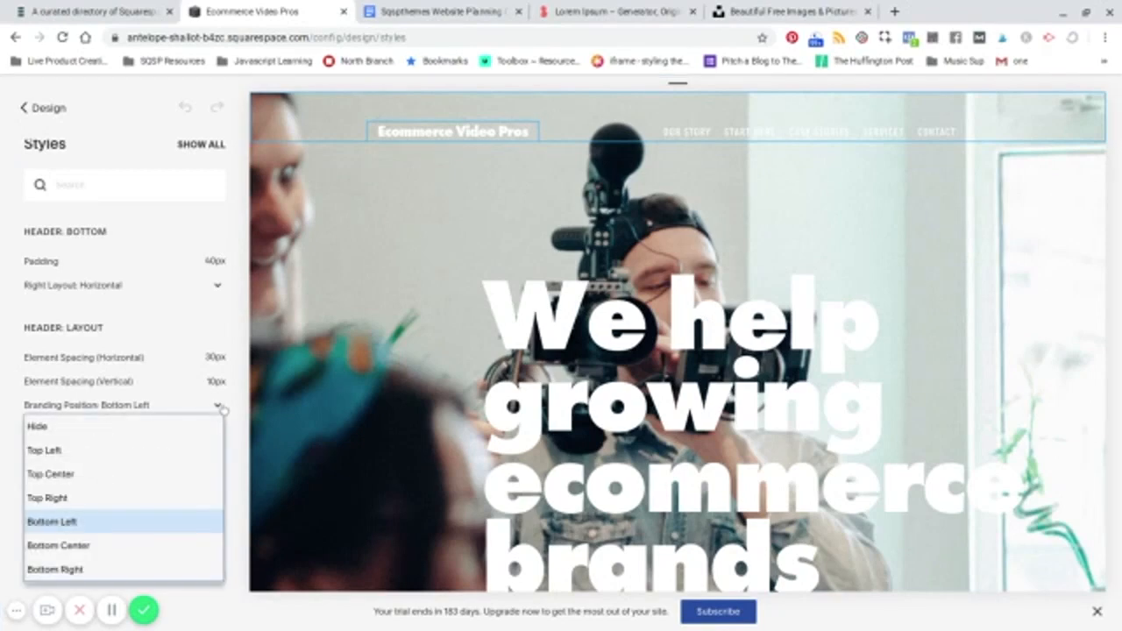
{"action": "left_click", "coordinate": [87, 546]}
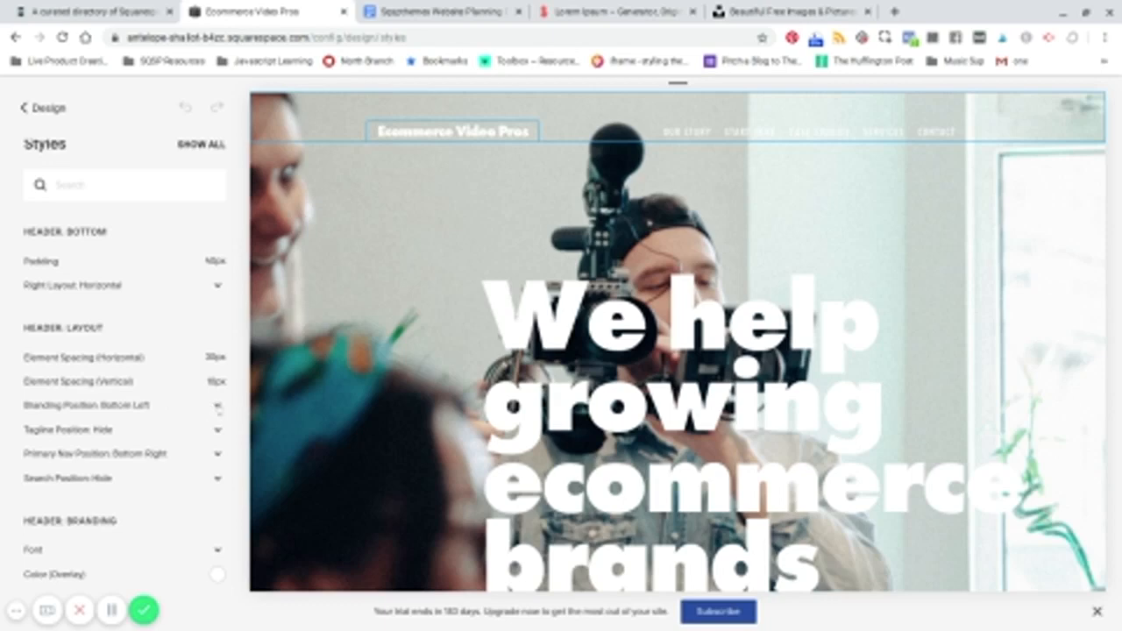
{"action": "left_click", "coordinate": [218, 406]}
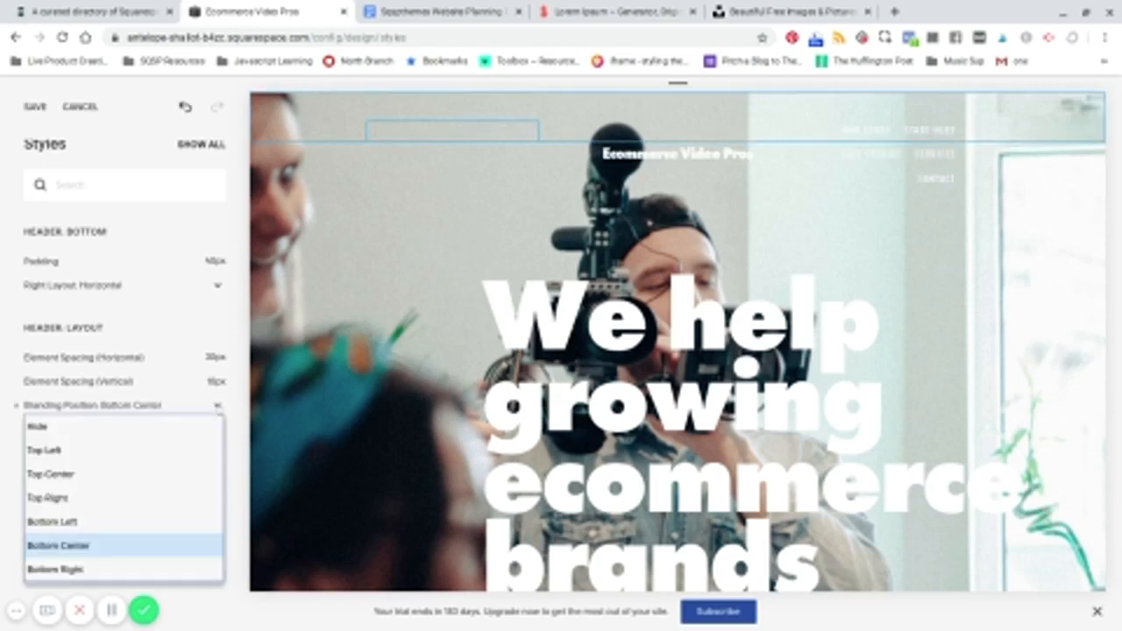
{"action": "left_click", "coordinate": [133, 545]}
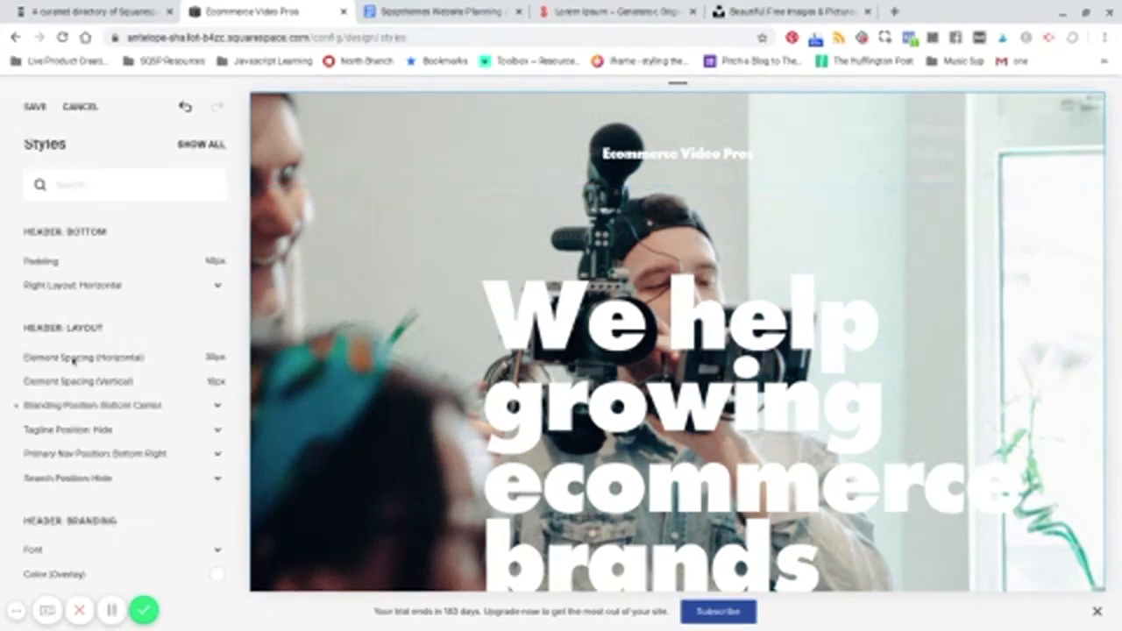
Step: Set the header's Primary Nav Position to Top Center
{"action": "scroll", "coordinate": [105, 361], "scroll_direction": "down", "scroll_amount": 3}
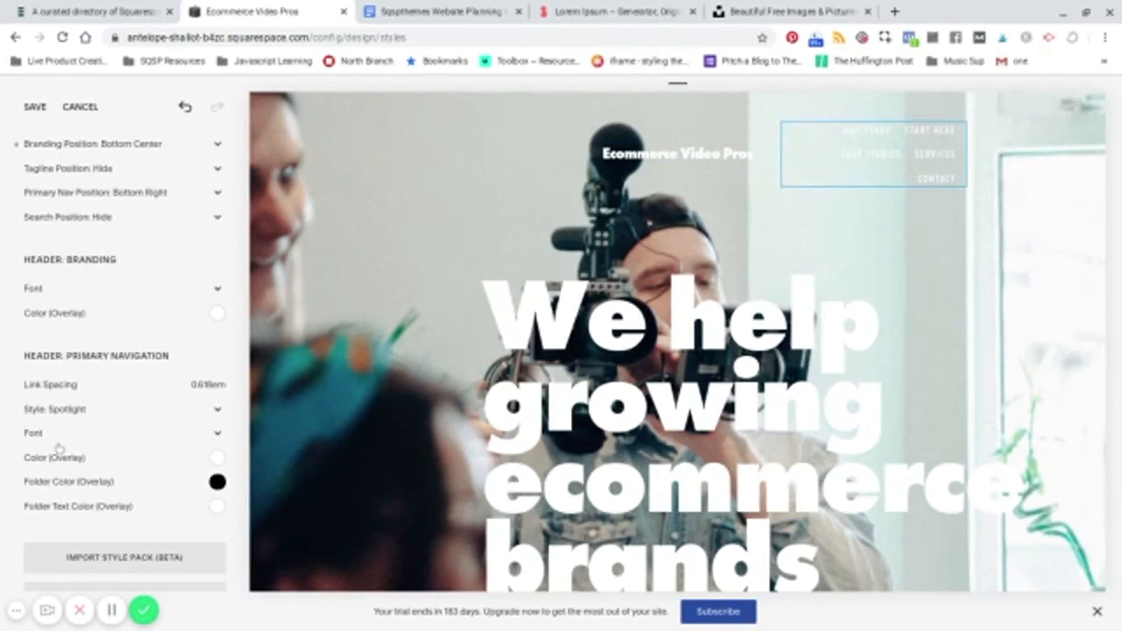
{"action": "scroll", "coordinate": [101, 370], "scroll_direction": "up", "scroll_amount": 2}
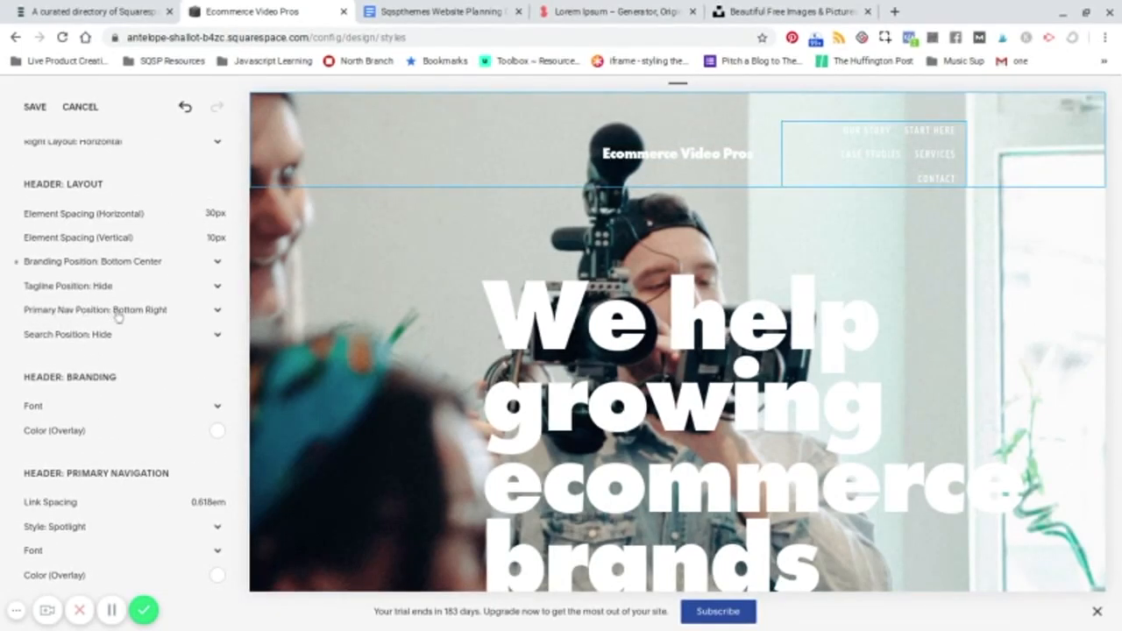
{"action": "scroll", "coordinate": [119, 318], "scroll_direction": "up", "scroll_amount": 1}
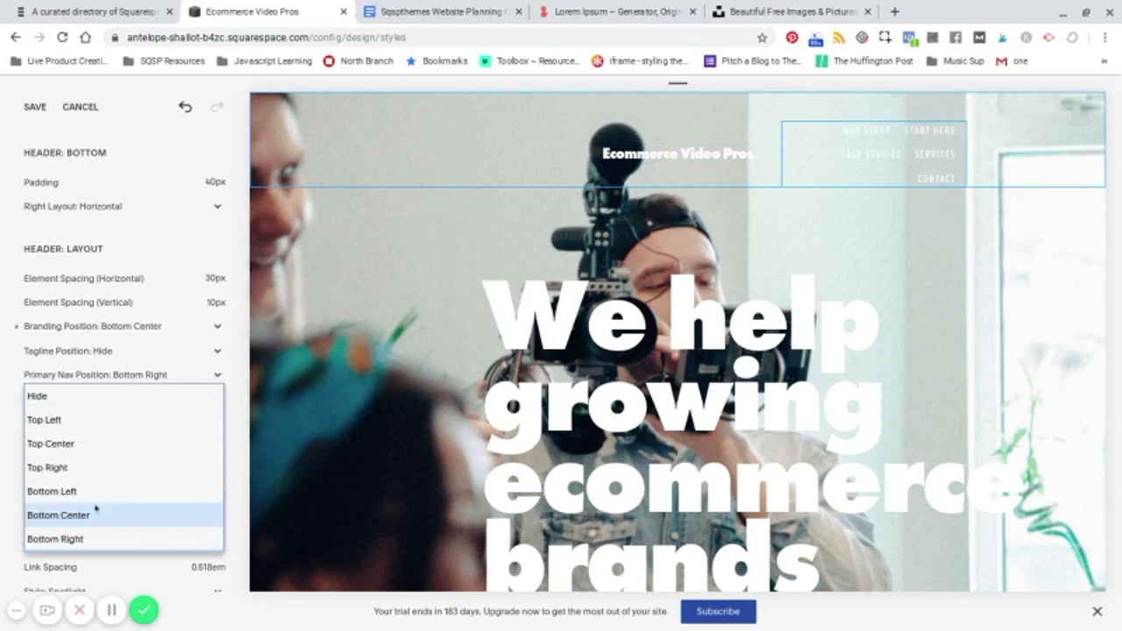
{"action": "left_click", "coordinate": [75, 444]}
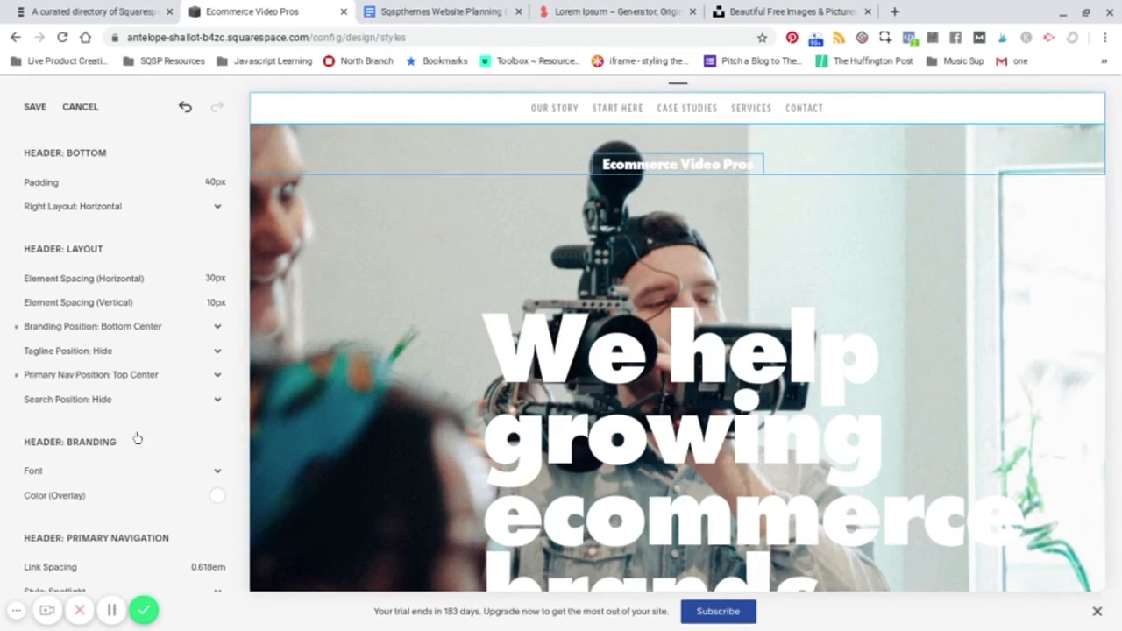
Step: Enlarge the header branding font of the site title to roughly double its size
{"action": "scroll", "coordinate": [136, 437], "scroll_direction": "down", "scroll_amount": 1}
{"action": "scroll", "coordinate": [135, 438], "scroll_direction": "up", "scroll_amount": 3}
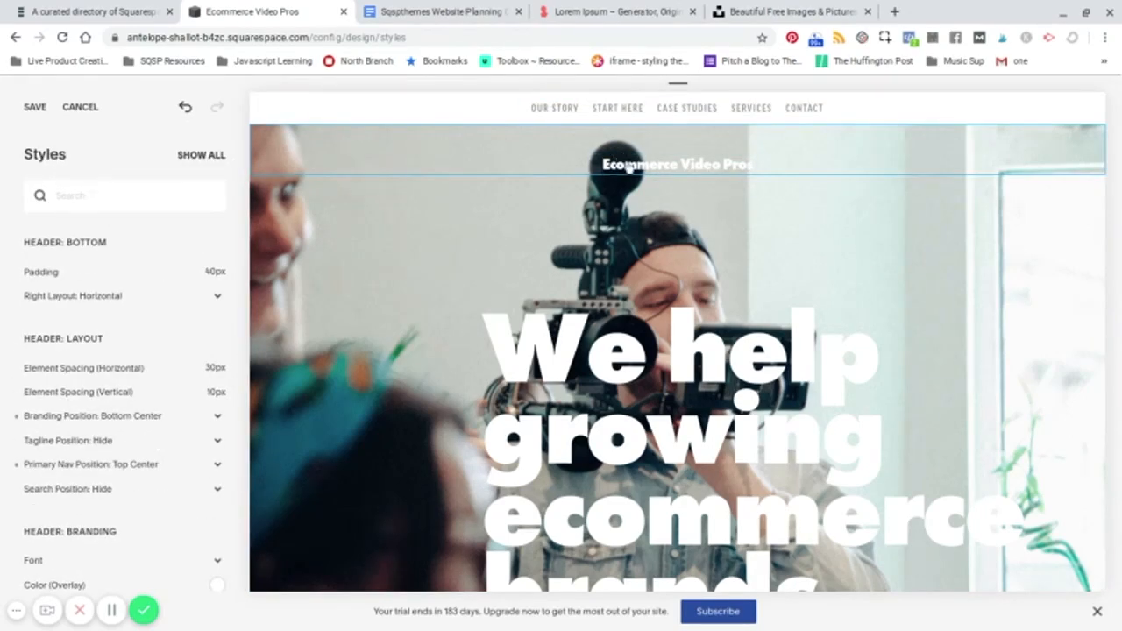
{"action": "scroll", "coordinate": [141, 320], "scroll_direction": "down", "scroll_amount": 3}
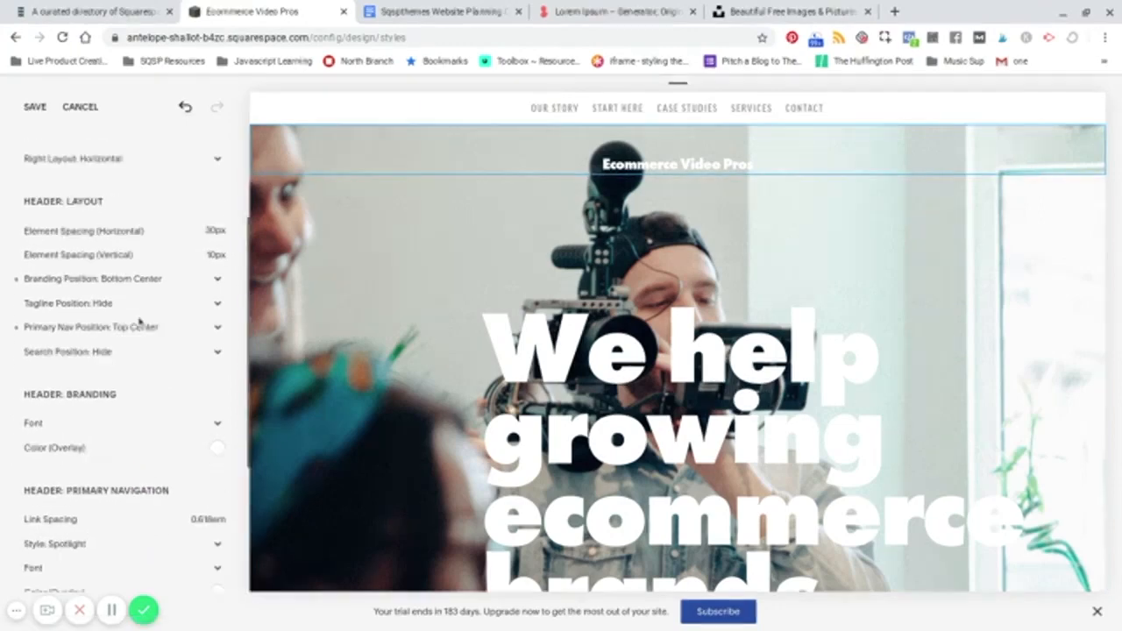
{"action": "scroll", "coordinate": [141, 322], "scroll_direction": "down", "scroll_amount": 2}
{"action": "left_click", "coordinate": [217, 316]}
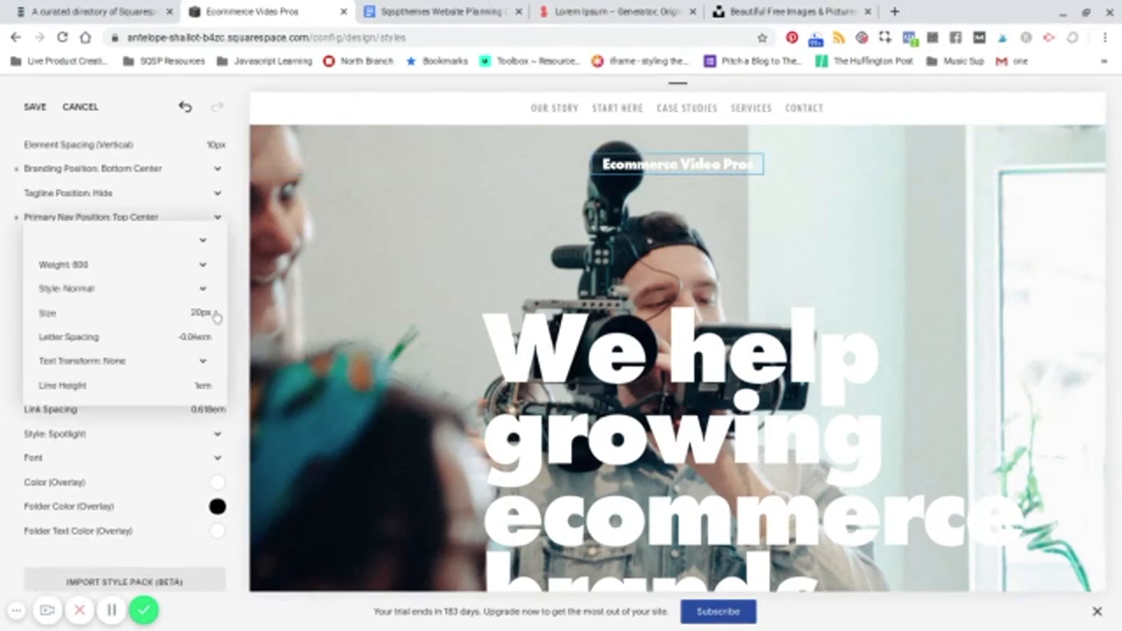
{"action": "mouse_move", "coordinate": [56, 314]}
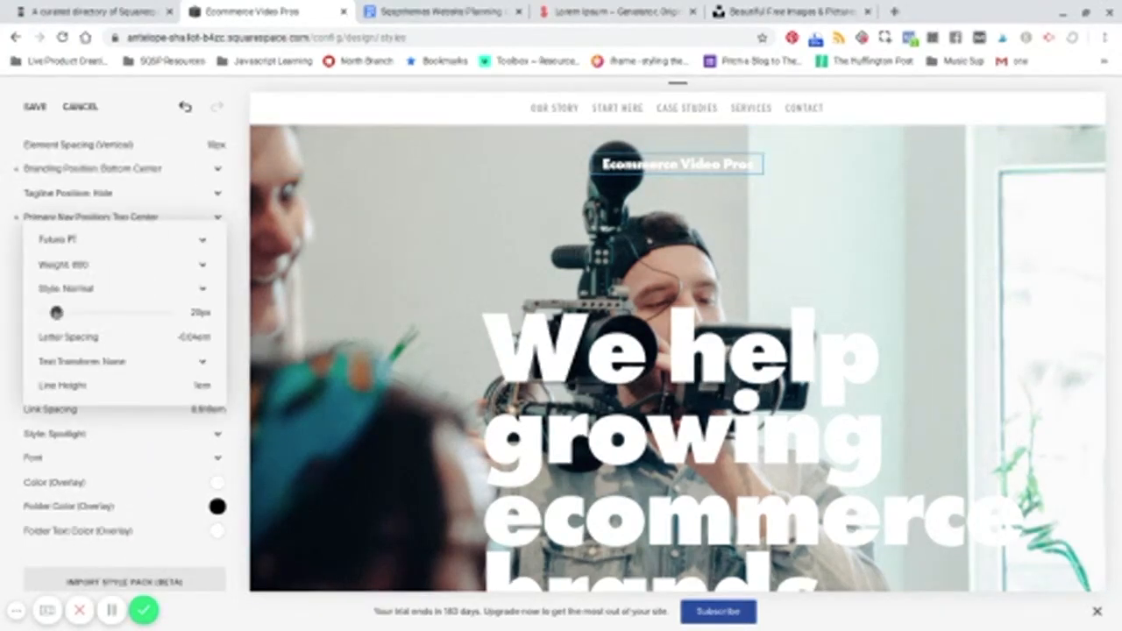
{"action": "left_click_drag", "start_coordinate": [56, 313], "coordinate": [81, 313]}
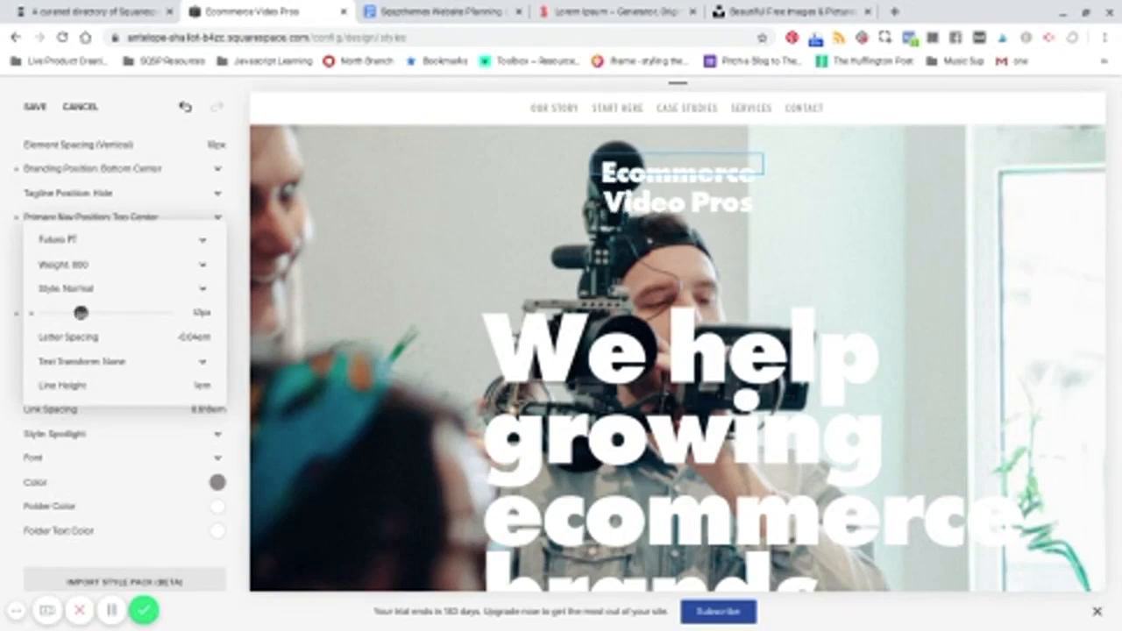
Step: Browse the available fonts and change the site title's header branding font to Bebas Neue
{"action": "left_click", "coordinate": [113, 245]}
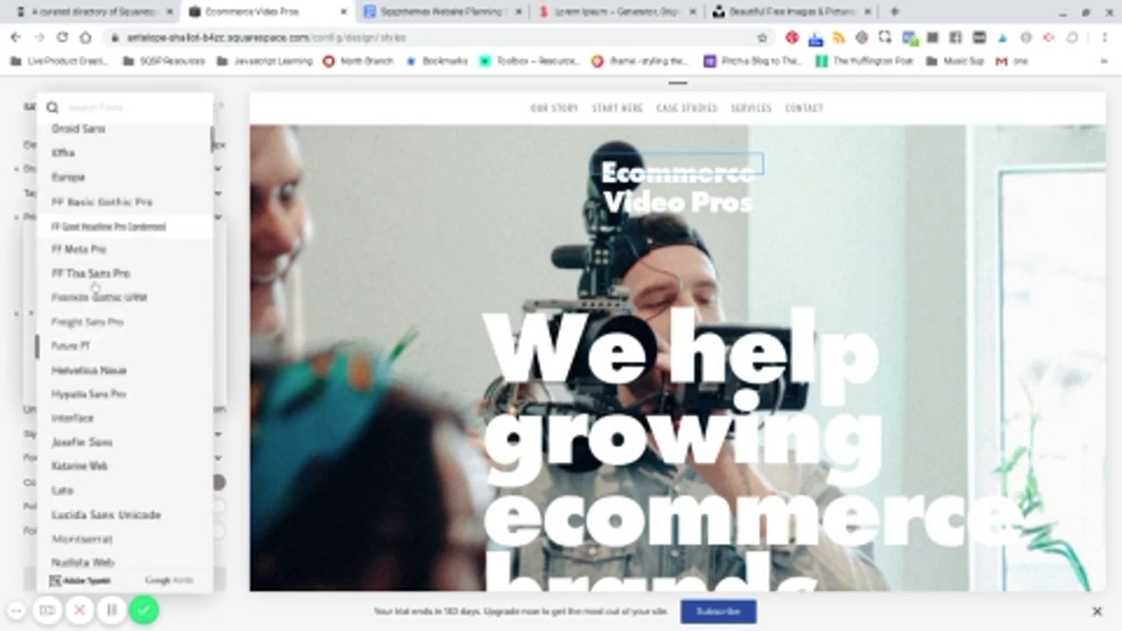
{"action": "scroll", "coordinate": [77, 333], "scroll_direction": "down", "scroll_amount": 3}
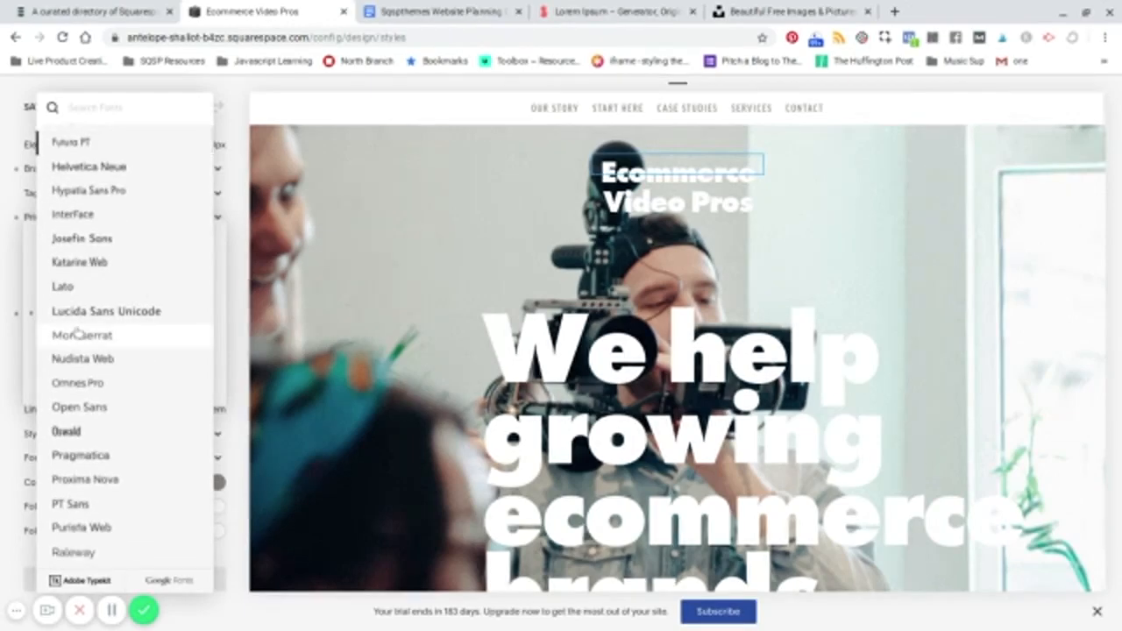
{"action": "scroll", "coordinate": [88, 412], "scroll_direction": "up", "scroll_amount": 2}
{"action": "scroll", "coordinate": [92, 401], "scroll_direction": "up", "scroll_amount": 8}
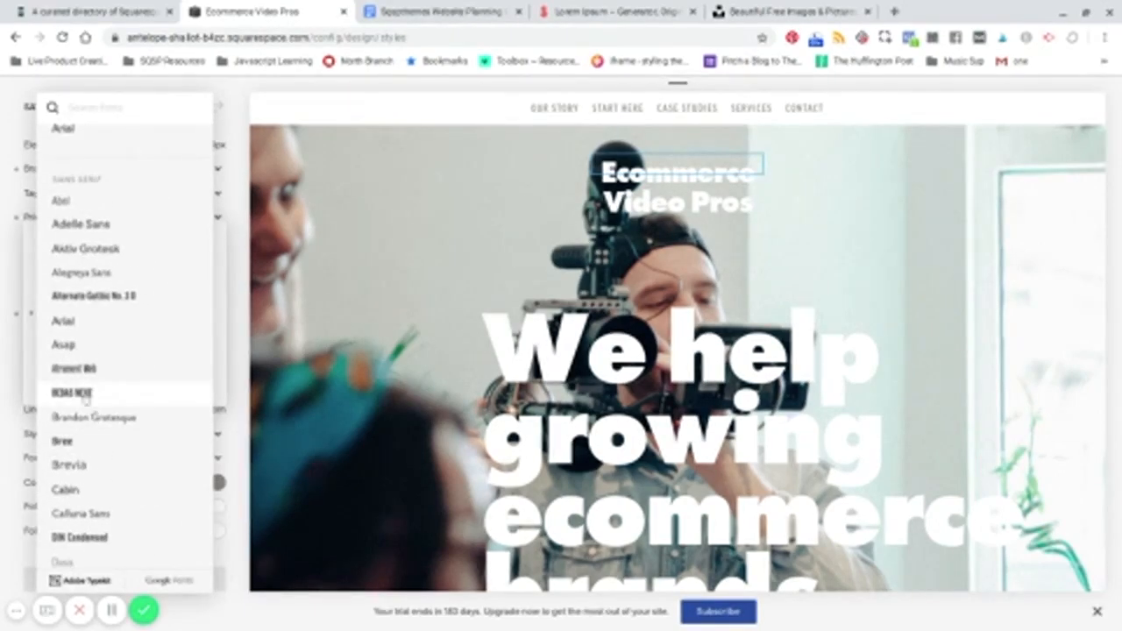
{"action": "left_click", "coordinate": [86, 395]}
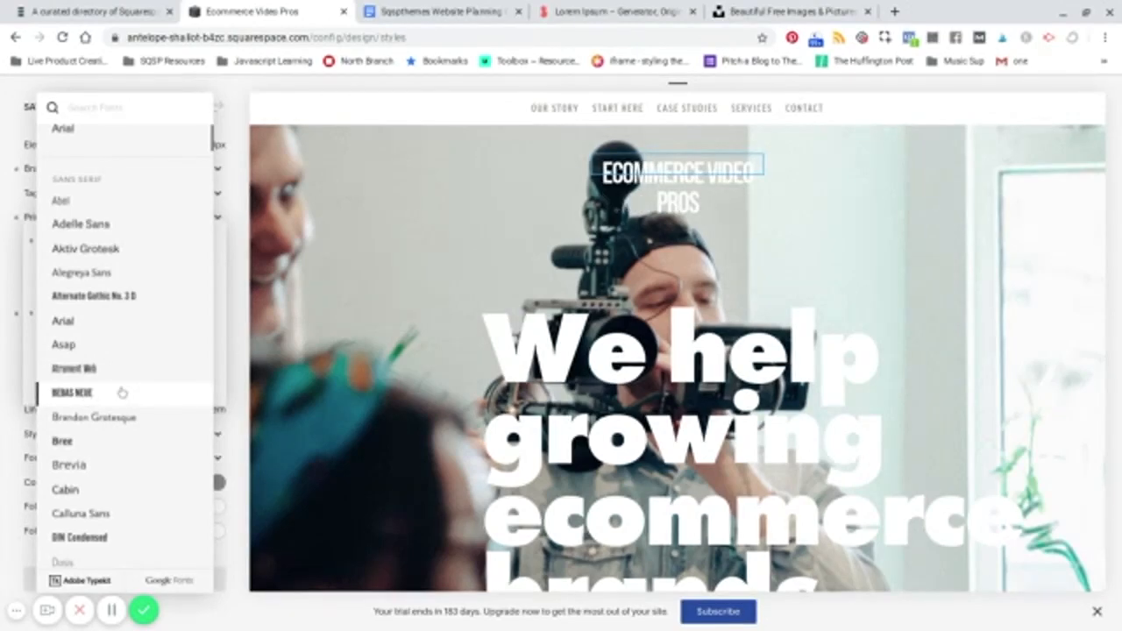
{"action": "left_click", "coordinate": [223, 311]}
{"action": "left_click", "coordinate": [12, 374]}
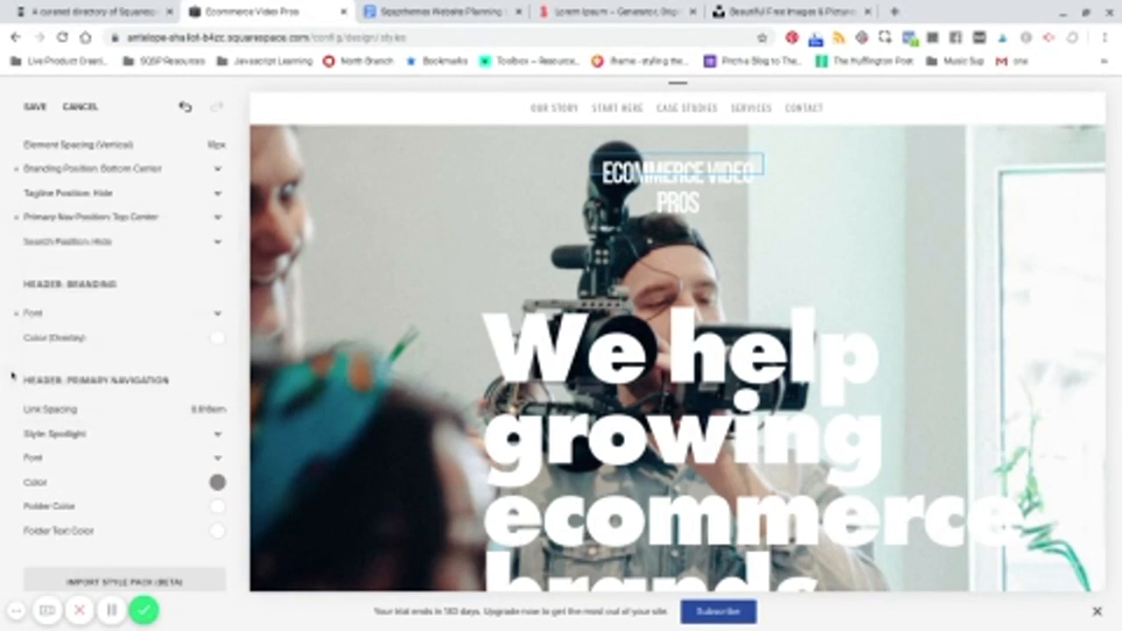
Step: Set the font size of the banner's Heading 1 text to 71px
{"action": "scroll", "coordinate": [149, 320], "scroll_direction": "up", "scroll_amount": 3}
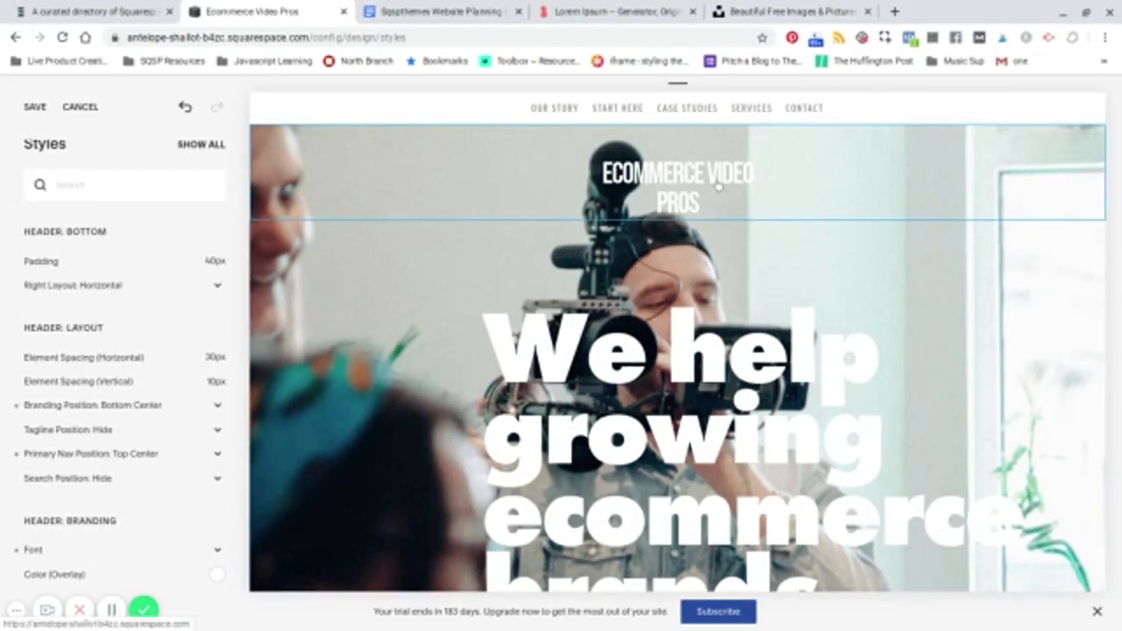
{"action": "left_click", "coordinate": [623, 366]}
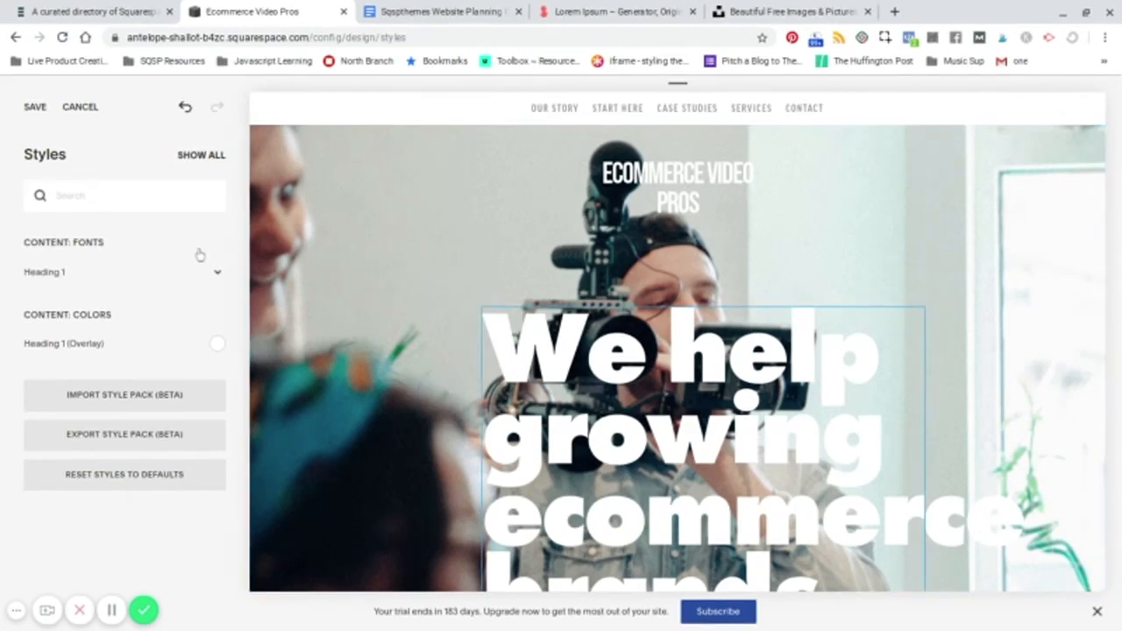
{"action": "left_click", "coordinate": [218, 276]}
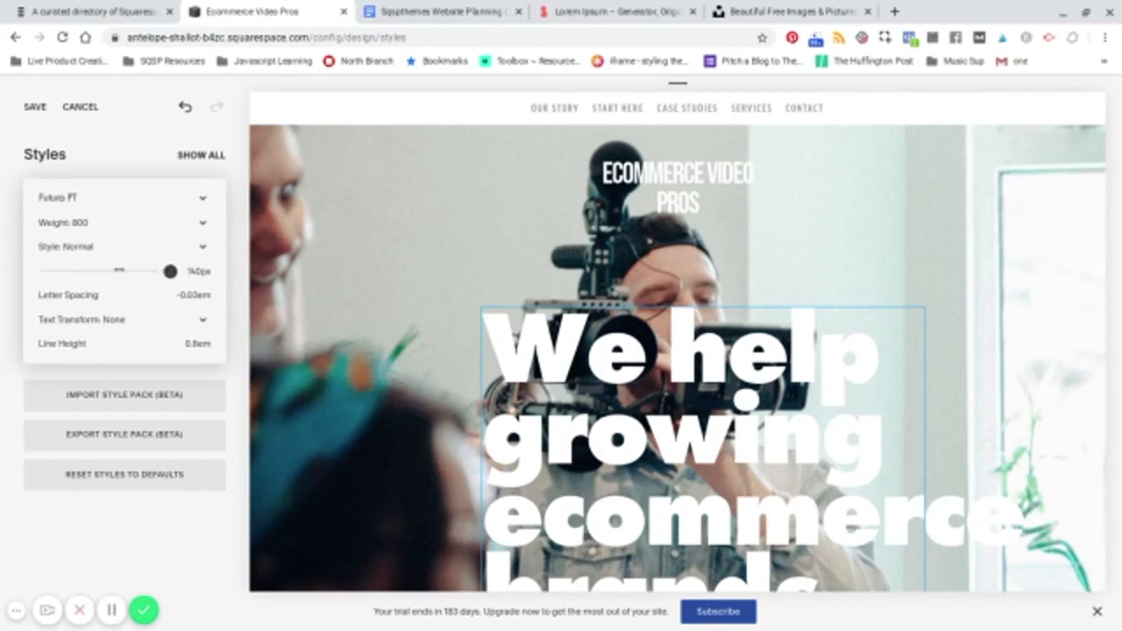
{"action": "left_click_drag", "start_coordinate": [170, 271], "coordinate": [114, 271]}
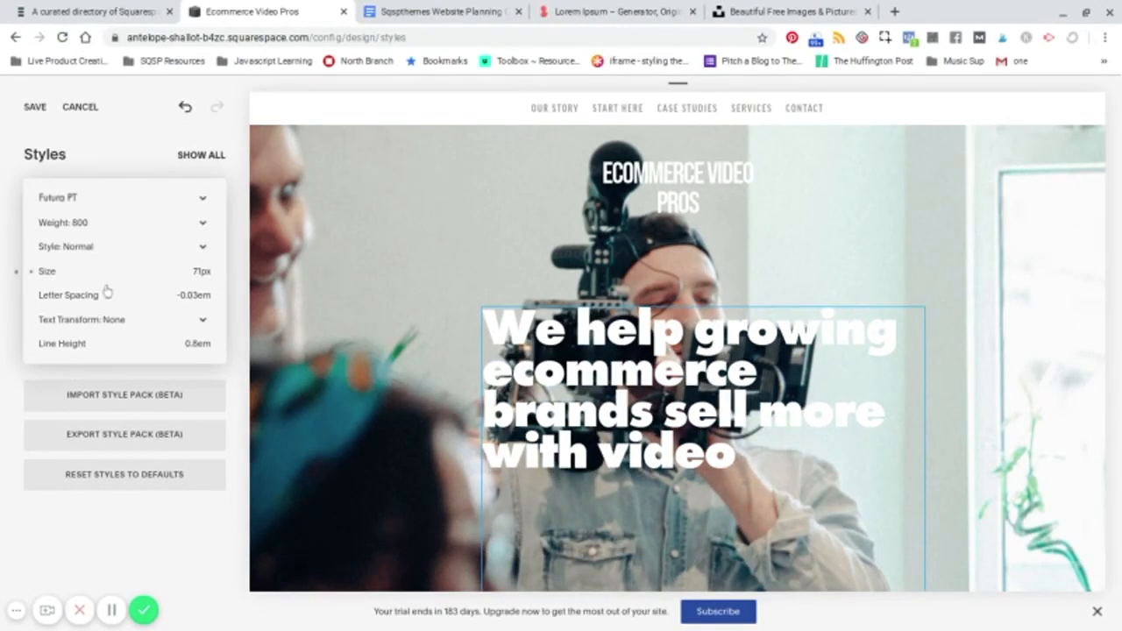
Step: Try lighter weights and the Bebas Neue font for the banner's Heading 1 text
{"action": "left_click", "coordinate": [136, 224]}
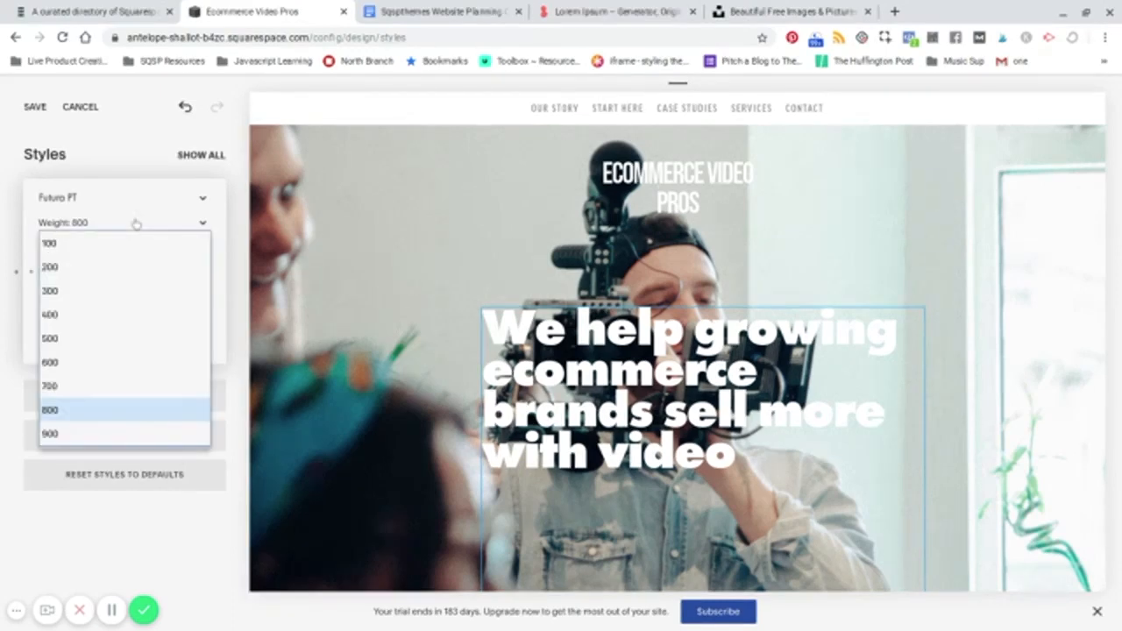
{"action": "left_click", "coordinate": [87, 338]}
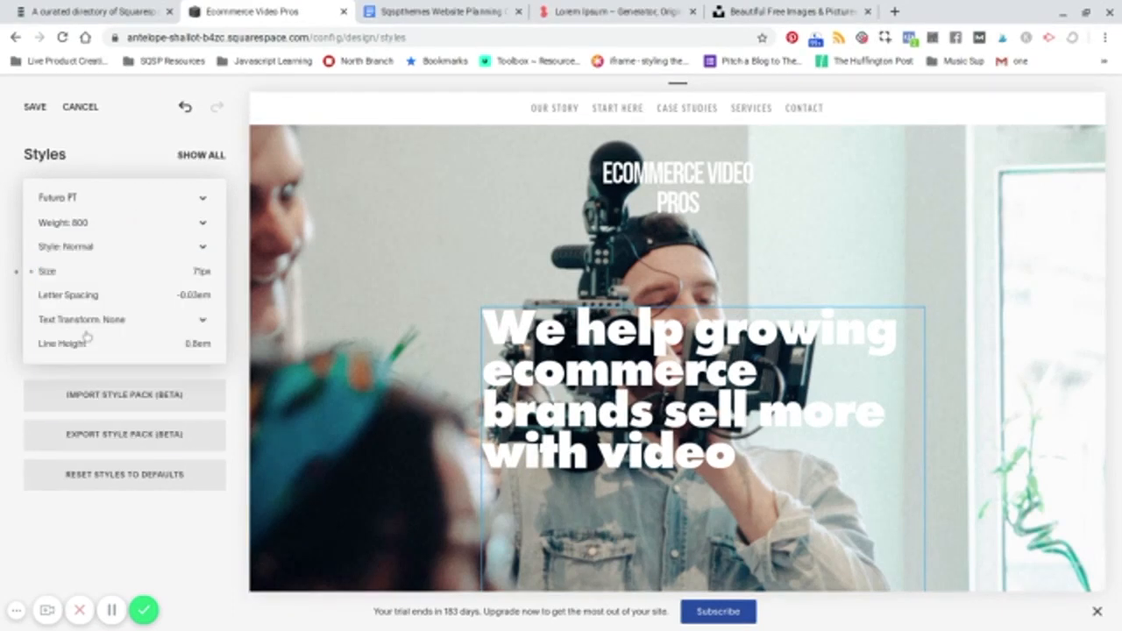
{"action": "left_click", "coordinate": [142, 224]}
{"action": "left_click", "coordinate": [97, 365]}
{"action": "left_click", "coordinate": [203, 201]}
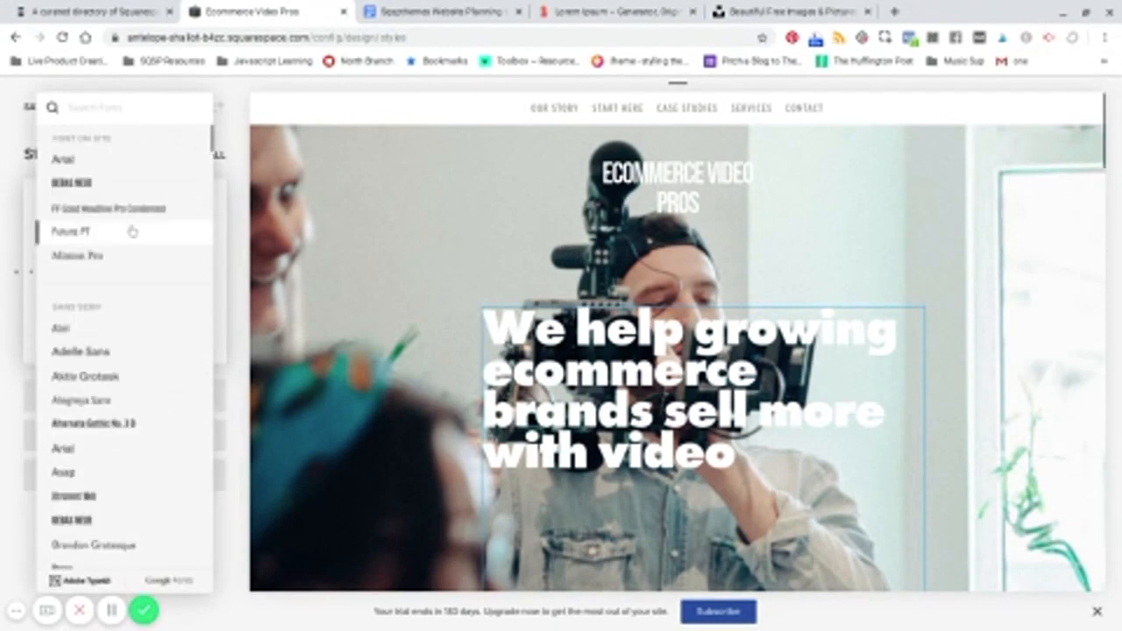
{"action": "scroll", "coordinate": [105, 349], "scroll_direction": "down", "scroll_amount": 1}
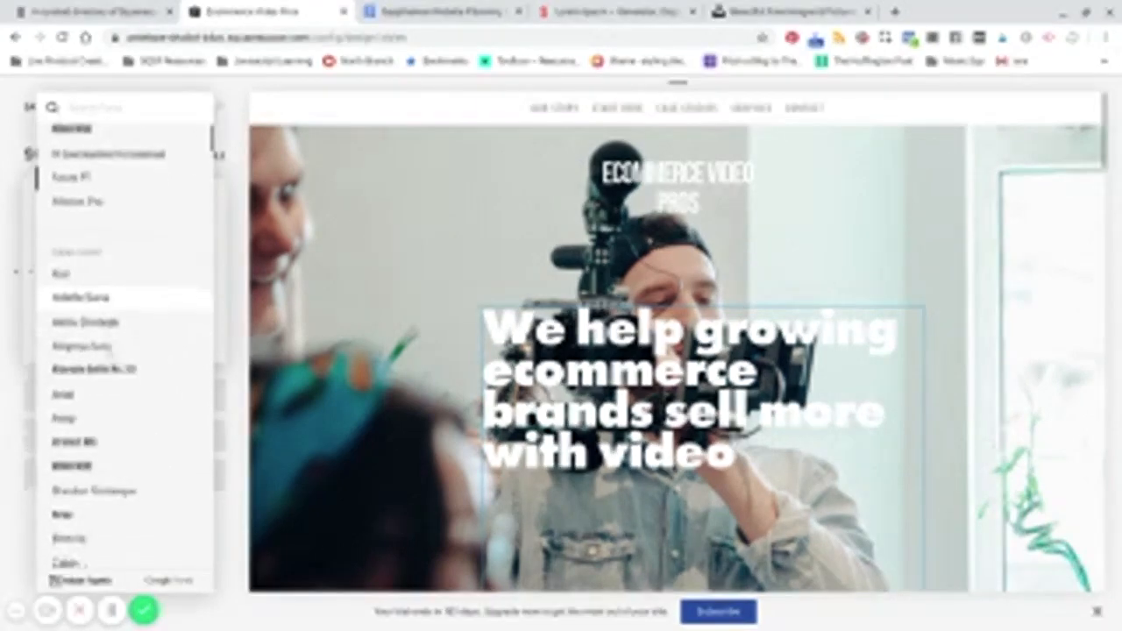
{"action": "scroll", "coordinate": [106, 298], "scroll_direction": "down", "scroll_amount": 1}
{"action": "left_click", "coordinate": [75, 417]}
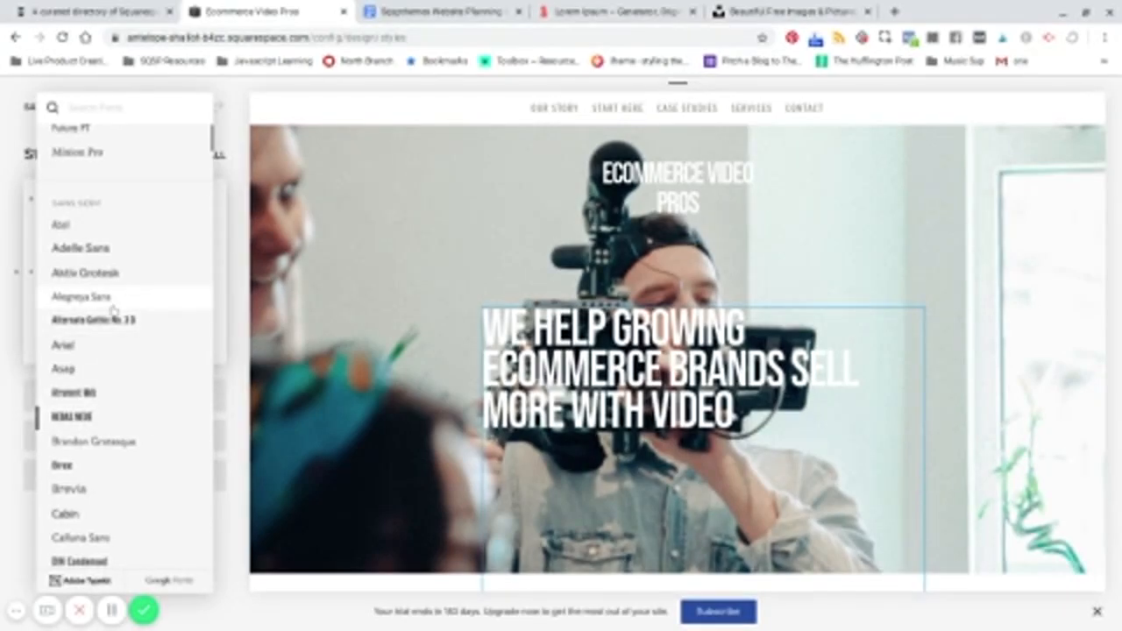
Step: Return the Heading 1 font to Futura PT with weight 800
{"action": "scroll", "coordinate": [138, 248], "scroll_direction": "up", "scroll_amount": 2}
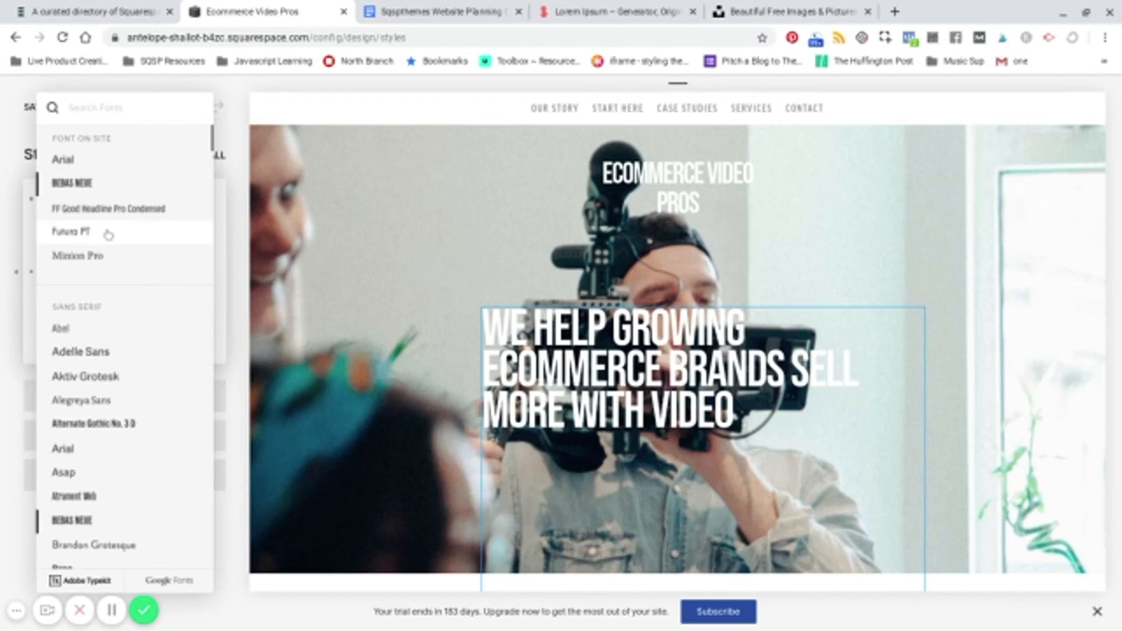
{"action": "left_click", "coordinate": [106, 234]}
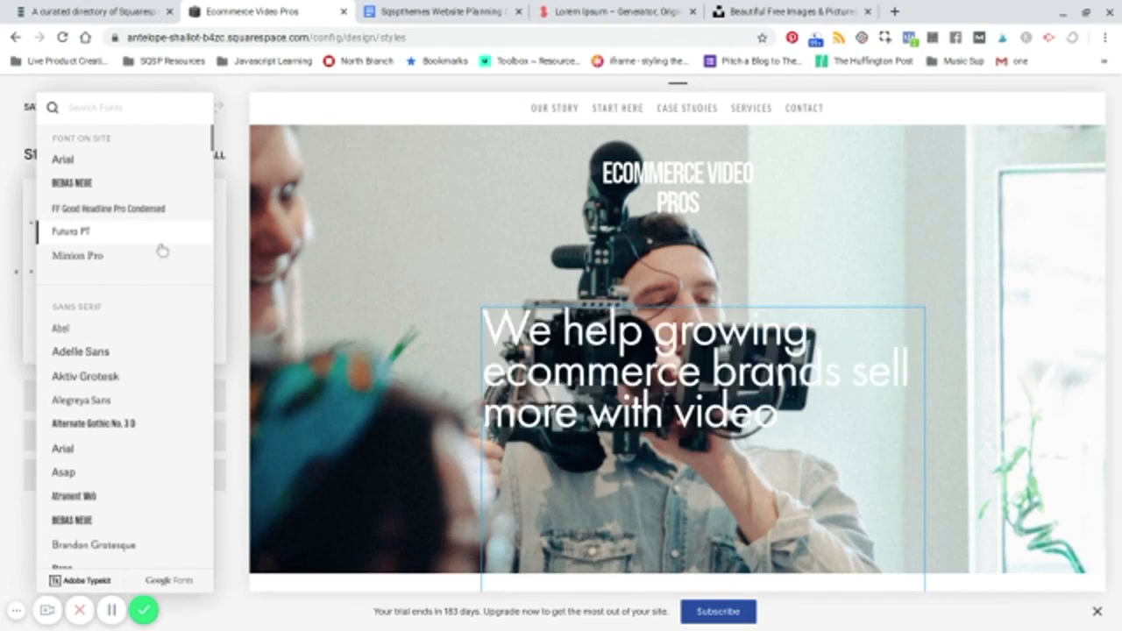
{"action": "left_click", "coordinate": [220, 295]}
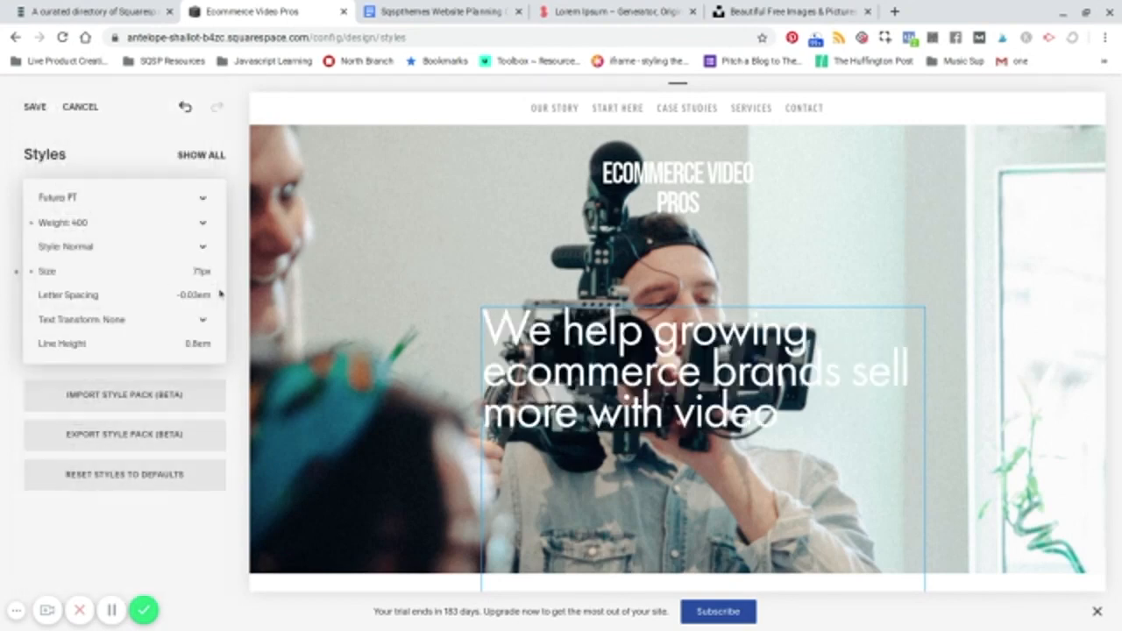
{"action": "left_click", "coordinate": [125, 228]}
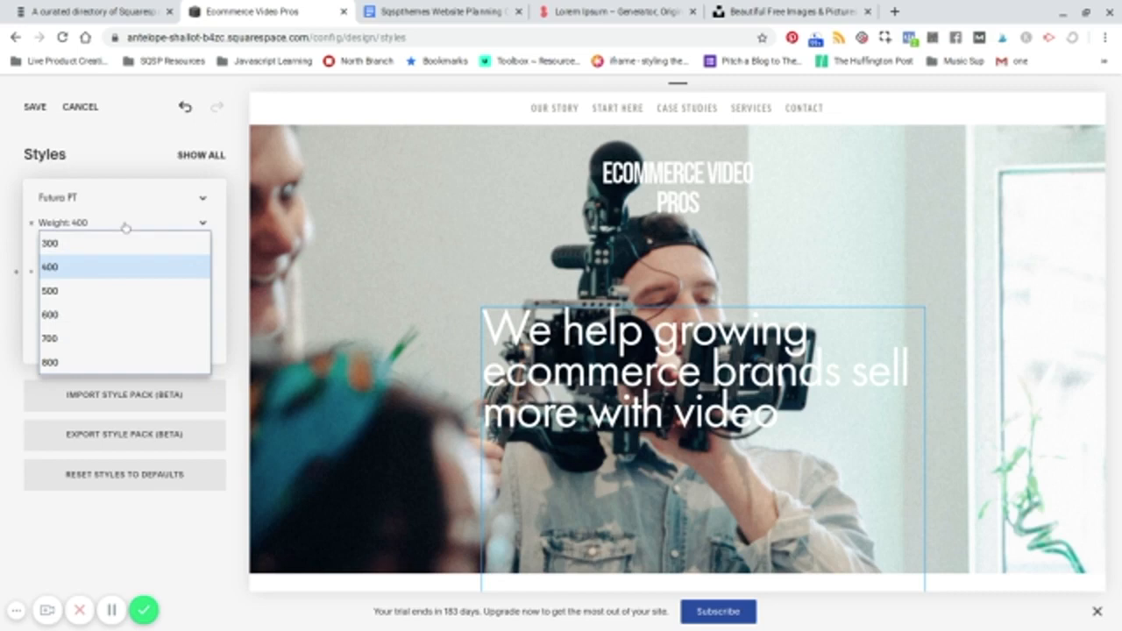
{"action": "left_click", "coordinate": [98, 362]}
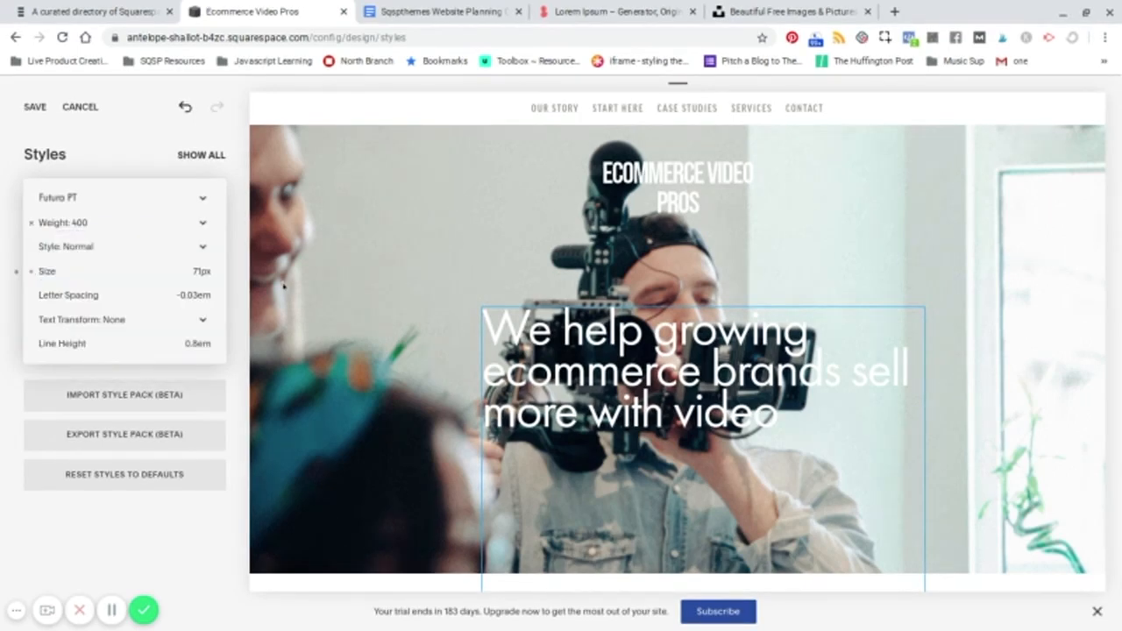
Step: Check which font the header's primary navigation uses
{"action": "left_click", "coordinate": [693, 203]}
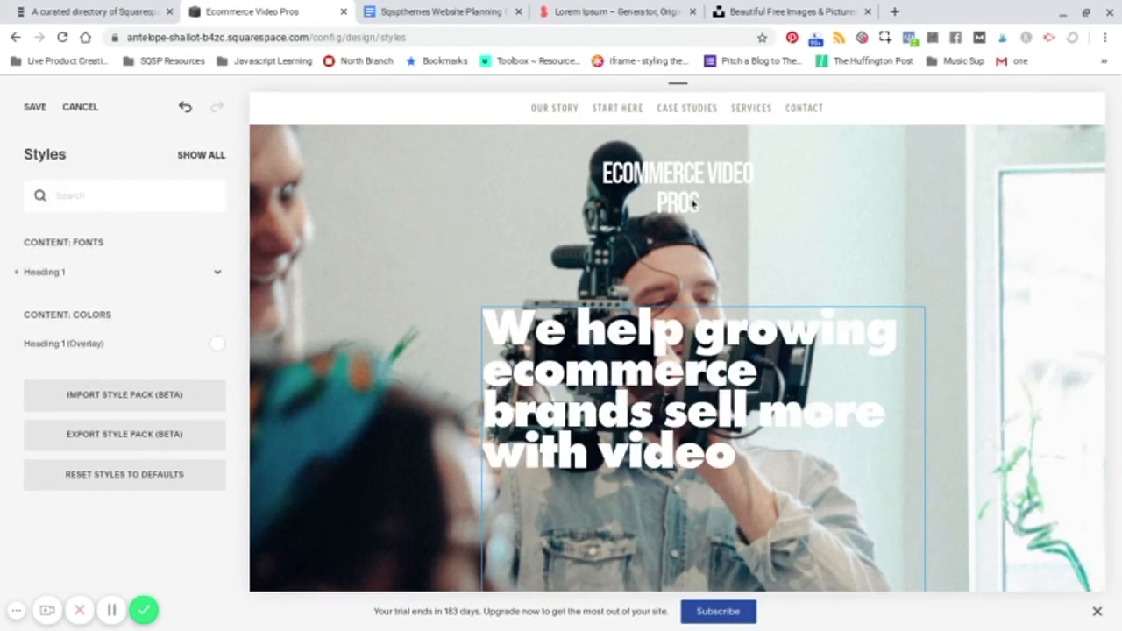
{"action": "left_click", "coordinate": [649, 108]}
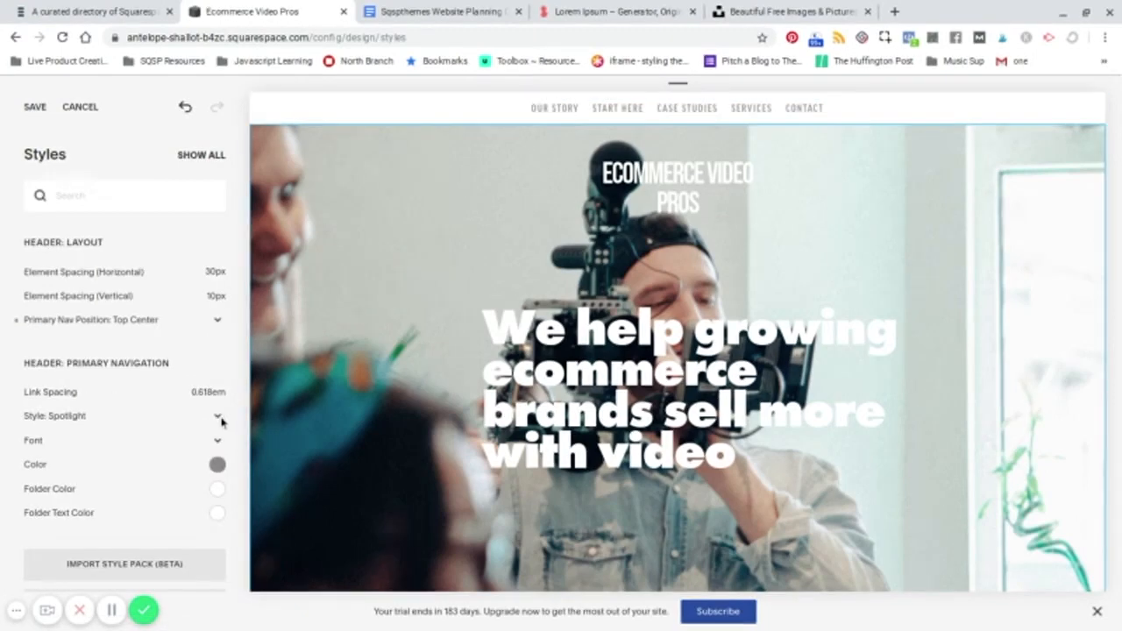
{"action": "left_click", "coordinate": [217, 446]}
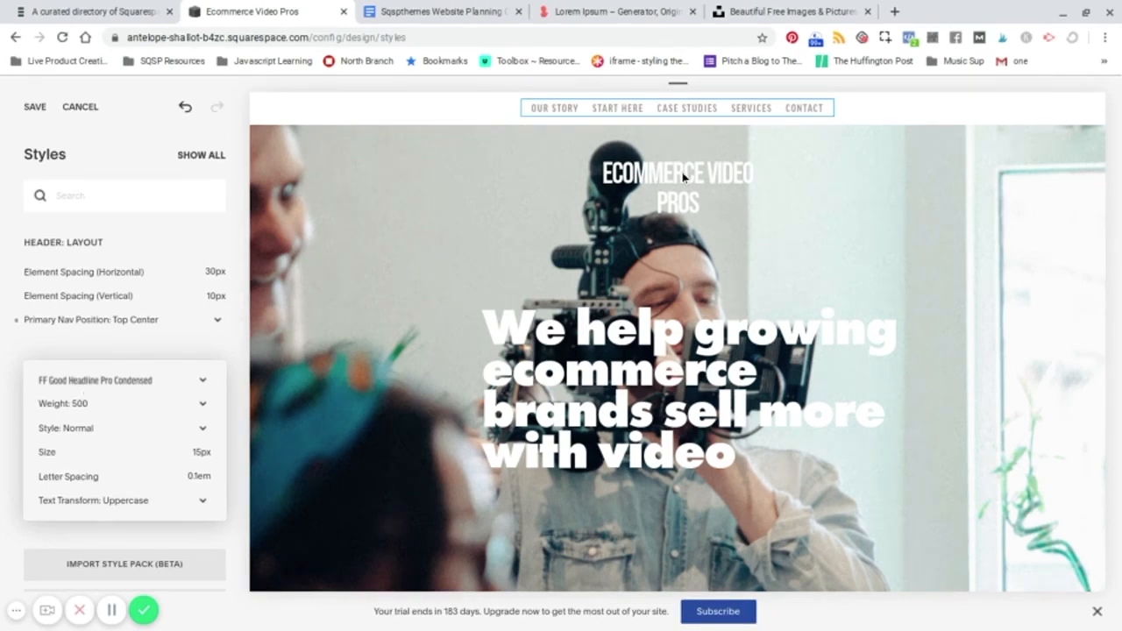
Step: Change the site title's header branding font to FF Good Headline Pro Condensed
{"action": "left_click", "coordinate": [656, 181]}
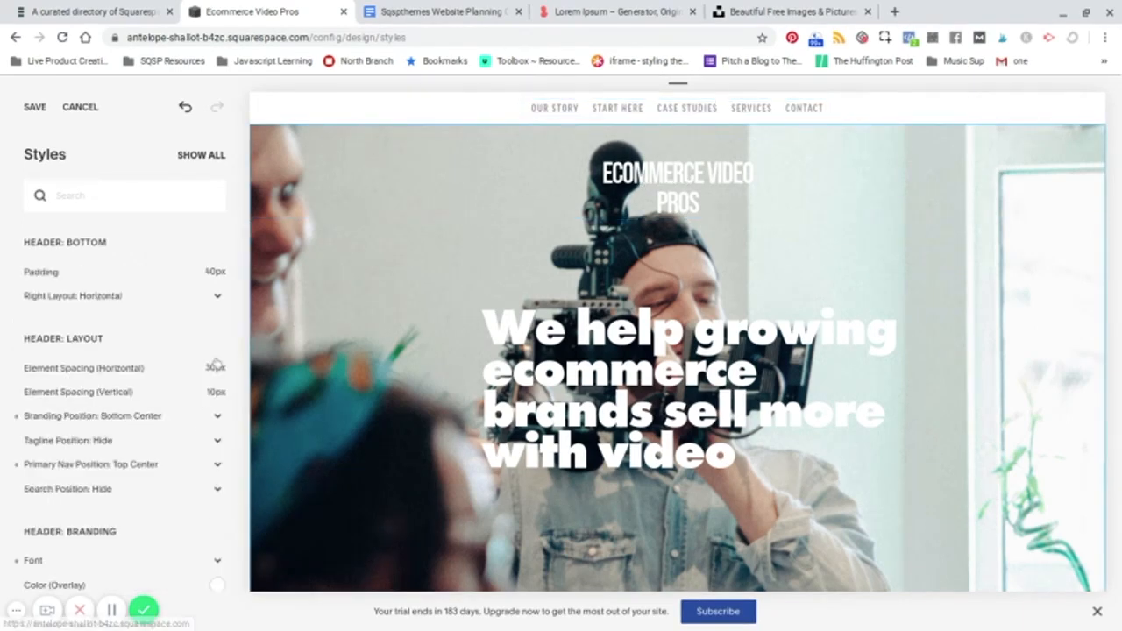
{"action": "left_click", "coordinate": [219, 561]}
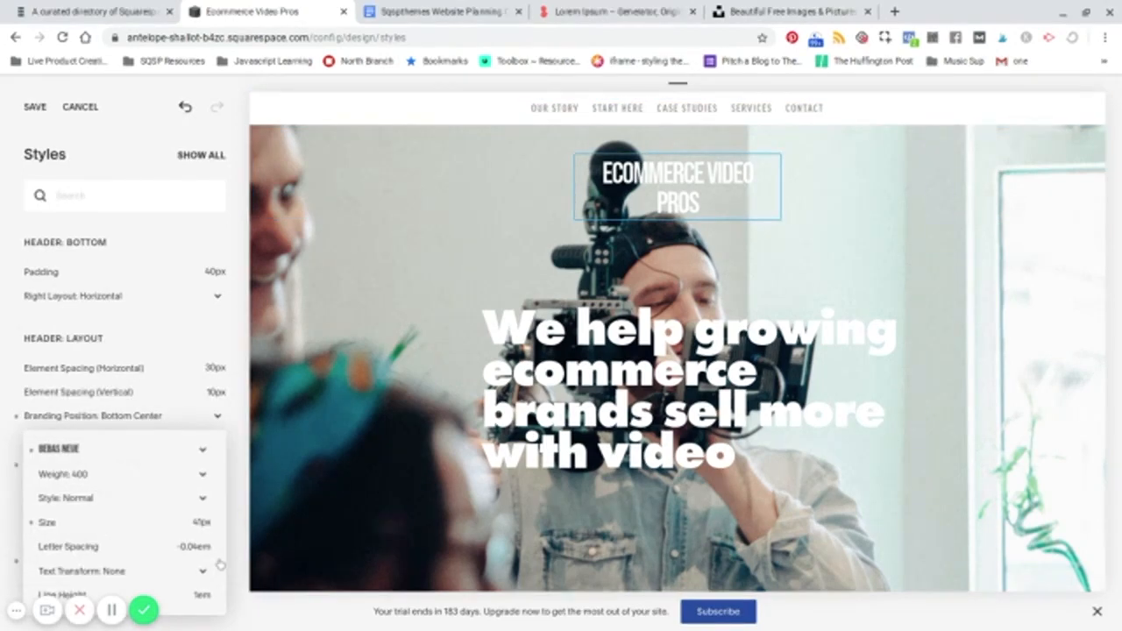
{"action": "left_click", "coordinate": [203, 452]}
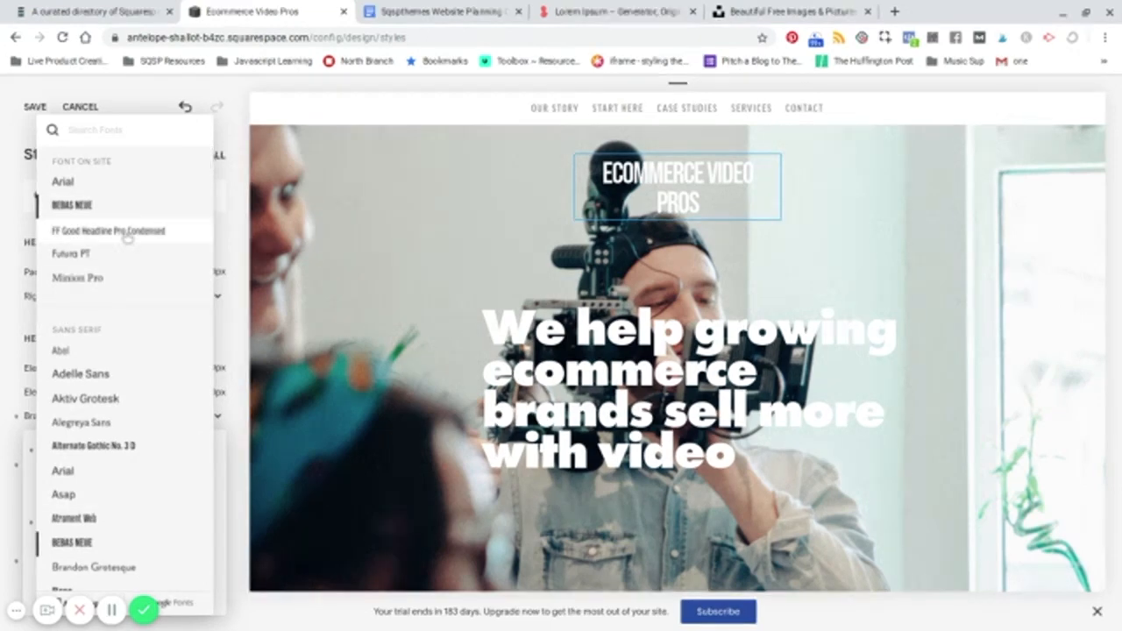
{"action": "left_click", "coordinate": [128, 232]}
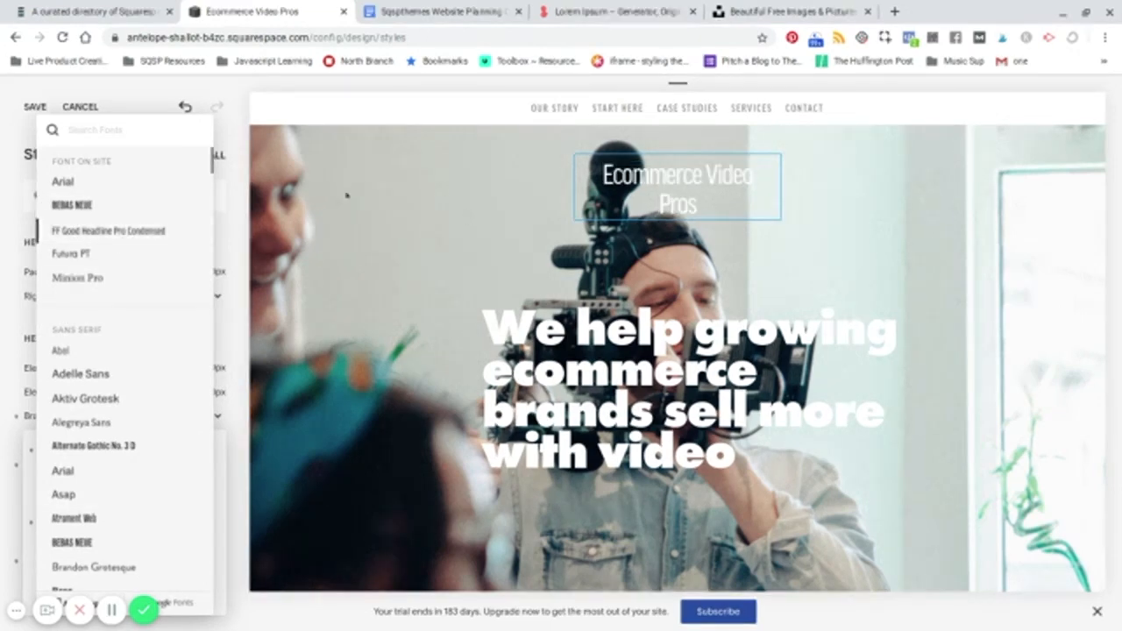
{"action": "left_click", "coordinate": [242, 417]}
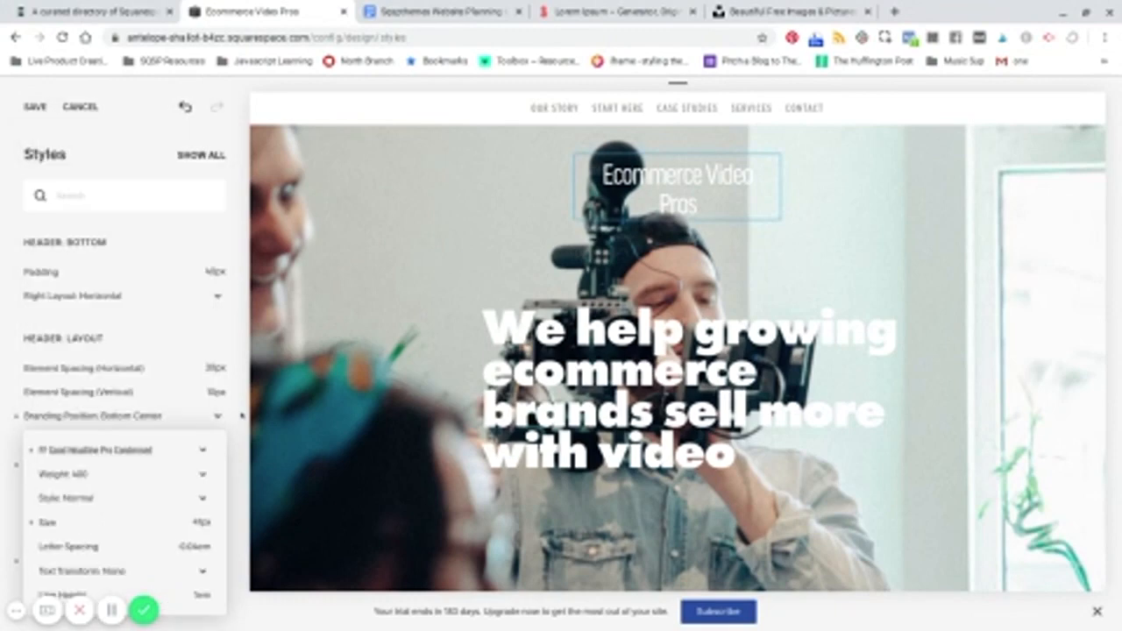
Step: Set the site title's header branding font size to 36px and its weight to 900
{"action": "mouse_move", "coordinate": [107, 532]}
{"action": "mouse_move", "coordinate": [79, 523]}
{"action": "left_mouse_down"}
{"action": "mouse_move", "coordinate": [46, 523]}
{"action": "mouse_move", "coordinate": [79, 523]}
{"action": "left_mouse_up"}
{"action": "left_click", "coordinate": [203, 478]}
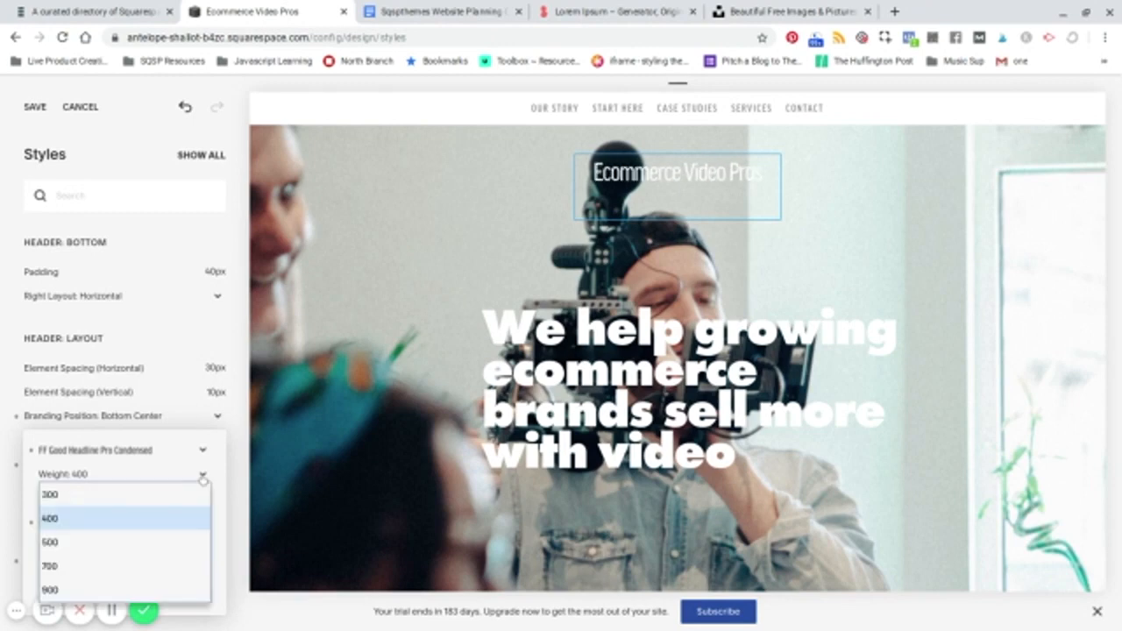
{"action": "left_click", "coordinate": [96, 590]}
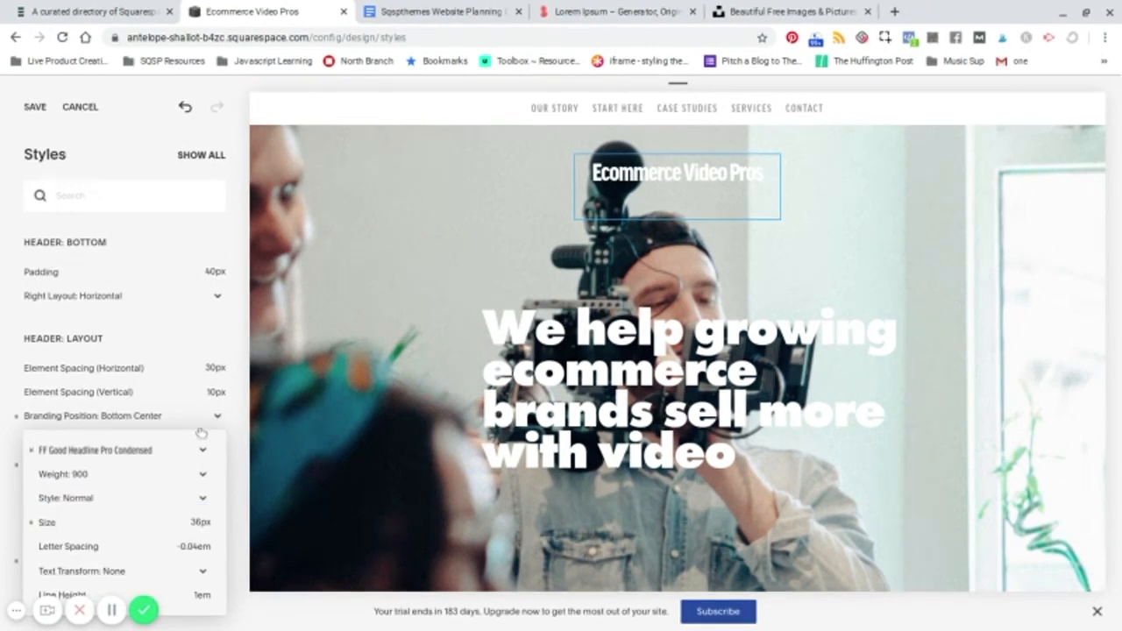
{"action": "left_click", "coordinate": [227, 352]}
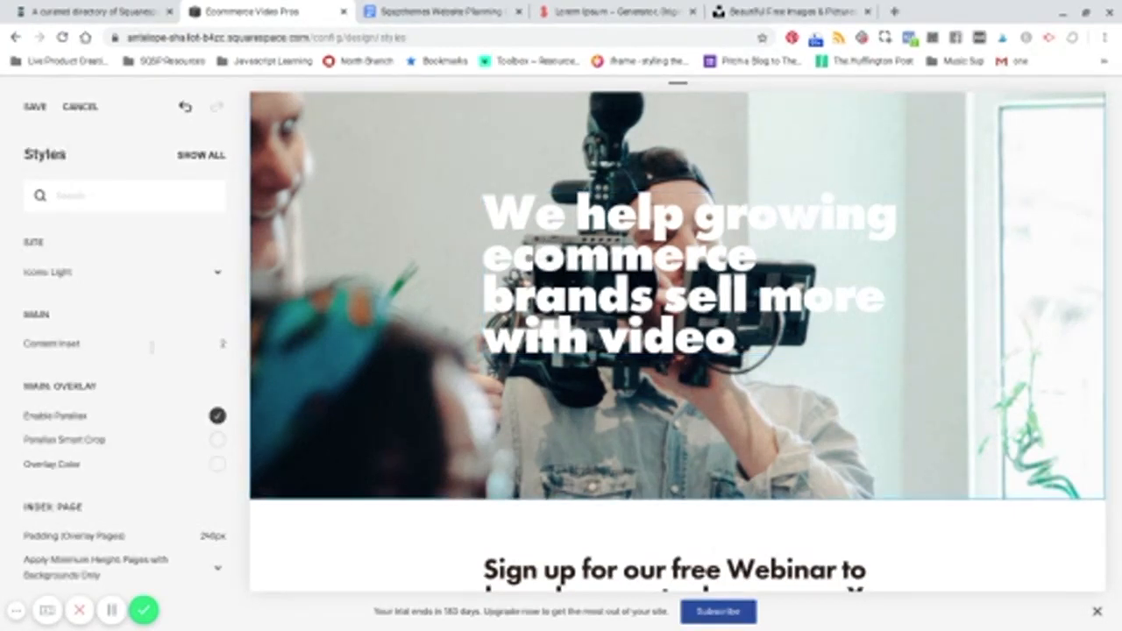
Step: Reduce the main Content Inset to 0 so the page content spans a wider area
{"action": "mouse_move", "coordinate": [105, 344]}
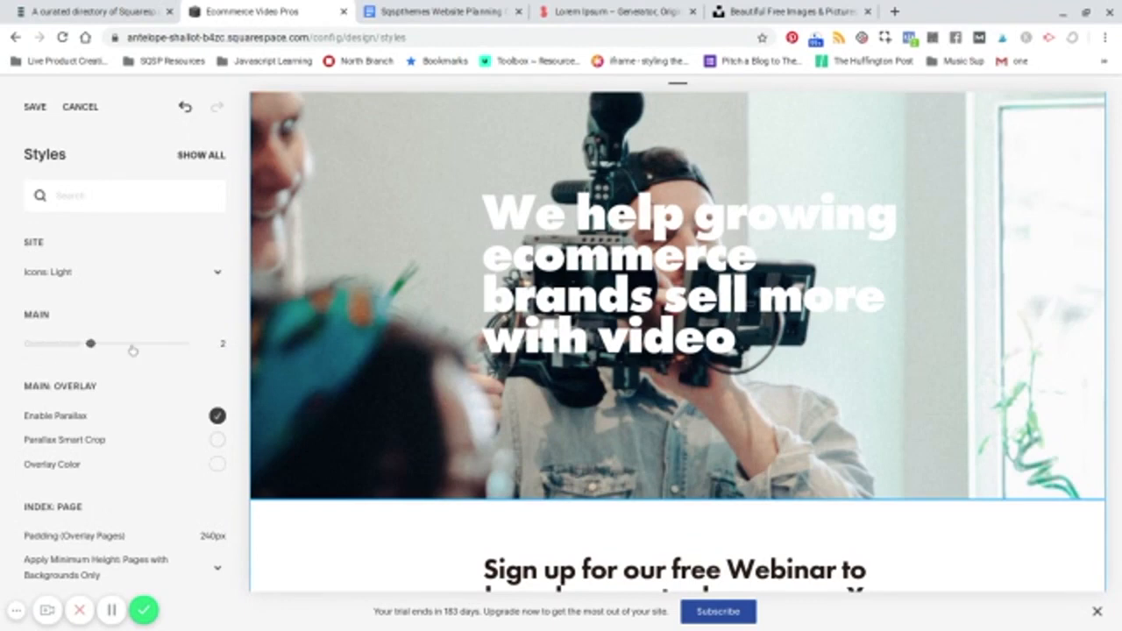
{"action": "left_click_drag", "start_coordinate": [90, 344], "coordinate": [35, 343]}
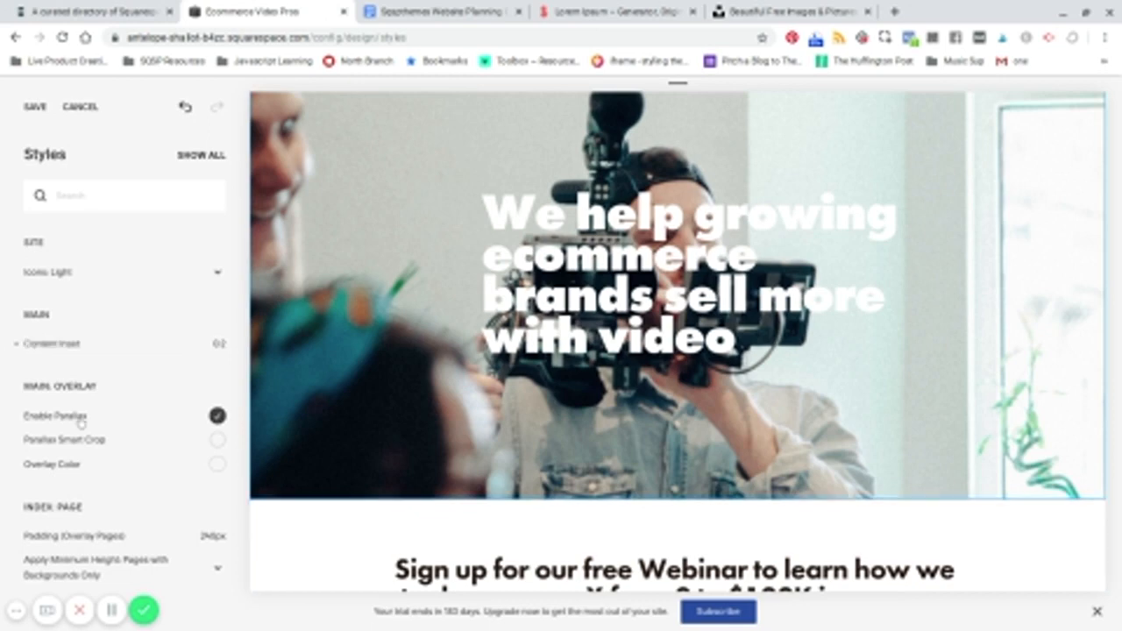
{"action": "scroll", "coordinate": [370, 389], "scroll_direction": "down", "scroll_amount": 1}
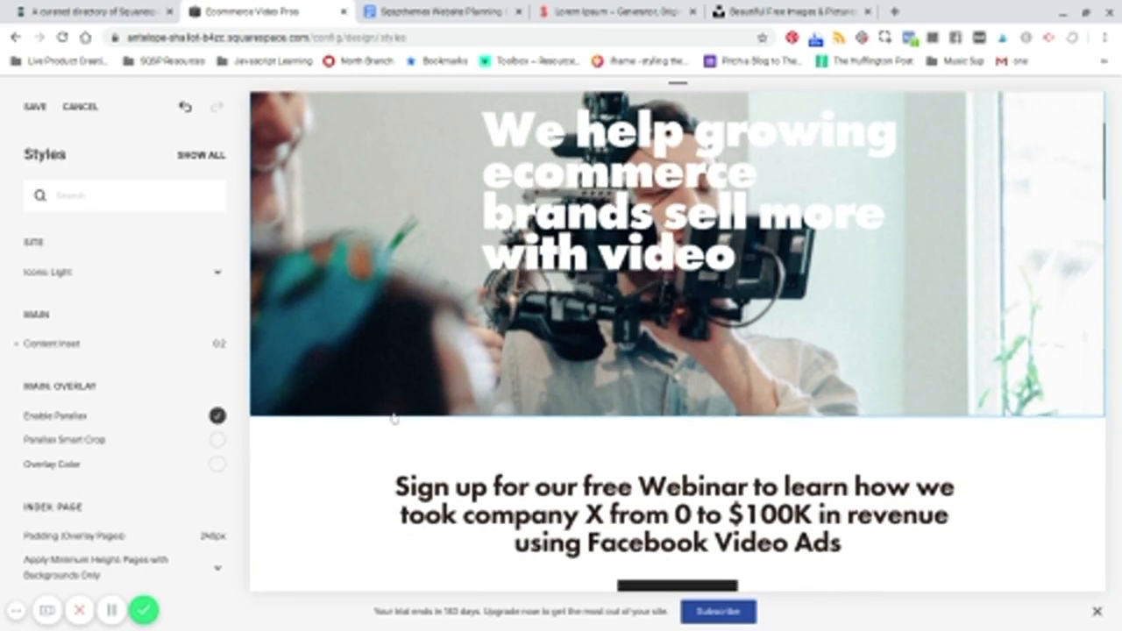
{"action": "mouse_move", "coordinate": [35, 346]}
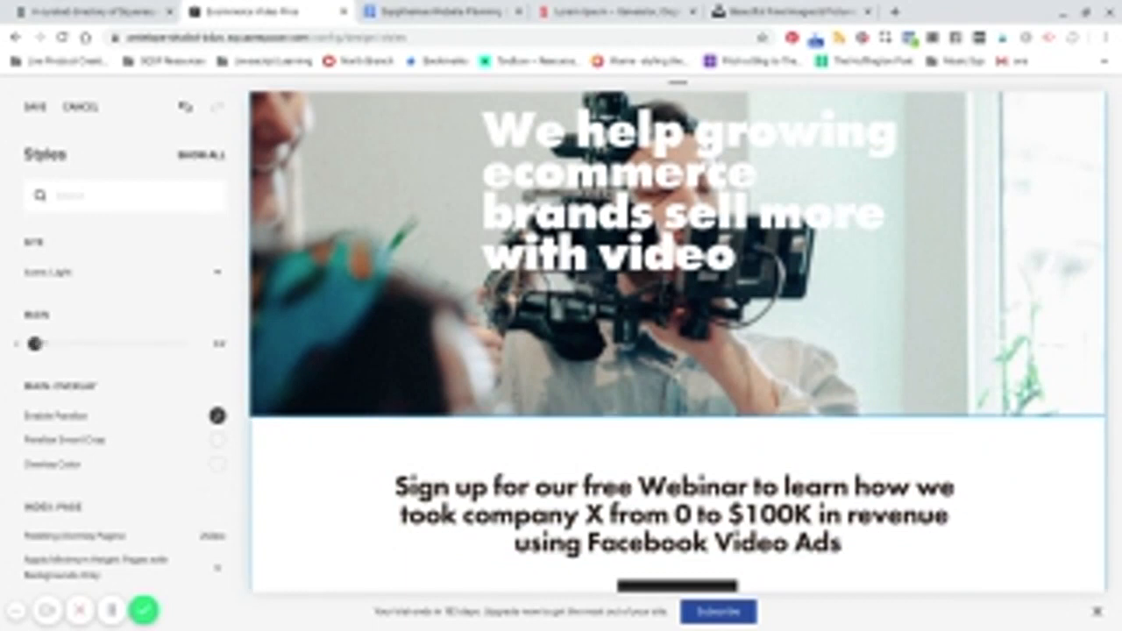
{"action": "mouse_move", "coordinate": [35, 344]}
{"action": "left_mouse_down"}
{"action": "mouse_move", "coordinate": [83, 344]}
{"action": "mouse_move", "coordinate": [27, 344]}
{"action": "left_mouse_up"}
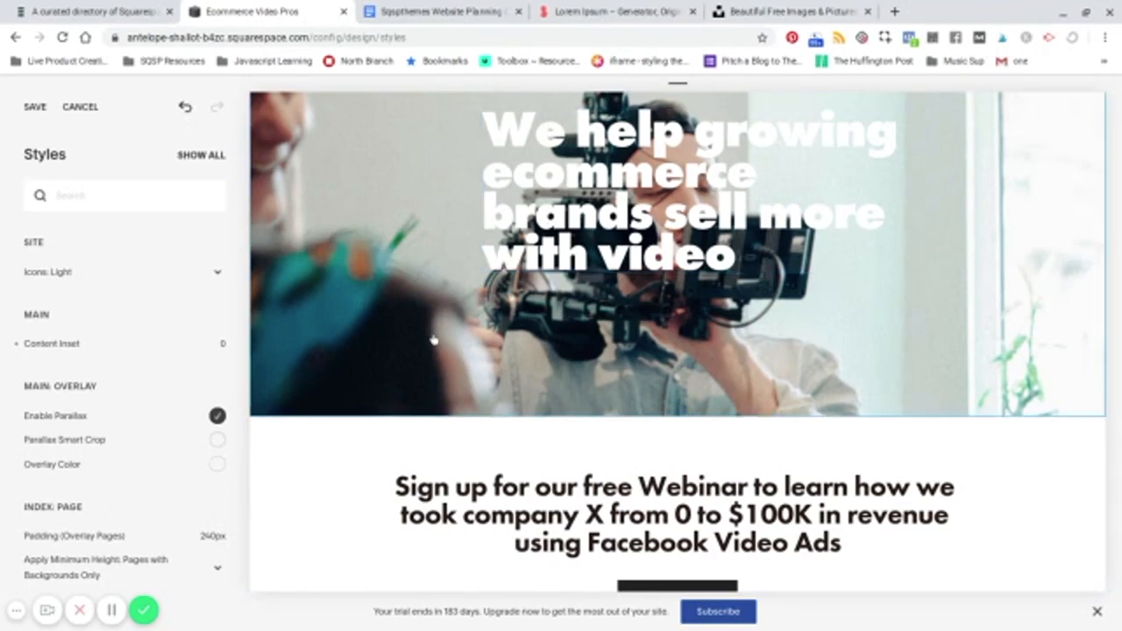
Step: Set the main Overlay Color to a semi-transparent grey with 40% lightness and save the style changes
{"action": "left_click", "coordinate": [218, 466]}
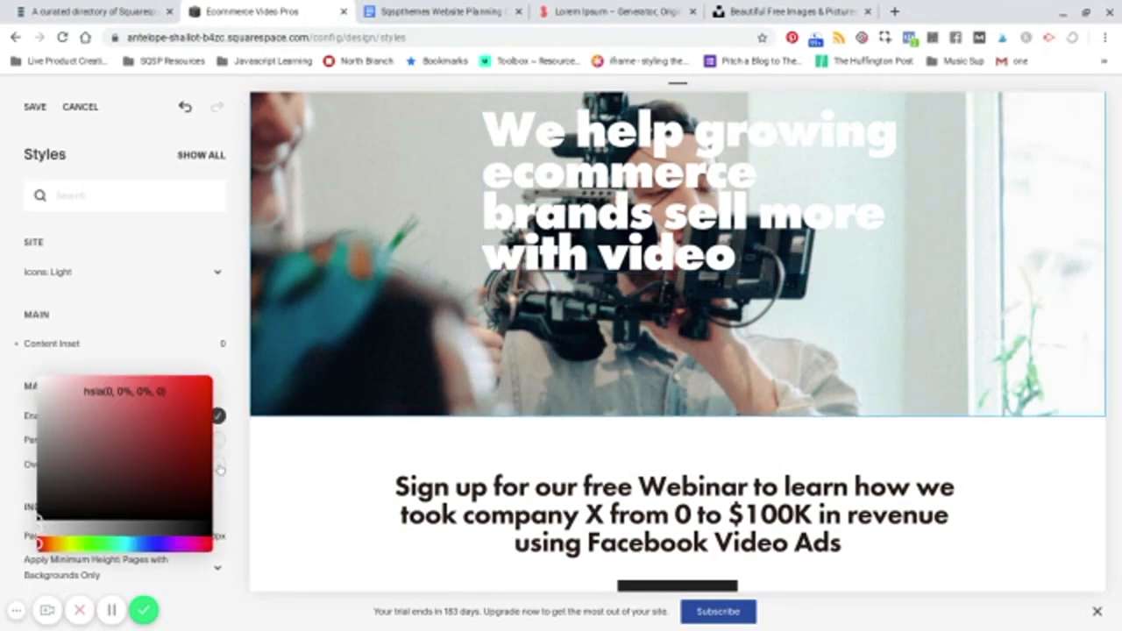
{"action": "left_click", "coordinate": [50, 462]}
{"action": "left_click_drag", "start_coordinate": [49, 462], "coordinate": [36, 462]}
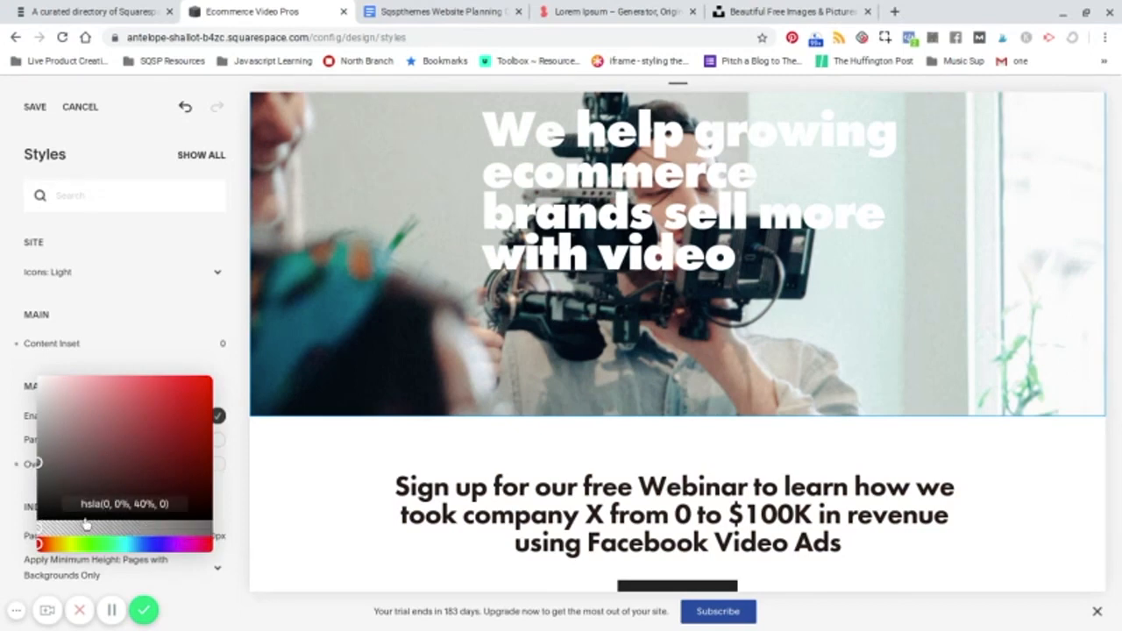
{"action": "left_click", "coordinate": [114, 532]}
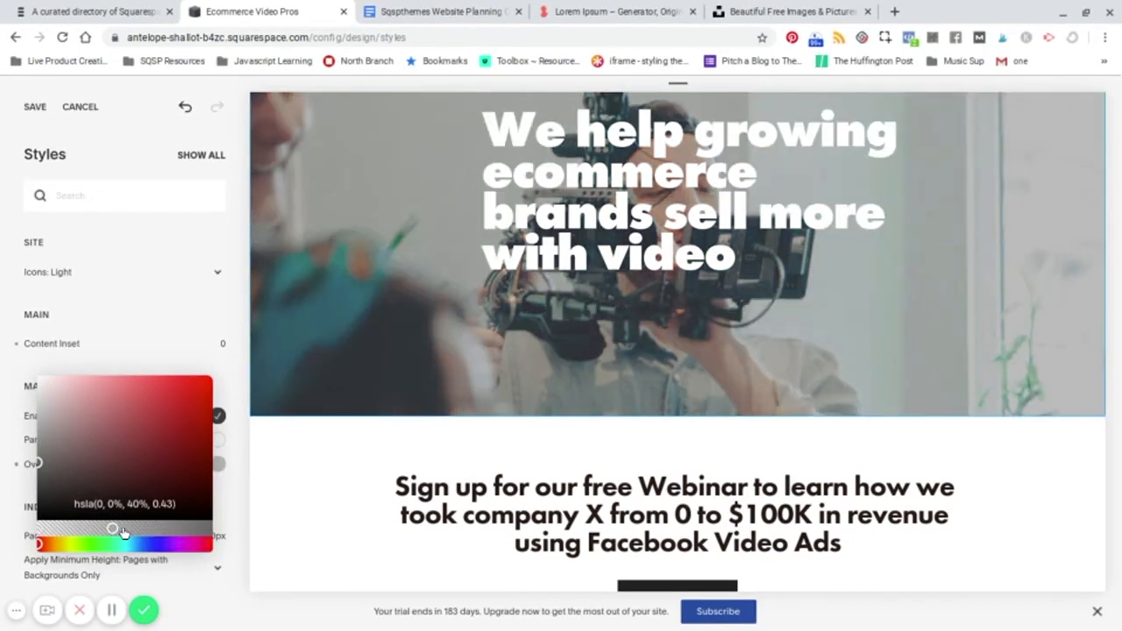
{"action": "left_click_drag", "start_coordinate": [123, 533], "coordinate": [153, 534]}
{"action": "left_click", "coordinate": [348, 507]}
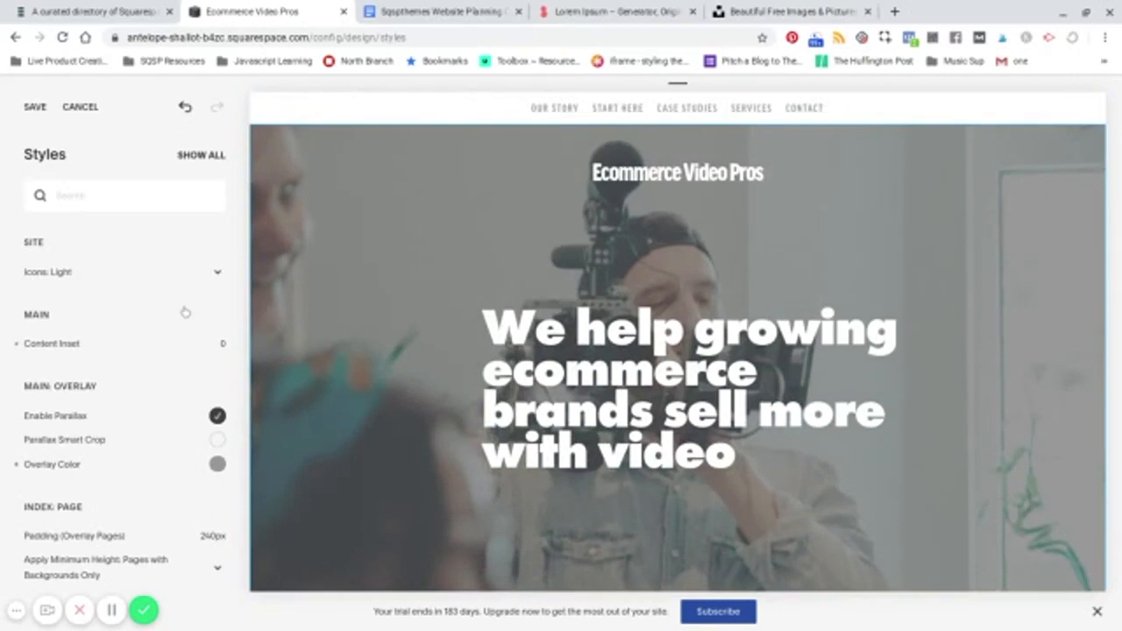
{"action": "left_click", "coordinate": [33, 108]}
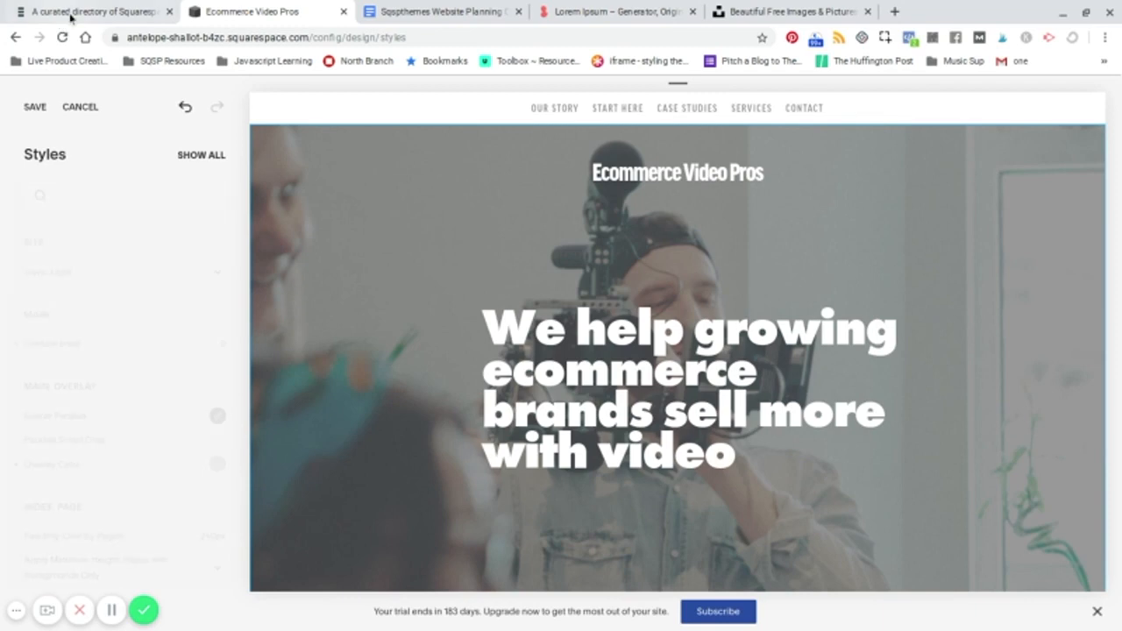
Step: View the Services page of the SQSP Themes site and return to the Ecommerce Video Pros page to review it
{"action": "left_click", "coordinate": [88, 13]}
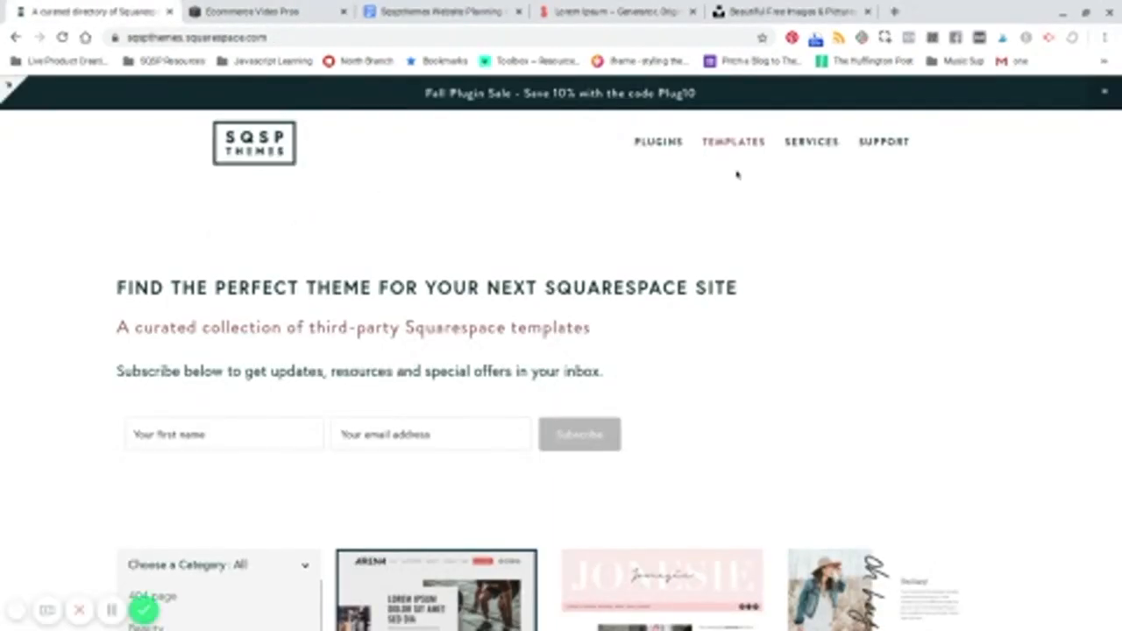
{"action": "left_click", "coordinate": [813, 143]}
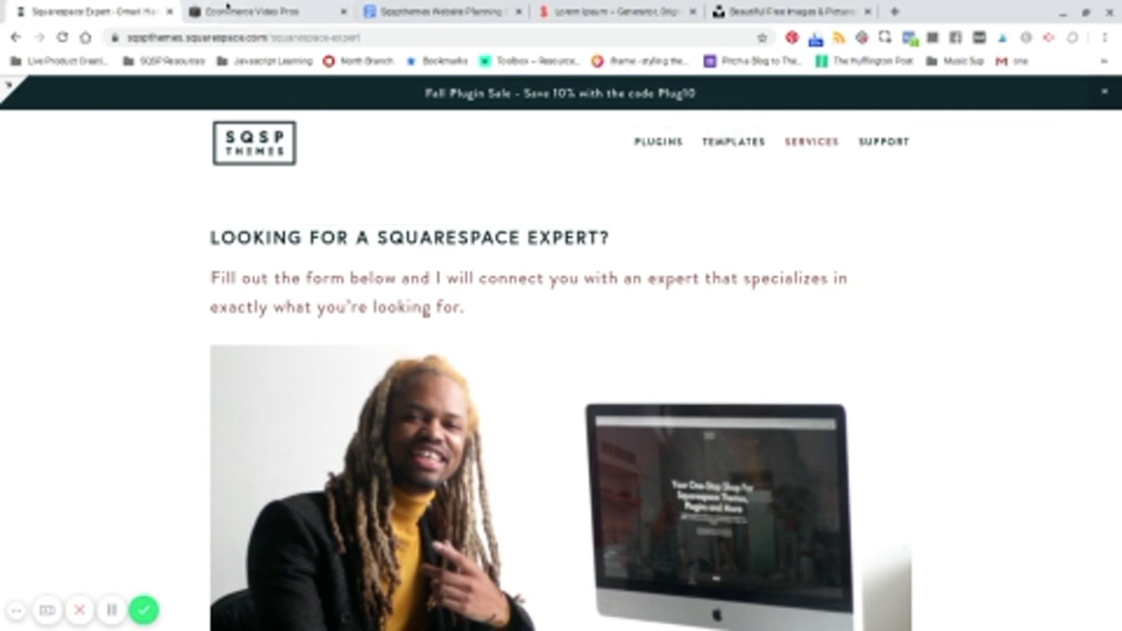
{"action": "left_click", "coordinate": [254, 15]}
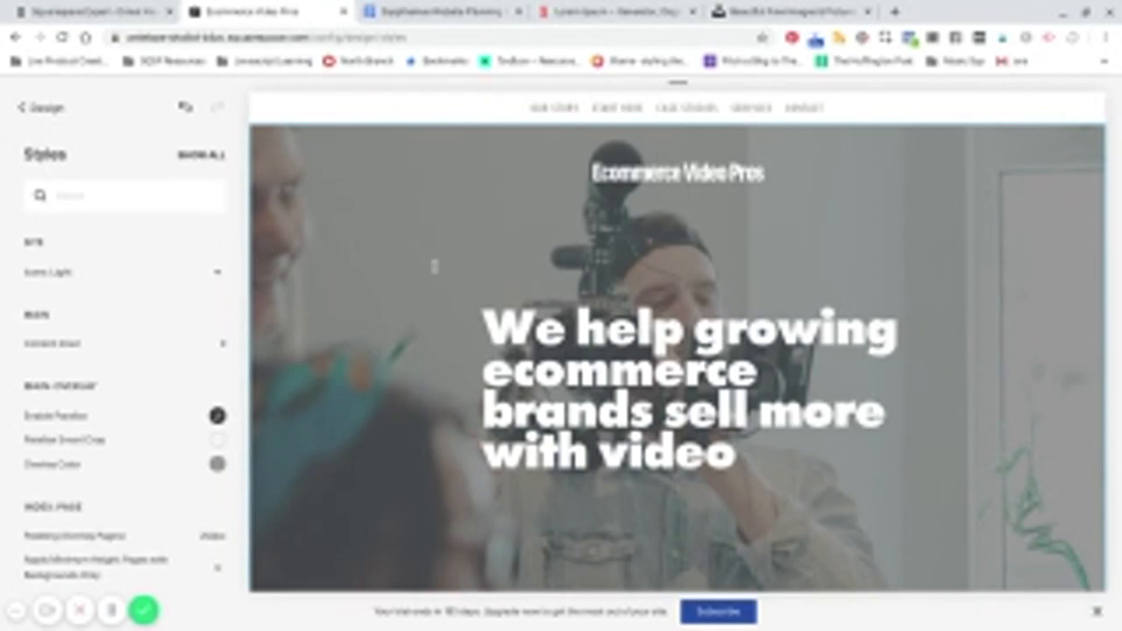
{"action": "scroll", "coordinate": [376, 295], "scroll_direction": "down", "scroll_amount": 3}
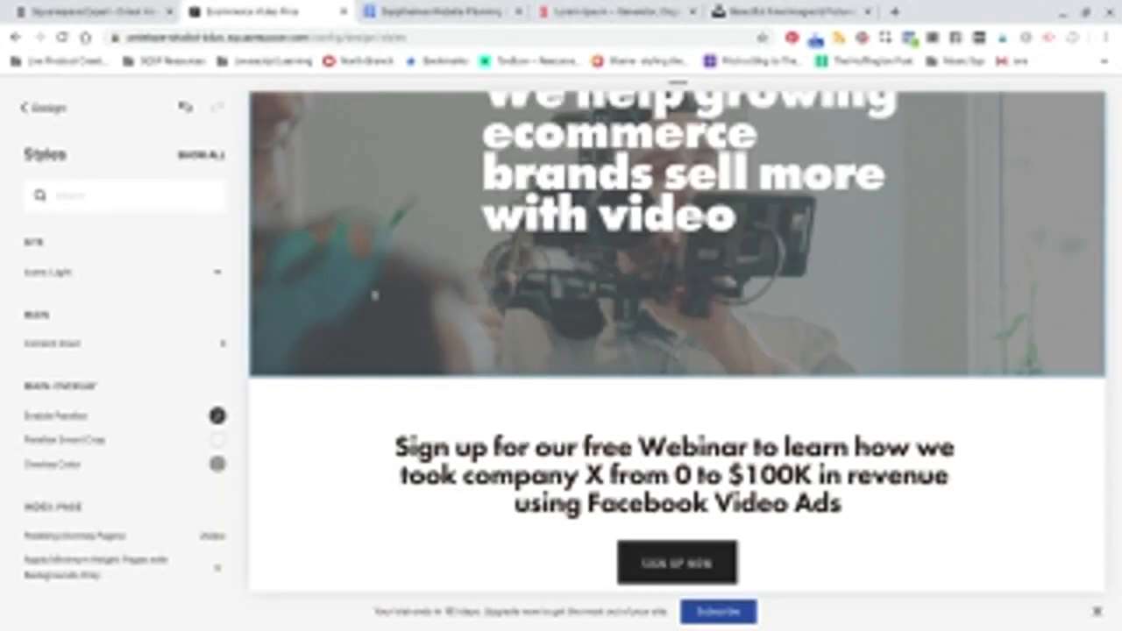
Step: Set the Heading 2 color of the webinar sign-up heading to near-black with 2% lightness
{"action": "scroll", "coordinate": [375, 295], "scroll_direction": "down", "scroll_amount": 2}
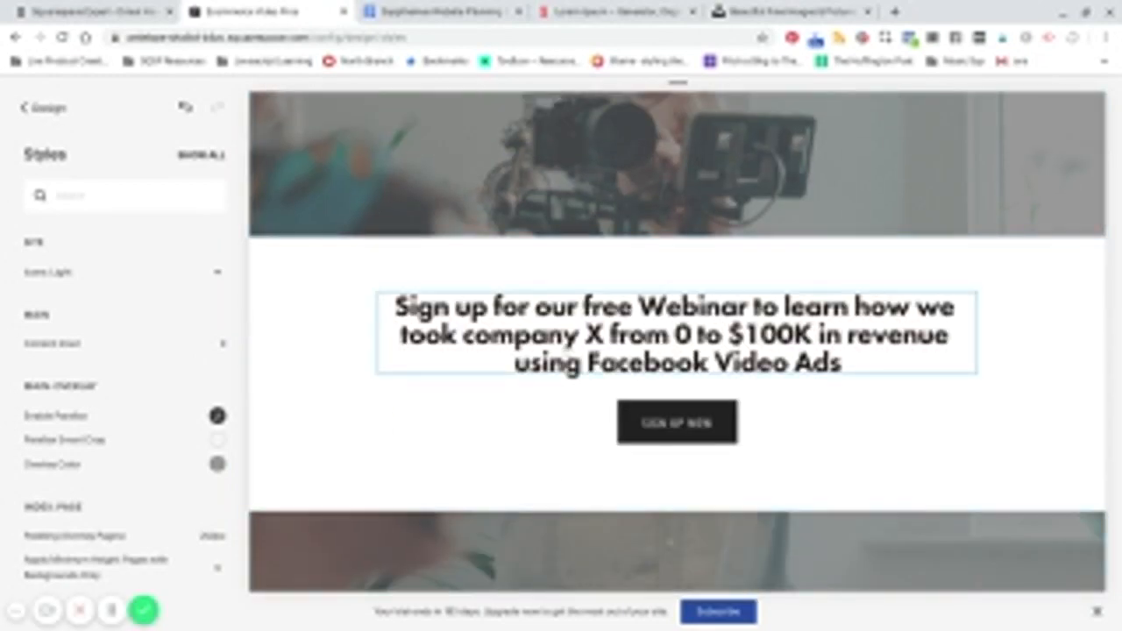
{"action": "left_click", "coordinate": [568, 349]}
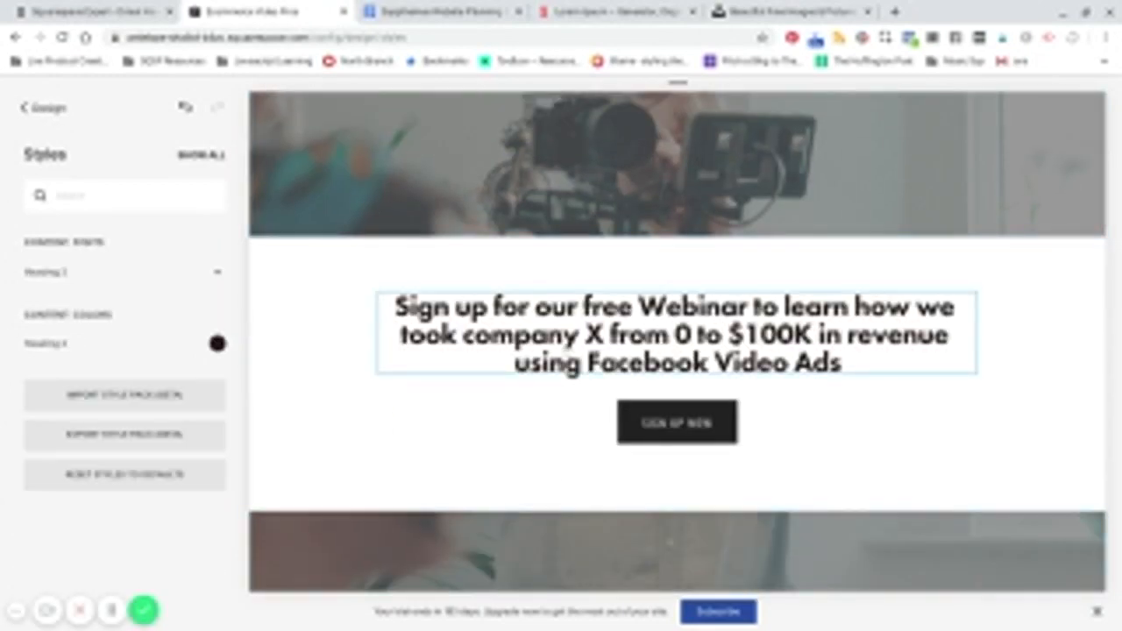
{"action": "left_click", "coordinate": [217, 344]}
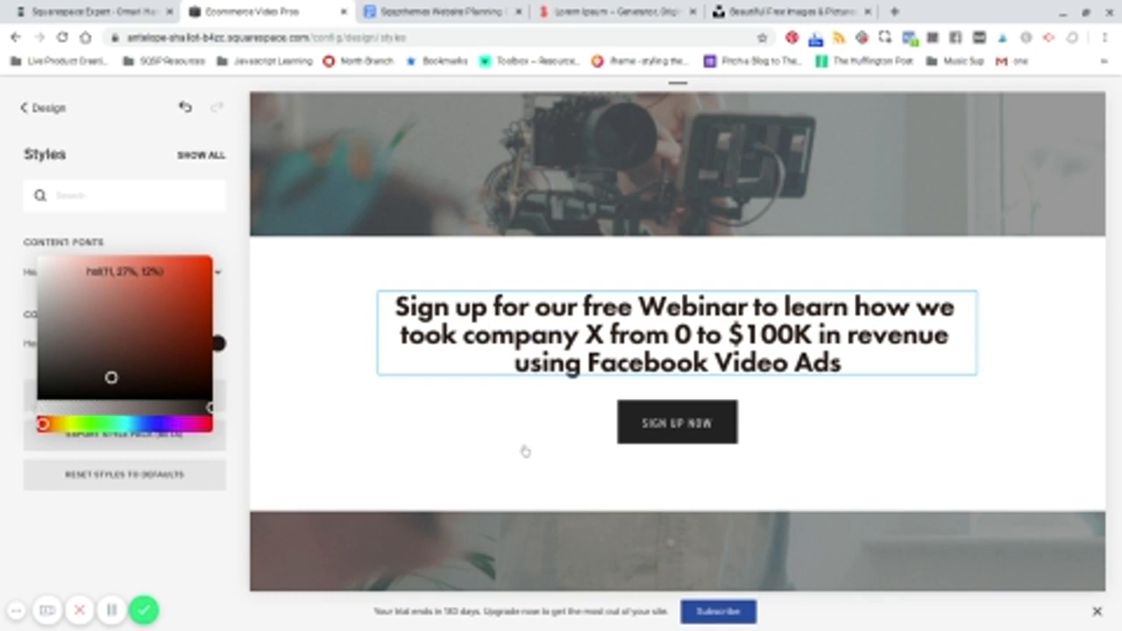
{"action": "left_click", "coordinate": [42, 396]}
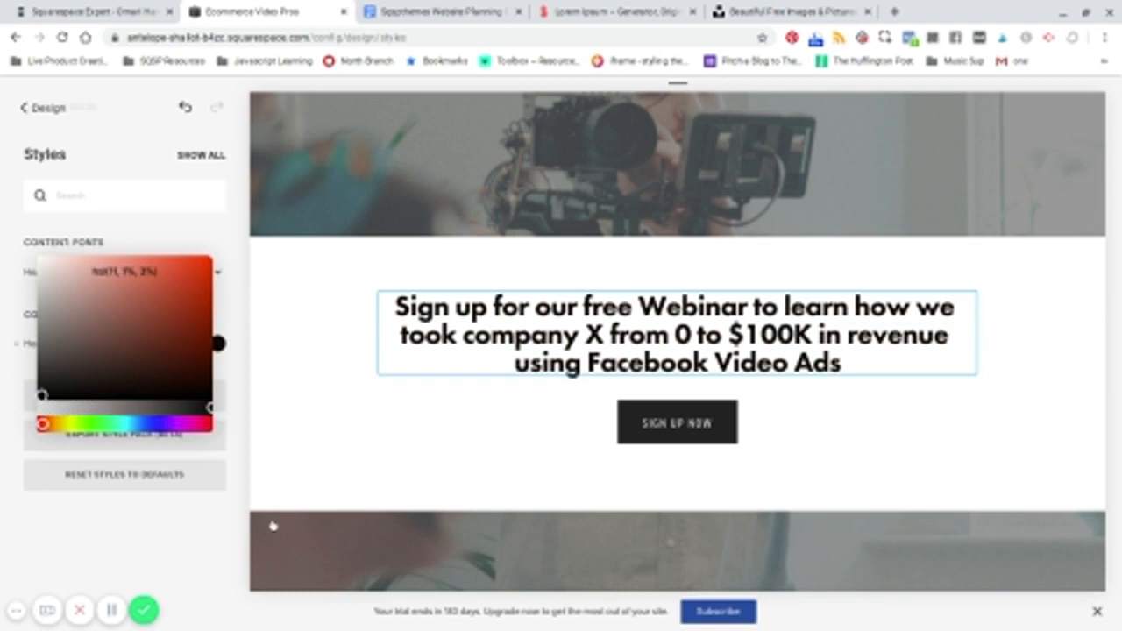
{"action": "left_click", "coordinate": [125, 534]}
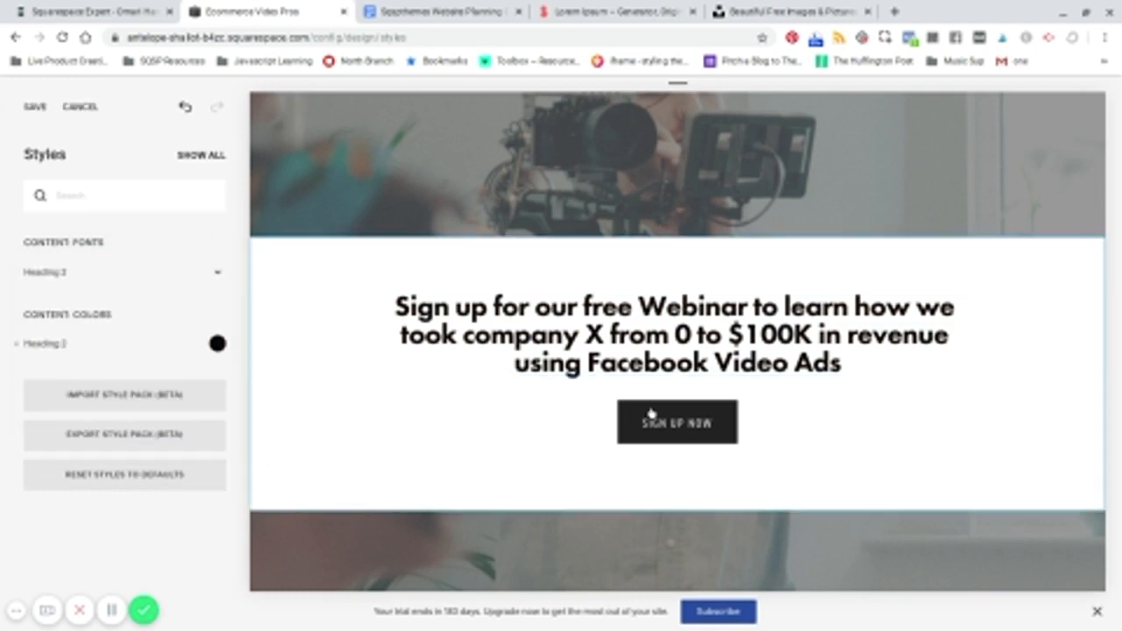
Step: Inspect the Sign Up Now button's style options and look through the full list of site styles
{"action": "left_click", "coordinate": [684, 426]}
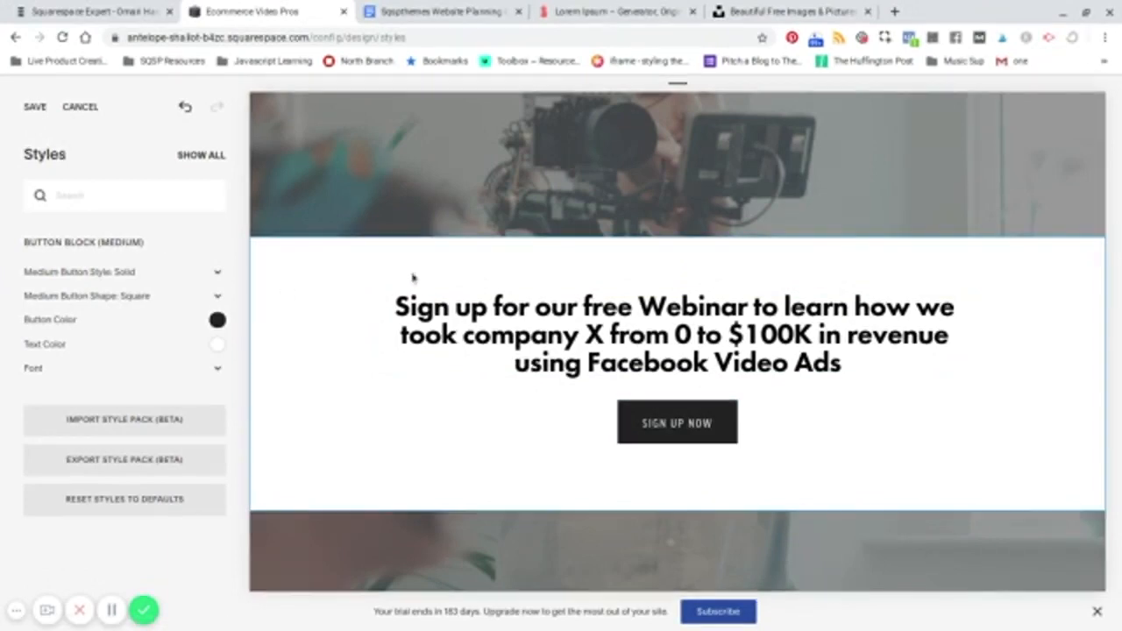
{"action": "left_click", "coordinate": [201, 158]}
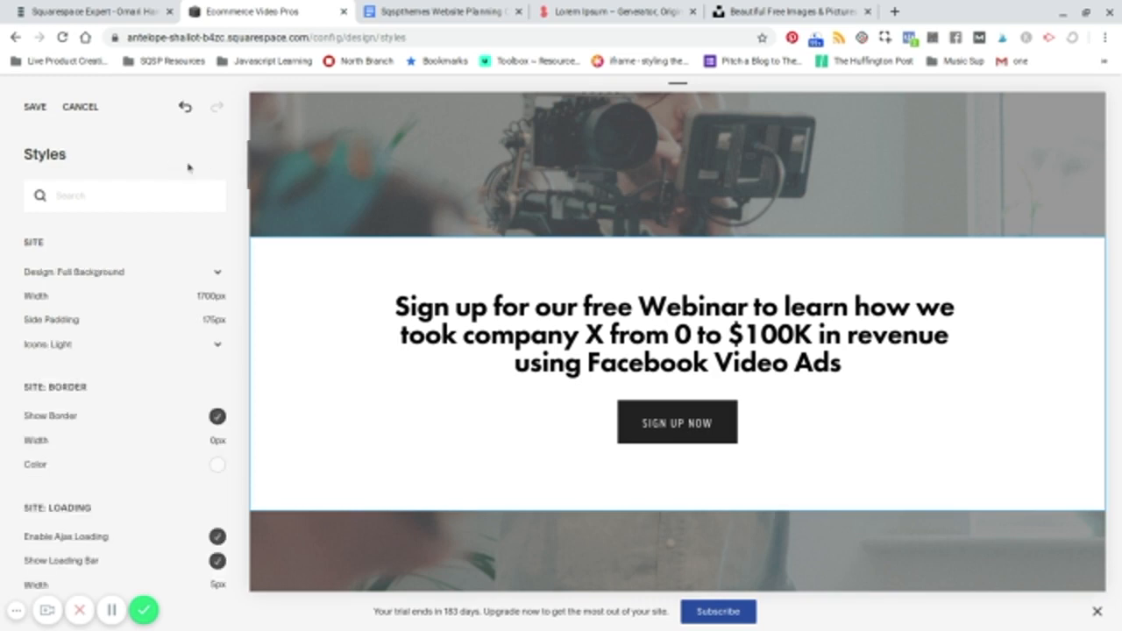
{"action": "scroll", "coordinate": [143, 338], "scroll_direction": "down", "scroll_amount": 8}
{"action": "scroll", "coordinate": [143, 338], "scroll_direction": "down", "scroll_amount": 12}
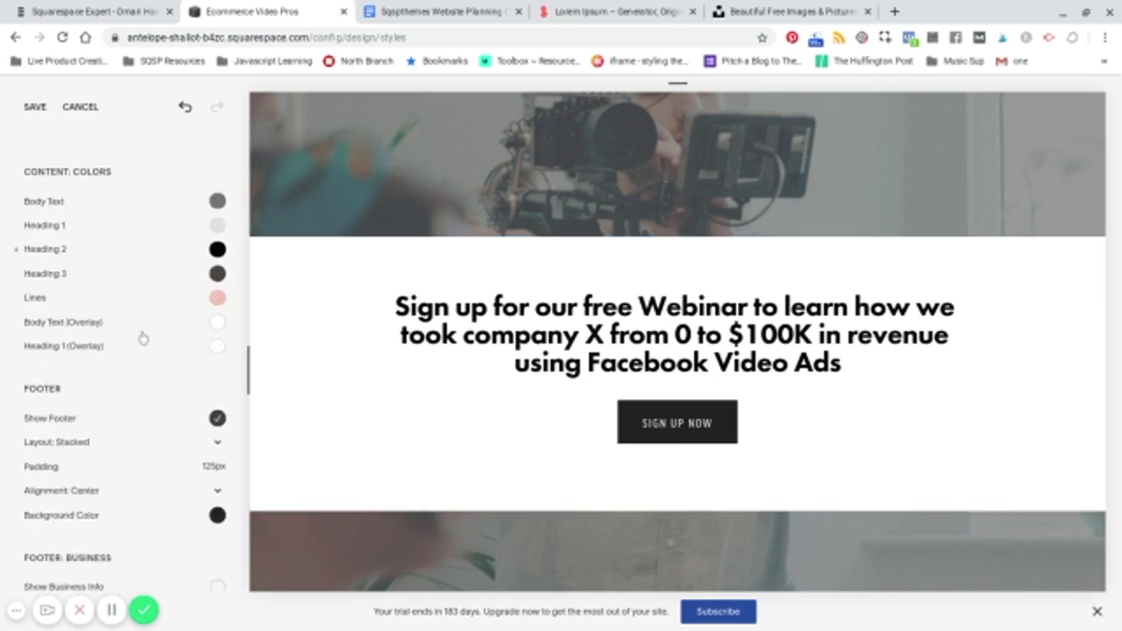
{"action": "scroll", "coordinate": [143, 338], "scroll_direction": "up", "scroll_amount": 17}
{"action": "scroll", "coordinate": [90, 183], "scroll_direction": "up", "scroll_amount": 3}
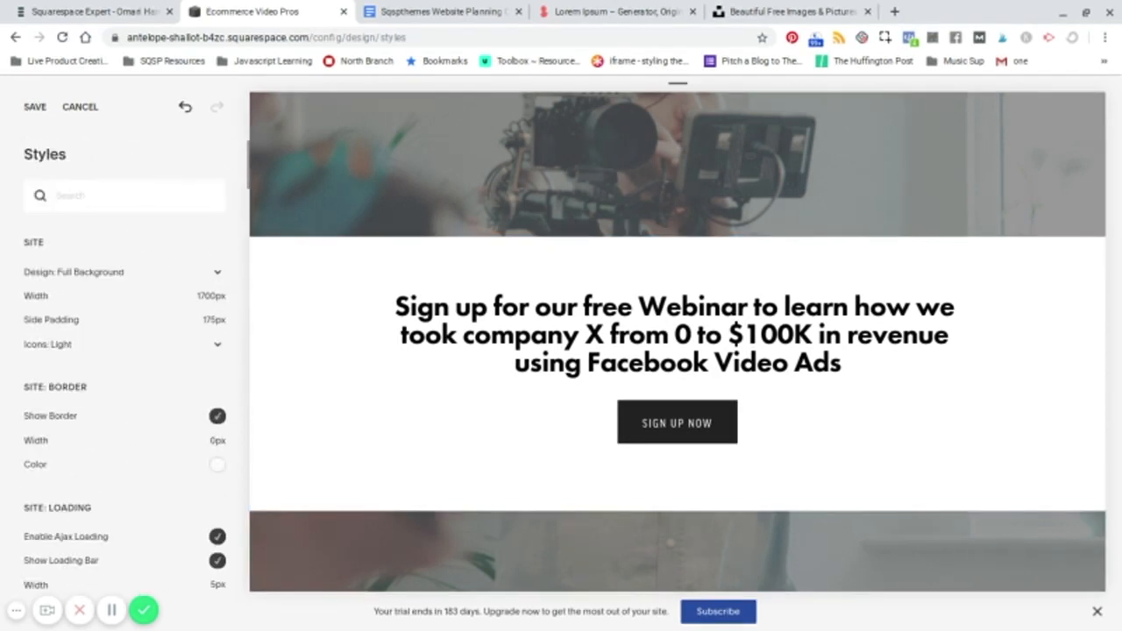
Step: Search all site styles for "button" and examine the small and medium button block options
{"action": "left_click", "coordinate": [93, 195]}
{"action": "type", "text": "blo"}
{"action": "key", "text": "BackSpace"}
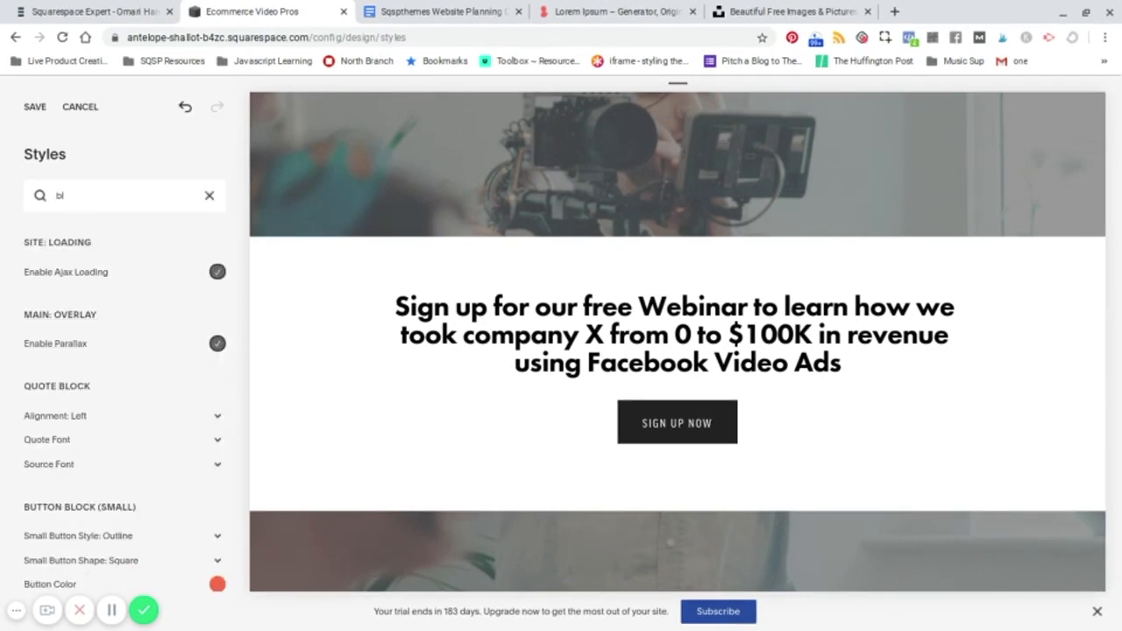
{"action": "key", "text": "BackSpace"}
{"action": "type", "text": "utton"}
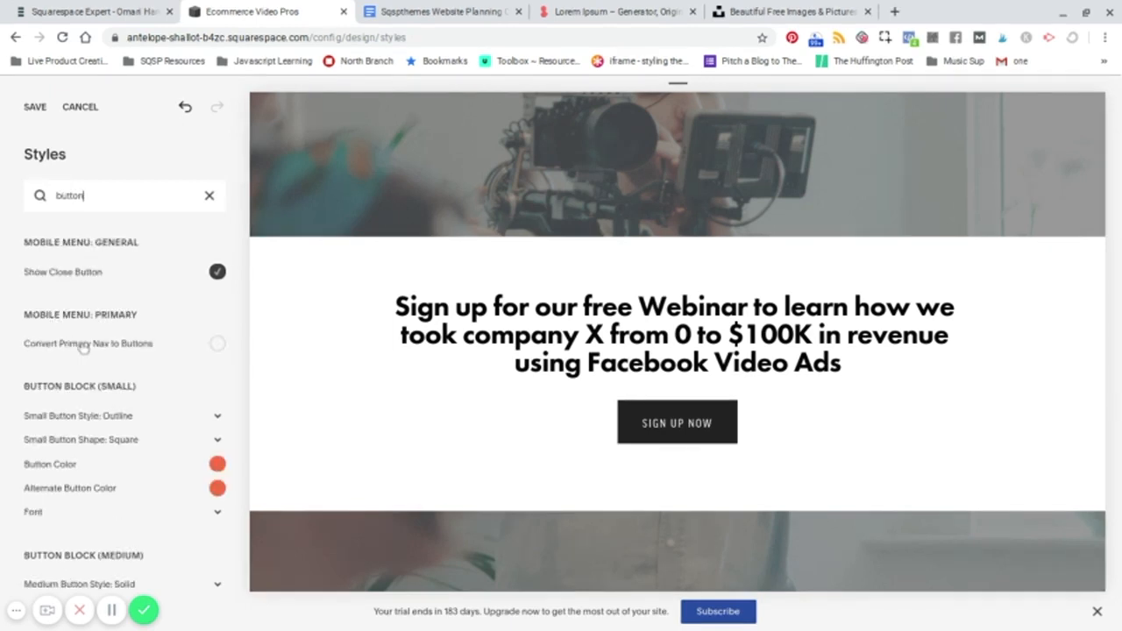
{"action": "scroll", "coordinate": [84, 348], "scroll_direction": "down", "scroll_amount": 3}
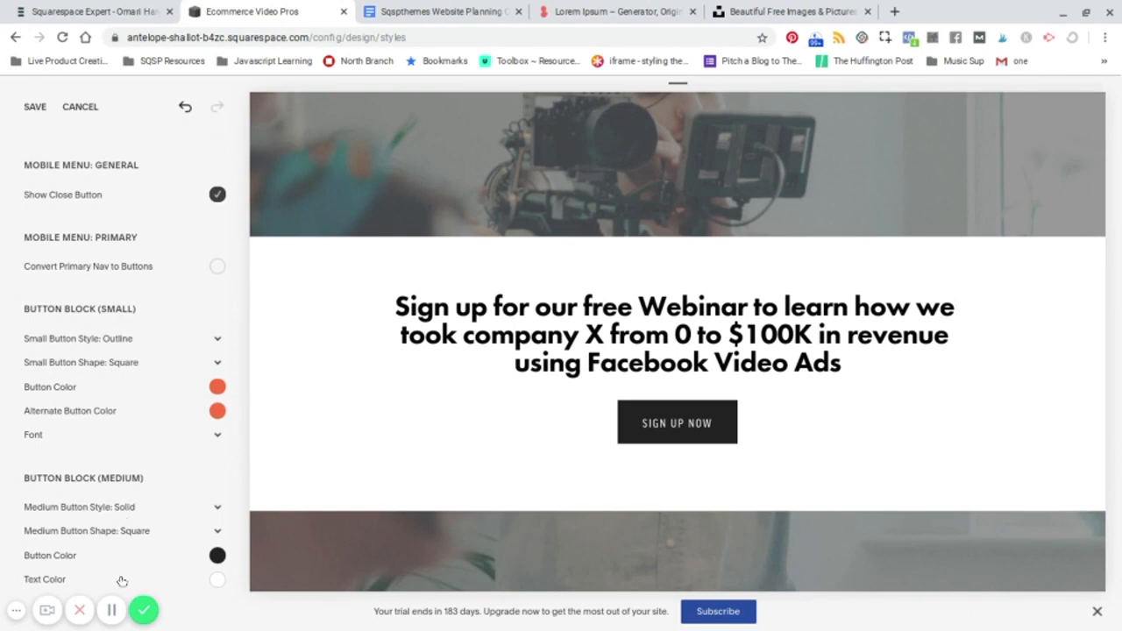
{"action": "left_click", "coordinate": [111, 610]}
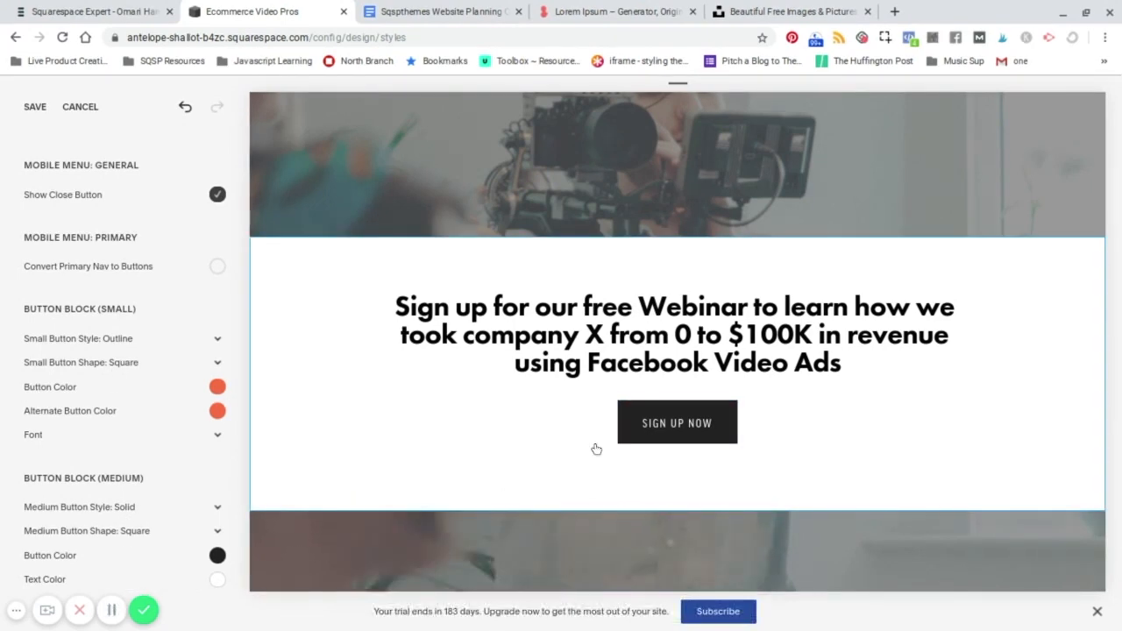
Step: Filter all site styles by "button" again and set the medium button block's Button Color to near-black
{"action": "left_click", "coordinate": [686, 430]}
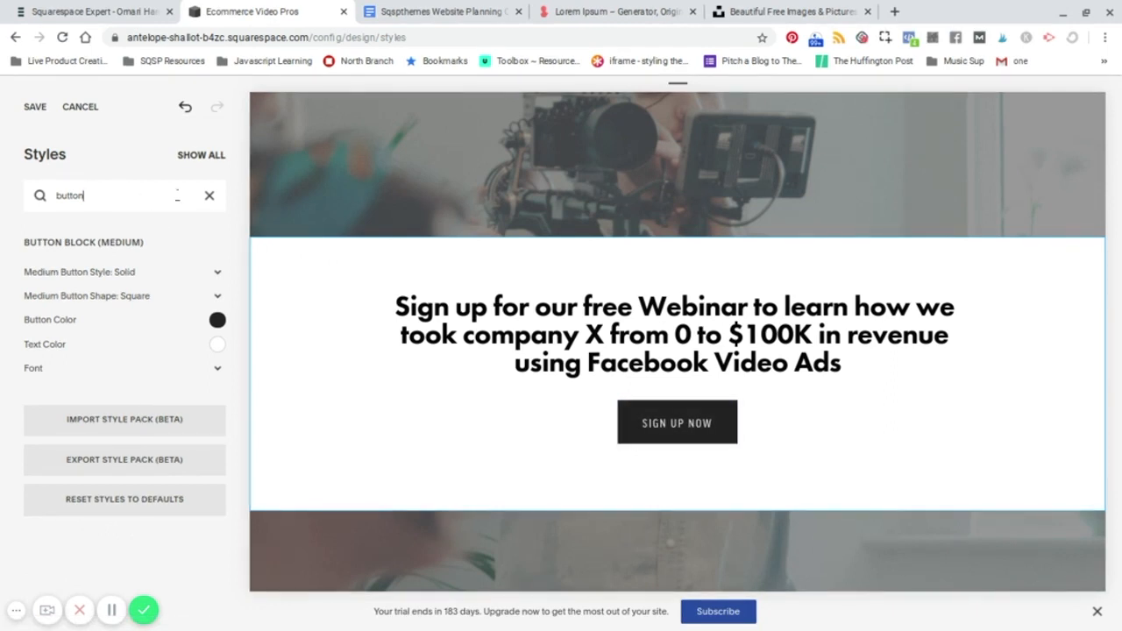
{"action": "left_click", "coordinate": [209, 197]}
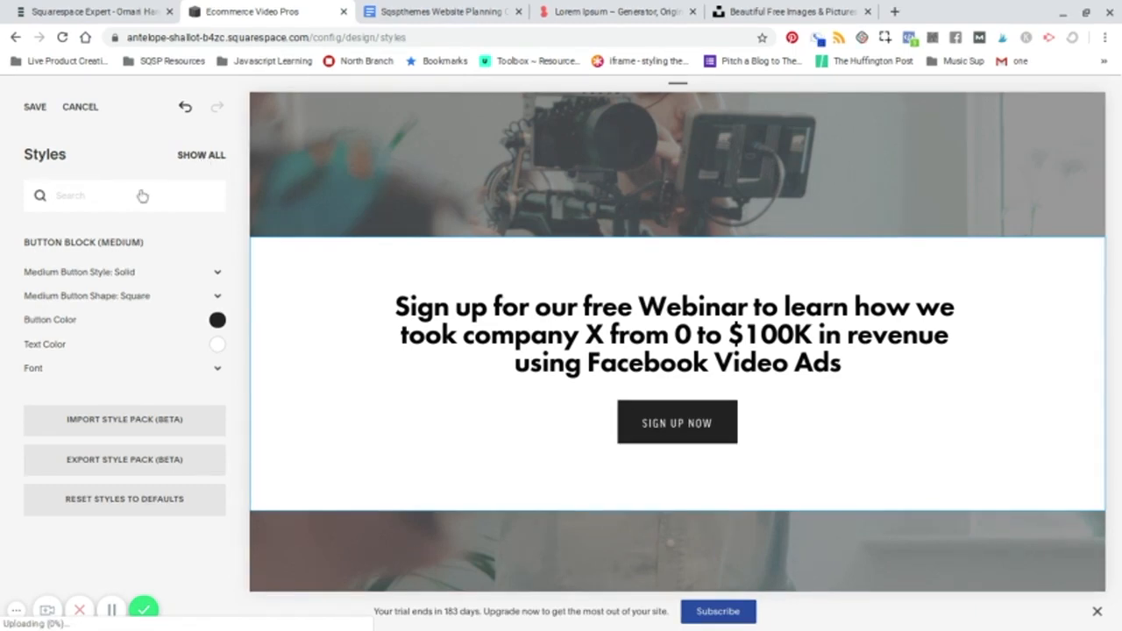
{"action": "left_click", "coordinate": [197, 155]}
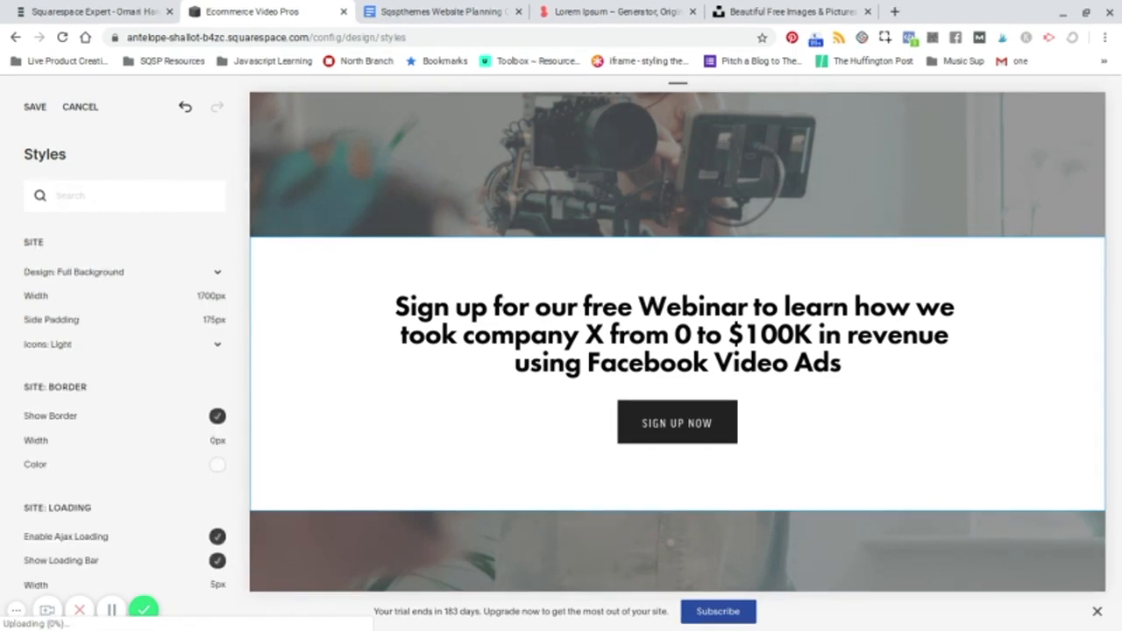
{"action": "type", "text": "button"}
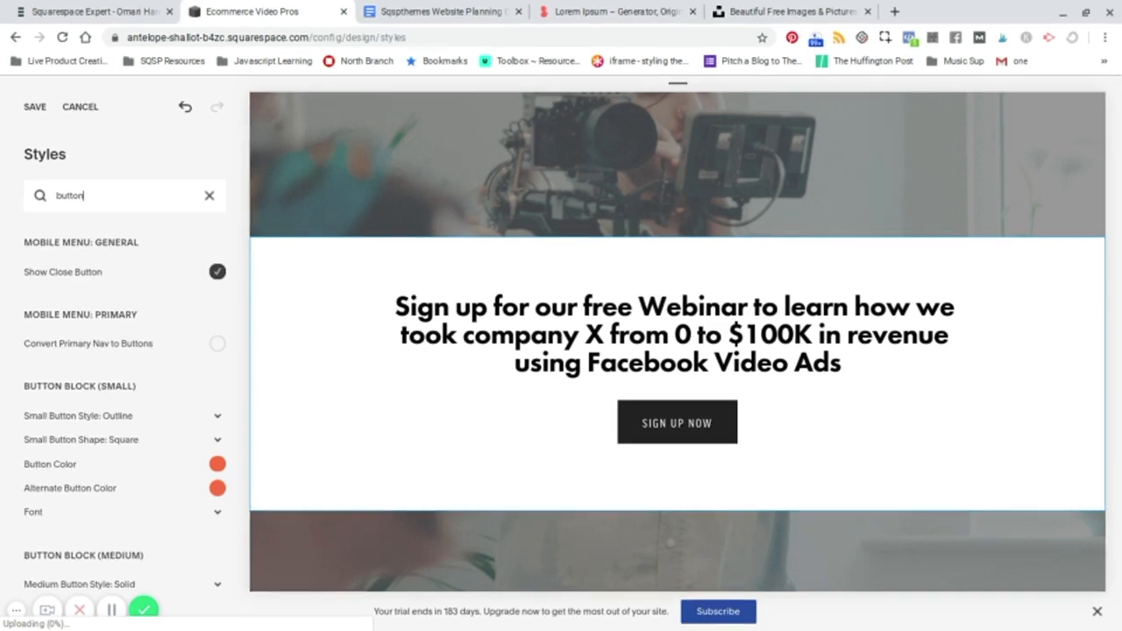
{"action": "scroll", "coordinate": [110, 278], "scroll_direction": "down", "scroll_amount": 3}
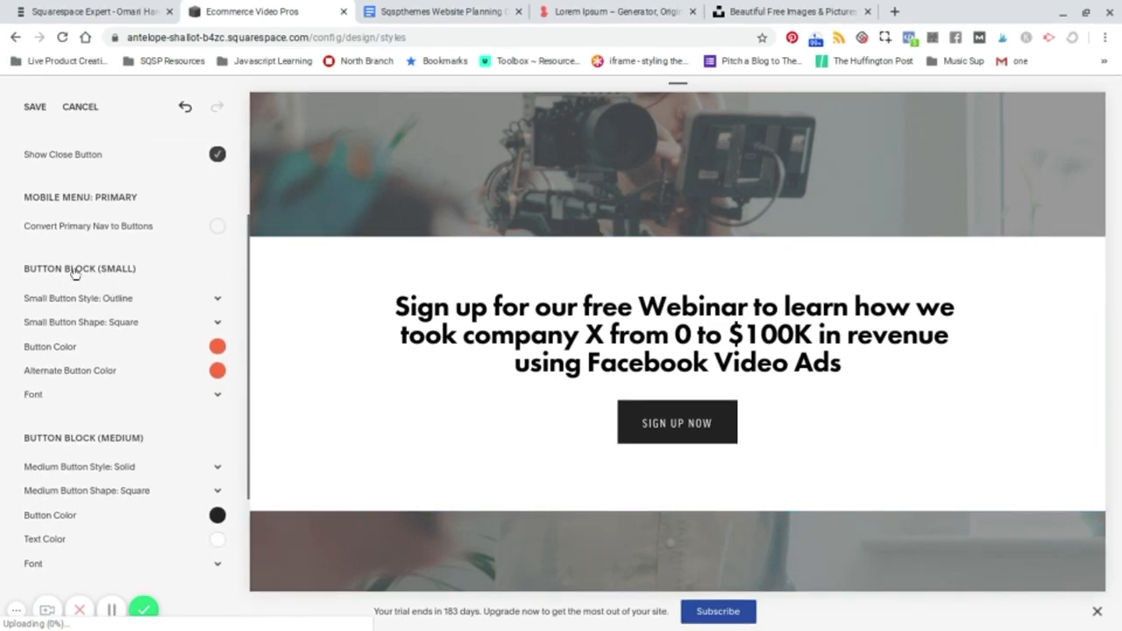
{"action": "scroll", "coordinate": [92, 275], "scroll_direction": "down", "scroll_amount": 2}
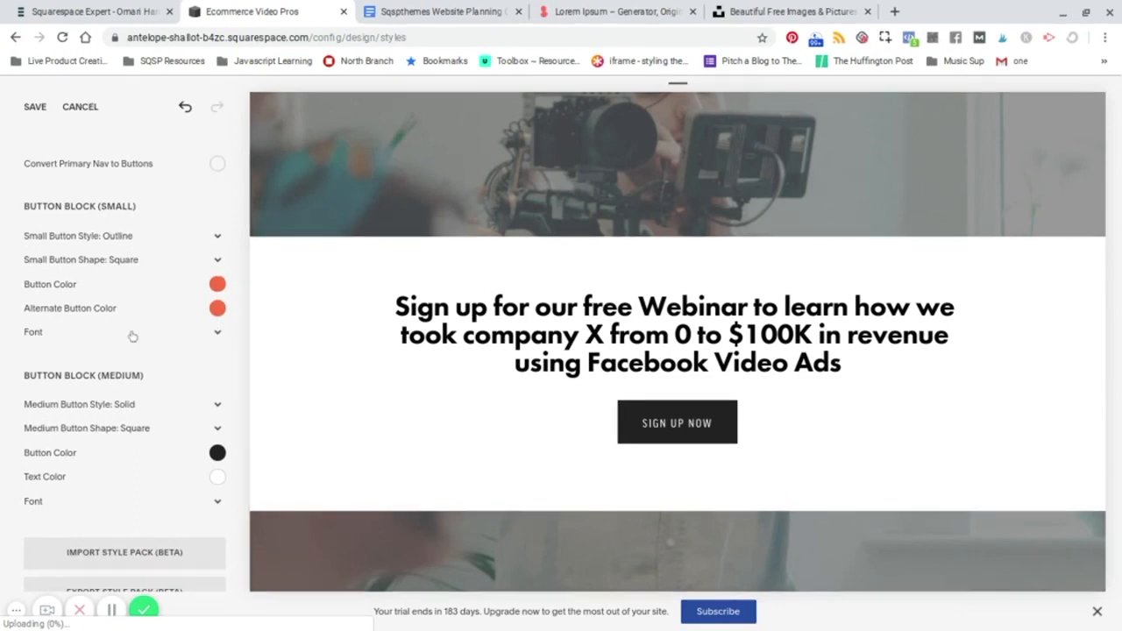
{"action": "scroll", "coordinate": [131, 335], "scroll_direction": "down", "scroll_amount": 2}
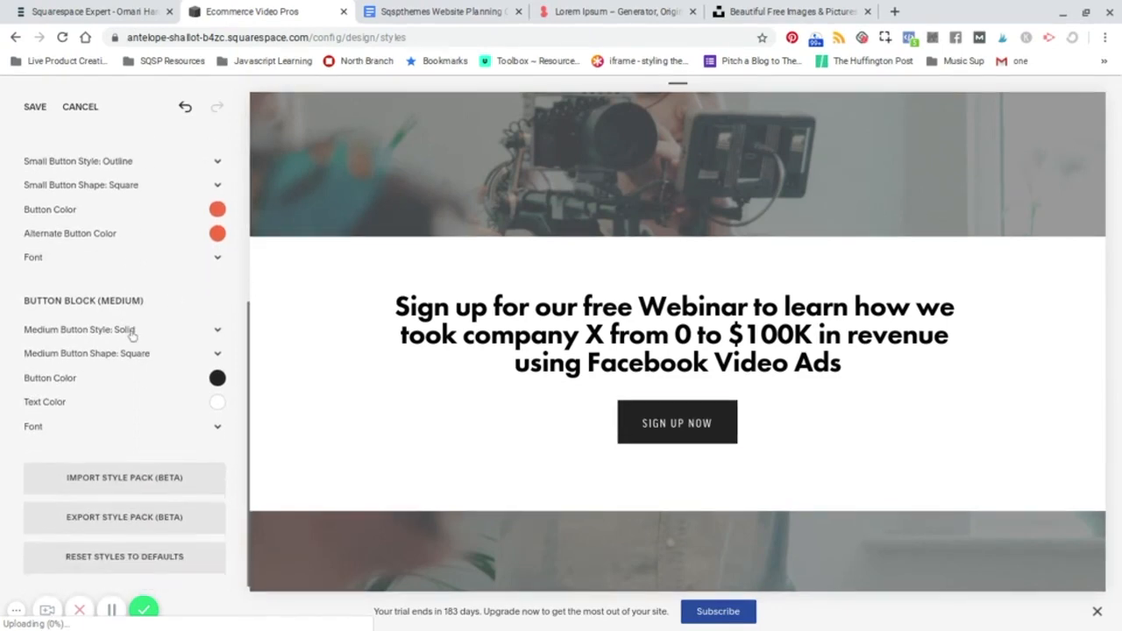
{"action": "left_click", "coordinate": [218, 380]}
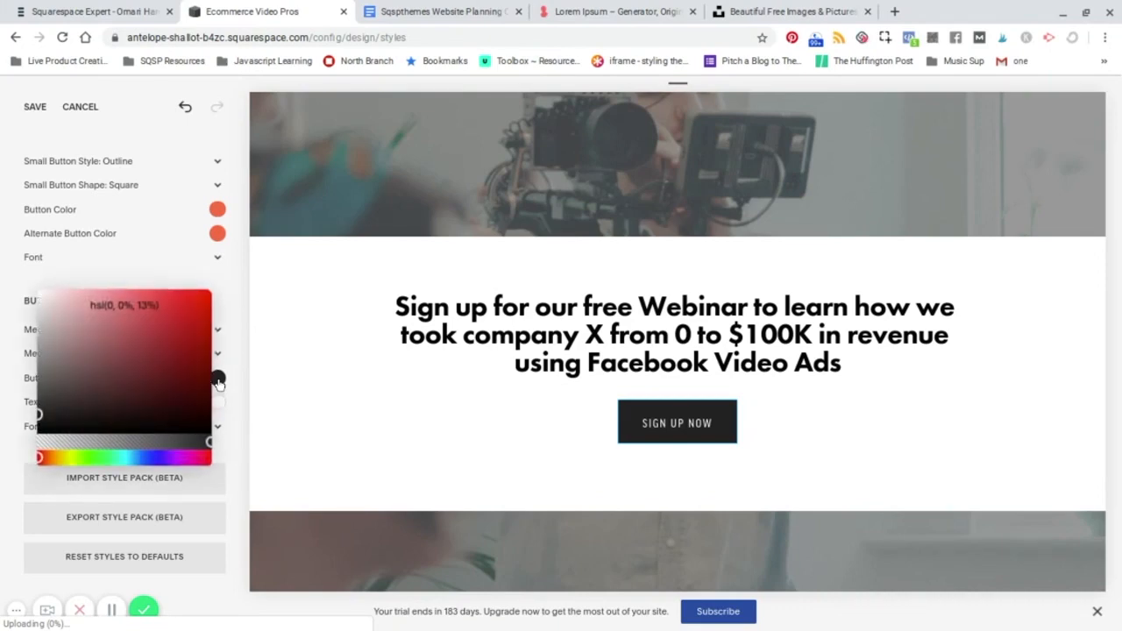
{"action": "left_click", "coordinate": [37, 429]}
{"action": "left_click", "coordinate": [243, 378]}
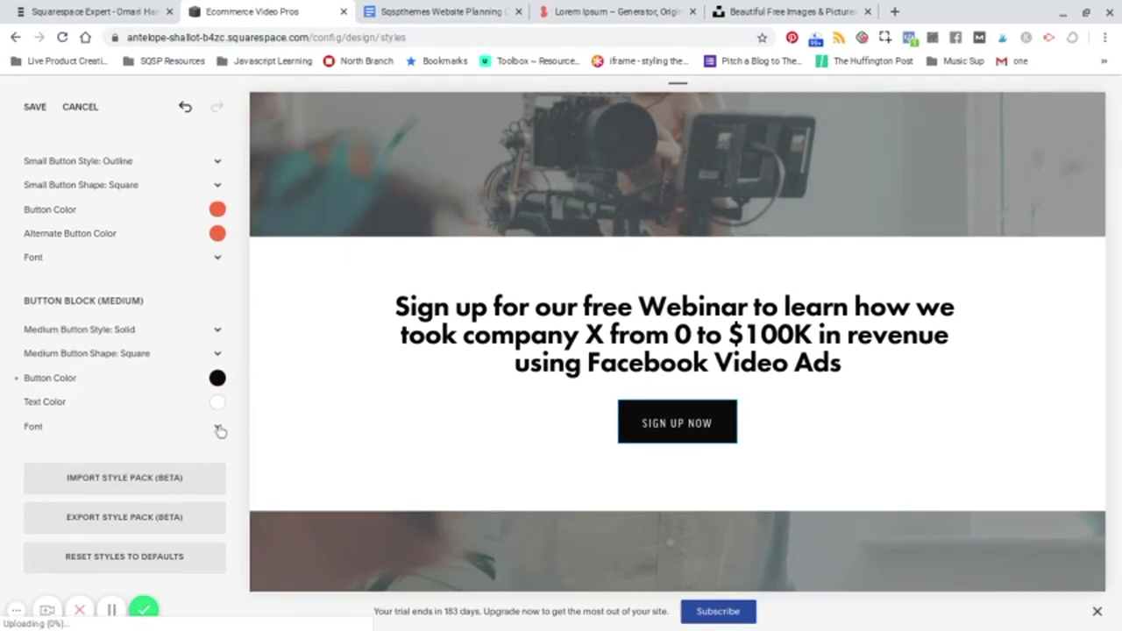
Step: Check the medium button block's font options, look through the button styles and clear the style search
{"action": "left_click", "coordinate": [218, 429]}
{"action": "left_click", "coordinate": [239, 351]}
{"action": "left_click", "coordinate": [476, 341]}
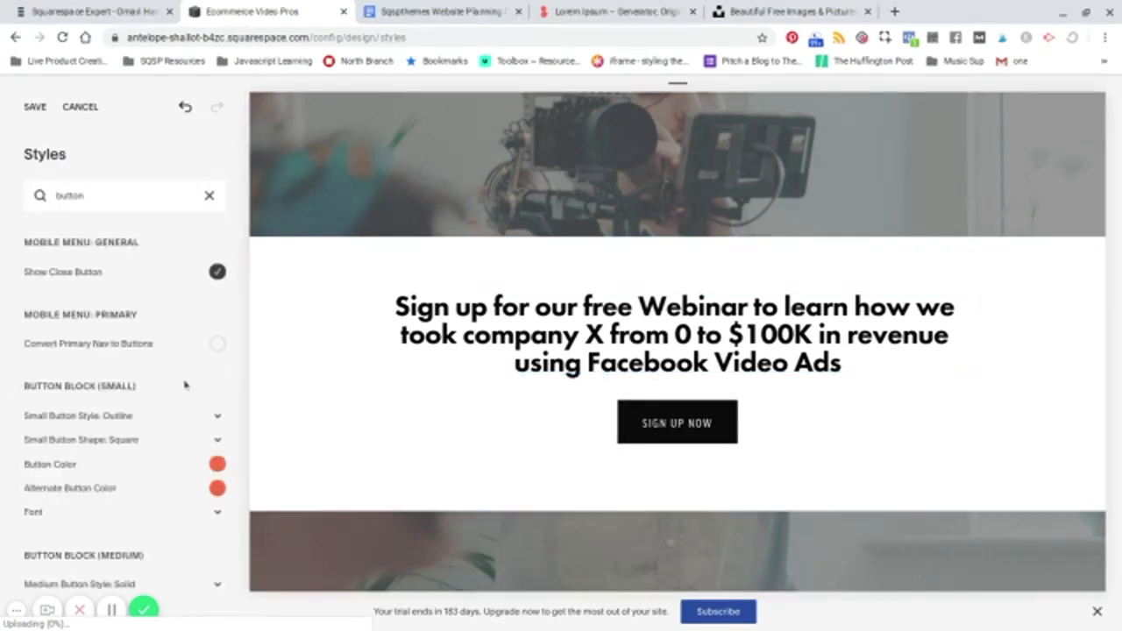
{"action": "scroll", "coordinate": [171, 371], "scroll_direction": "down", "scroll_amount": 3}
{"action": "scroll", "coordinate": [171, 371], "scroll_direction": "up", "scroll_amount": 4}
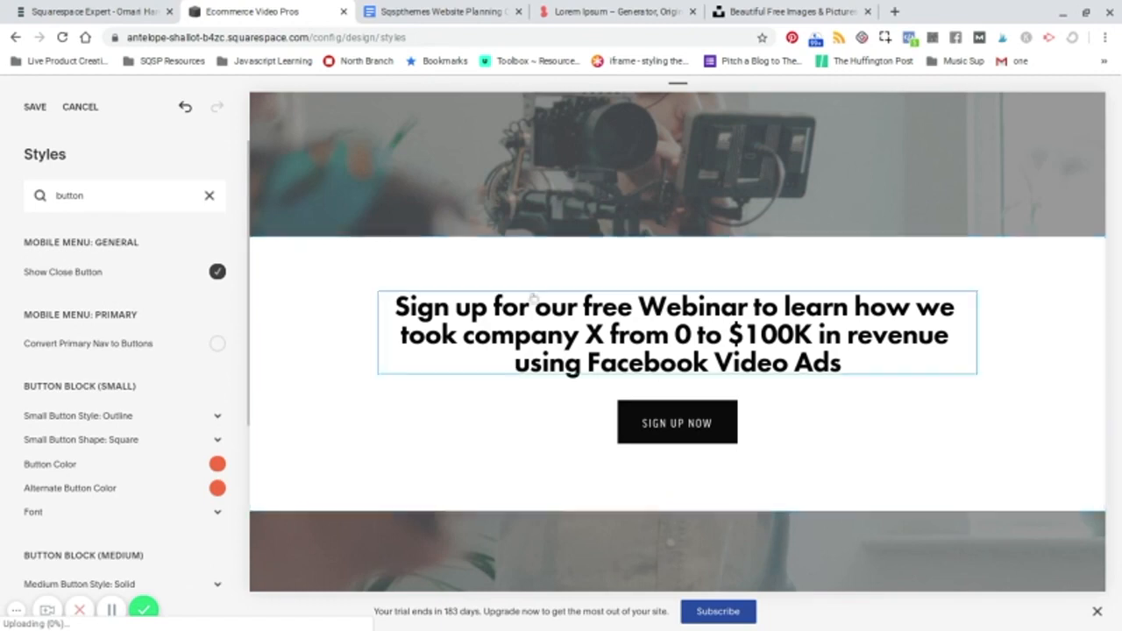
{"action": "left_click", "coordinate": [550, 342]}
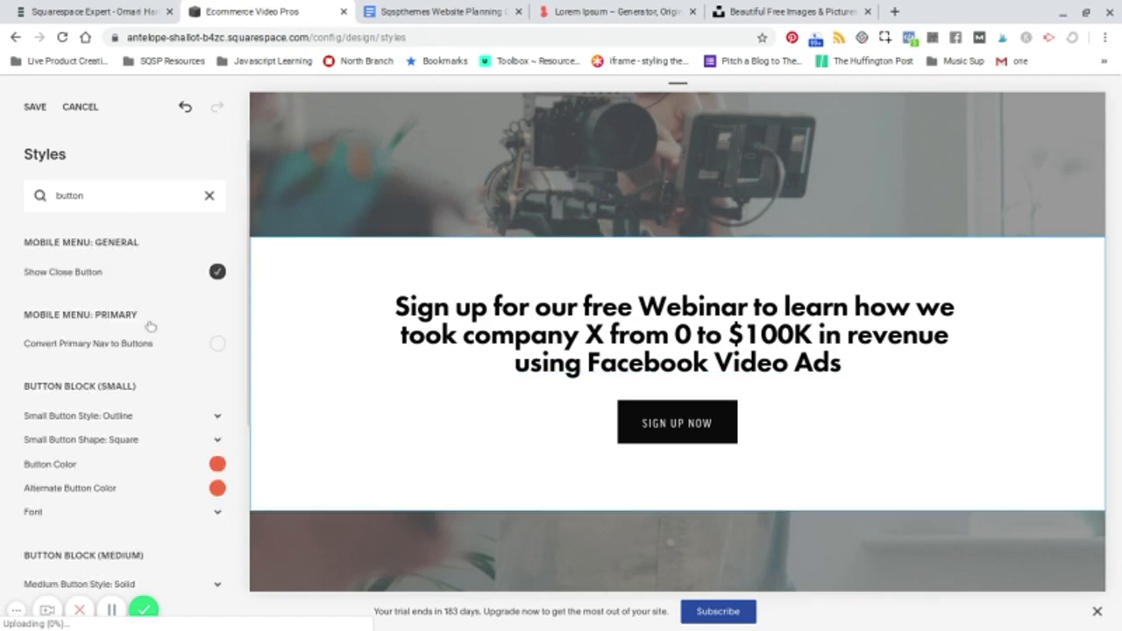
{"action": "scroll", "coordinate": [148, 327], "scroll_direction": "down", "scroll_amount": 3}
{"action": "scroll", "coordinate": [148, 328], "scroll_direction": "up", "scroll_amount": 3}
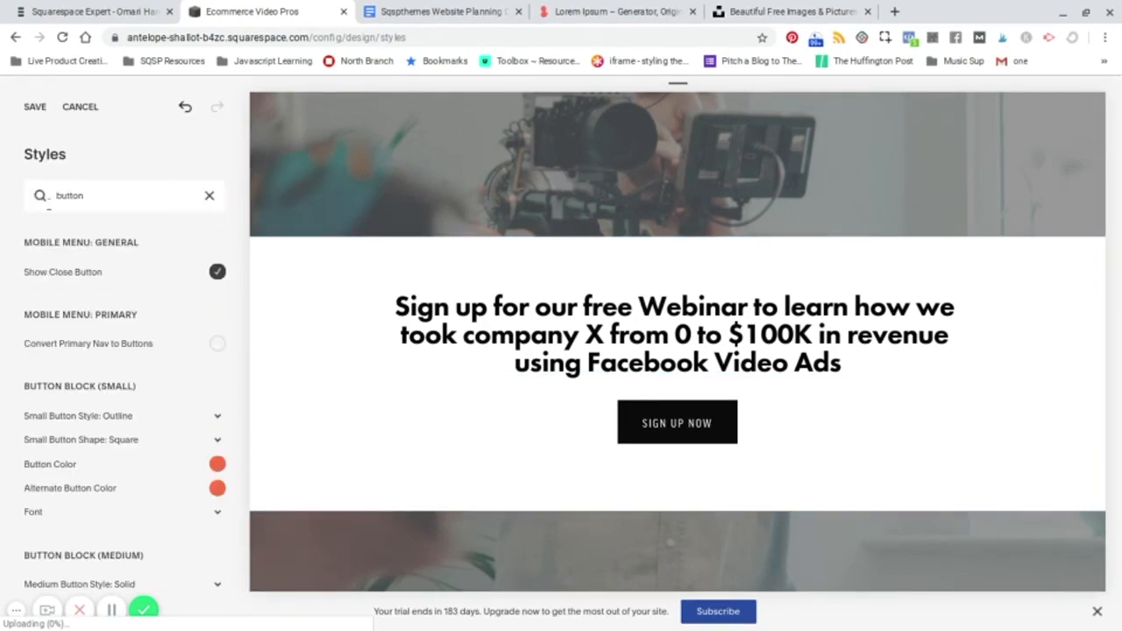
{"action": "left_click", "coordinate": [208, 197]}
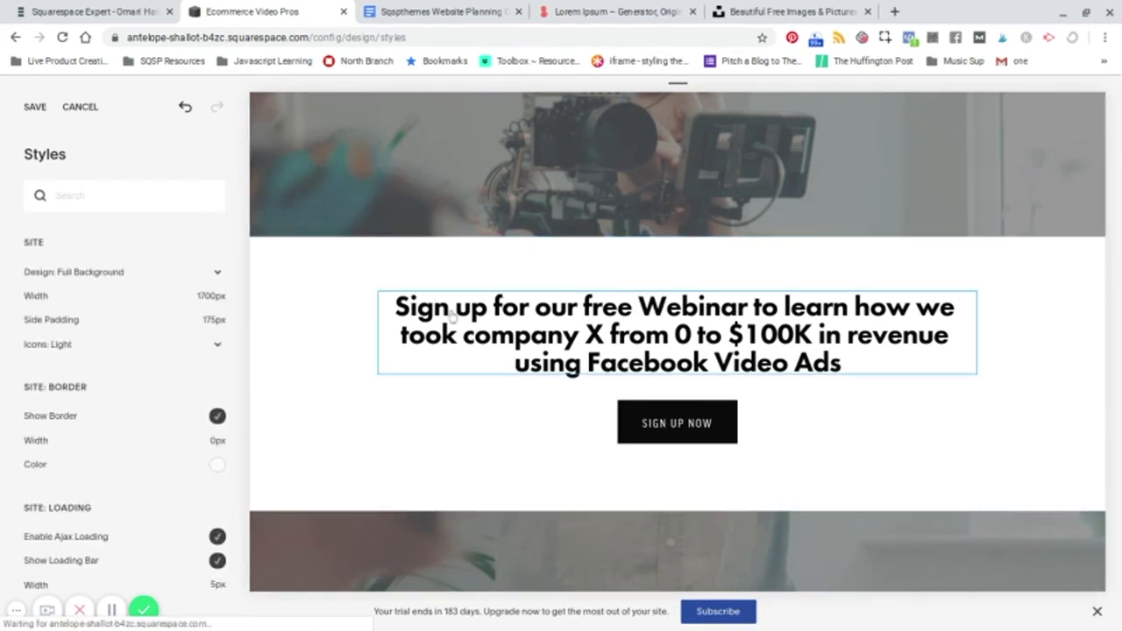
Step: Change the Heading 2 font of the webinar sign-up heading to FF Good Headline Pro Condensed
{"action": "left_click", "coordinate": [411, 307]}
{"action": "left_click", "coordinate": [216, 276]}
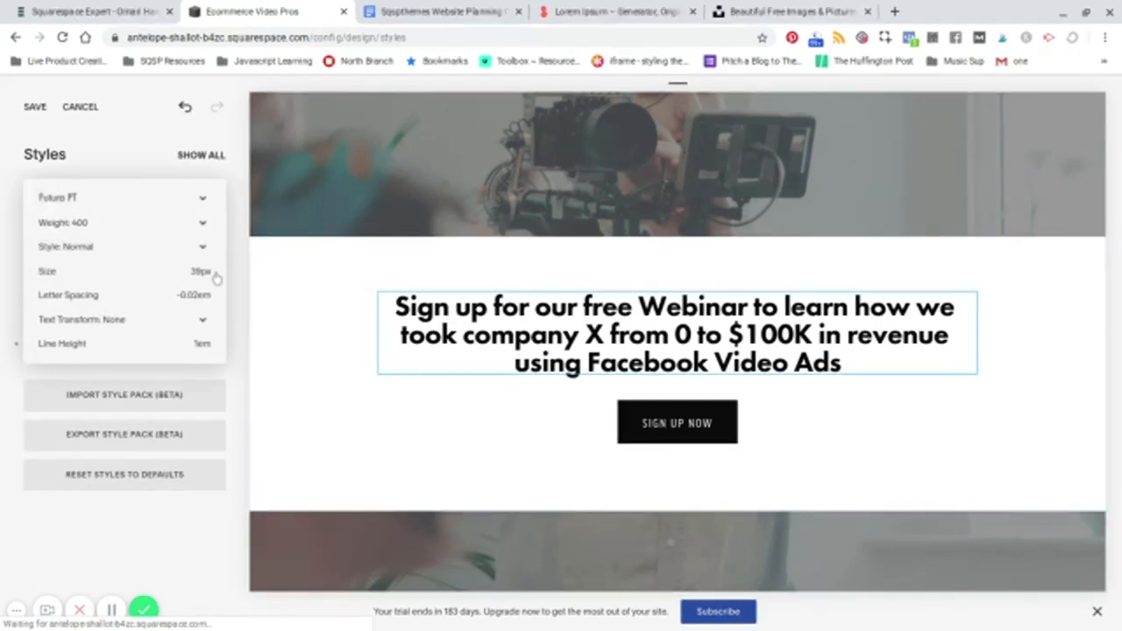
{"action": "left_click", "coordinate": [209, 202]}
{"action": "scroll", "coordinate": [108, 164], "scroll_direction": "up", "scroll_amount": 5}
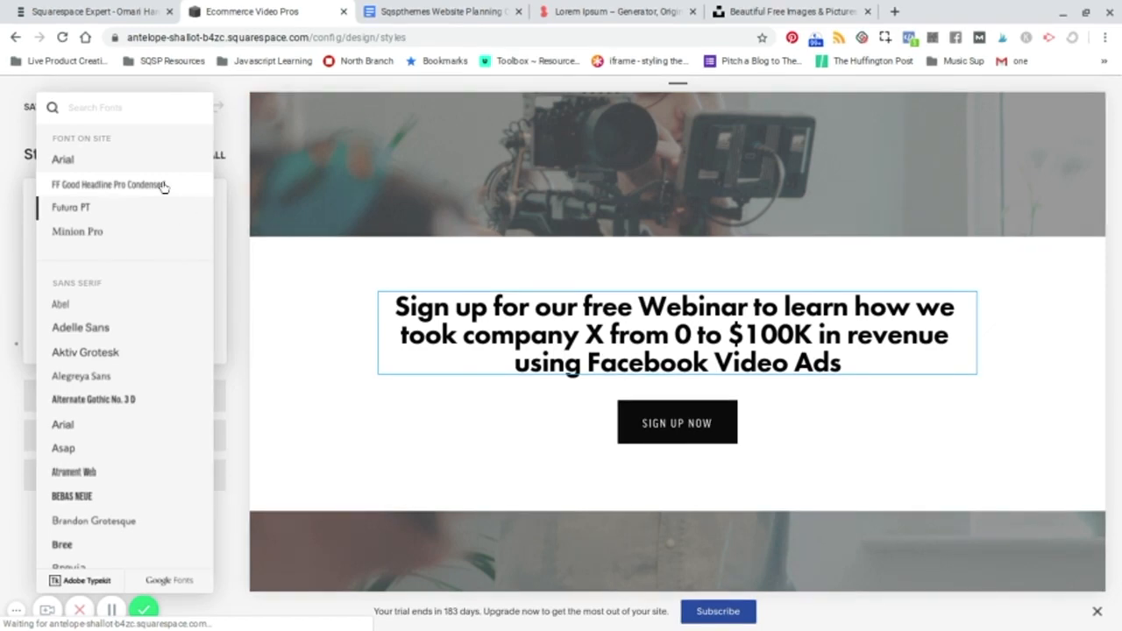
{"action": "left_click", "coordinate": [331, 359]}
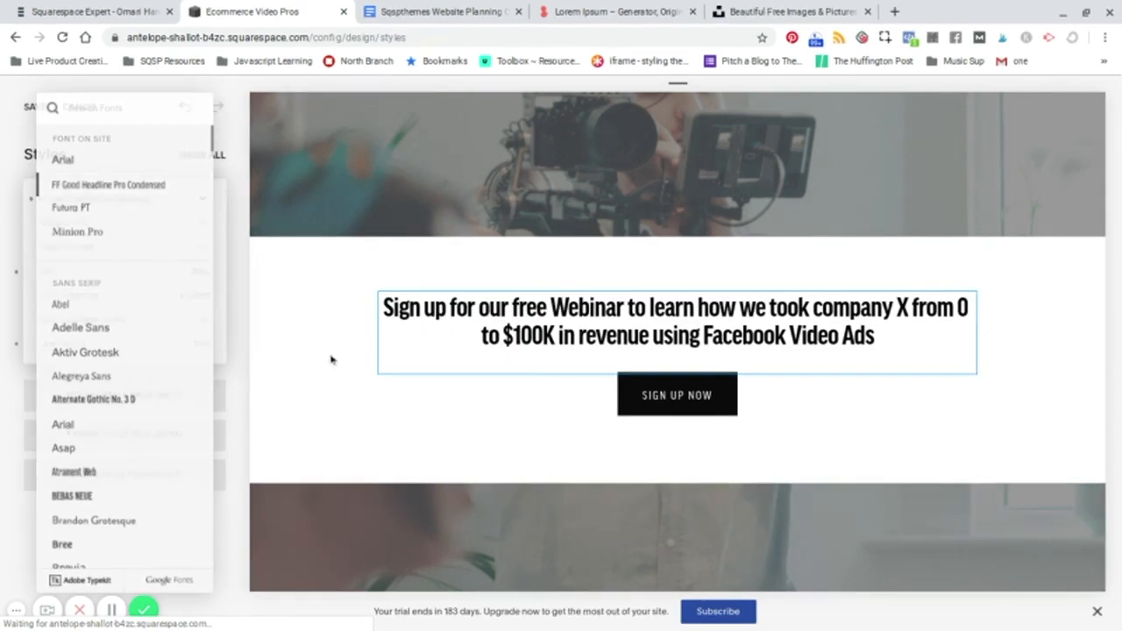
{"action": "left_click", "coordinate": [337, 434]}
Step: Review the page from the banner to the sections below the webinar sign-up with the Heading 2 font applied
{"action": "scroll", "coordinate": [336, 432], "scroll_direction": "down", "scroll_amount": 1}
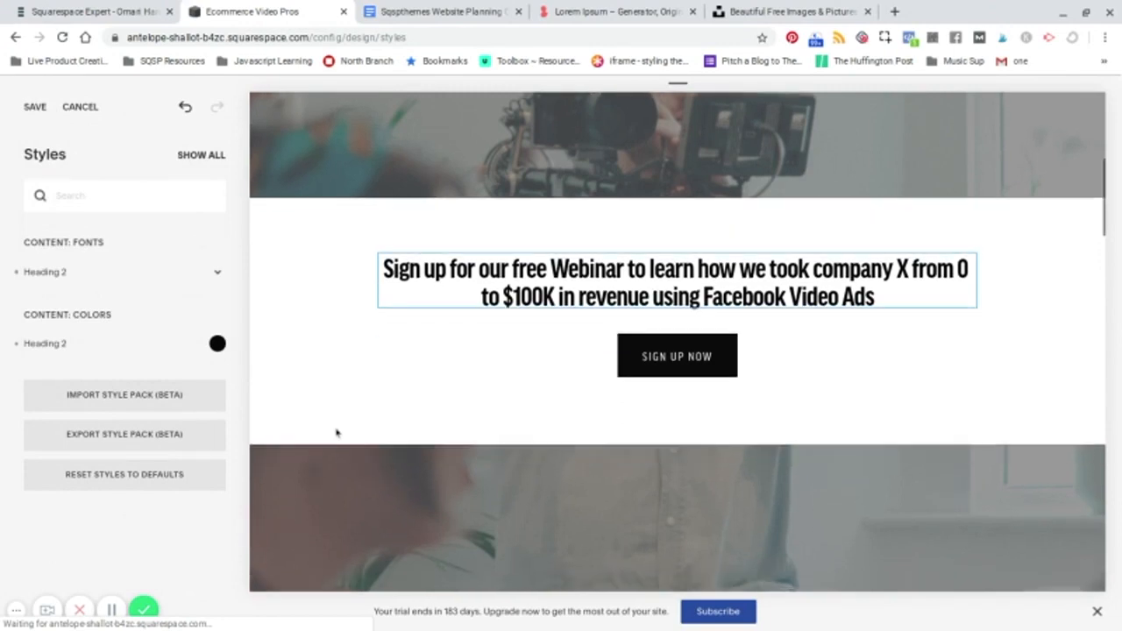
{"action": "scroll", "coordinate": [397, 431], "scroll_direction": "down", "scroll_amount": 1}
{"action": "scroll", "coordinate": [397, 430], "scroll_direction": "down", "scroll_amount": 4}
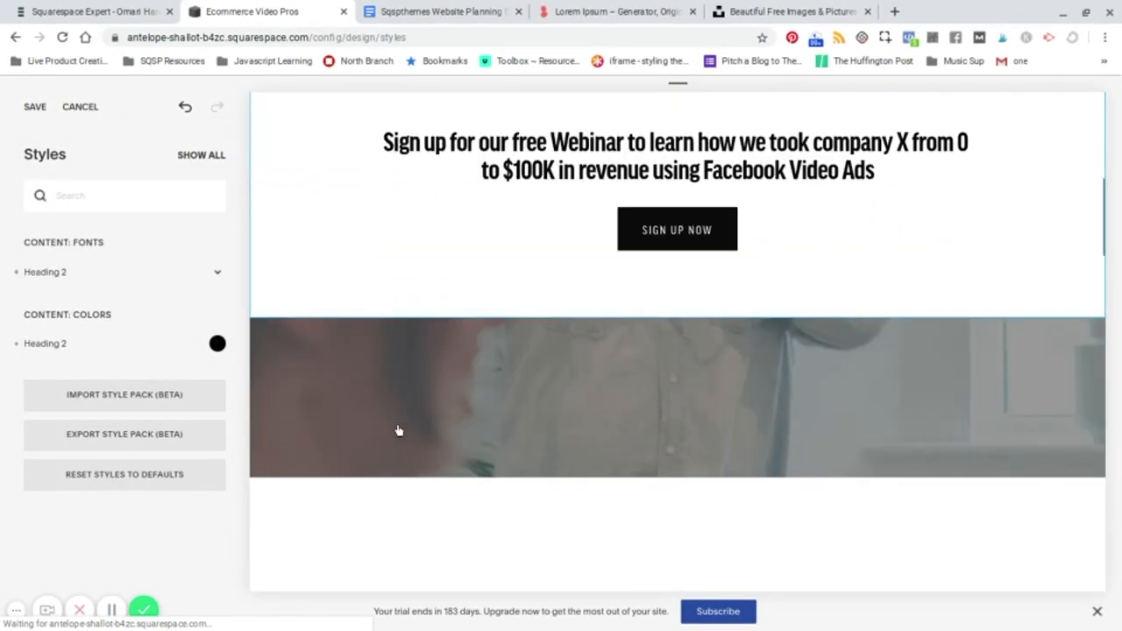
{"action": "scroll", "coordinate": [678, 342], "scroll_direction": "up", "scroll_amount": 6}
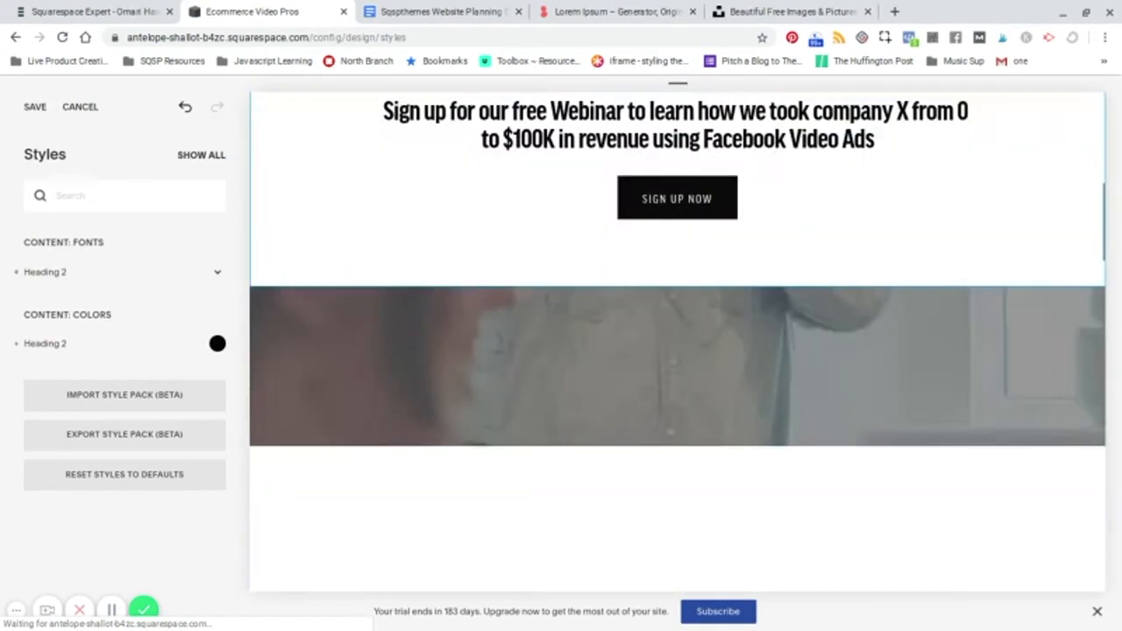
{"action": "scroll", "coordinate": [678, 342], "scroll_direction": "down", "scroll_amount": 2}
{"action": "scroll", "coordinate": [678, 342], "scroll_direction": "down", "scroll_amount": 5}
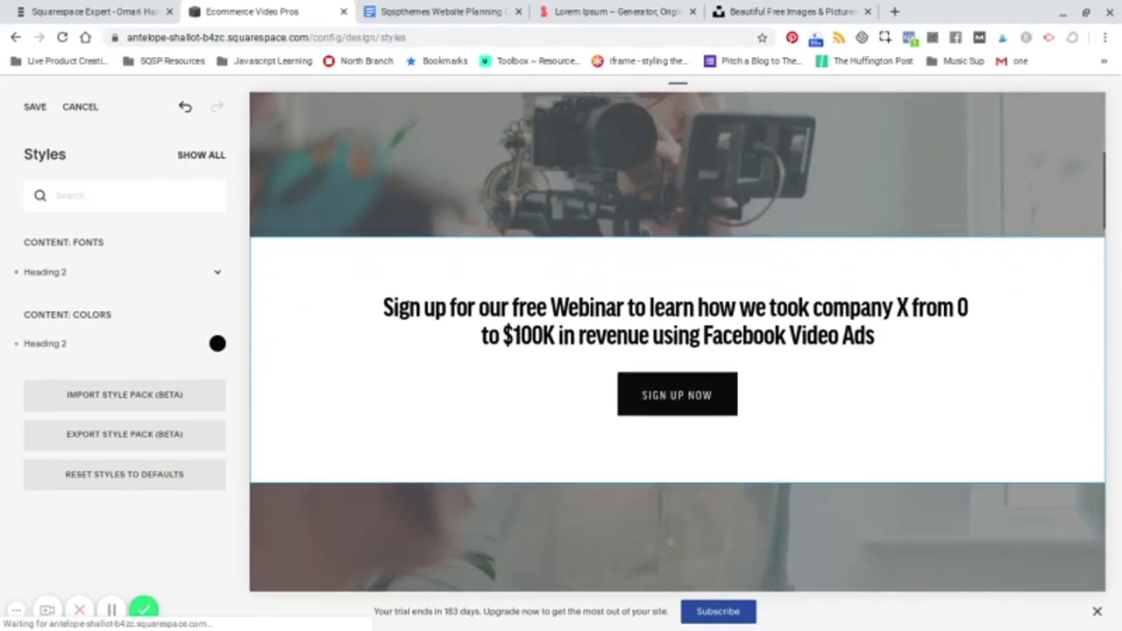
{"action": "scroll", "coordinate": [677, 342], "scroll_direction": "up", "scroll_amount": 5}
{"action": "scroll", "coordinate": [488, 325], "scroll_direction": "up", "scroll_amount": 3}
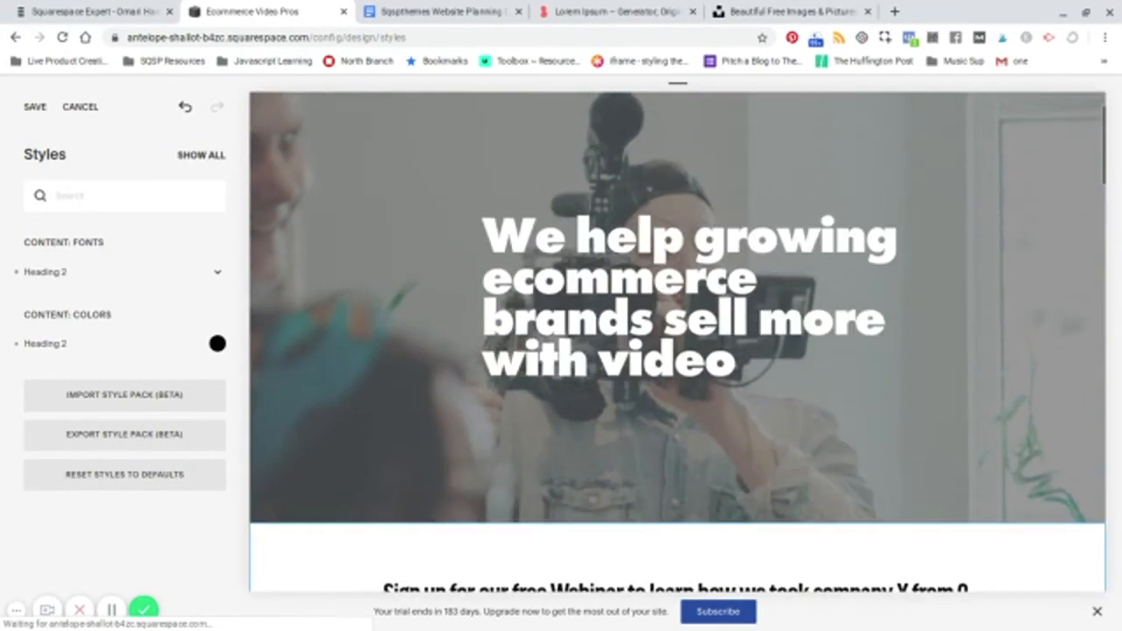
Step: Save the Heading 2 style change and leave the site styles
{"action": "scroll", "coordinate": [488, 325], "scroll_direction": "down", "scroll_amount": 9}
{"action": "scroll", "coordinate": [488, 325], "scroll_direction": "down", "scroll_amount": 4}
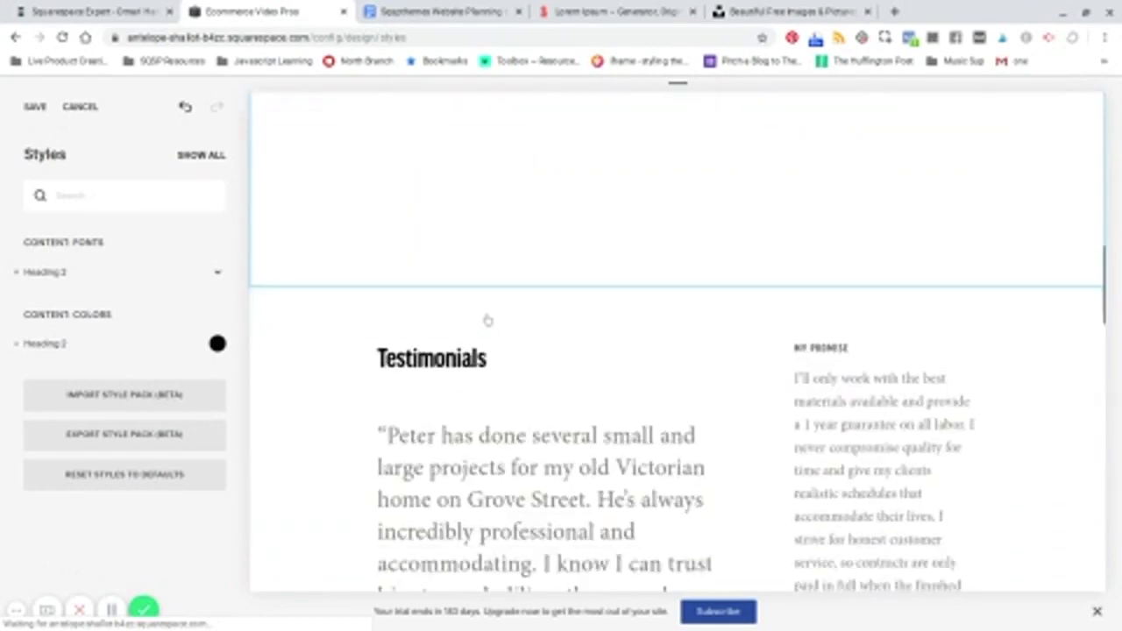
{"action": "left_click", "coordinate": [36, 106]}
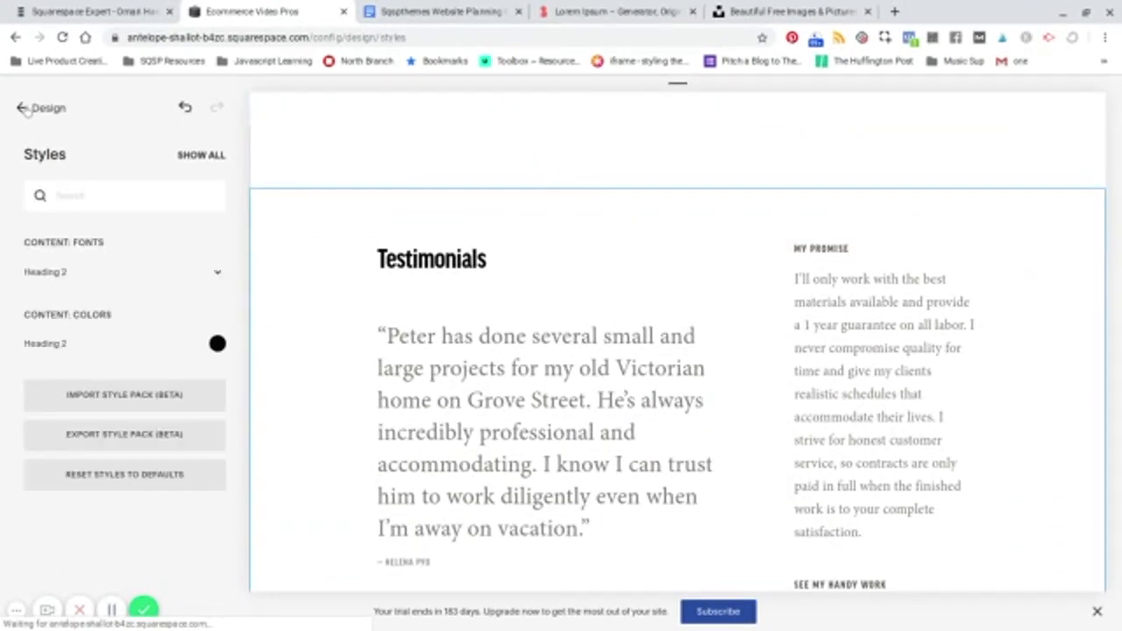
{"action": "left_click", "coordinate": [26, 108]}
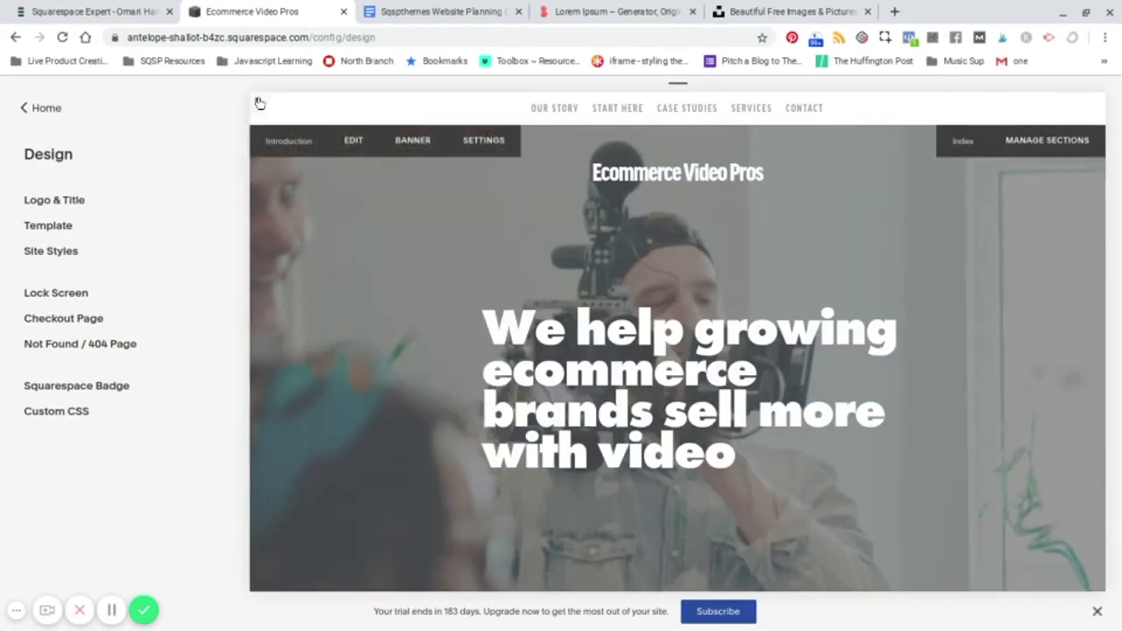
Step: Show the site in the expanded preview, reload it and return to the editing view
{"action": "left_click", "coordinate": [257, 101]}
{"action": "key", "text": "ctrl+r"}
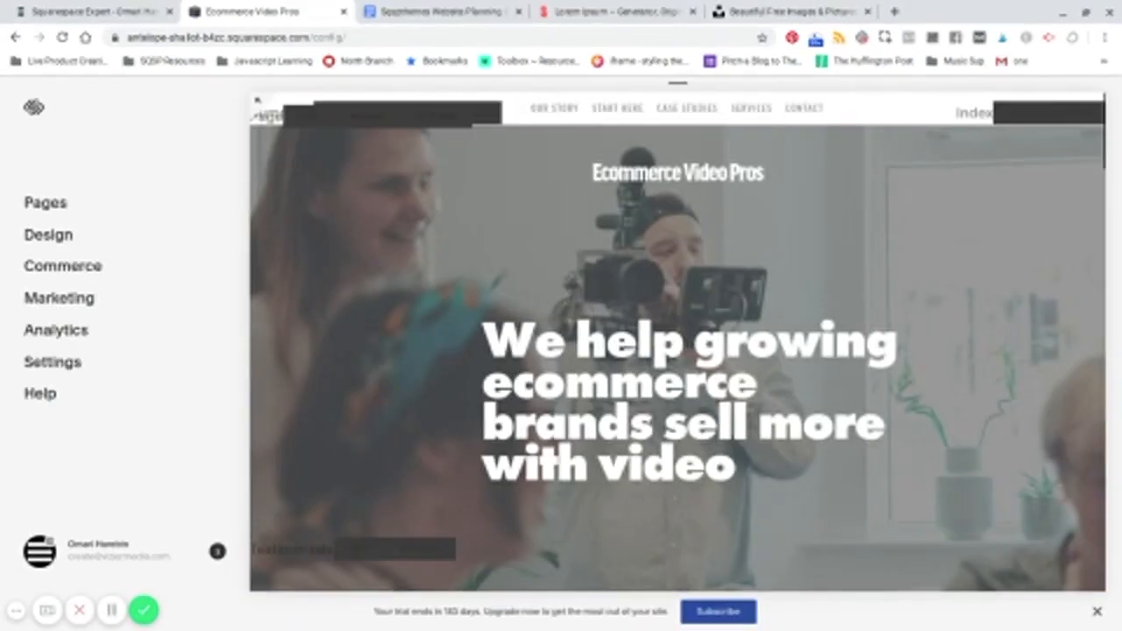
{"action": "left_click", "coordinate": [272, 105]}
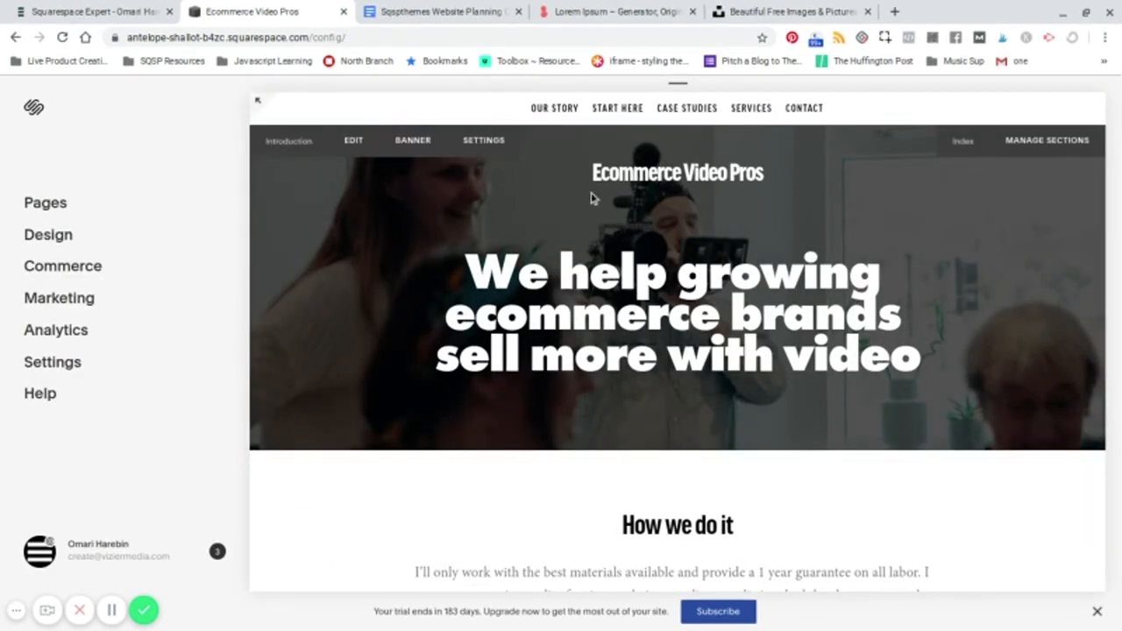
Step: Review the restyled home page from the banner through the testimonials to the webinar registration footer
{"action": "scroll", "coordinate": [577, 191], "scroll_direction": "down", "scroll_amount": 3}
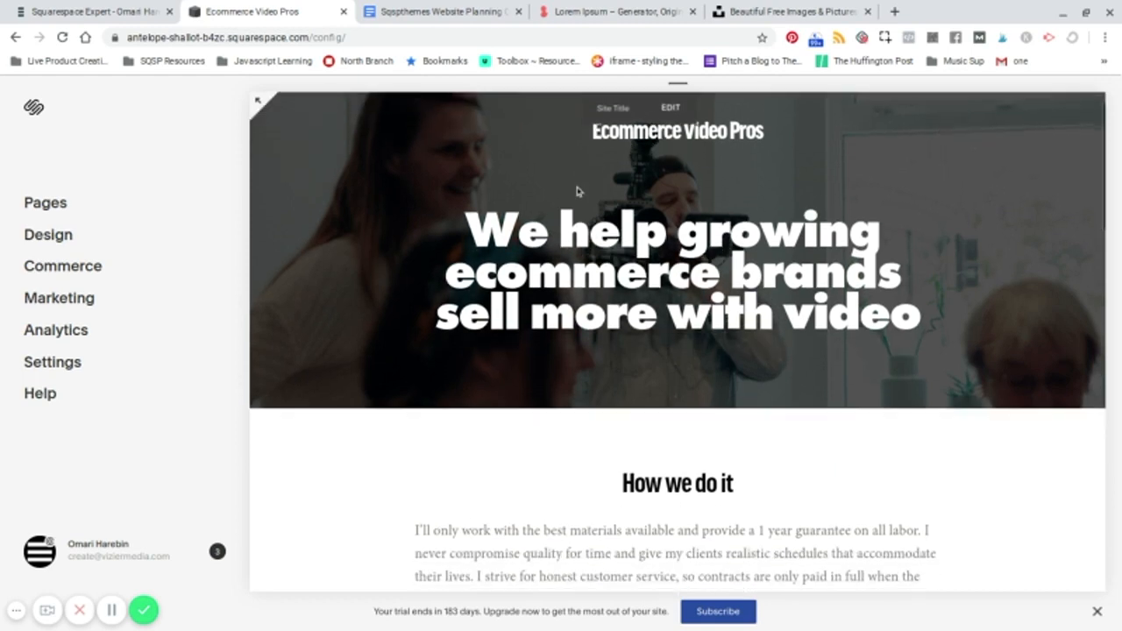
{"action": "scroll", "coordinate": [677, 351], "scroll_direction": "down", "scroll_amount": 3}
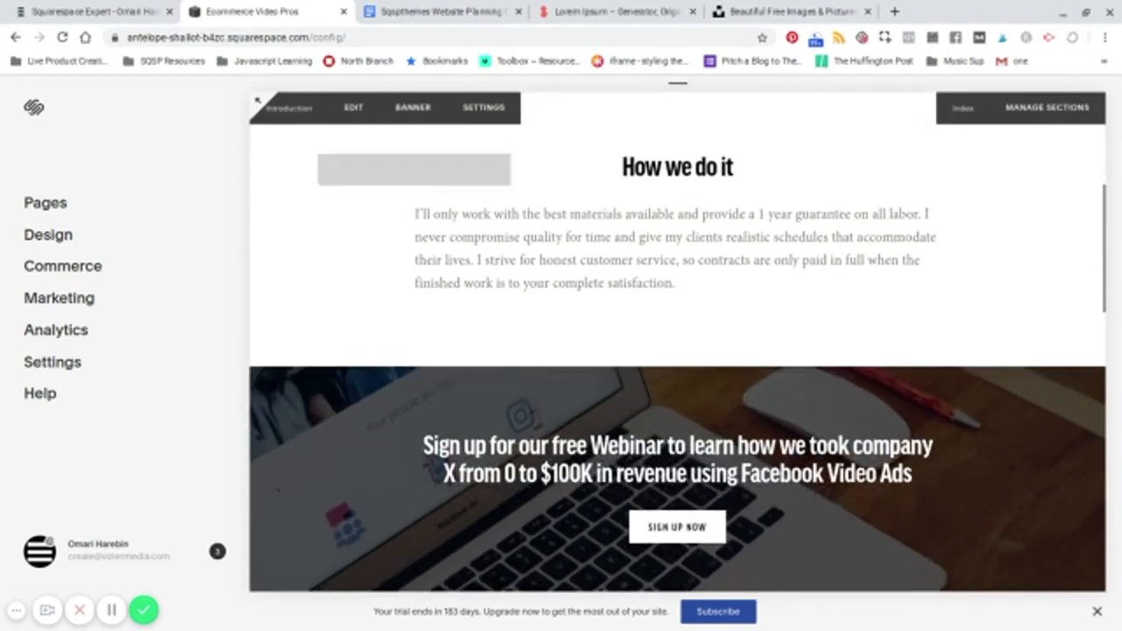
{"action": "scroll", "coordinate": [257, 101], "scroll_direction": "down", "scroll_amount": 5}
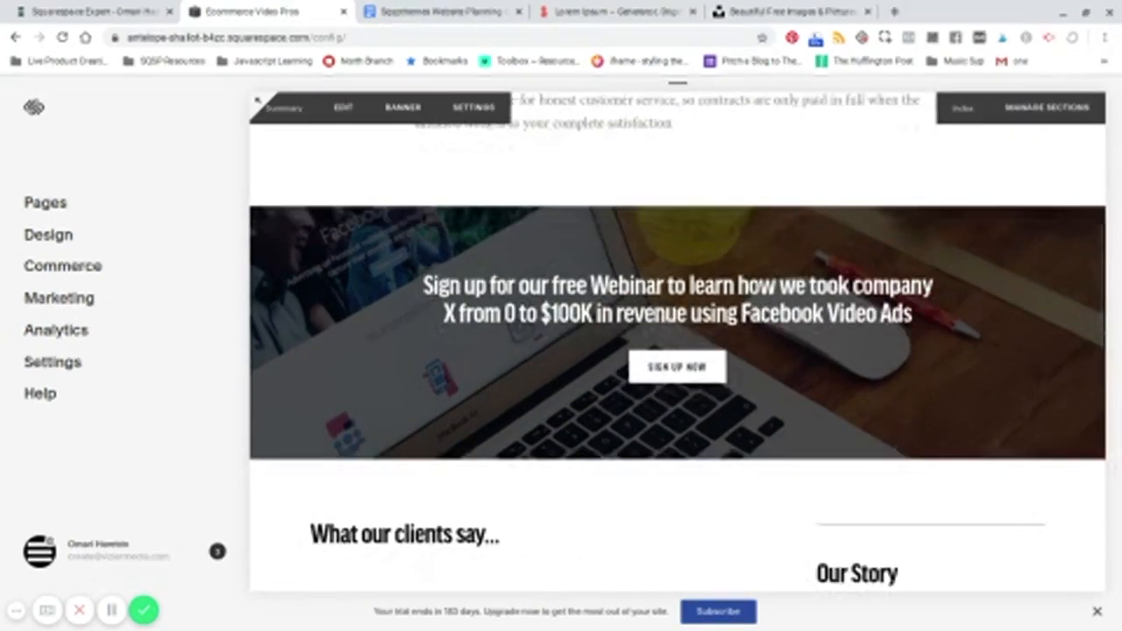
{"action": "scroll", "coordinate": [257, 101], "scroll_direction": "down", "scroll_amount": 5}
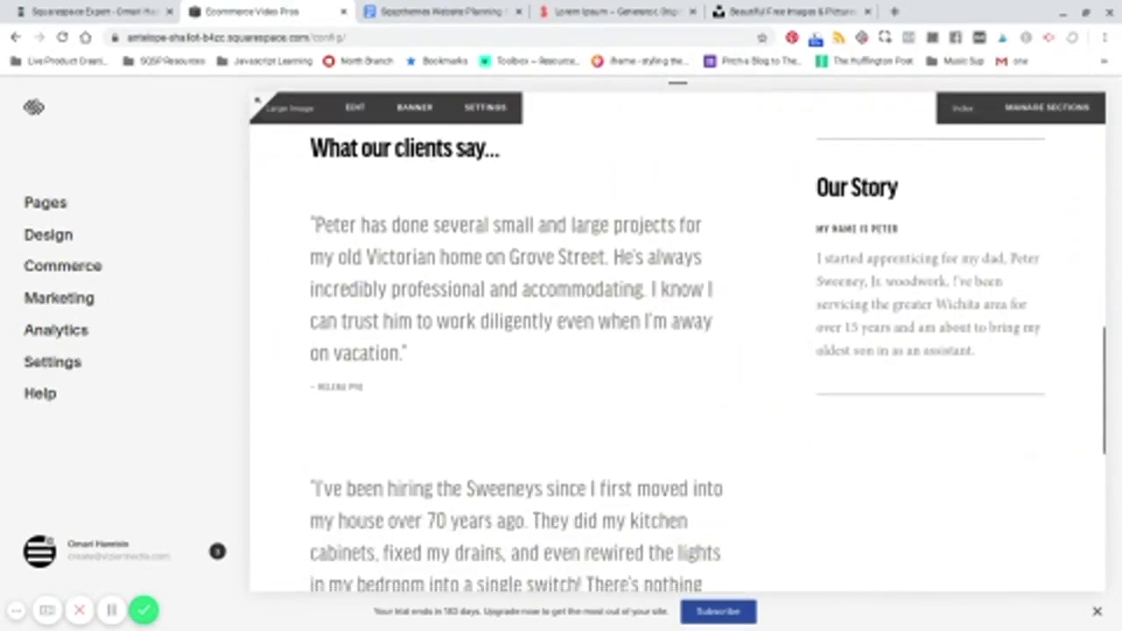
{"action": "scroll", "coordinate": [257, 101], "scroll_direction": "down", "scroll_amount": 3}
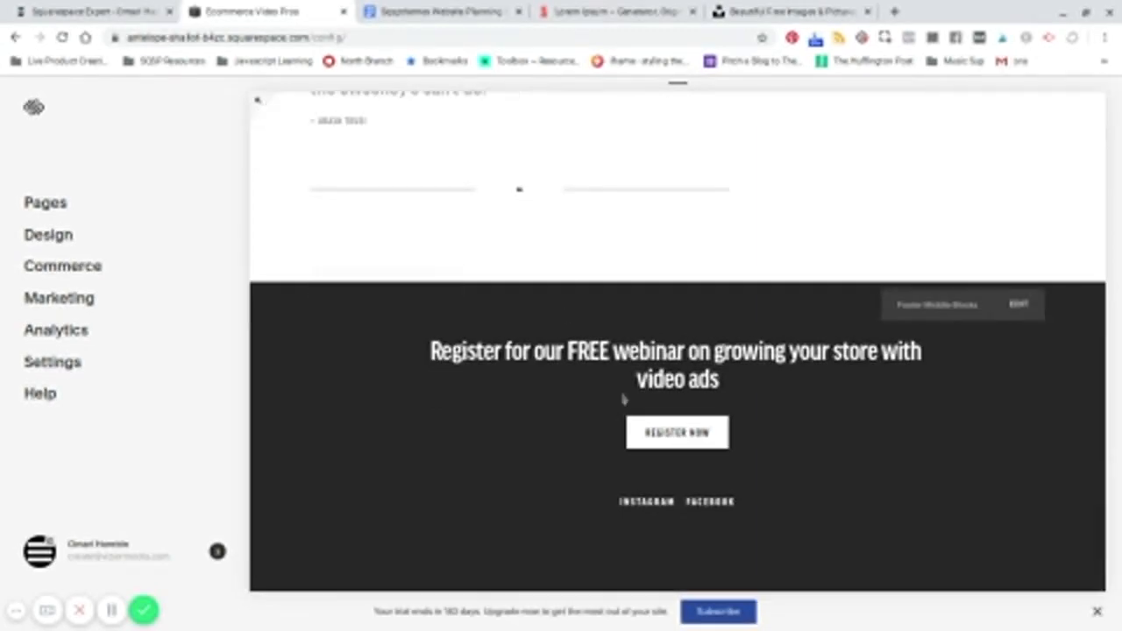
{"action": "scroll", "coordinate": [582, 404], "scroll_direction": "up", "scroll_amount": 3}
{"action": "scroll", "coordinate": [583, 403], "scroll_direction": "up", "scroll_amount": 9}
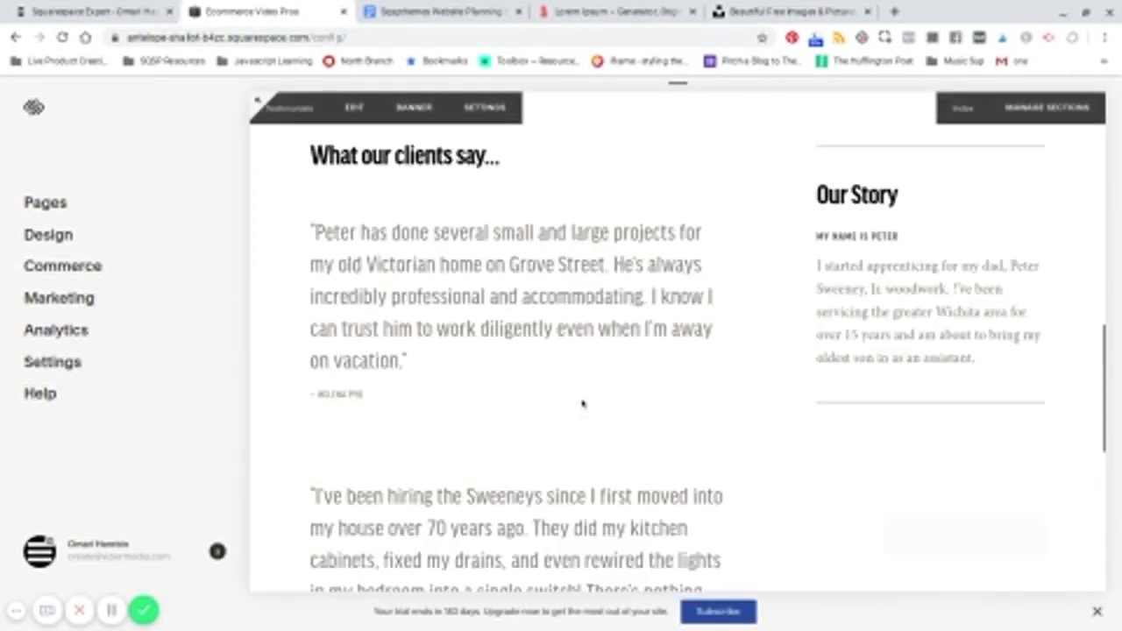
{"action": "scroll", "coordinate": [583, 403], "scroll_direction": "up", "scroll_amount": 10}
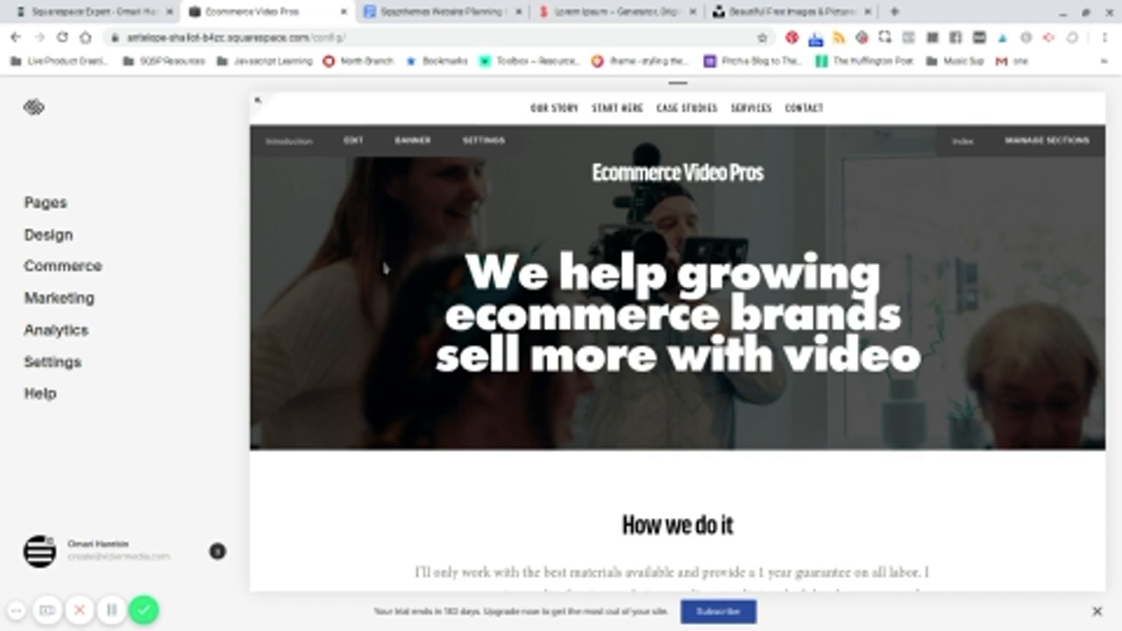
Step: Inspect the Summary section containing "How we do it" and its editing option below the banner
{"action": "scroll", "coordinate": [360, 333], "scroll_direction": "down", "scroll_amount": 1}
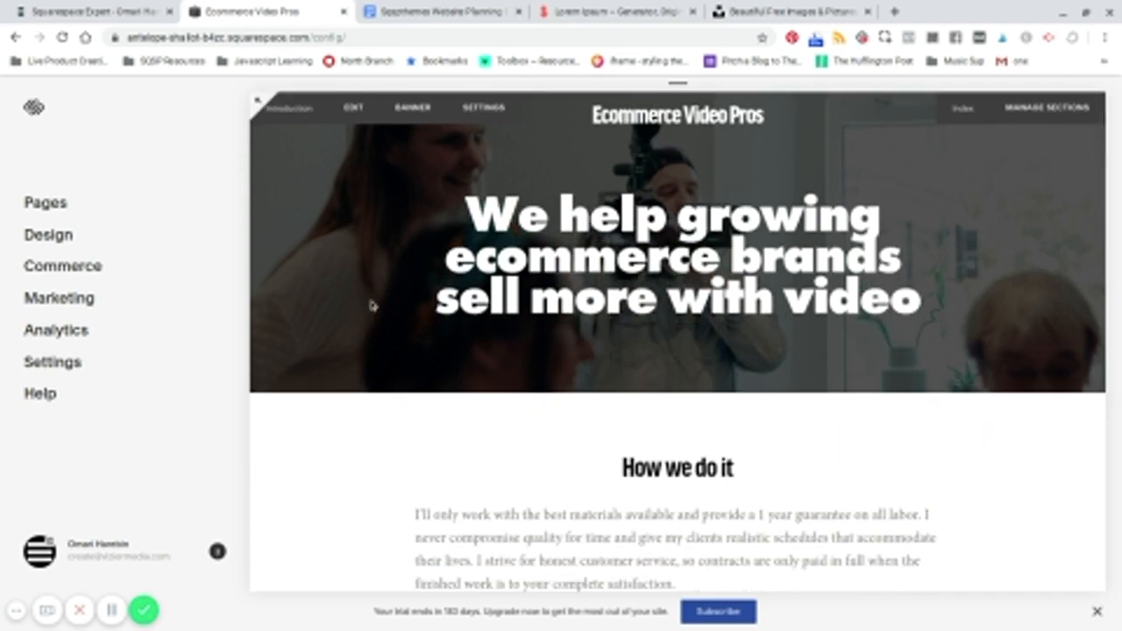
{"action": "scroll", "coordinate": [428, 330], "scroll_direction": "down", "scroll_amount": 2}
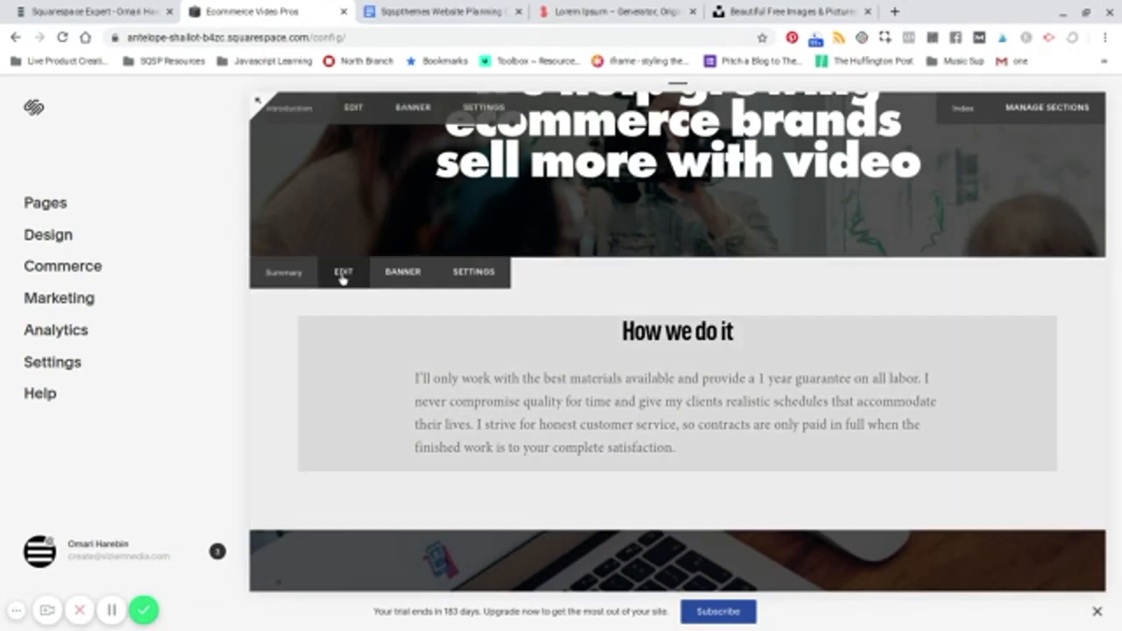
{"action": "left_click", "coordinate": [344, 279]}
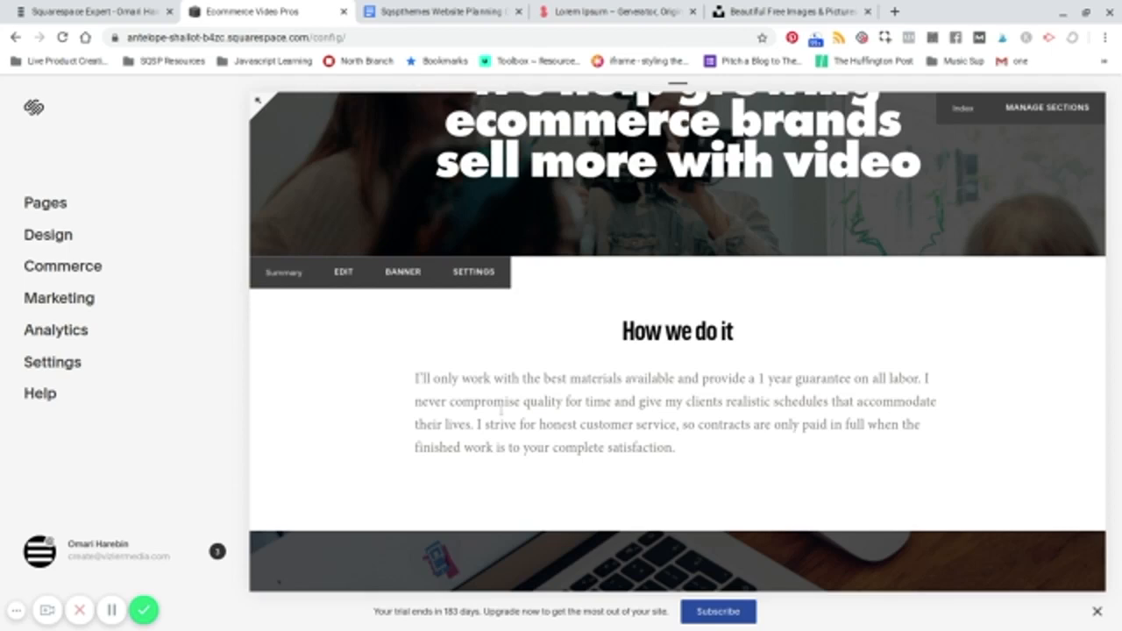
{"action": "scroll", "coordinate": [501, 408], "scroll_direction": "down", "scroll_amount": 1}
{"action": "scroll", "coordinate": [500, 406], "scroll_direction": "up", "scroll_amount": 3}
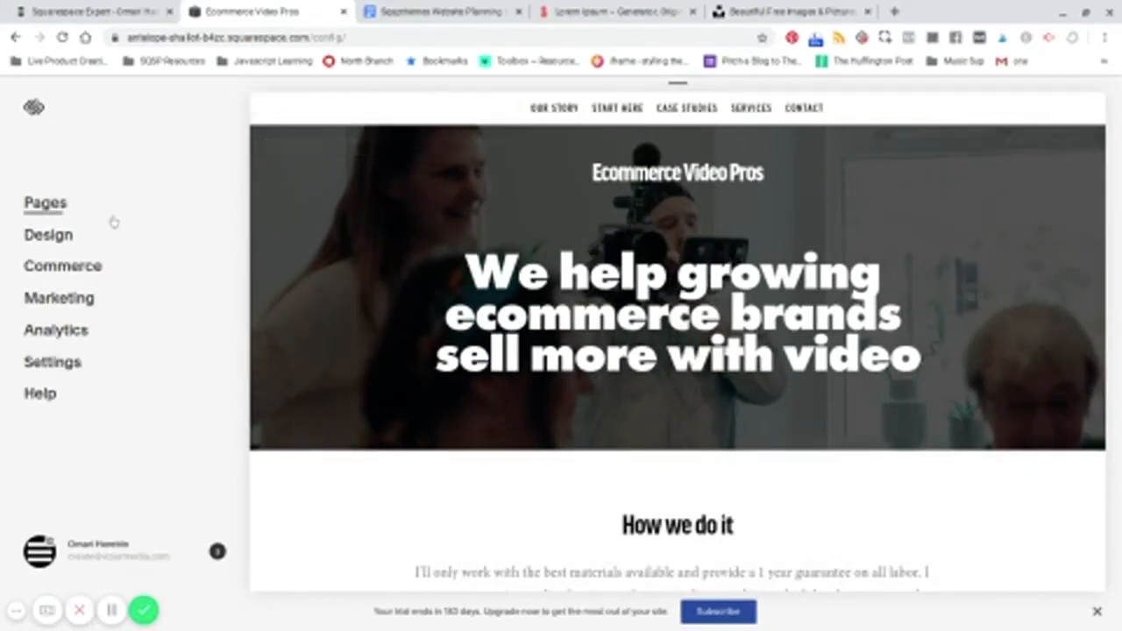
Step: Look through the Lock Screen design settings for layout, branding, media and style, and return to the design options
{"action": "left_click", "coordinate": [48, 235]}
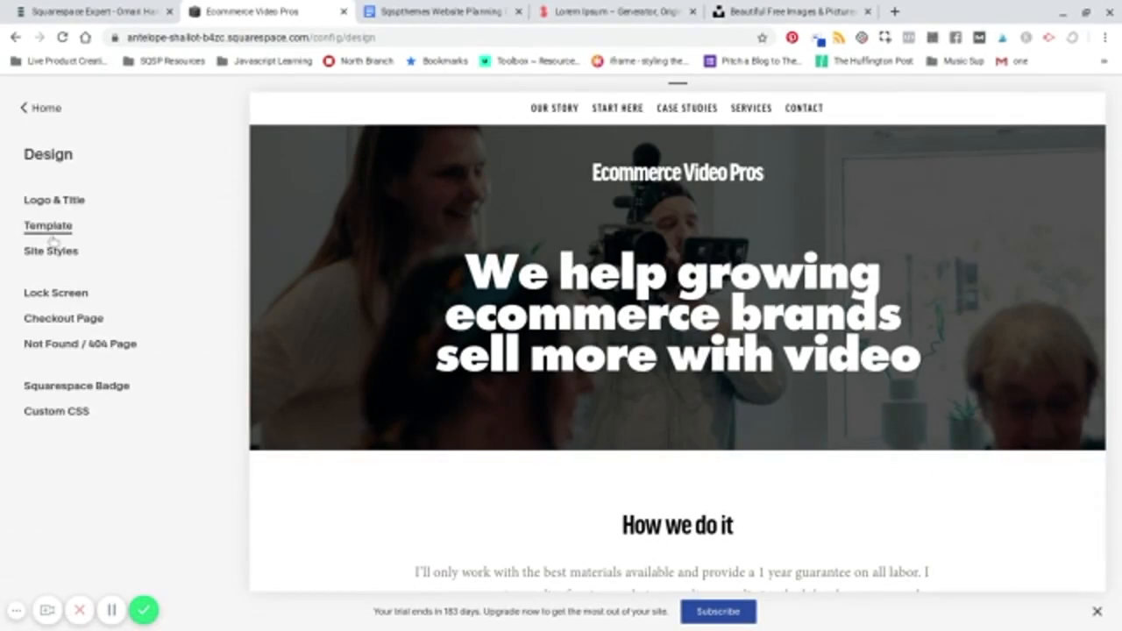
{"action": "left_click", "coordinate": [56, 293]}
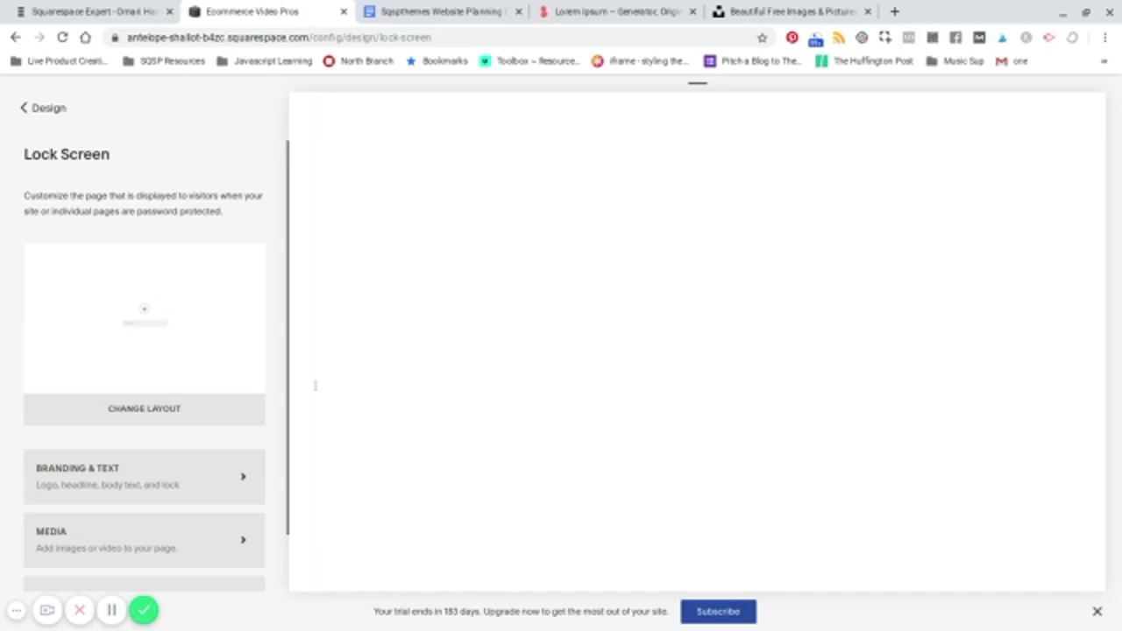
{"action": "scroll", "coordinate": [197, 447], "scroll_direction": "down", "scroll_amount": 1}
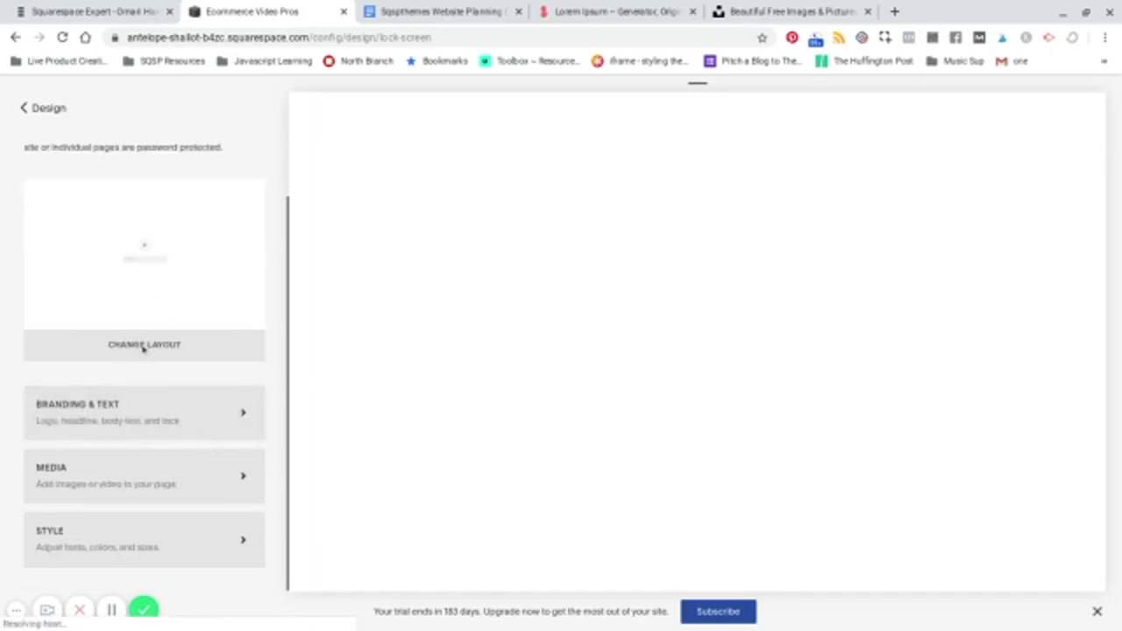
{"action": "scroll", "coordinate": [145, 352], "scroll_direction": "up", "scroll_amount": 1}
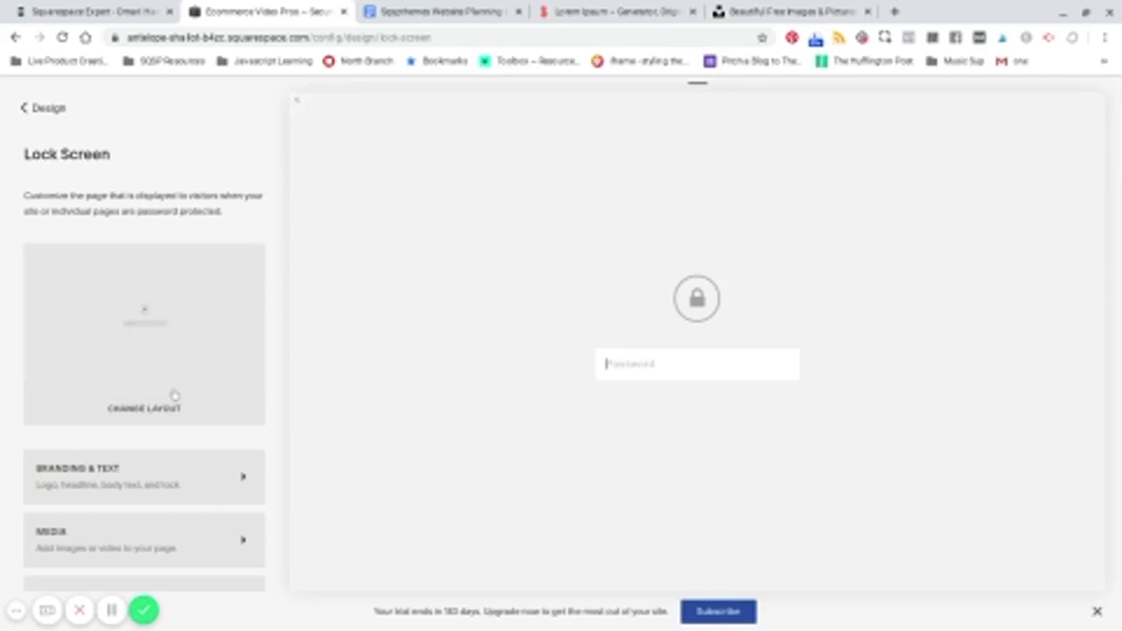
{"action": "scroll", "coordinate": [172, 393], "scroll_direction": "down", "scroll_amount": 1}
{"action": "scroll", "coordinate": [165, 344], "scroll_direction": "up", "scroll_amount": 1}
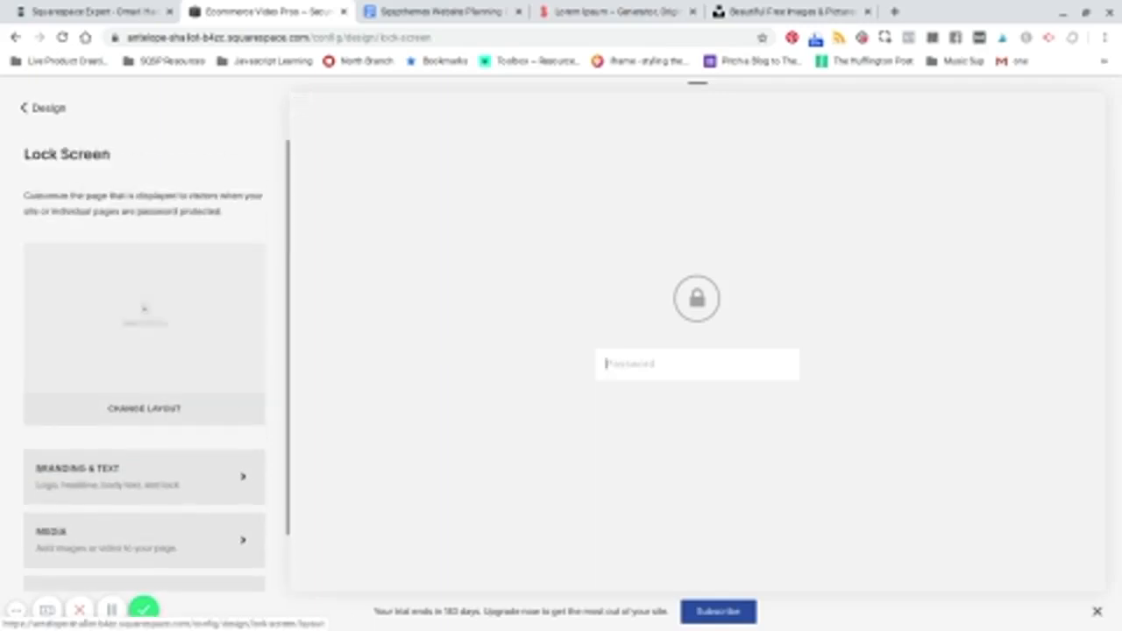
{"action": "left_click", "coordinate": [24, 109]}
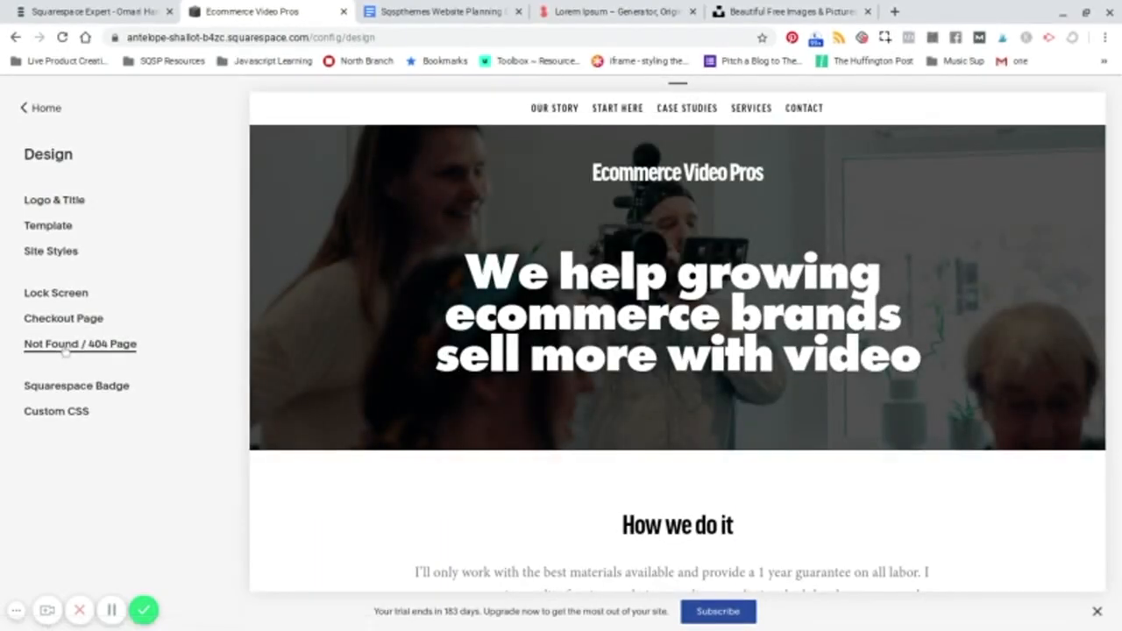
Step: Check which pages can serve as the 404 / Page Not Found page and return to the main site options
{"action": "left_click", "coordinate": [61, 349]}
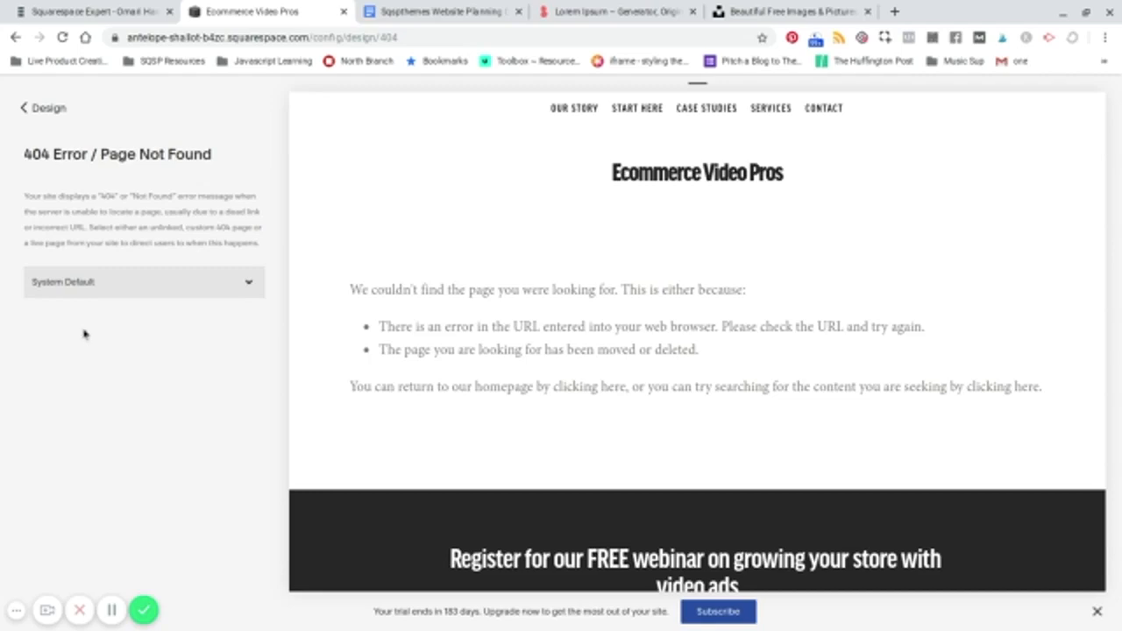
{"action": "left_click", "coordinate": [154, 283]}
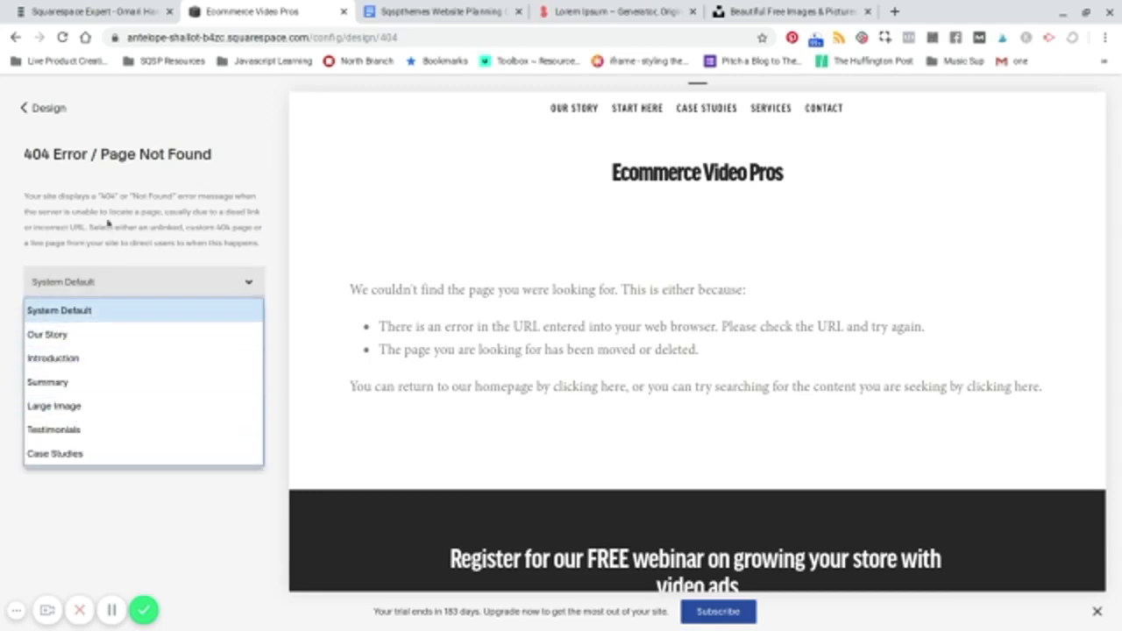
{"action": "left_click", "coordinate": [26, 108]}
{"action": "left_click", "coordinate": [25, 109]}
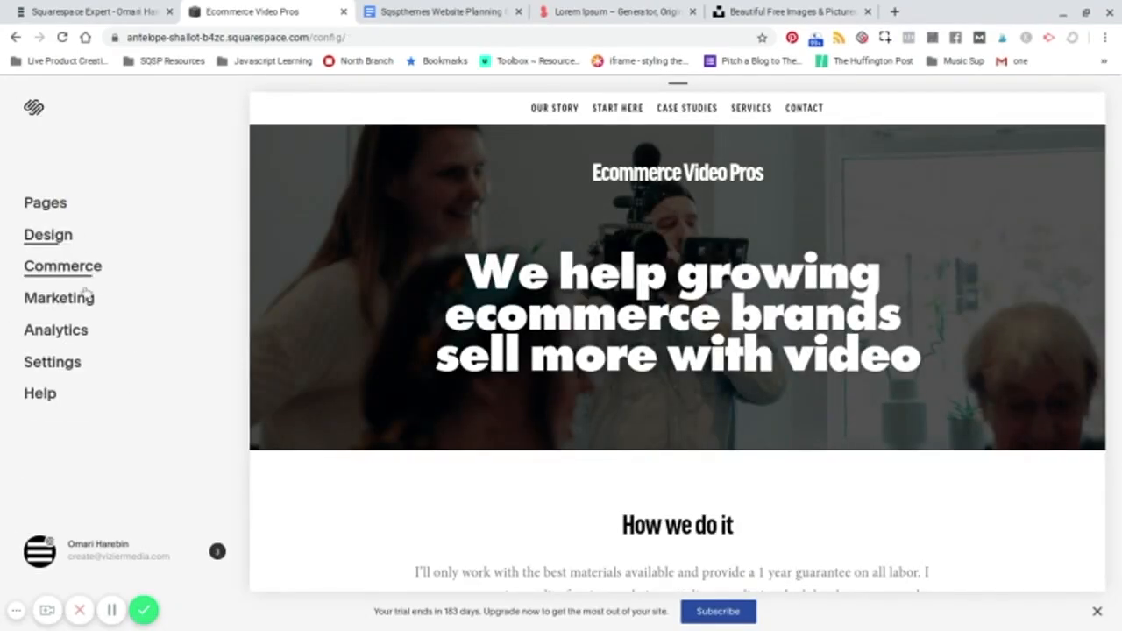
Step: Set the home page's SEO title format to "%s - New York City Videographer" in the marketing SEO settings
{"action": "left_click", "coordinate": [57, 299]}
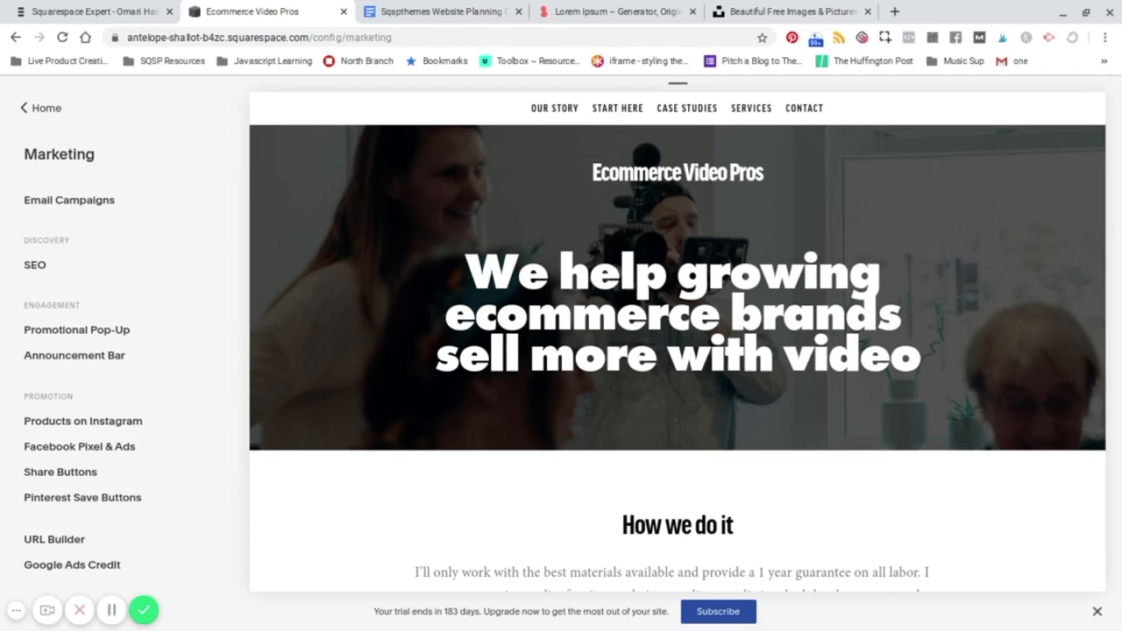
{"action": "left_click", "coordinate": [36, 266]}
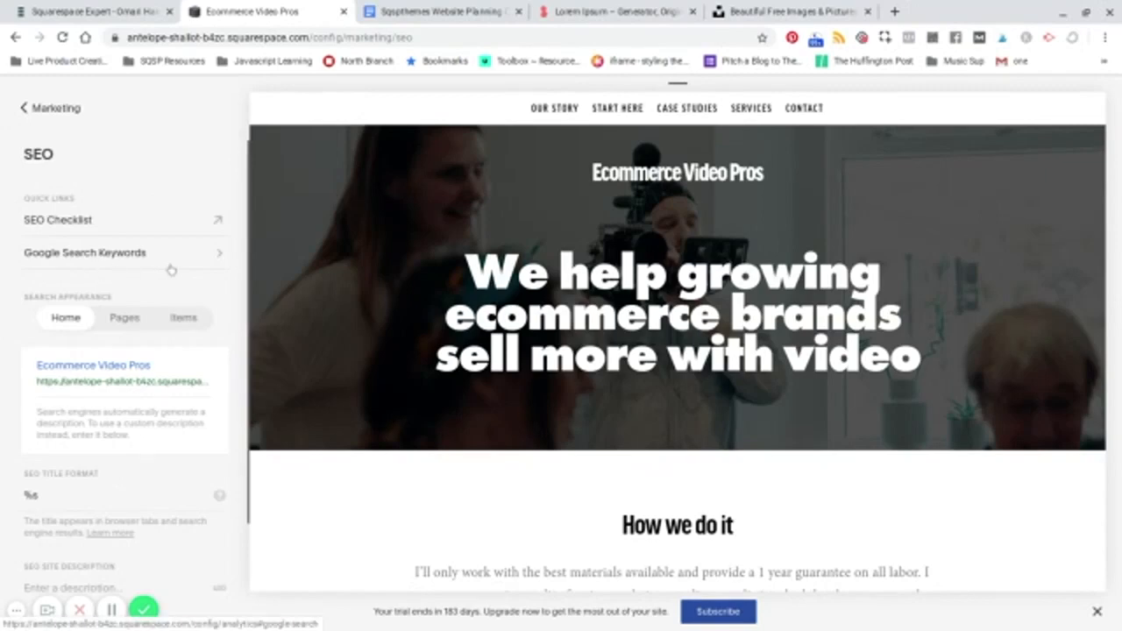
{"action": "scroll", "coordinate": [91, 412], "scroll_direction": "down", "scroll_amount": 1}
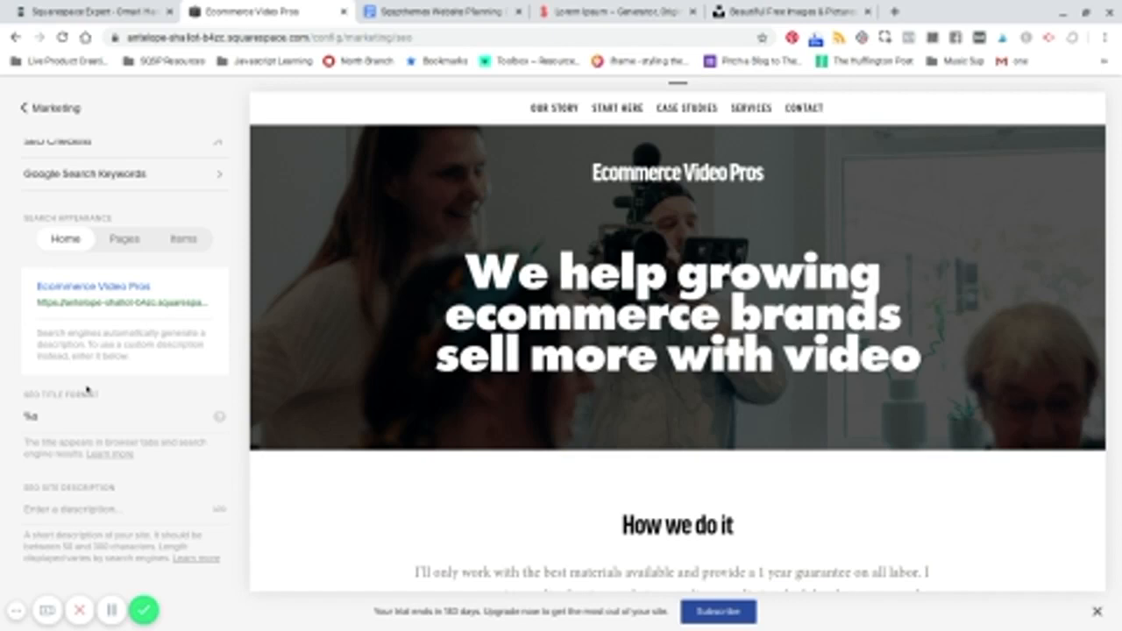
{"action": "left_click", "coordinate": [50, 418]}
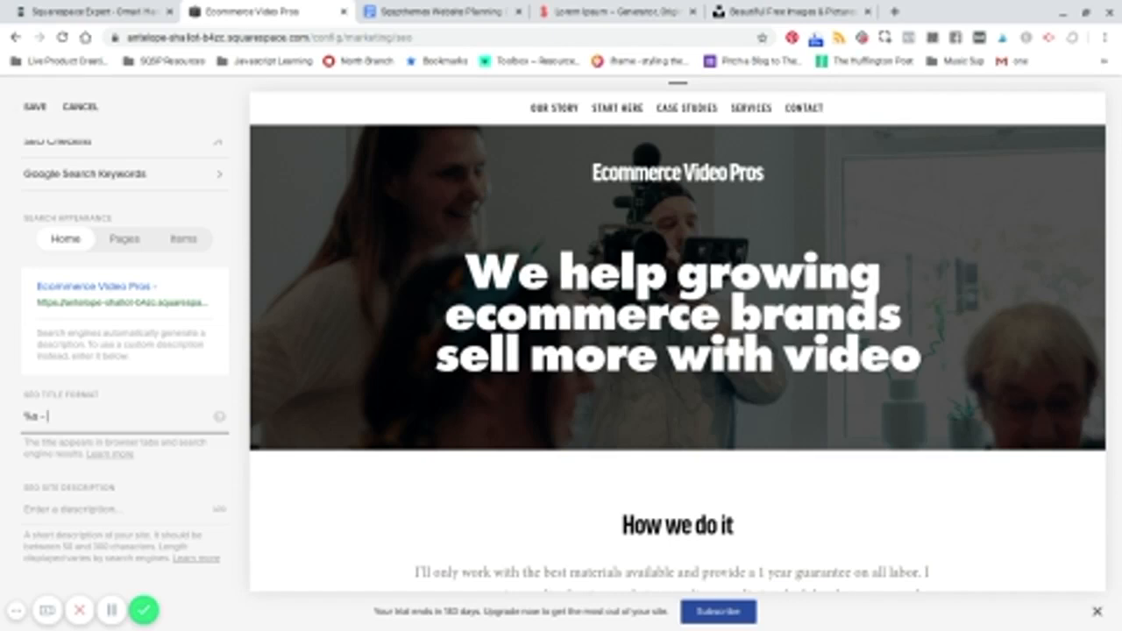
{"action": "type", "text": "- New York City"}
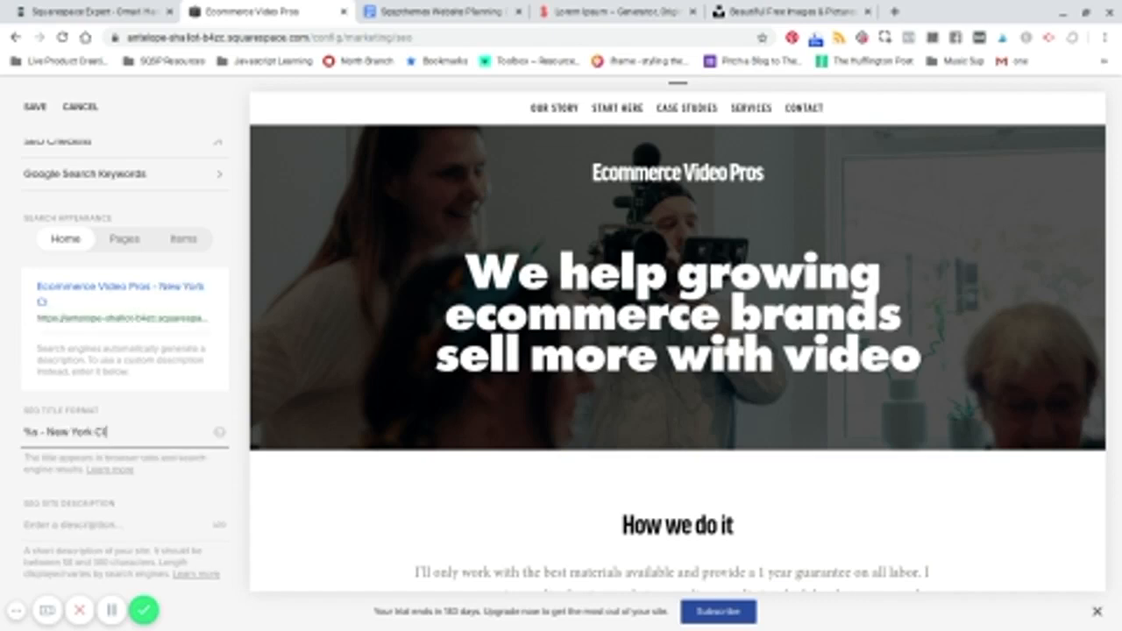
{"action": "key", "text": "BackSpace"}
{"action": "key", "text": "BackSpace"}
{"action": "key", "text": "BackSpace"}
{"action": "type", "text": "ity"}
{"action": "type", "text": " C"}
{"action": "key", "text": "BackSpace"}
{"action": "key", "text": "BackSpace"}
{"action": "type", "text": "Videographer"}
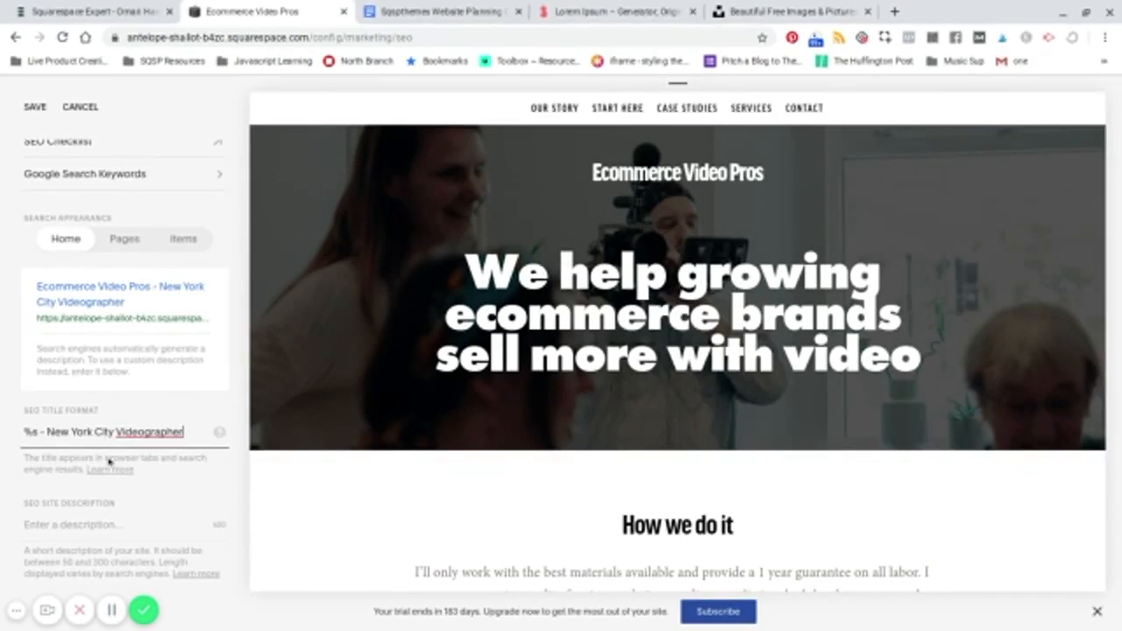
Step: Check the SEO site description field and the Pages title format, and save the SEO settings
{"action": "scroll", "coordinate": [109, 455], "scroll_direction": "down", "scroll_amount": 1}
{"action": "left_click", "coordinate": [29, 509]}
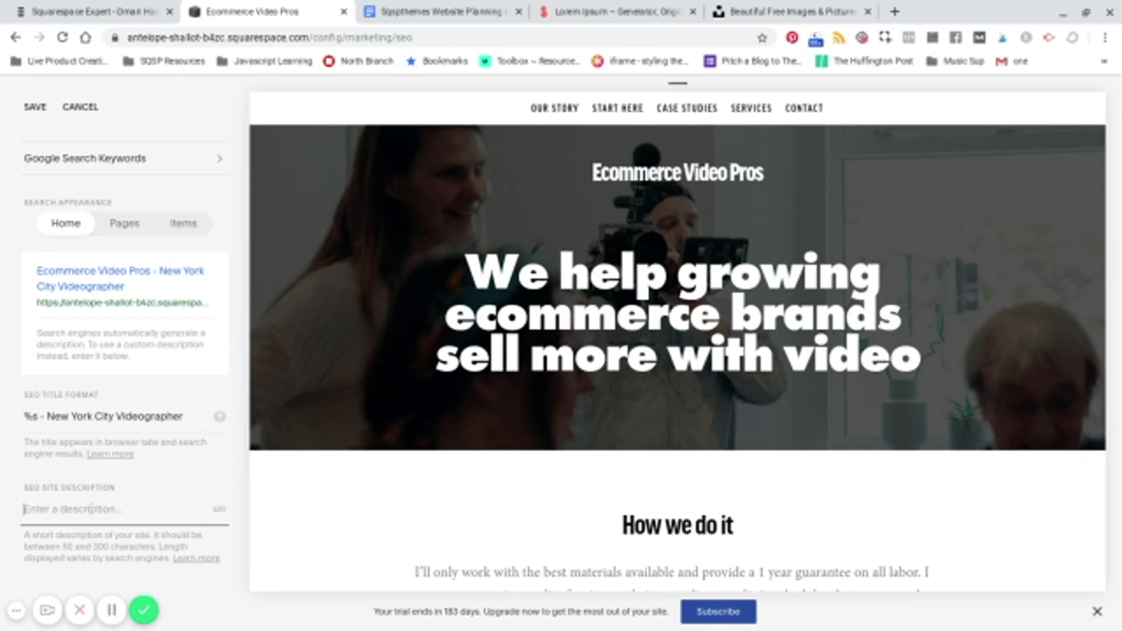
{"action": "left_click", "coordinate": [125, 224]}
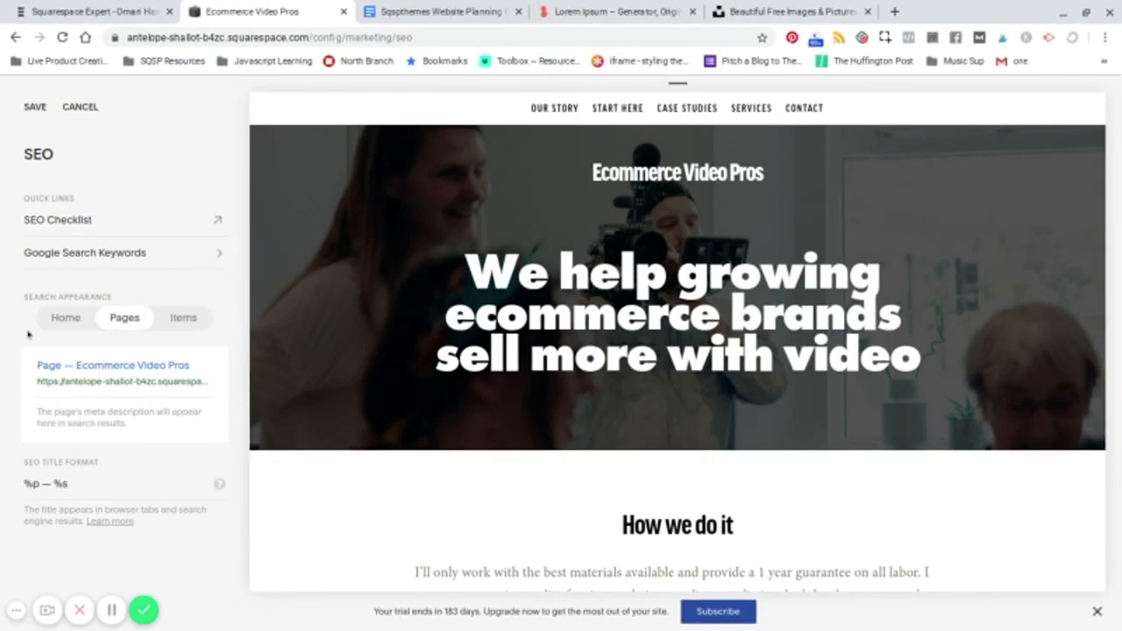
{"action": "left_click", "coordinate": [35, 108]}
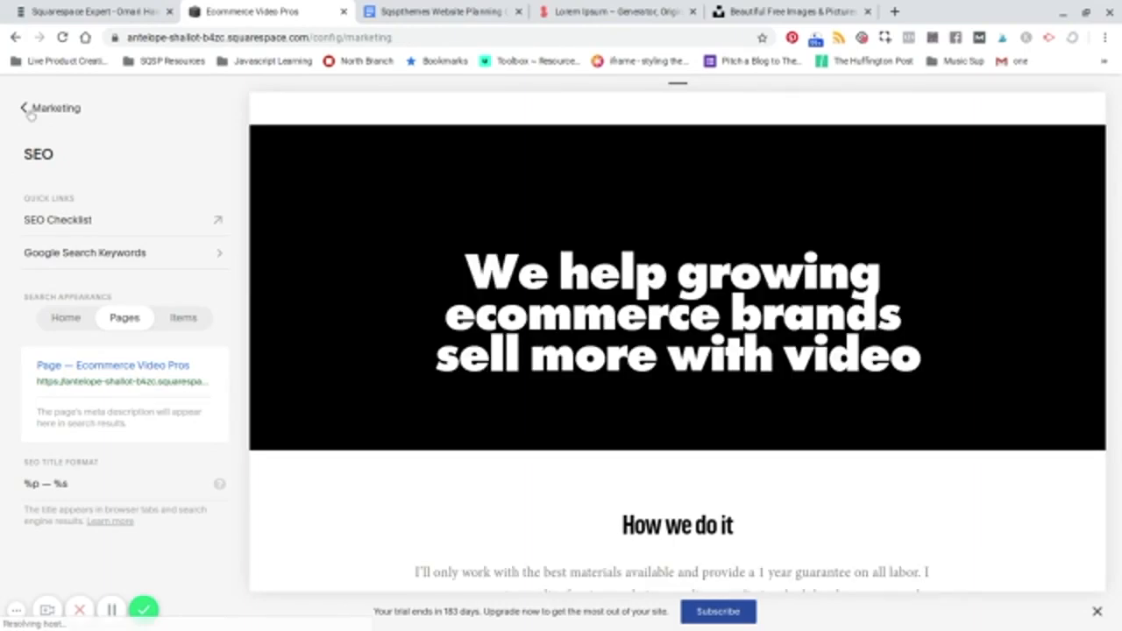
{"action": "left_click", "coordinate": [28, 109]}
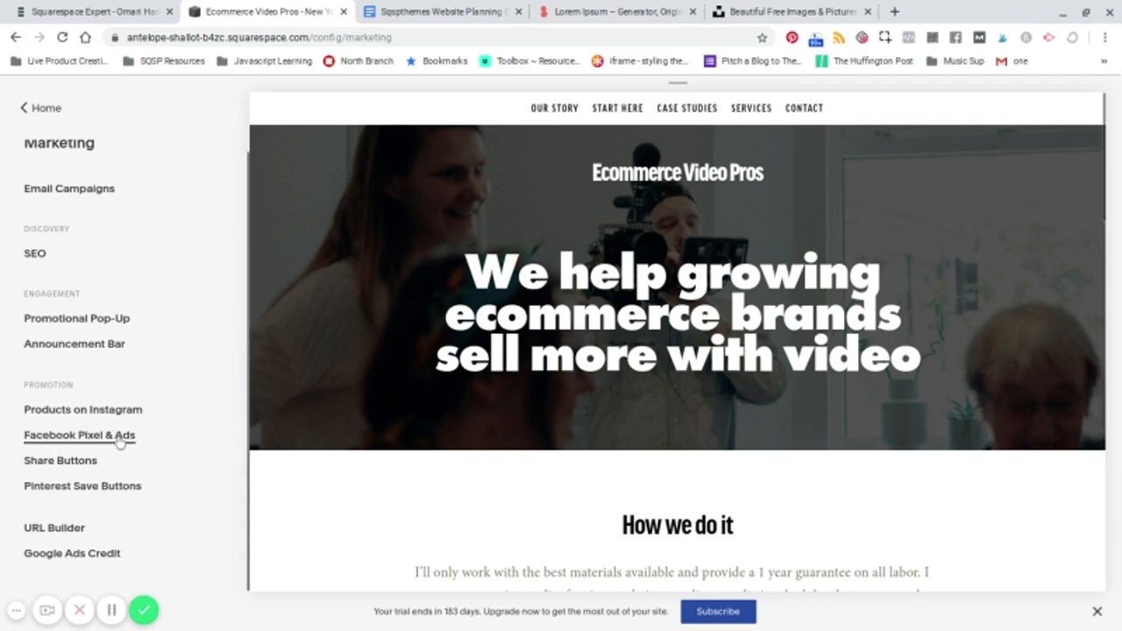
Step: Check the site's Traffic analytics overview for the last 30 days and return to the main site options
{"action": "left_click", "coordinate": [22, 109]}
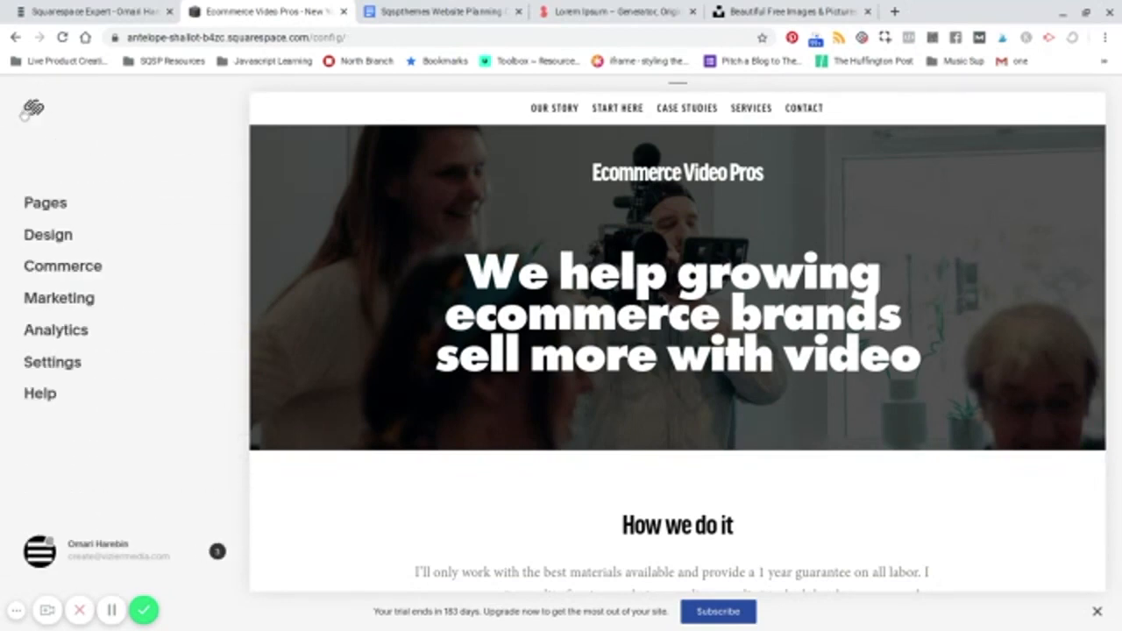
{"action": "left_click", "coordinate": [56, 334]}
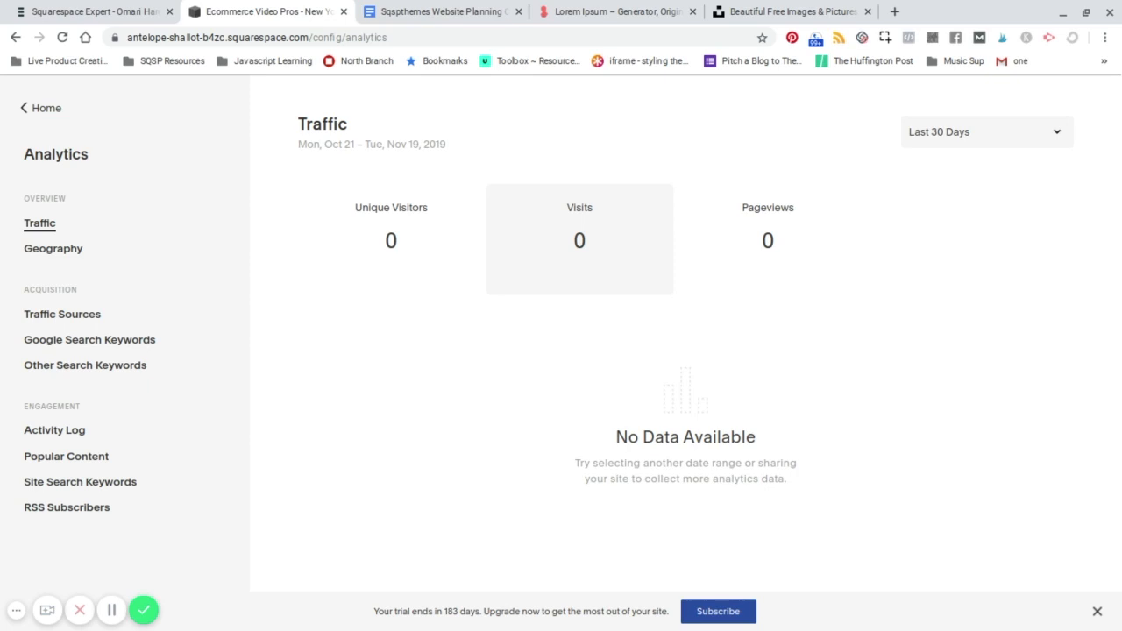
{"action": "left_click", "coordinate": [23, 114]}
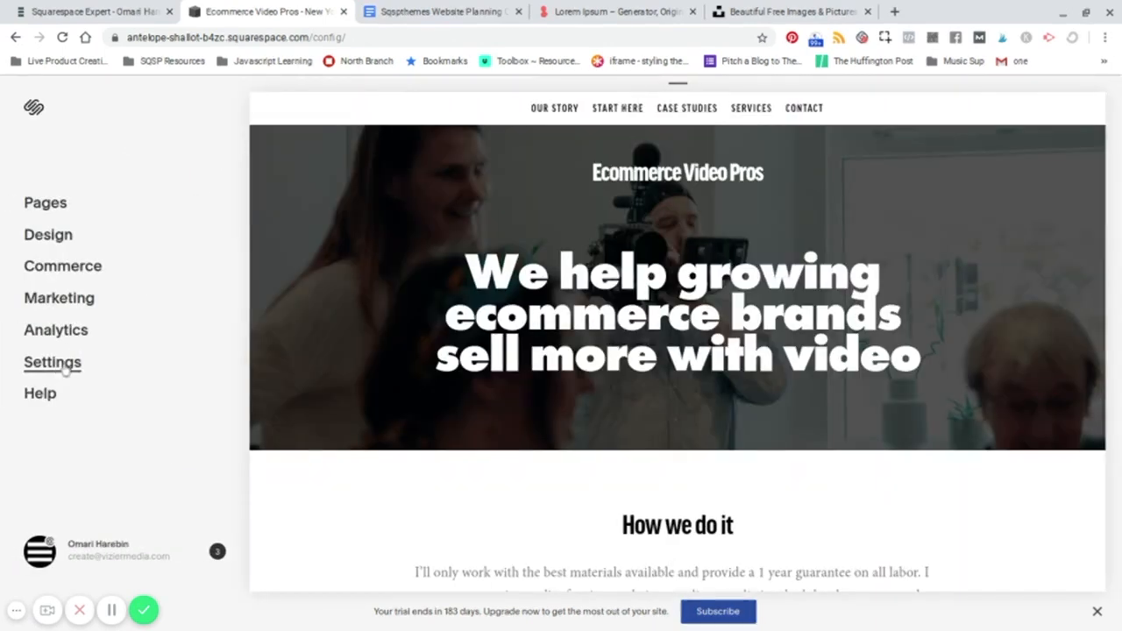
Step: Open the plan upgrade options from the Billing & Account settings and compare the annual prices of the plans
{"action": "left_click", "coordinate": [63, 368]}
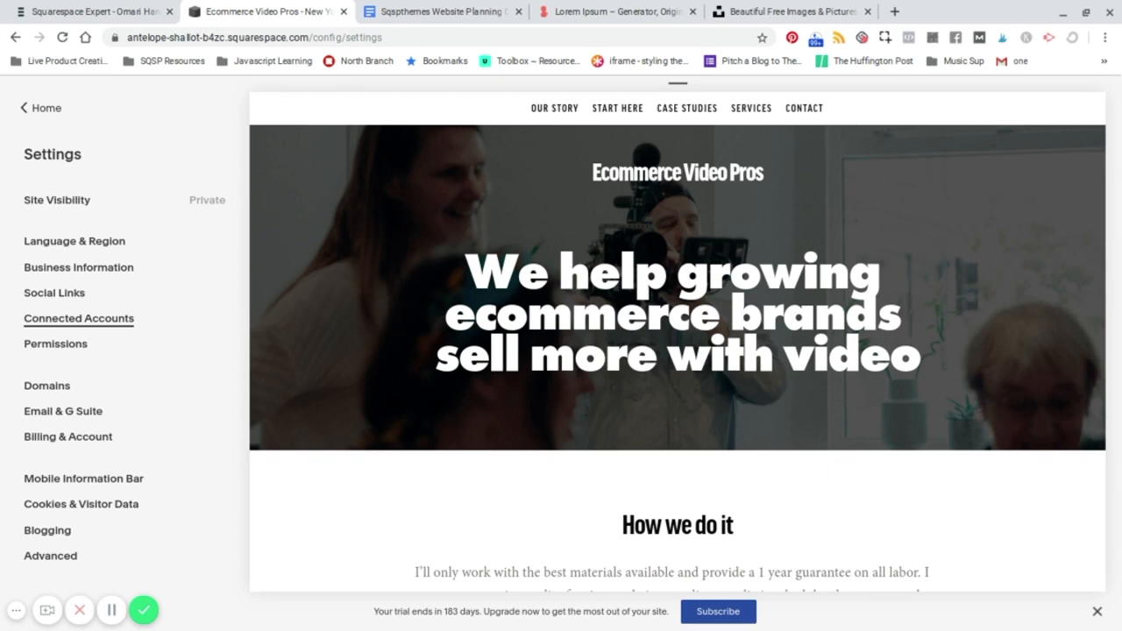
{"action": "mouse_move", "coordinate": [426, 342]}
{"action": "scroll", "coordinate": [137, 303], "scroll_direction": "down", "scroll_amount": 1}
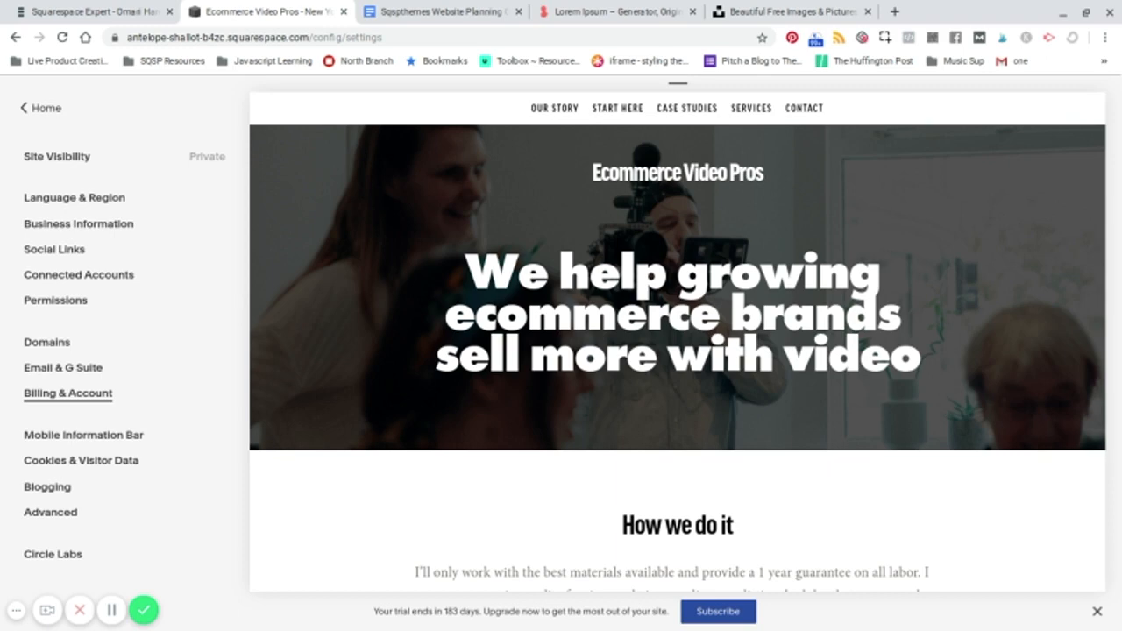
{"action": "left_click", "coordinate": [52, 396]}
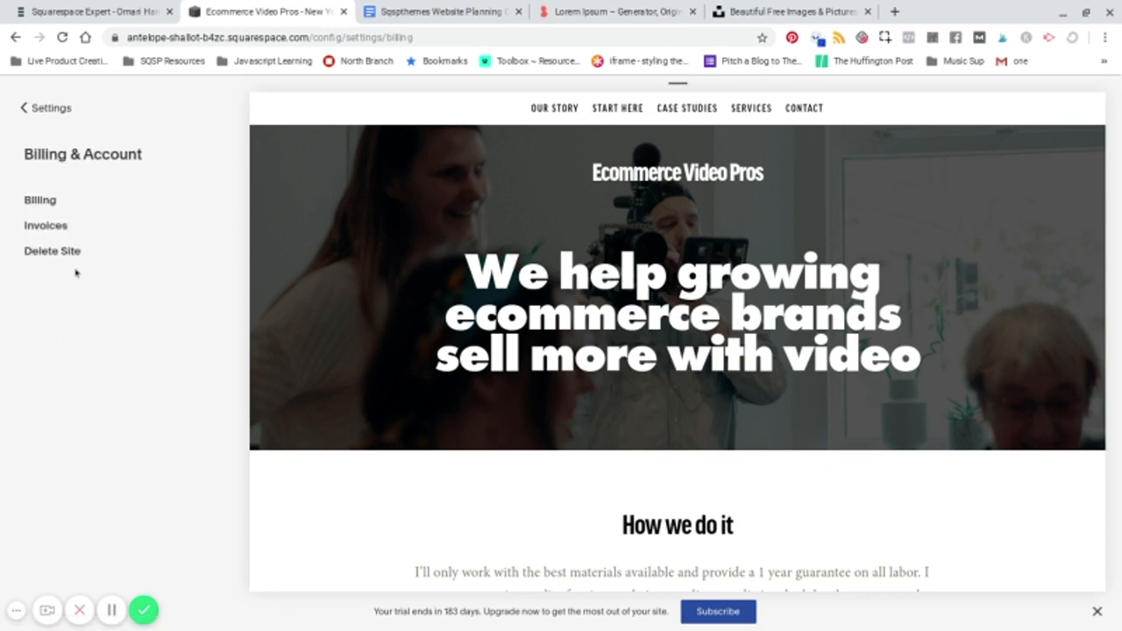
{"action": "left_click", "coordinate": [39, 201]}
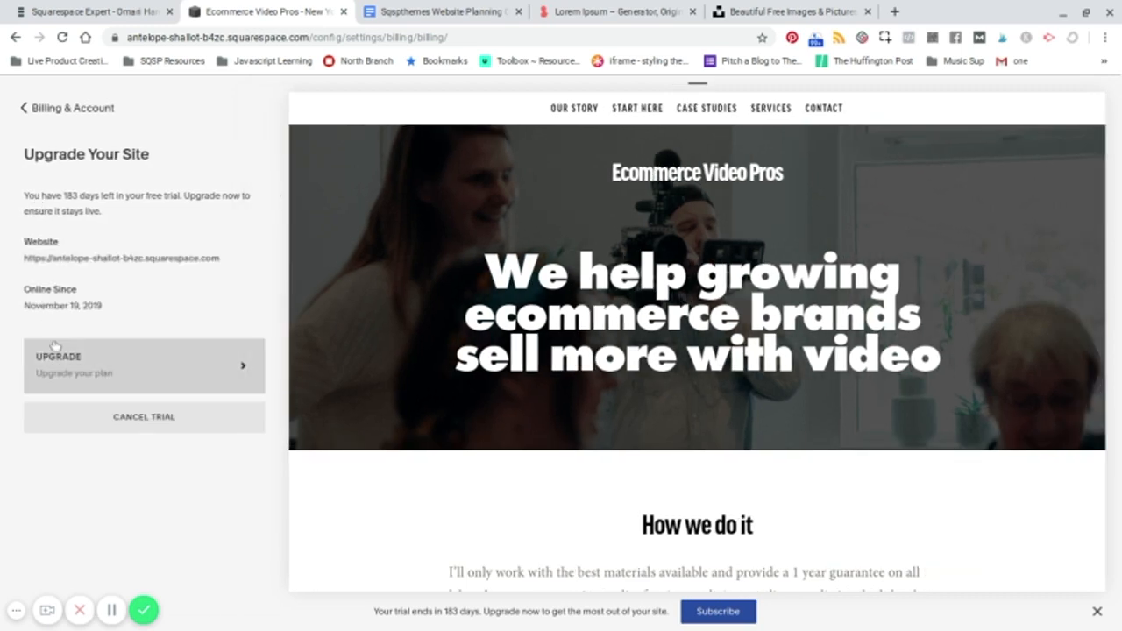
{"action": "left_click", "coordinate": [72, 356]}
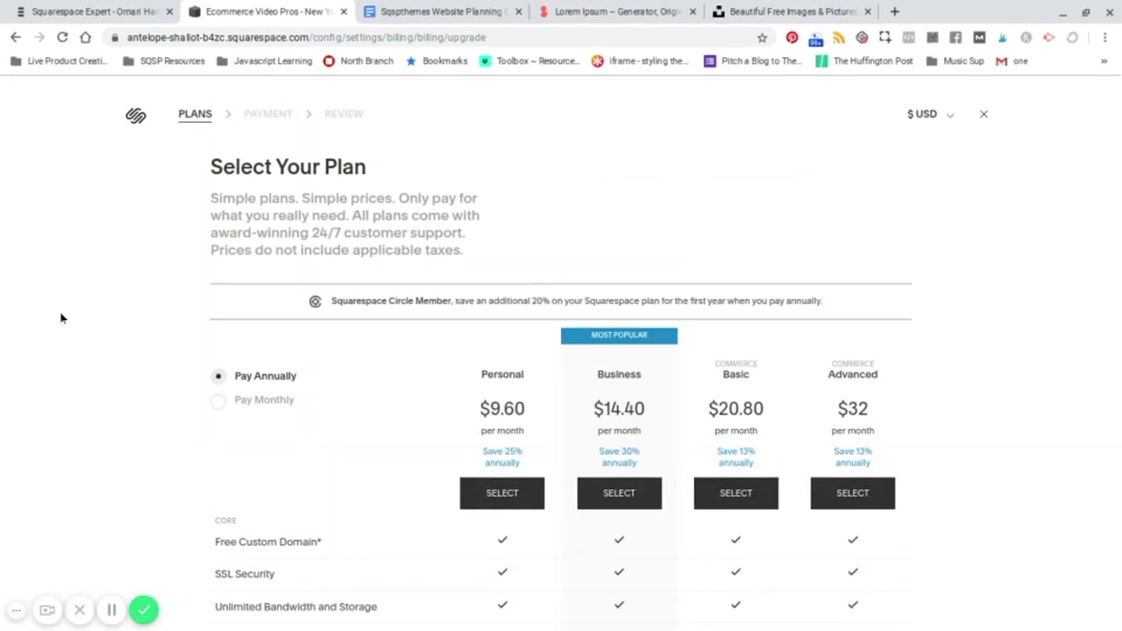
{"action": "scroll", "coordinate": [62, 317], "scroll_direction": "down", "scroll_amount": 3}
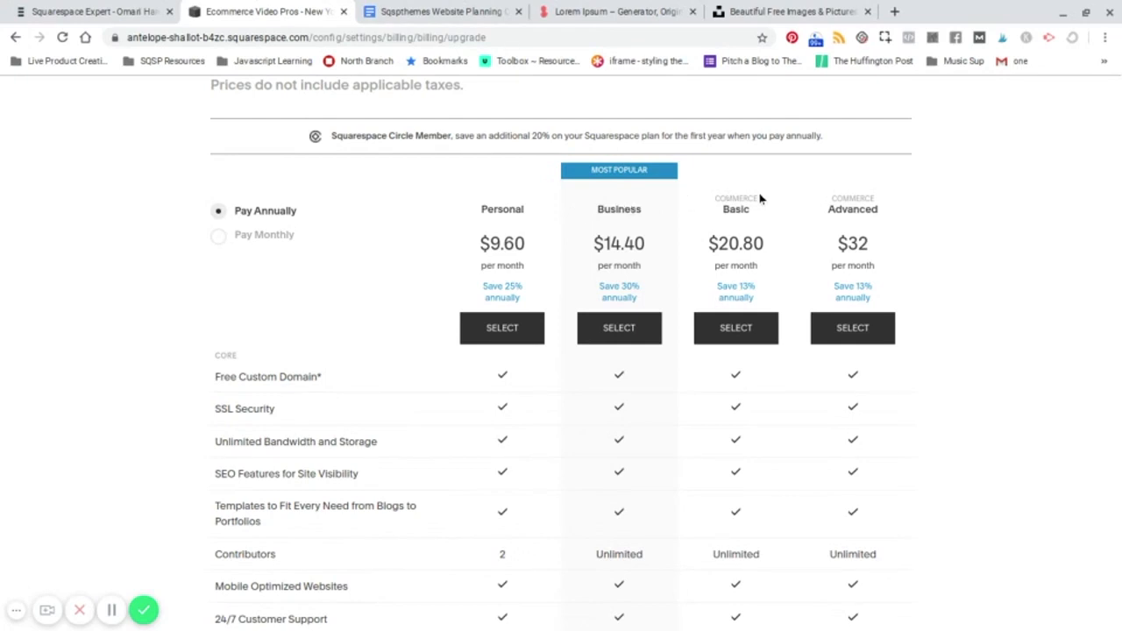
{"action": "scroll", "coordinate": [184, 292], "scroll_direction": "up", "scroll_amount": 1}
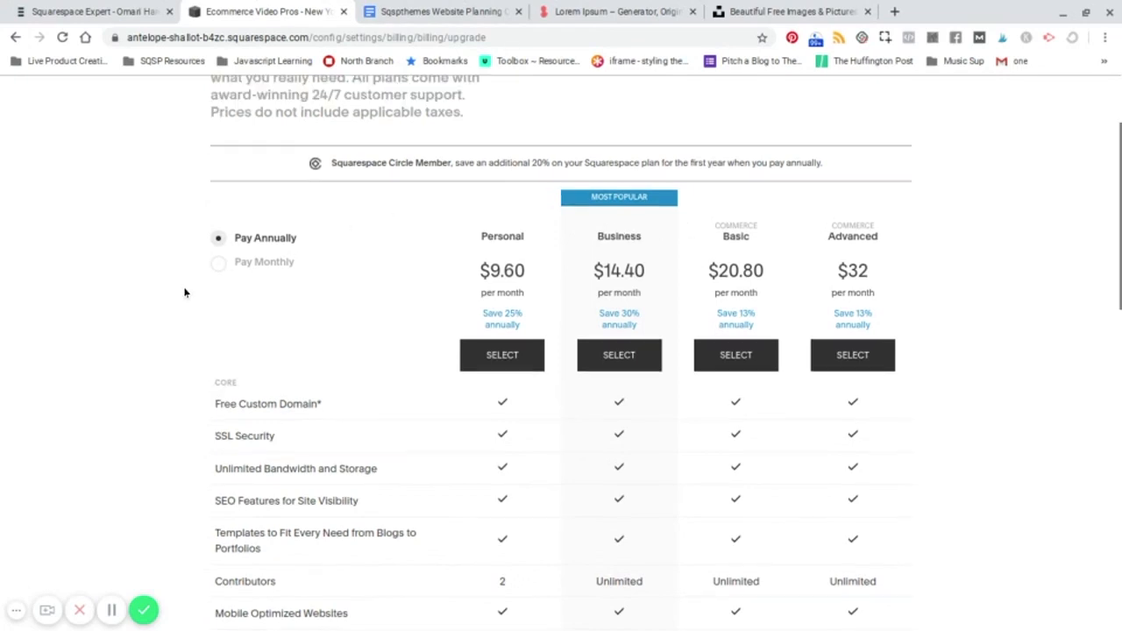
{"action": "scroll", "coordinate": [185, 292], "scroll_direction": "up", "scroll_amount": 2}
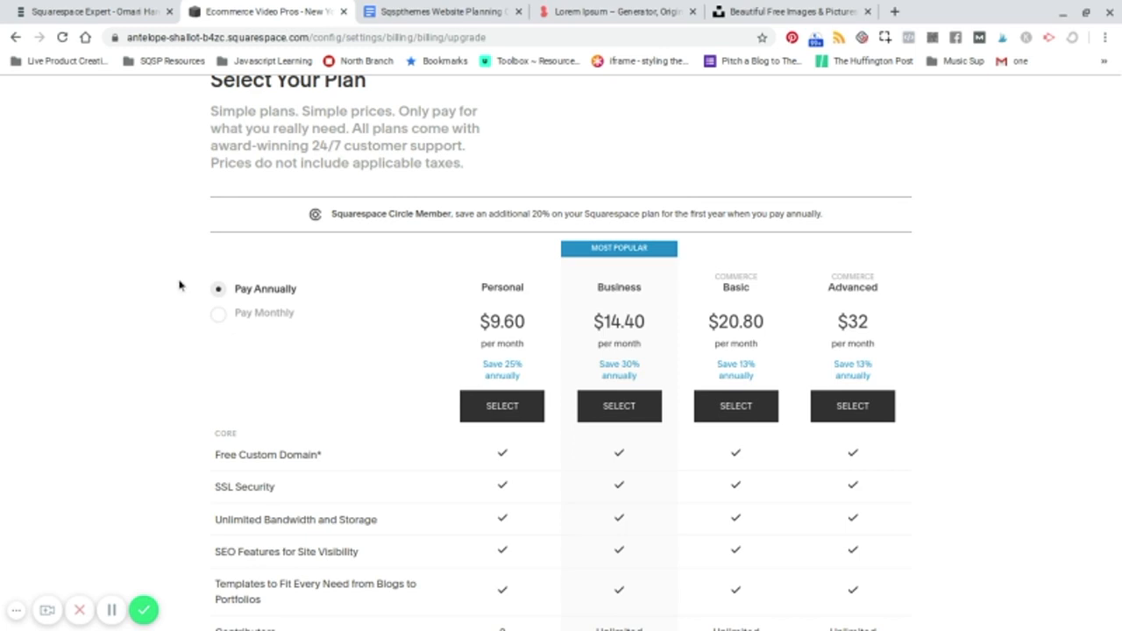
{"action": "scroll", "coordinate": [148, 333], "scroll_direction": "down", "scroll_amount": 1}
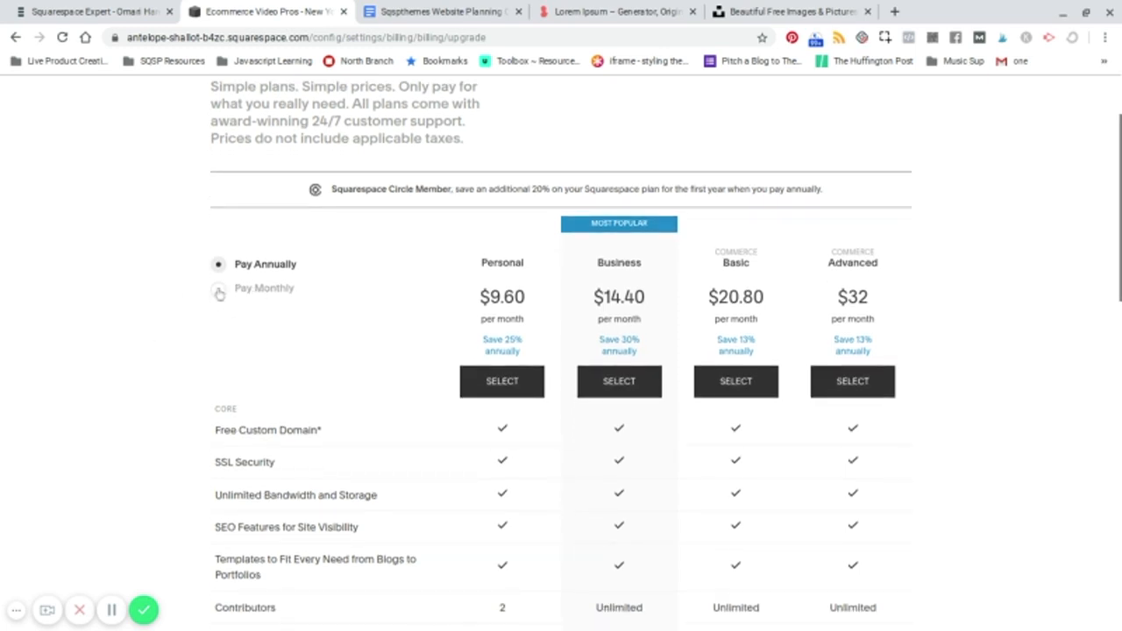
Step: Switch the plan comparison to Pay Monthly and compare the monthly prices of the plans
{"action": "left_click", "coordinate": [219, 290]}
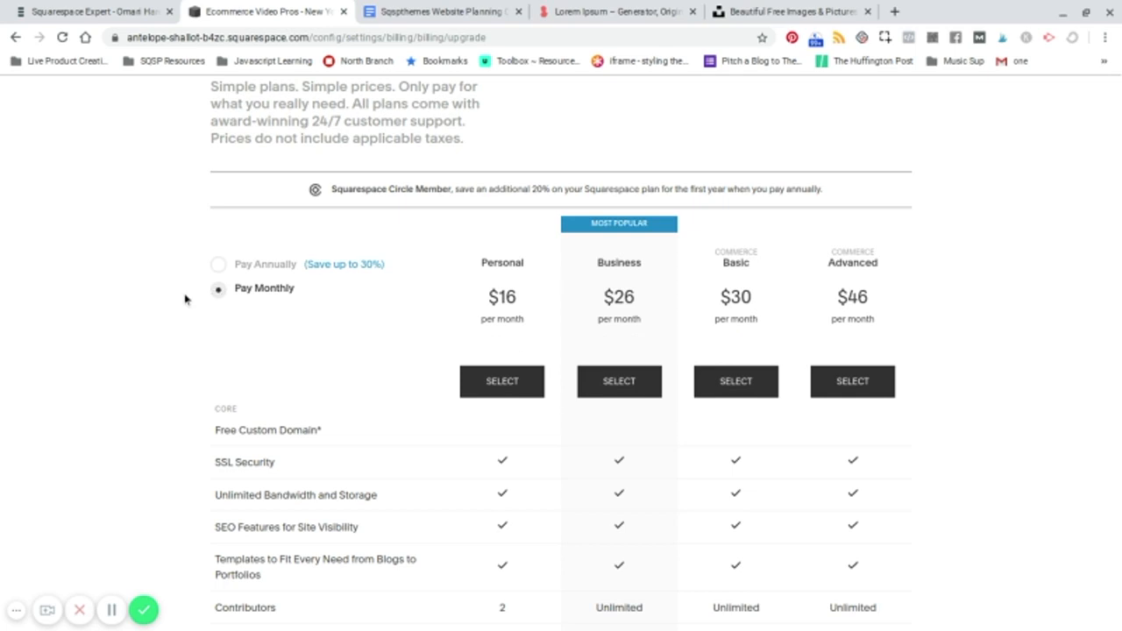
{"action": "scroll", "coordinate": [118, 328], "scroll_direction": "down", "scroll_amount": 2}
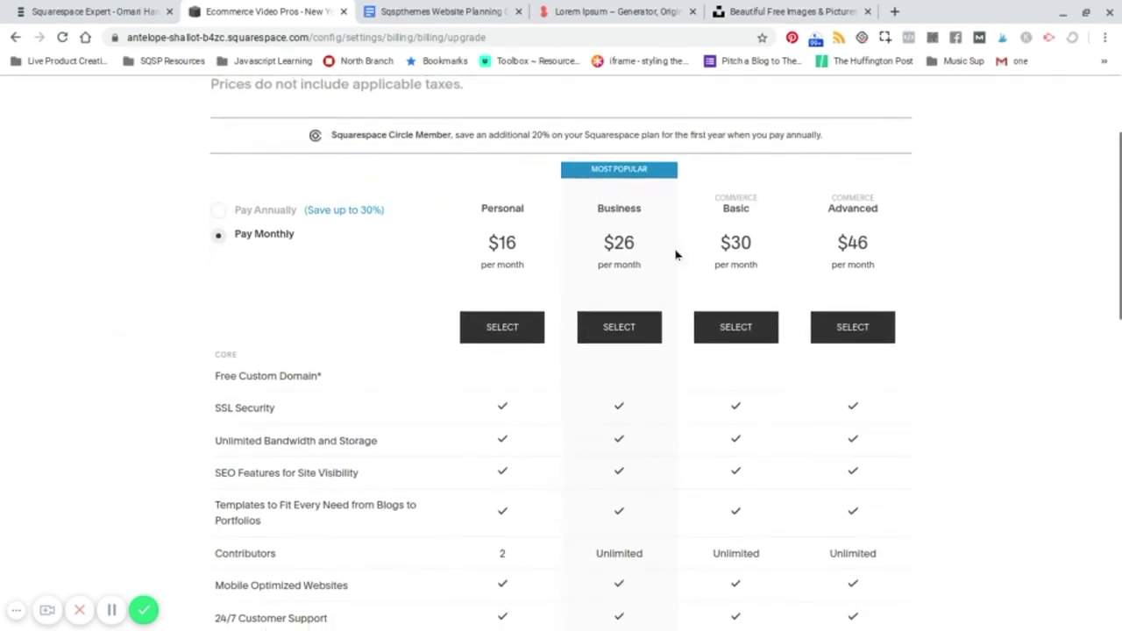
{"action": "scroll", "coordinate": [51, 379], "scroll_direction": "down", "scroll_amount": 2}
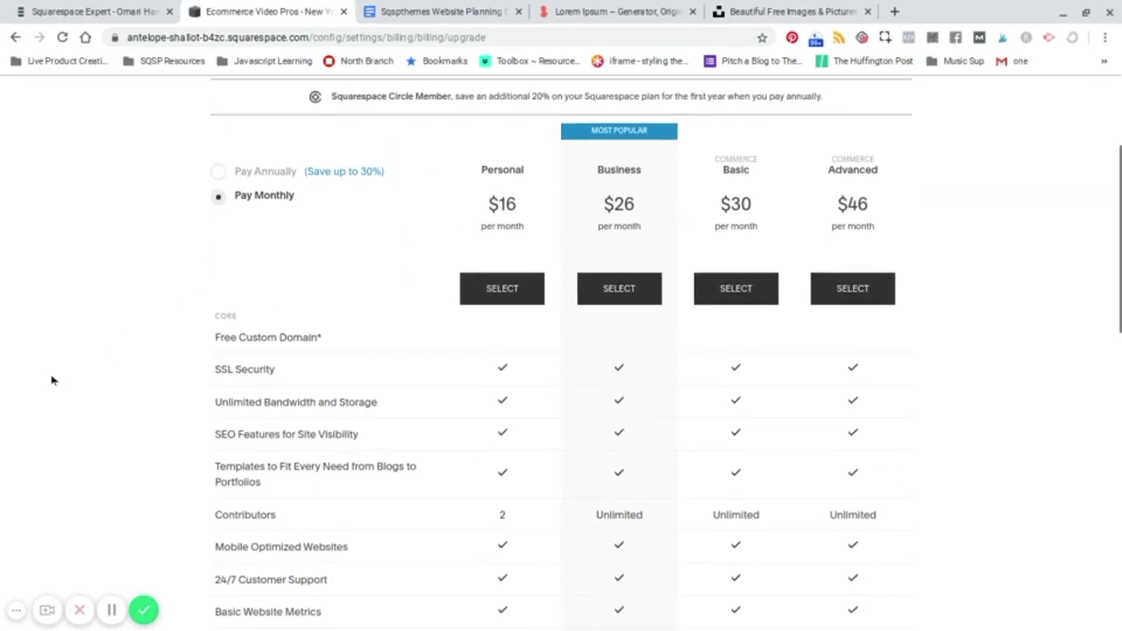
{"action": "scroll", "coordinate": [51, 380], "scroll_direction": "down", "scroll_amount": 1}
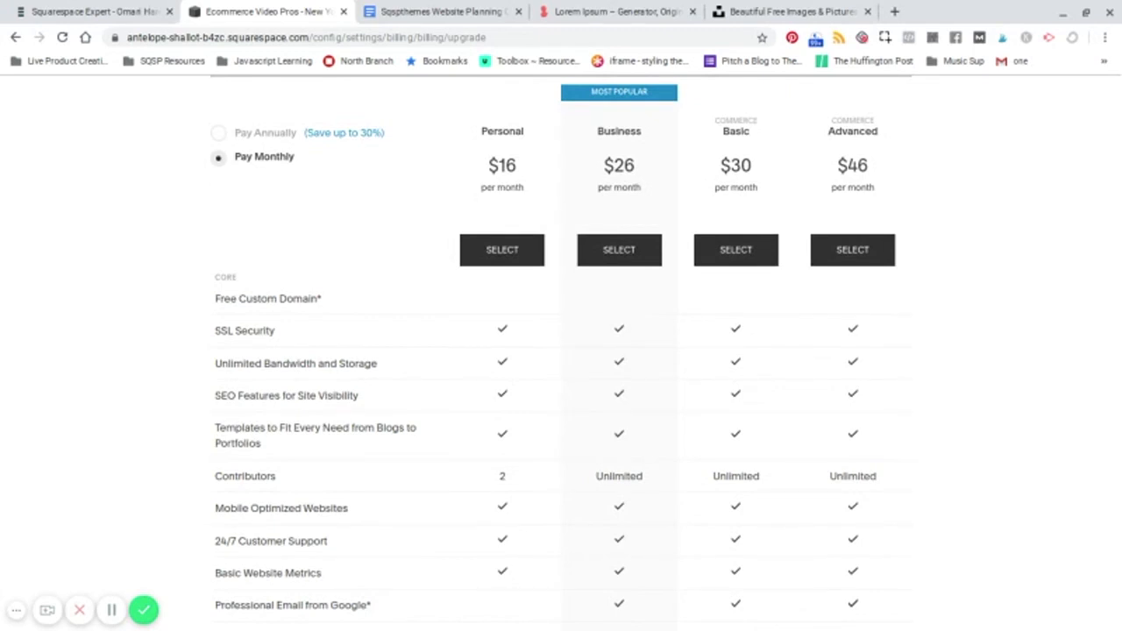
{"action": "scroll", "coordinate": [384, 261], "scroll_direction": "up", "scroll_amount": 2}
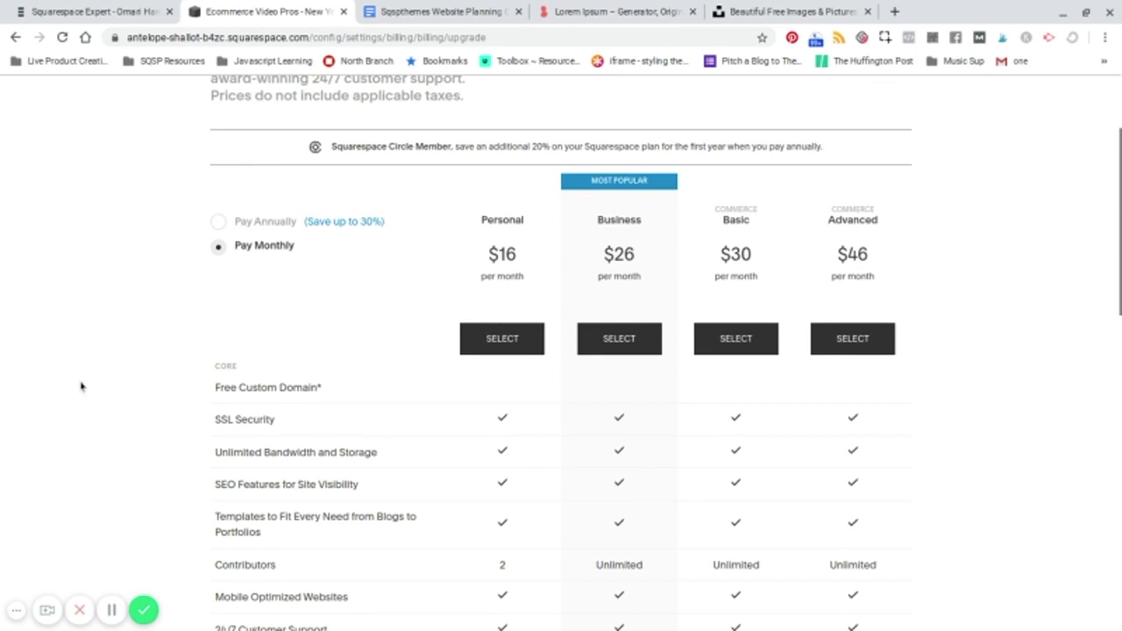
Step: Examine the core and commerce features of the Personal, Business, Basic and Advanced plans, and close the plan selection
{"action": "scroll", "coordinate": [81, 387], "scroll_direction": "down", "scroll_amount": 3}
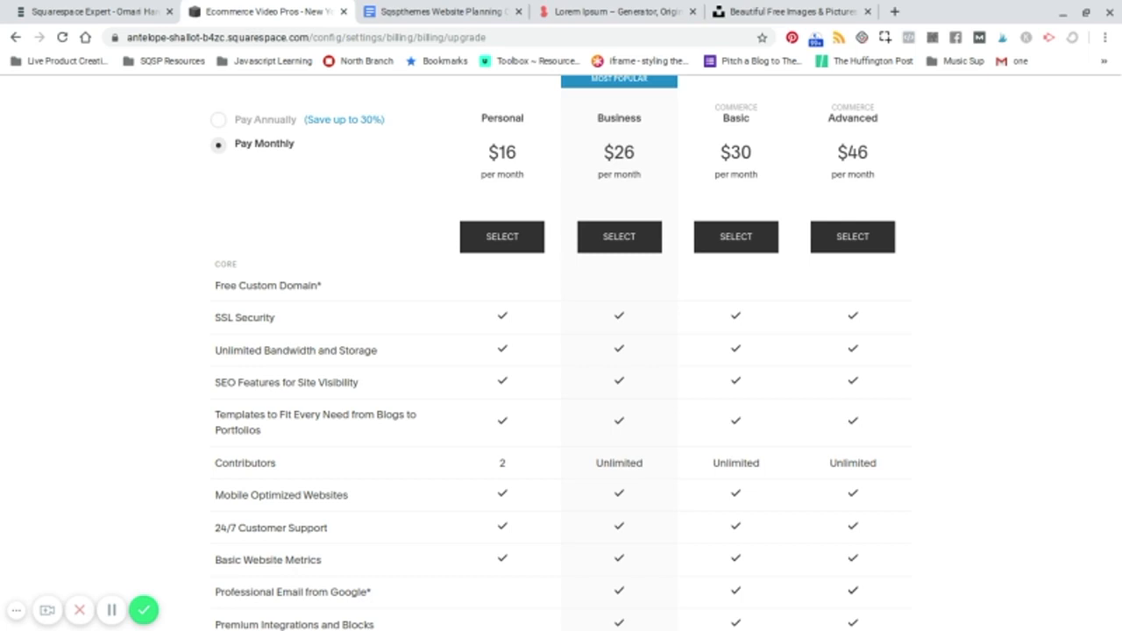
{"action": "scroll", "coordinate": [562, 351], "scroll_direction": "down", "scroll_amount": 3}
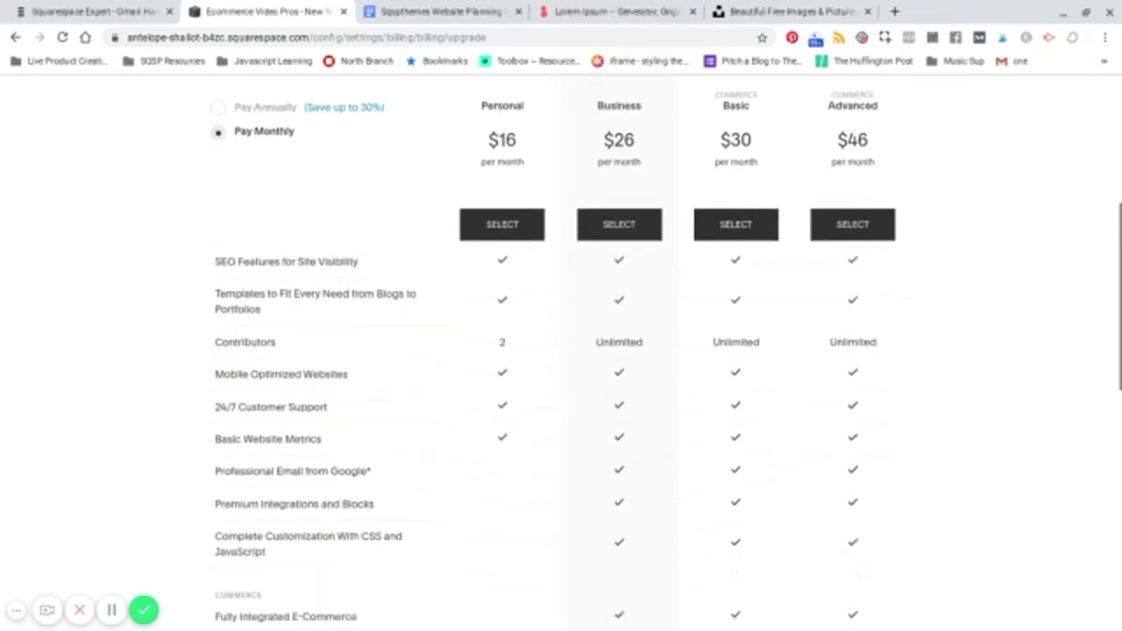
{"action": "scroll", "coordinate": [562, 350], "scroll_direction": "down", "scroll_amount": 3}
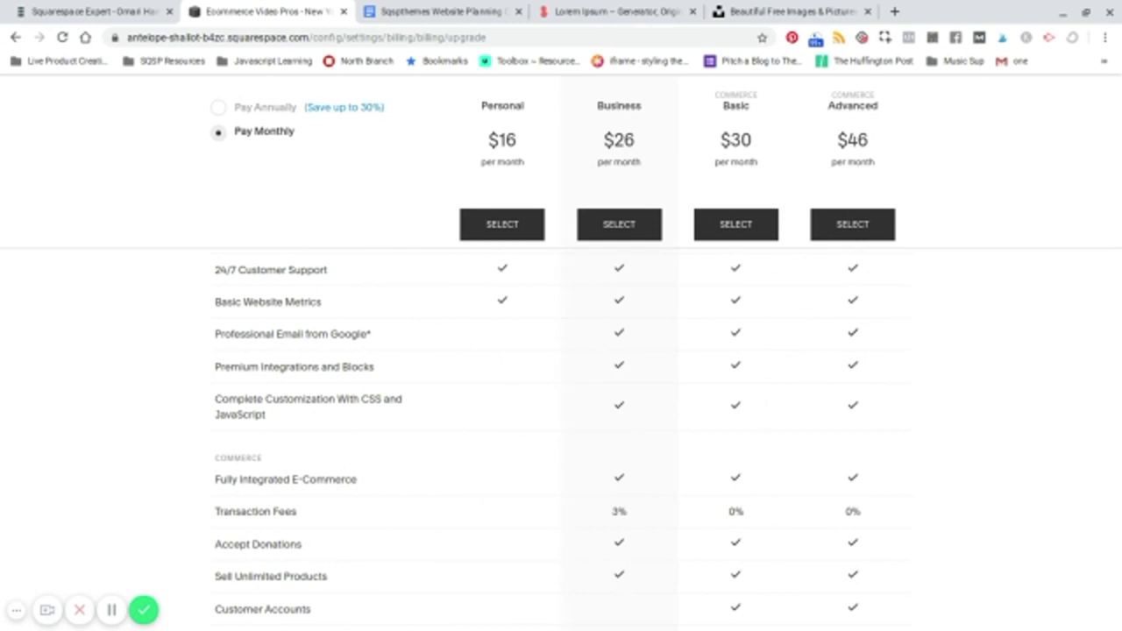
{"action": "scroll", "coordinate": [562, 439], "scroll_direction": "up", "scroll_amount": 4}
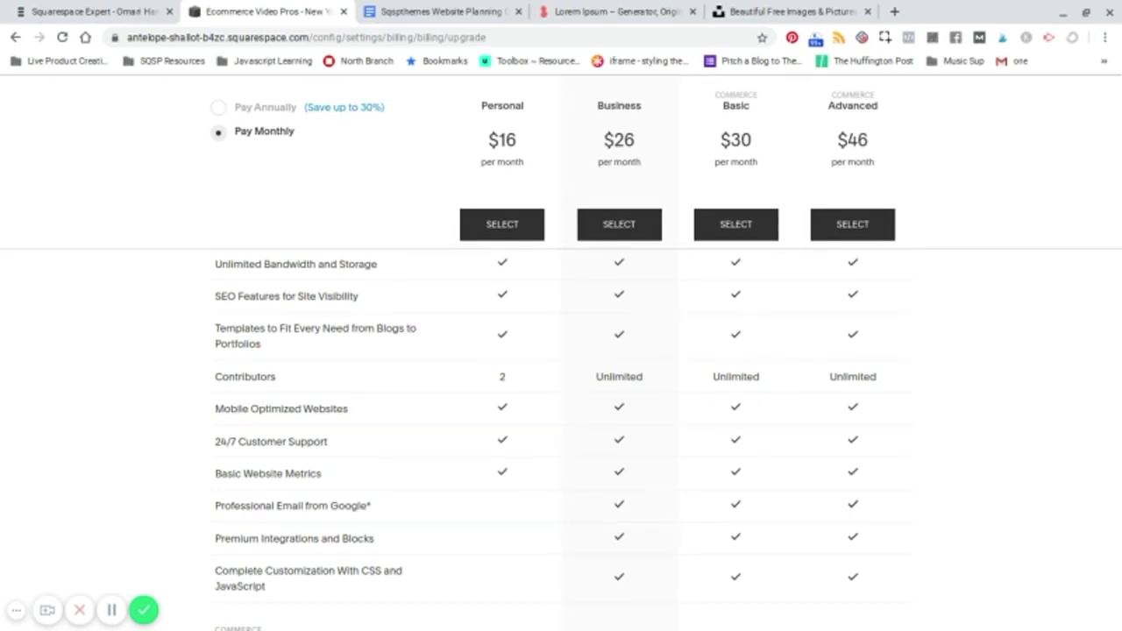
{"action": "scroll", "coordinate": [561, 438], "scroll_direction": "down", "scroll_amount": 1}
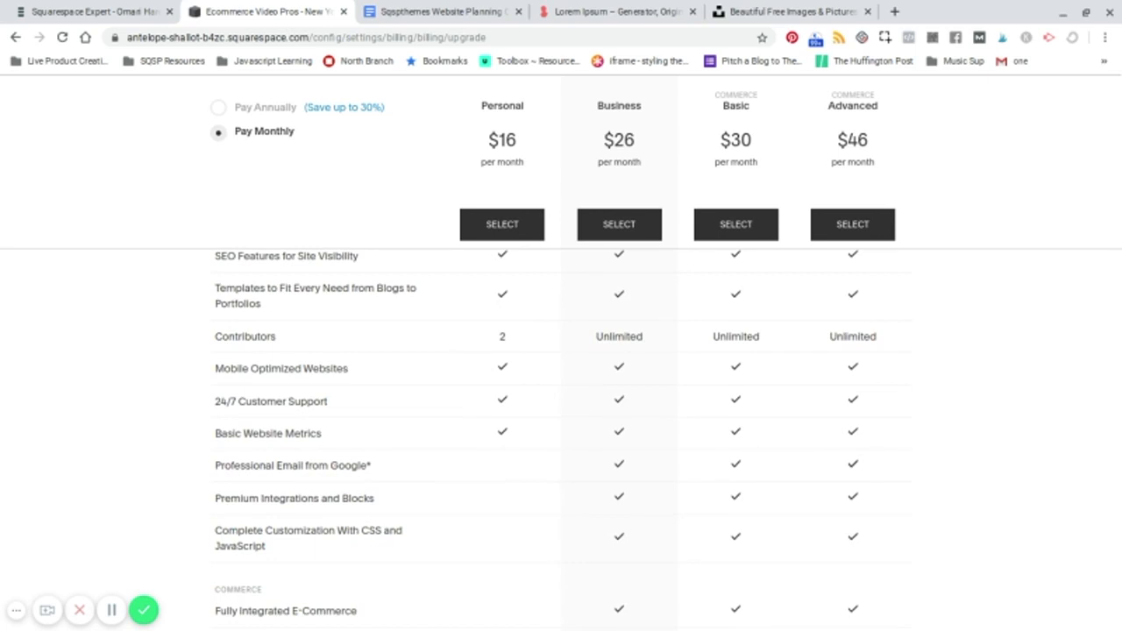
{"action": "scroll", "coordinate": [561, 421], "scroll_direction": "down", "scroll_amount": 1}
{"action": "scroll", "coordinate": [561, 420], "scroll_direction": "up", "scroll_amount": 2}
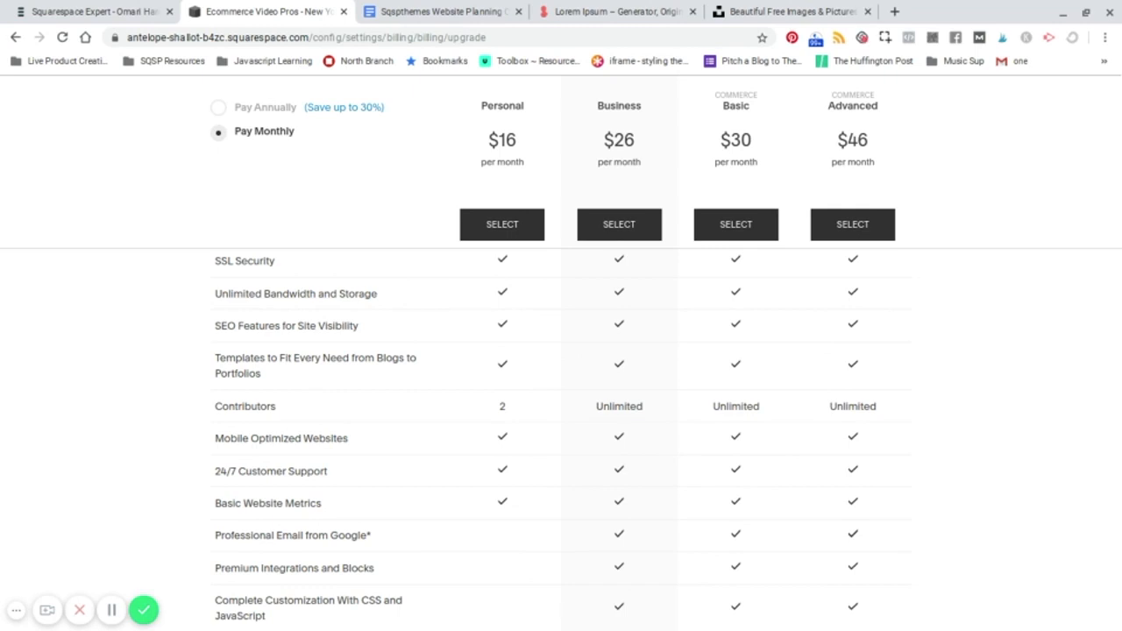
{"action": "scroll", "coordinate": [562, 351], "scroll_direction": "up", "scroll_amount": 2}
{"action": "scroll", "coordinate": [561, 351], "scroll_direction": "down", "scroll_amount": 1}
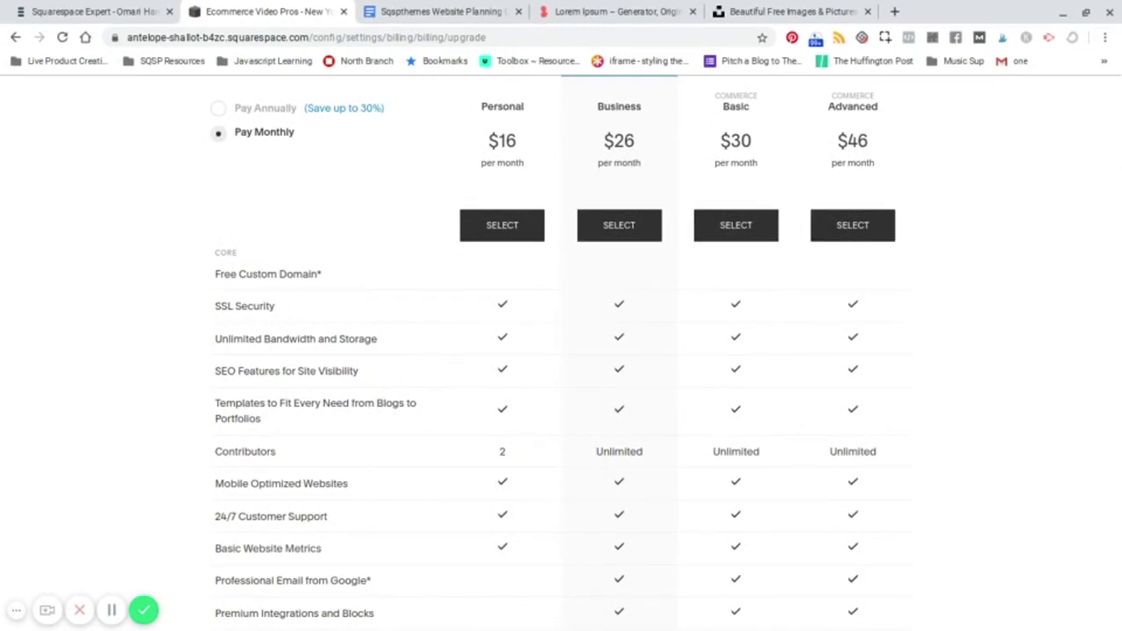
{"action": "scroll", "coordinate": [494, 118], "scroll_direction": "up", "scroll_amount": 1}
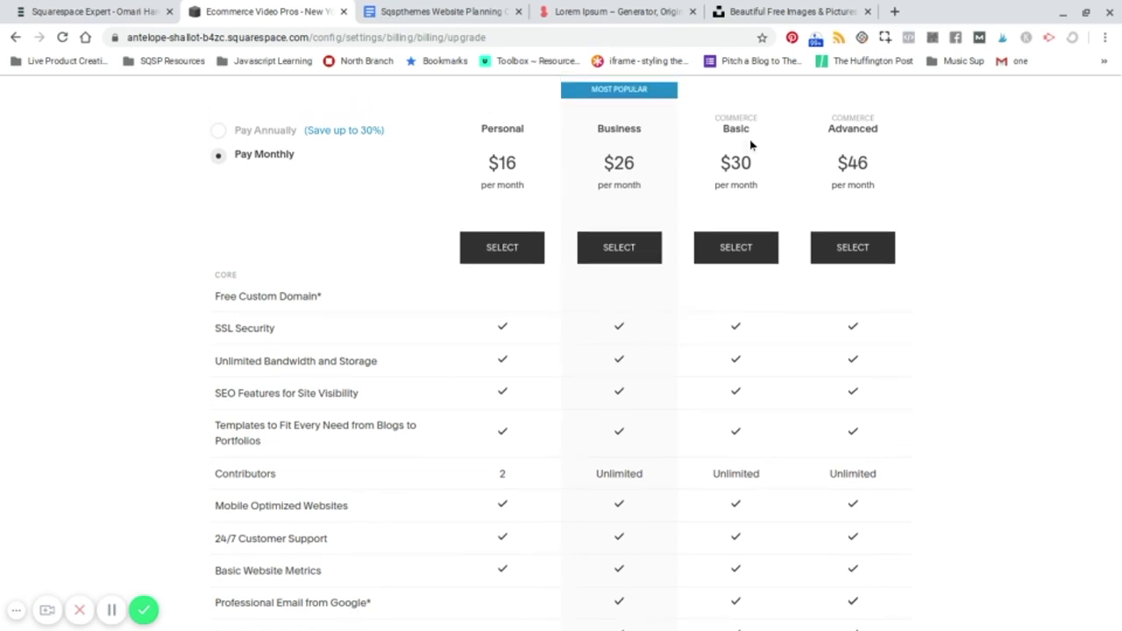
{"action": "scroll", "coordinate": [30, 278], "scroll_direction": "up", "scroll_amount": 3}
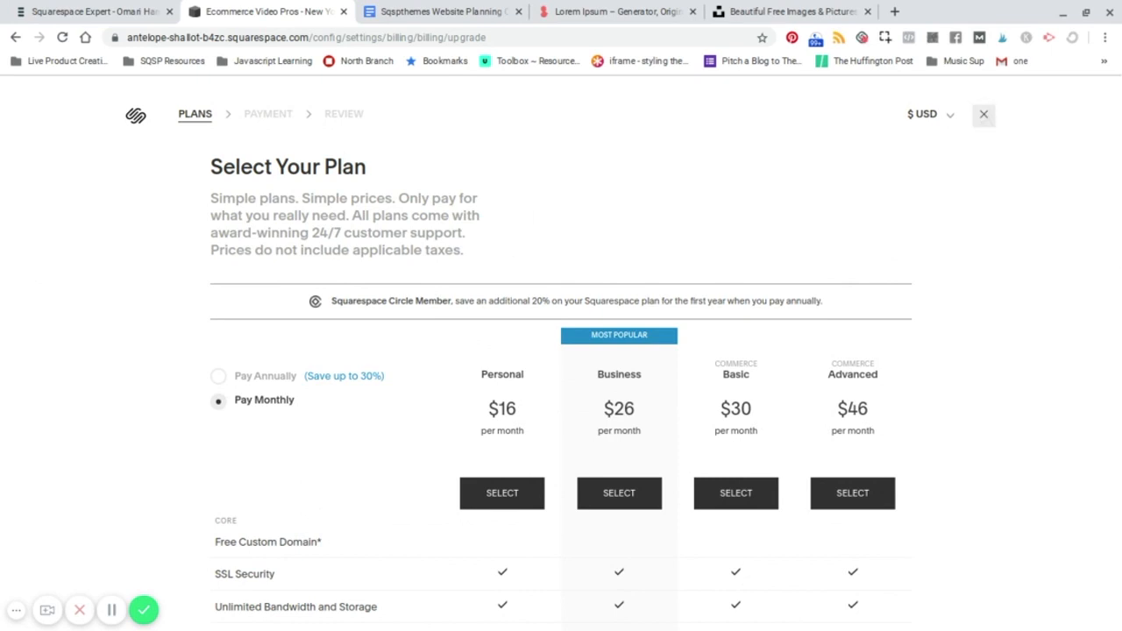
{"action": "left_click", "coordinate": [985, 118]}
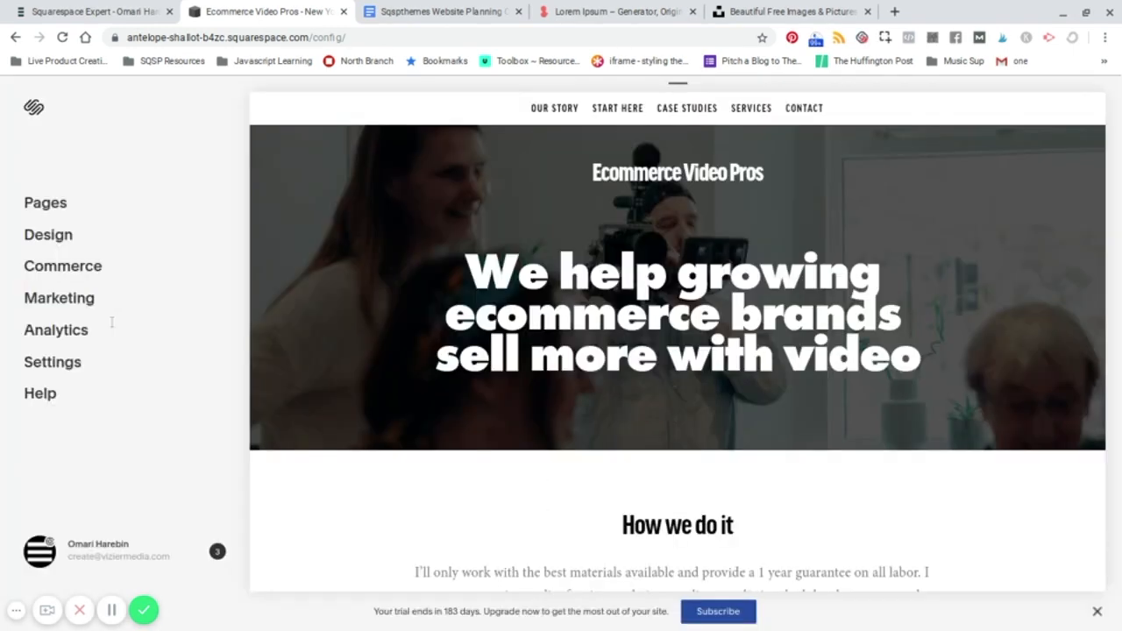
Step: Check the recommended domains for purchase in the Domains settings and return to the domain options
{"action": "left_click", "coordinate": [41, 375]}
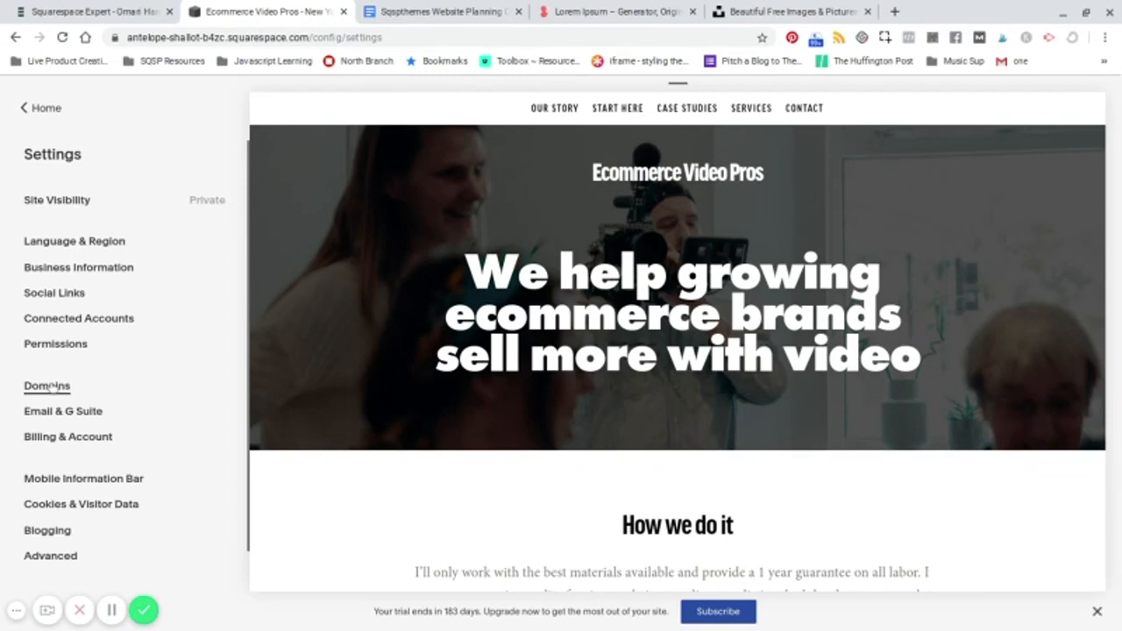
{"action": "left_click", "coordinate": [51, 384]}
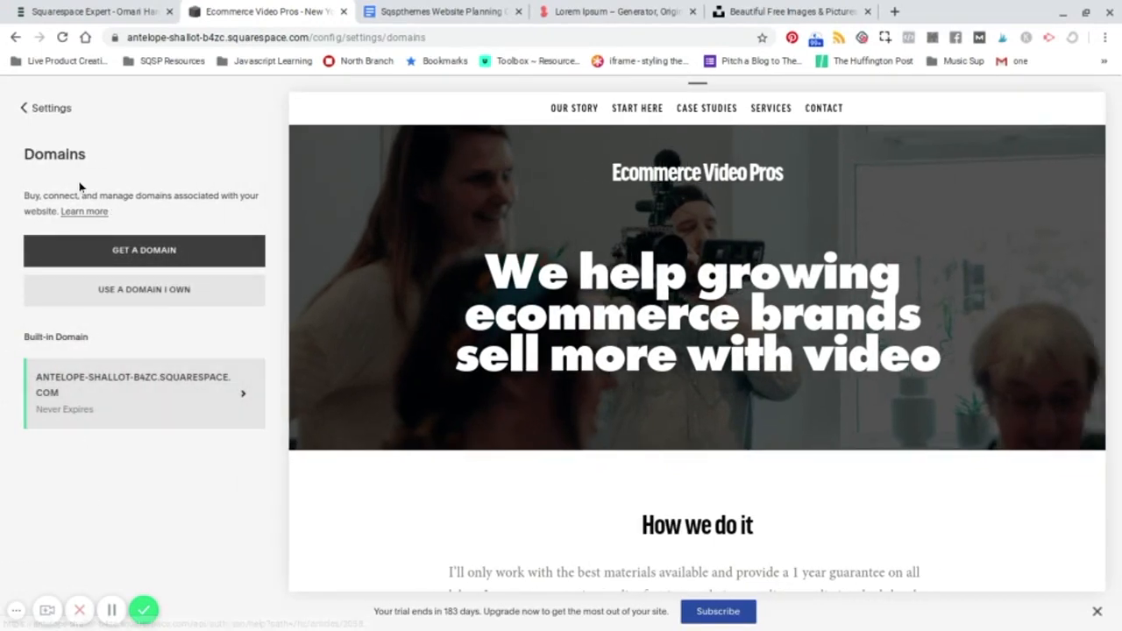
{"action": "left_click", "coordinate": [127, 252]}
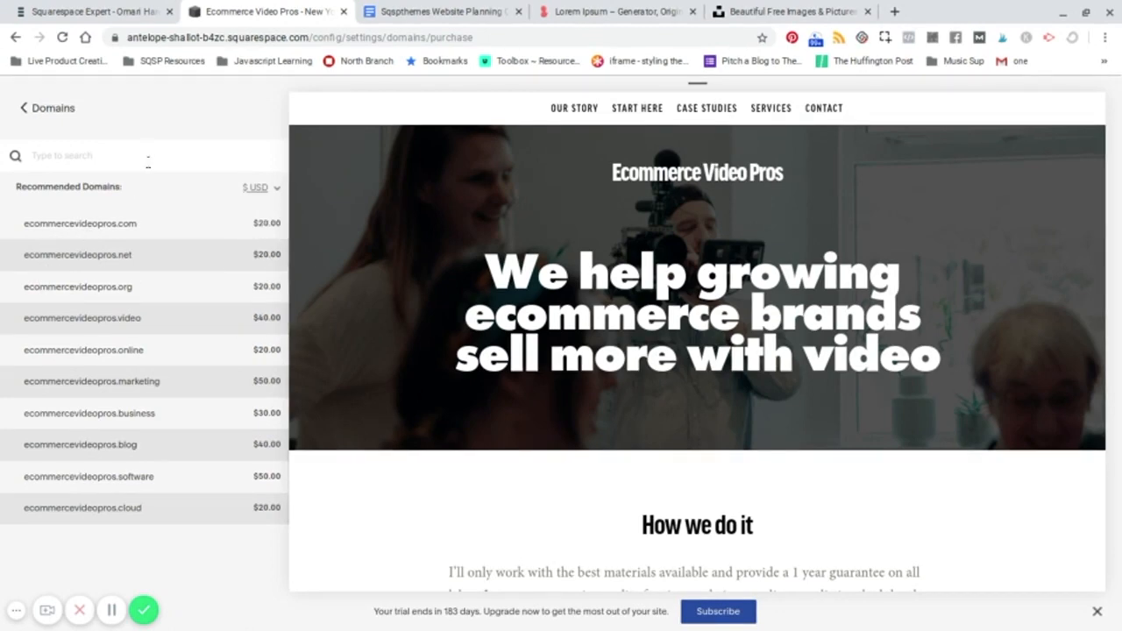
{"action": "mouse_move", "coordinate": [185, 220]}
{"action": "left_click", "coordinate": [19, 107]}
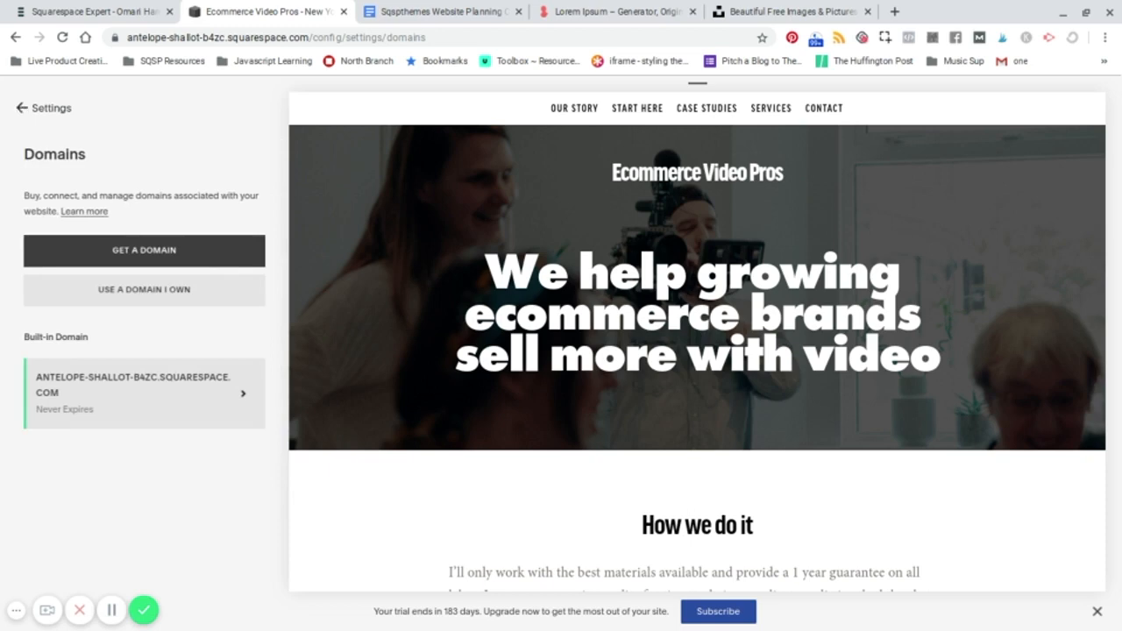
Step: Check the option for using an already owned domain and return to the site settings
{"action": "left_click", "coordinate": [130, 292]}
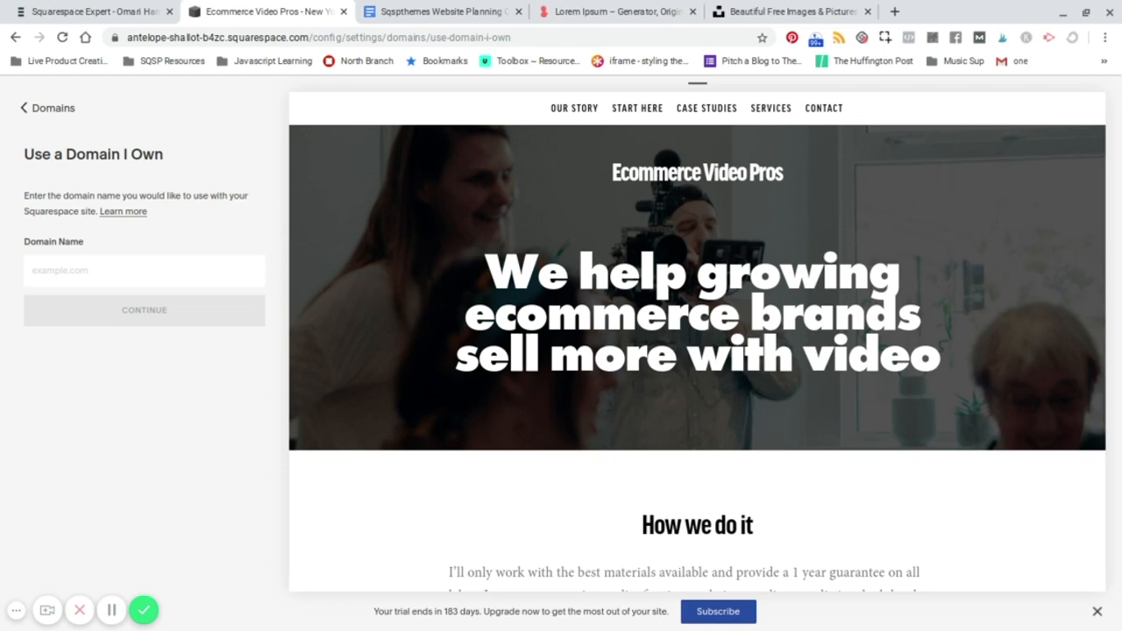
{"action": "left_click", "coordinate": [25, 112]}
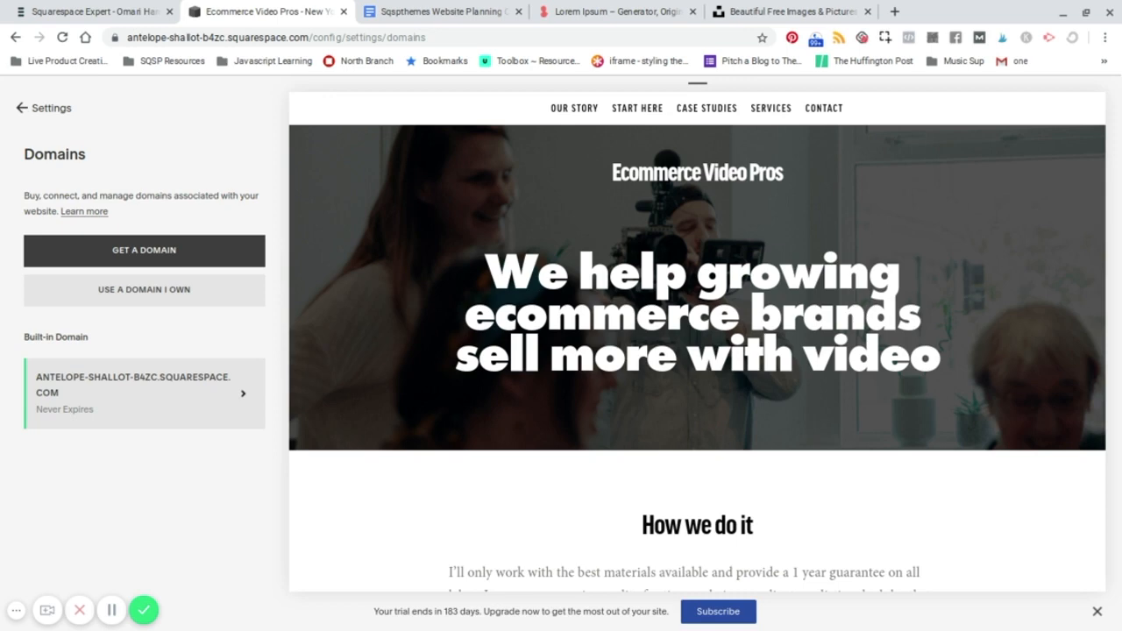
{"action": "left_click", "coordinate": [23, 108]}
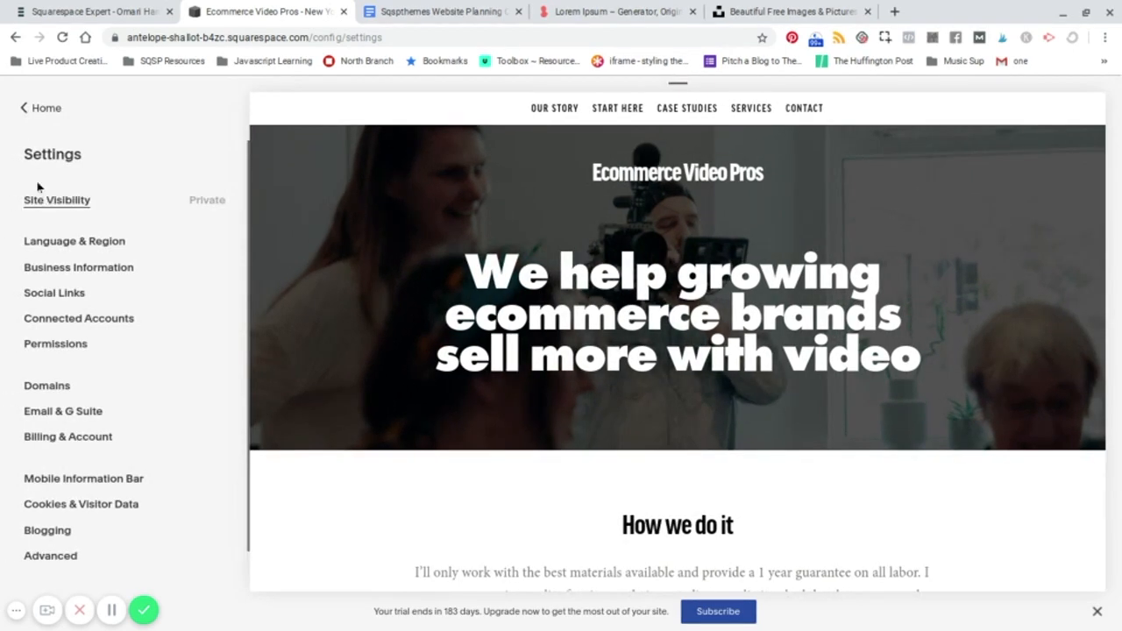
Step: Review the Site Visibility choices for publishing the site and return to the main site options
{"action": "left_click", "coordinate": [56, 201]}
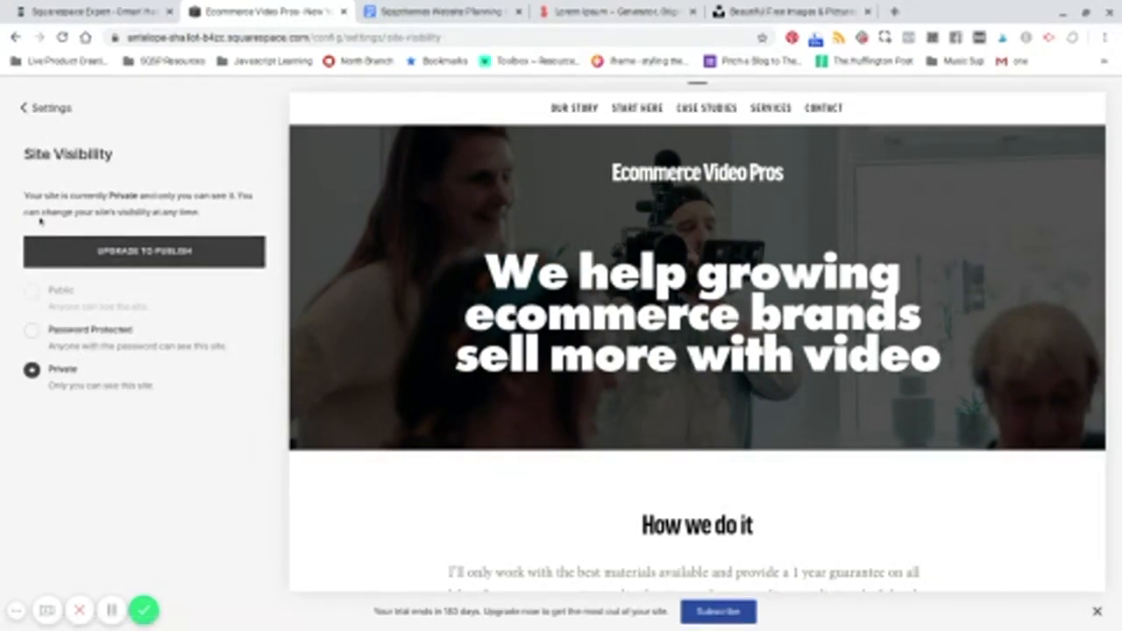
{"action": "left_click", "coordinate": [24, 109]}
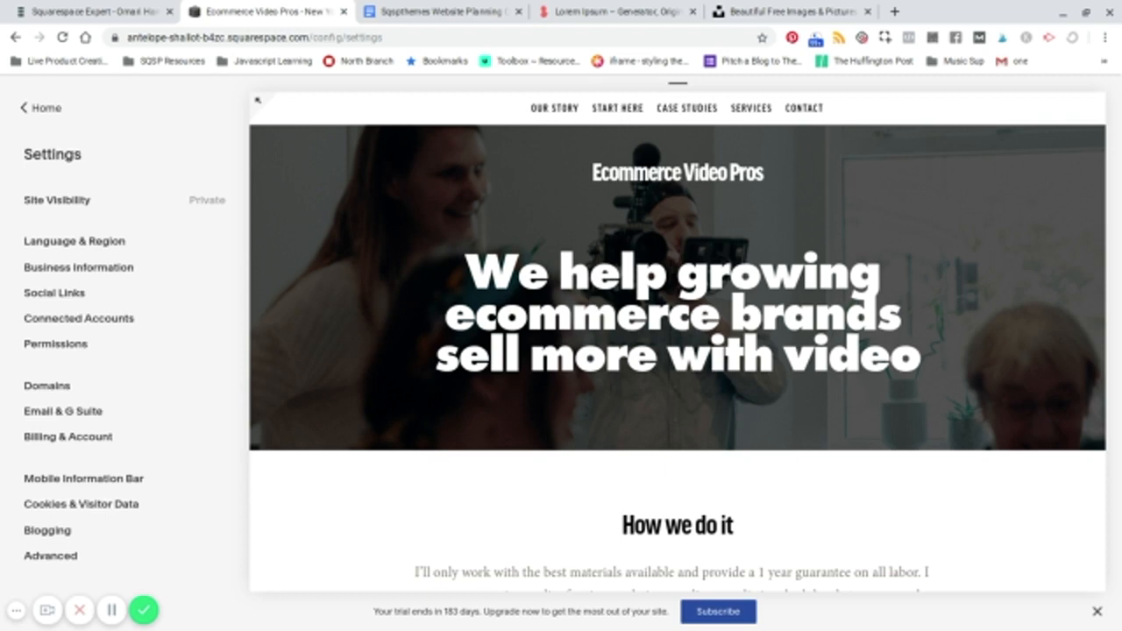
{"action": "left_click", "coordinate": [18, 113]}
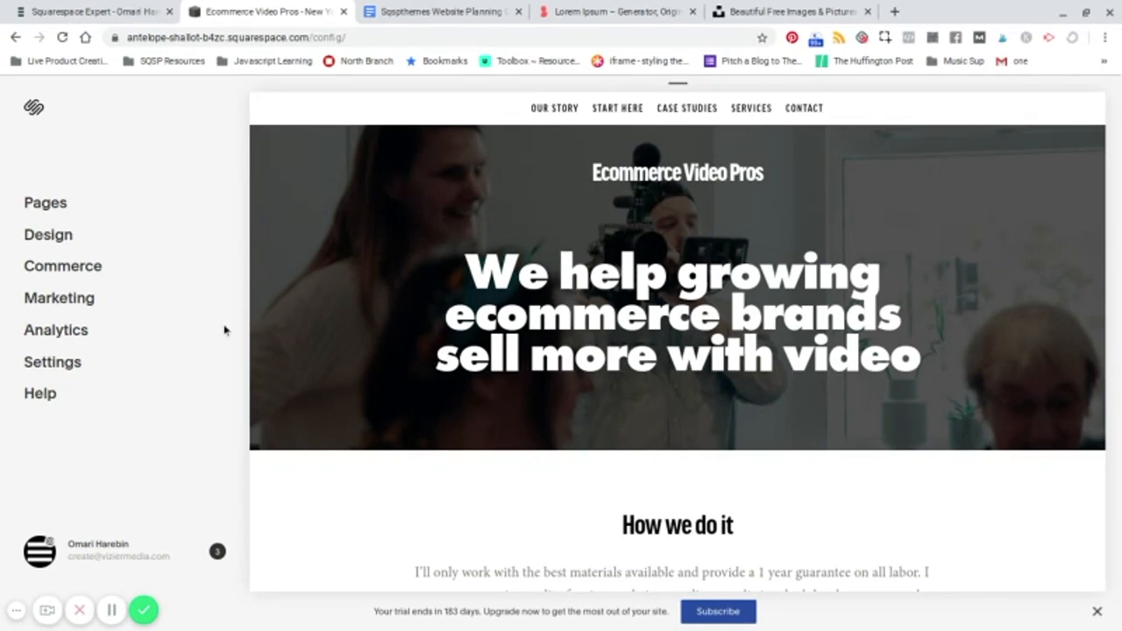
{"action": "mouse_move", "coordinate": [462, 386]}
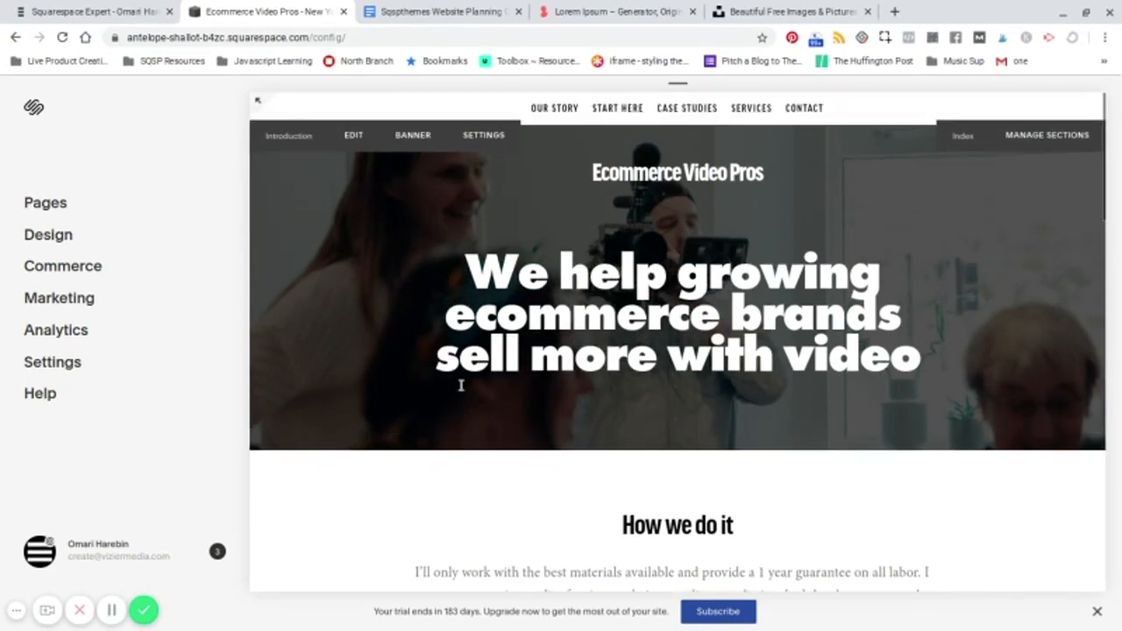